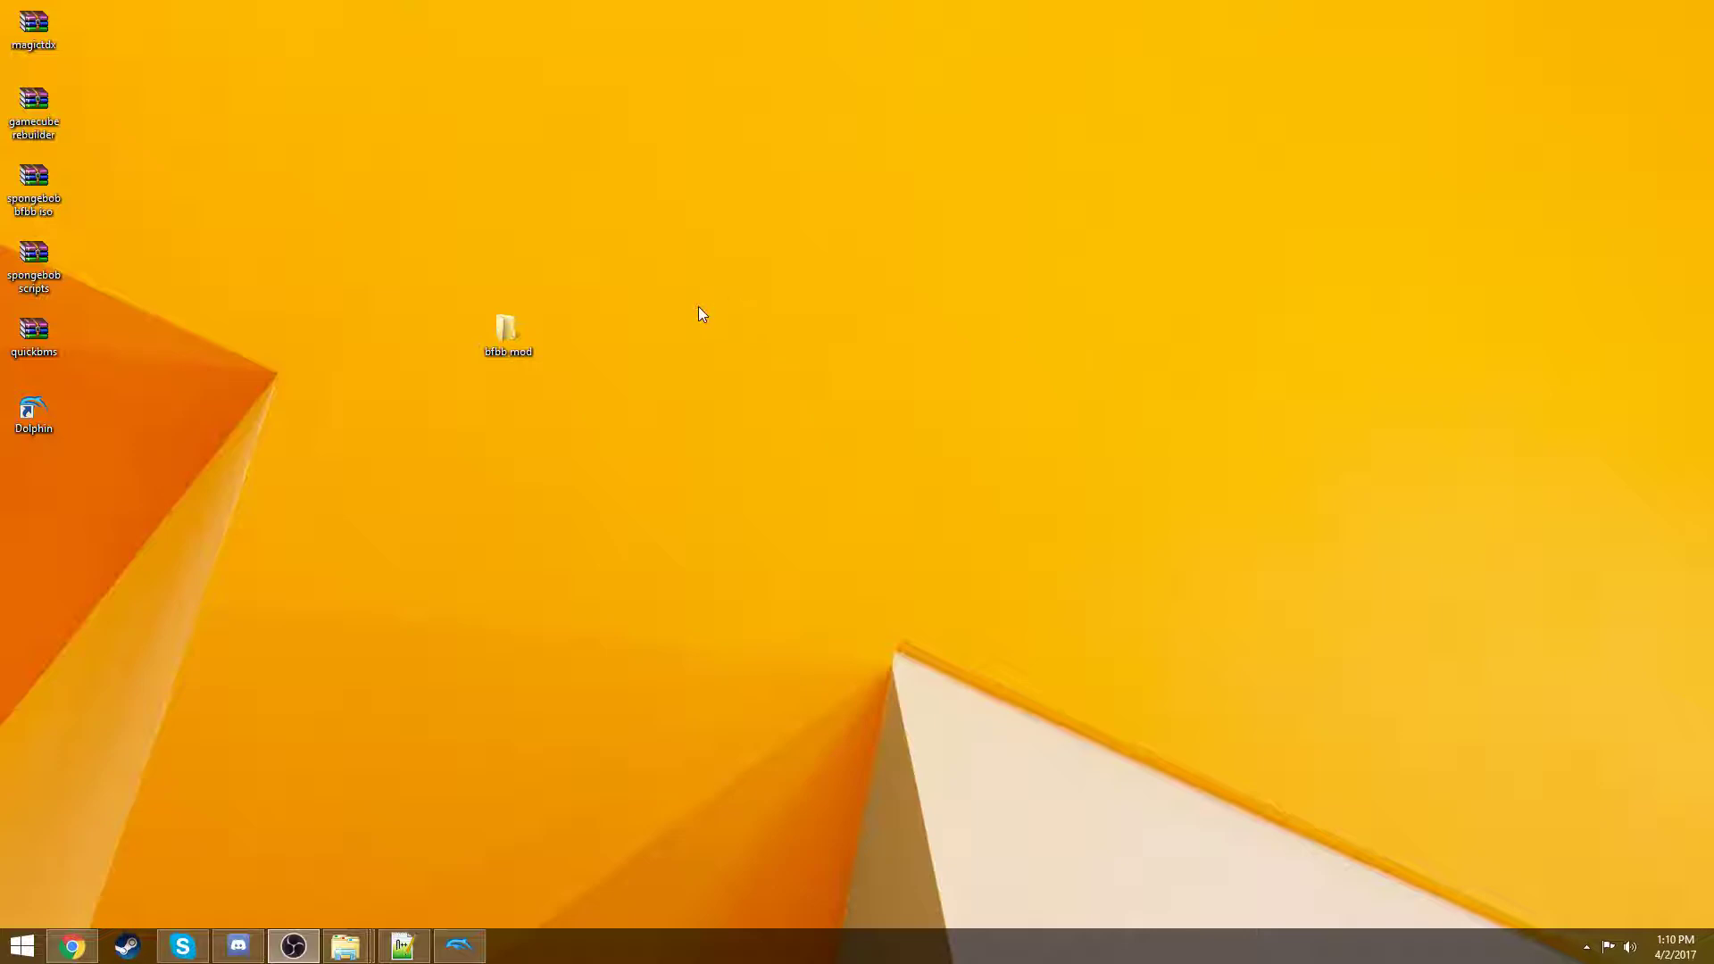
- Open the bfbb mod folder from the desktop and maximize its Explorer window
double_click(511, 328)
left_click_drag(609, 73, 652, 130)
double_click(652, 130)
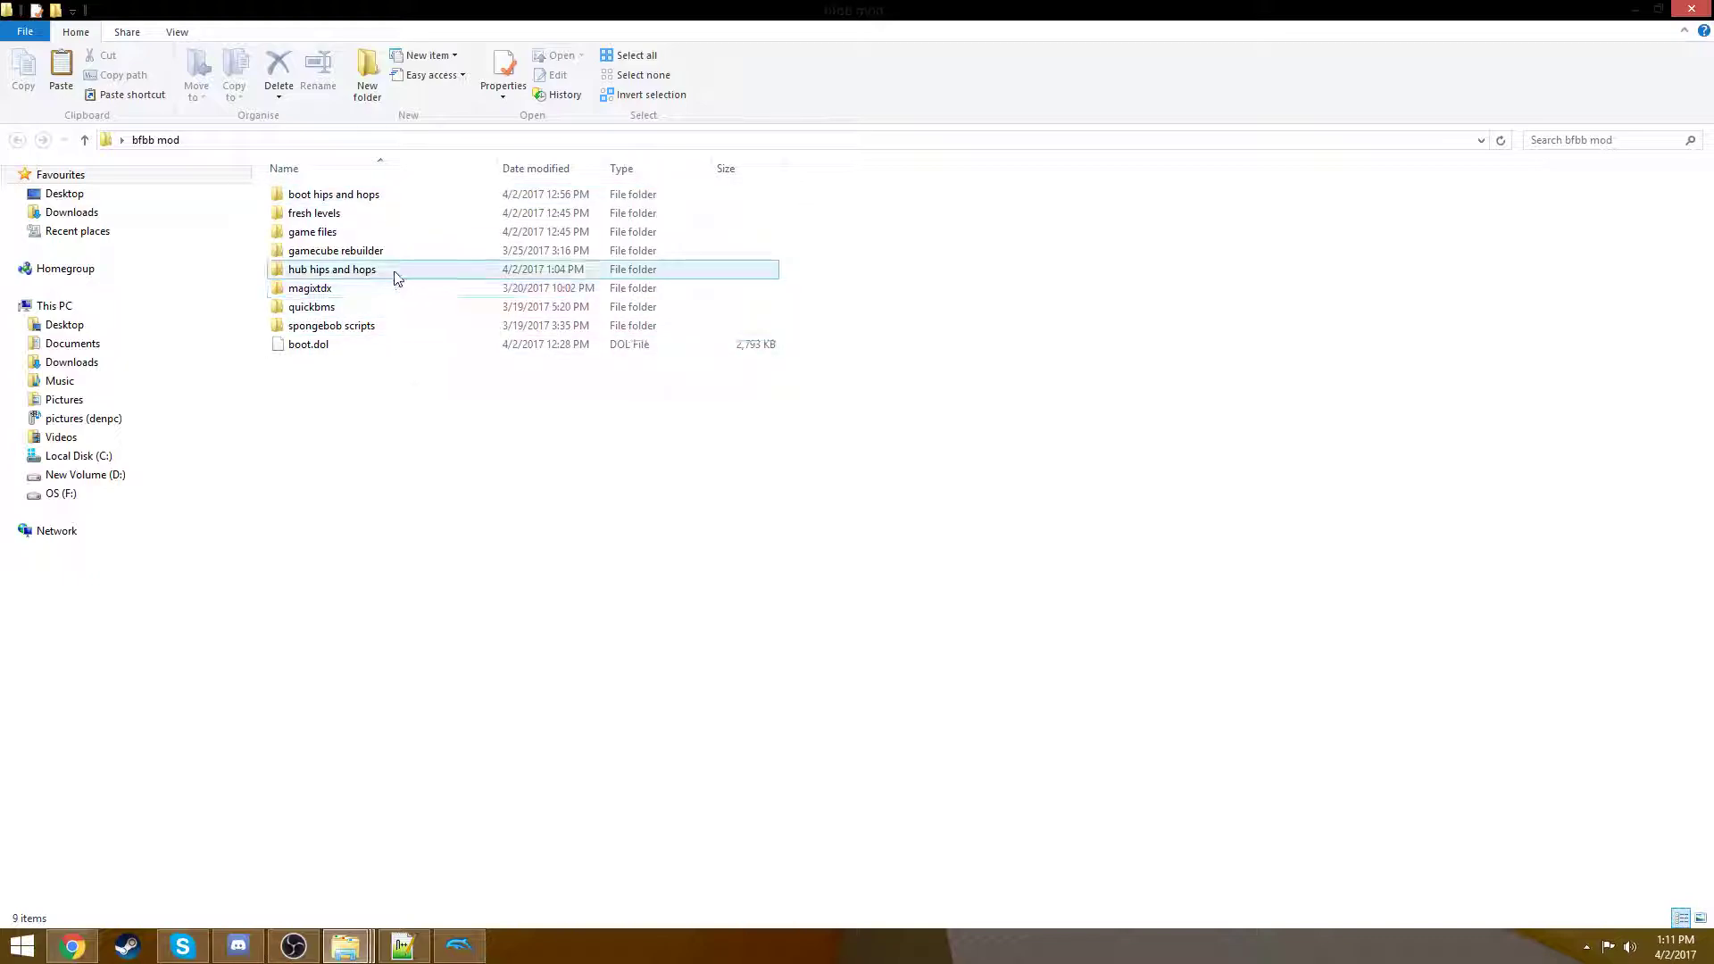
- Launch Magic.TXD by running magictxd_x64 from the magixtdx folder
double_click(284, 195)
left_click(17, 140)
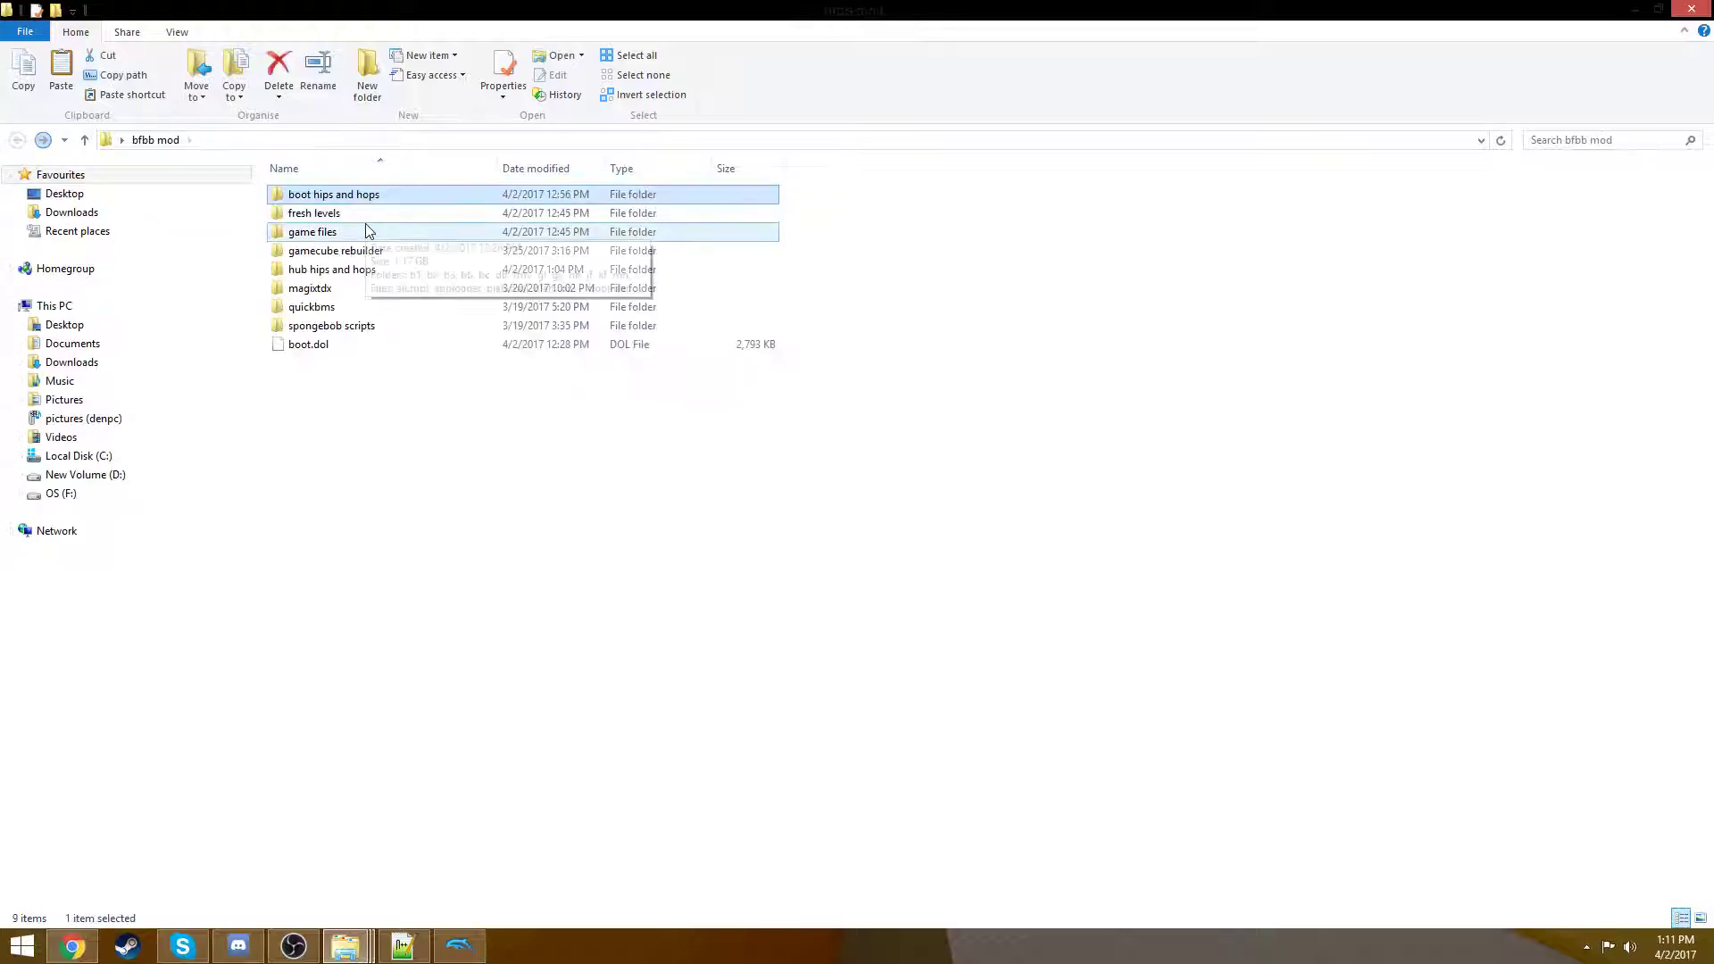
double_click(339, 289)
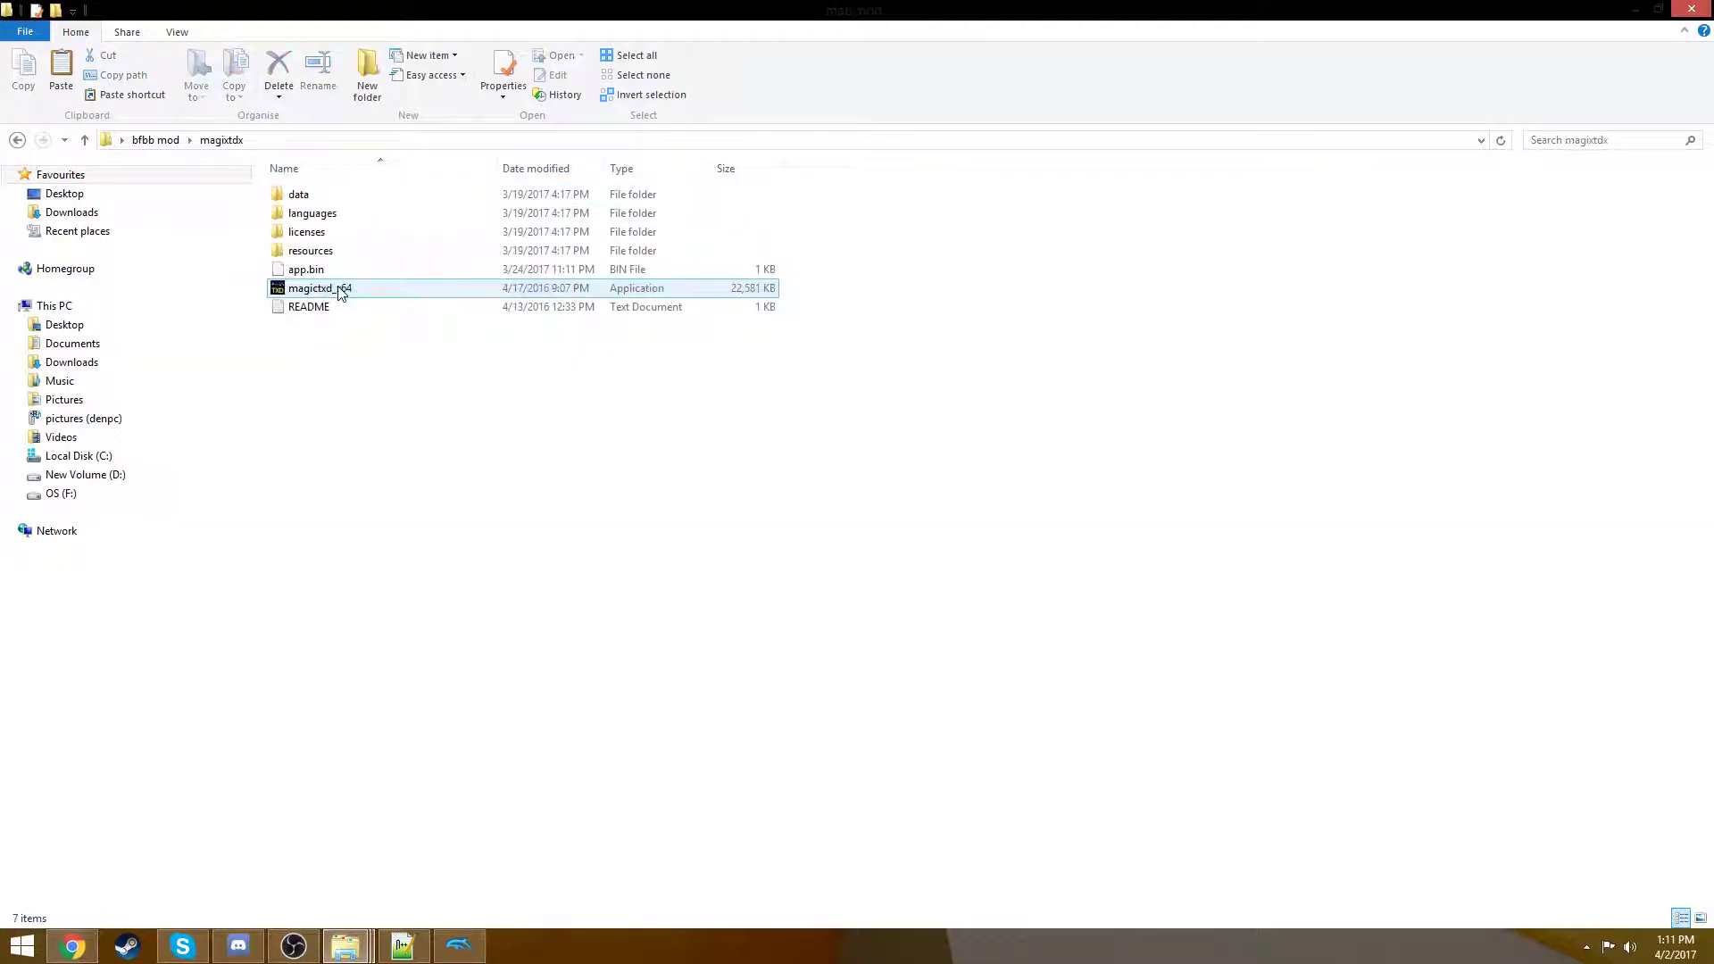
double_click(286, 295)
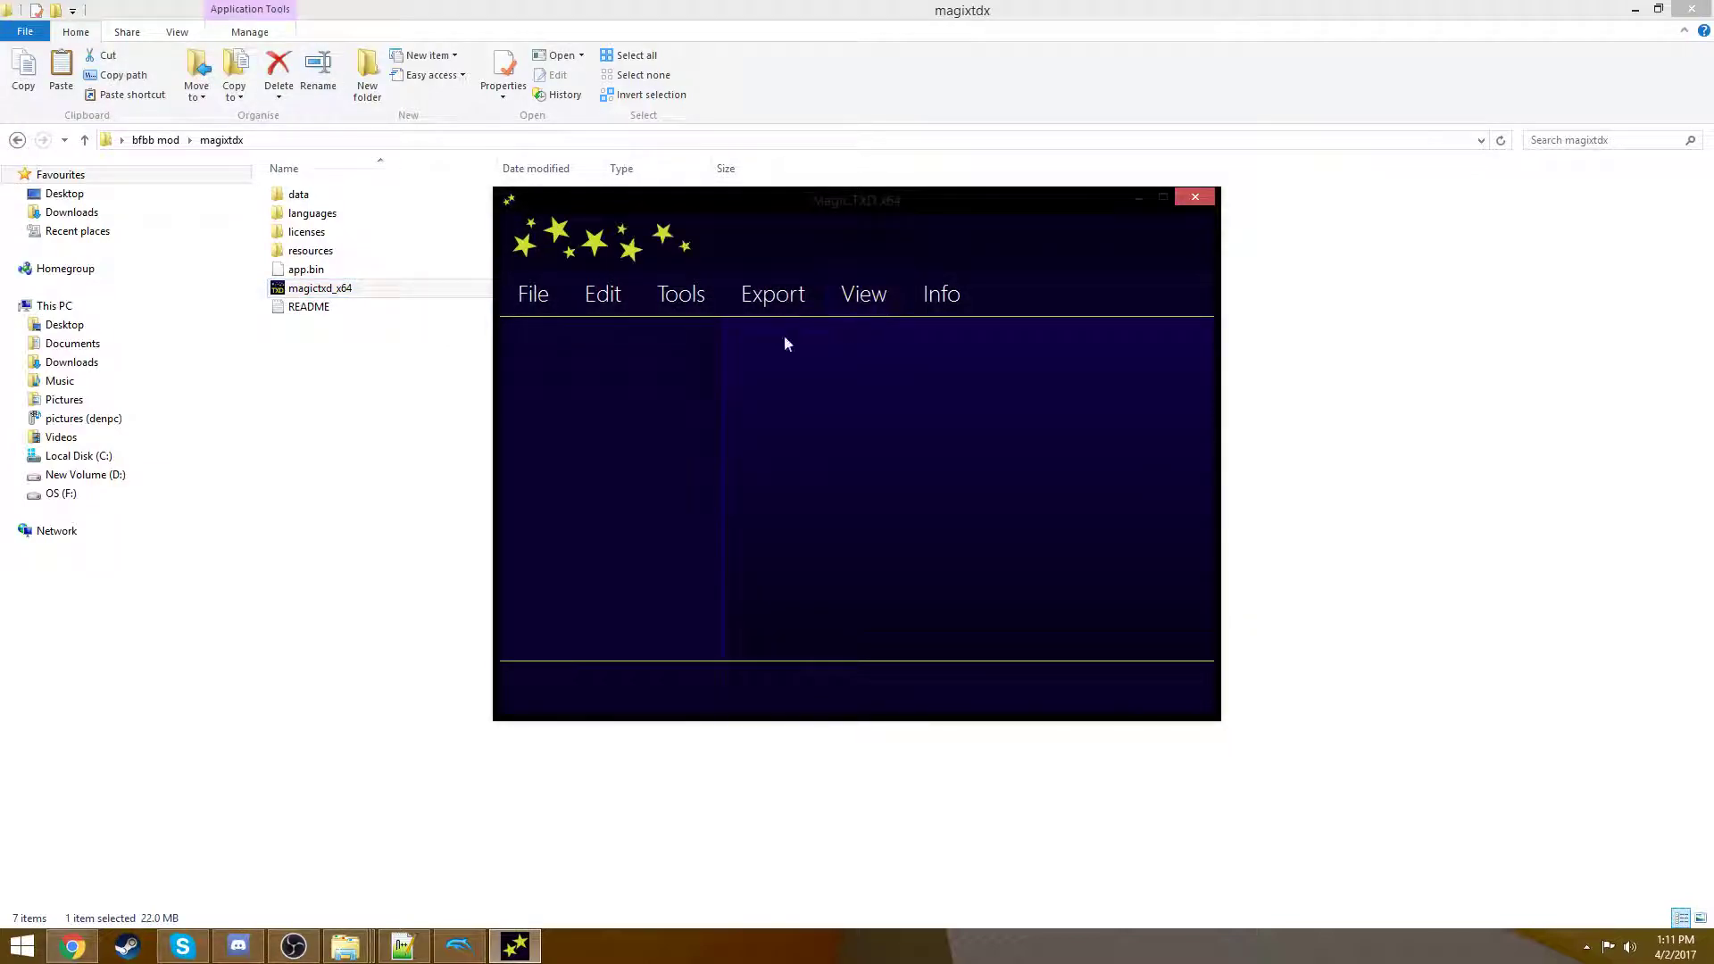
- Return Explorer to the bfbb mod folder and bring Magic.TXD to the front
left_click(18, 140)
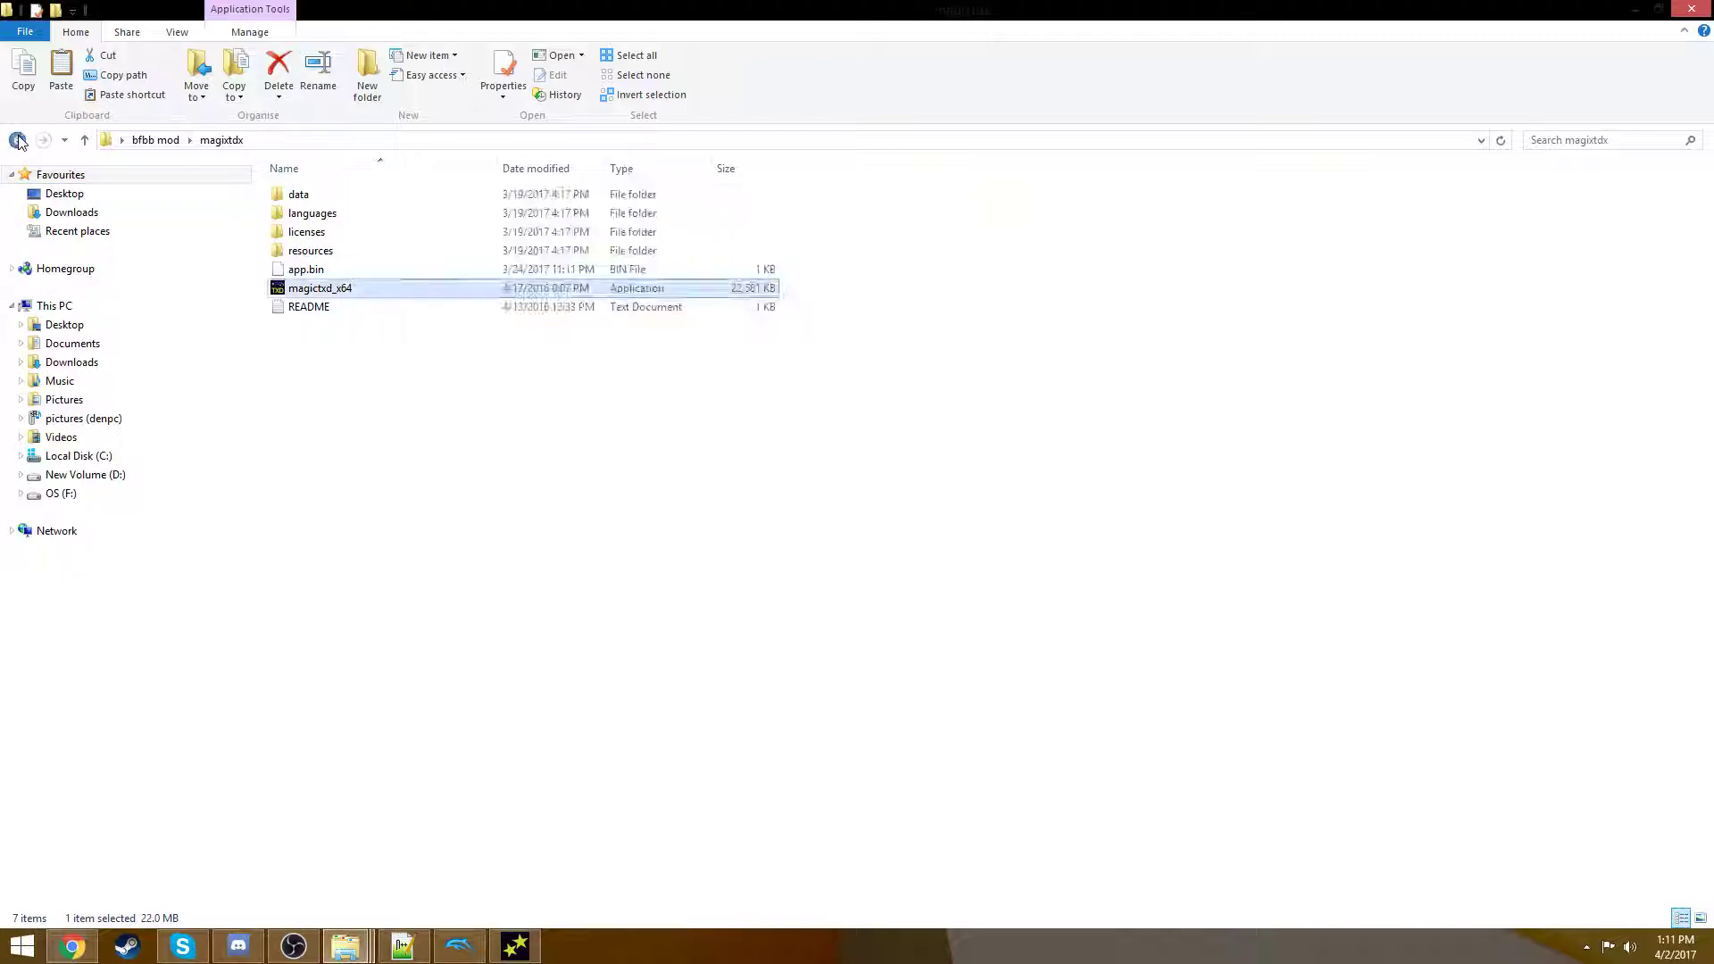
left_click(1678, 12)
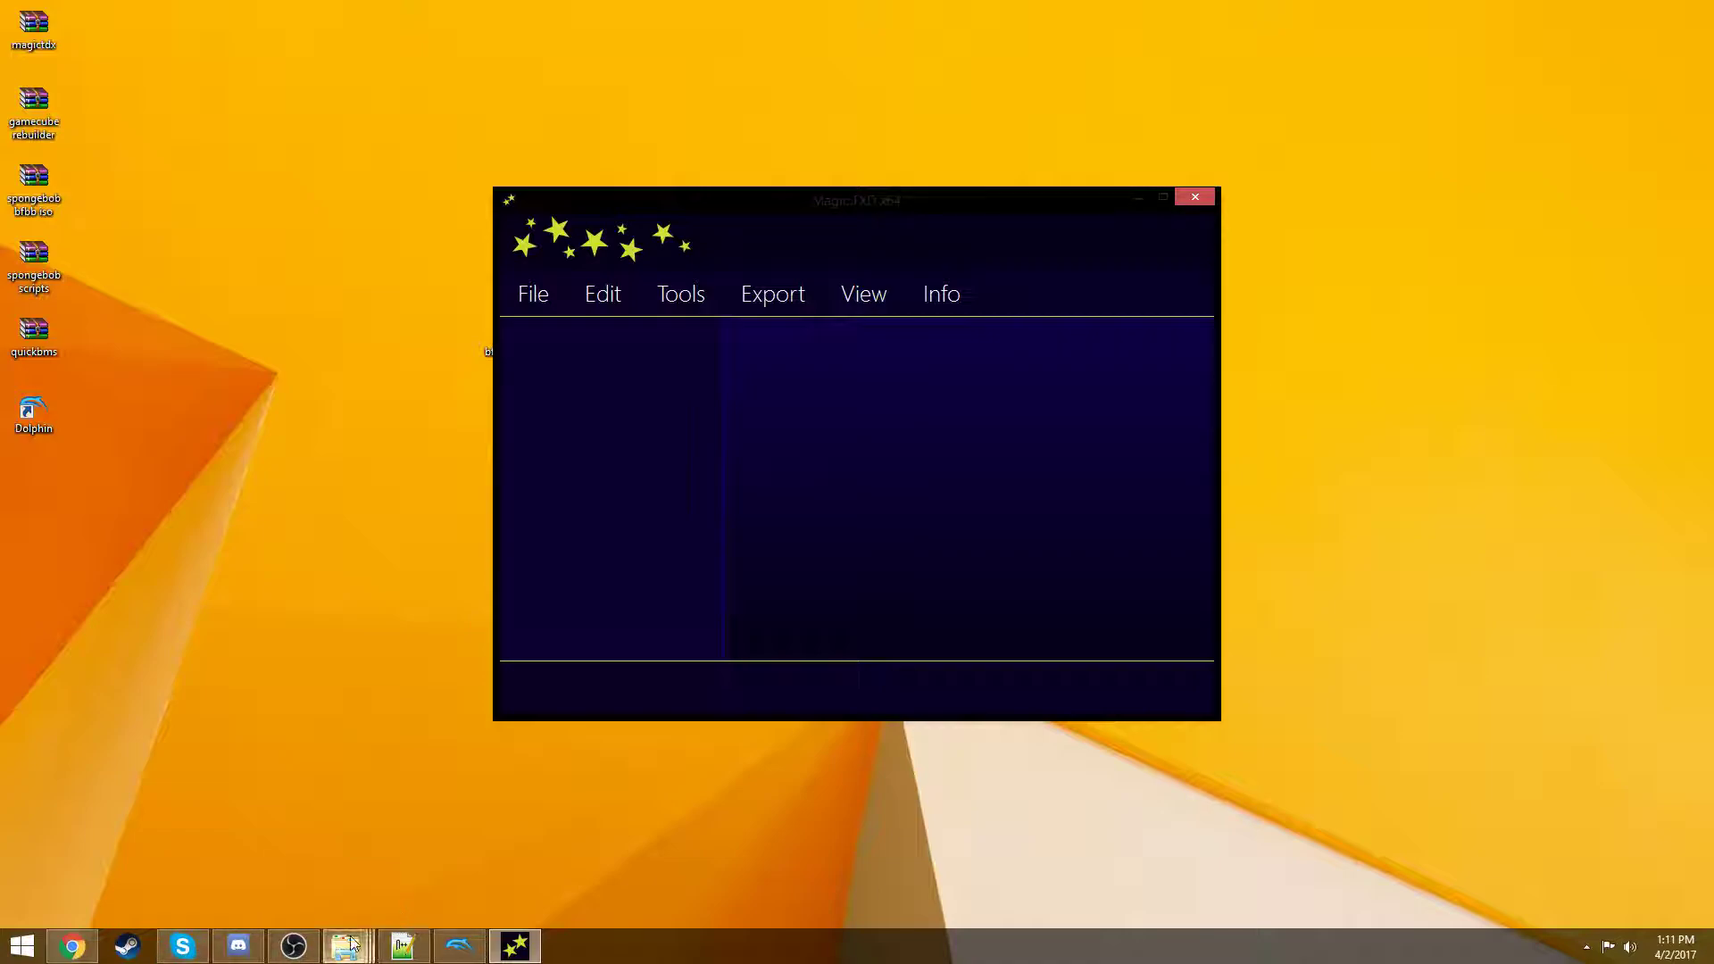
mouse_move(344, 946)
left_click(665, 817)
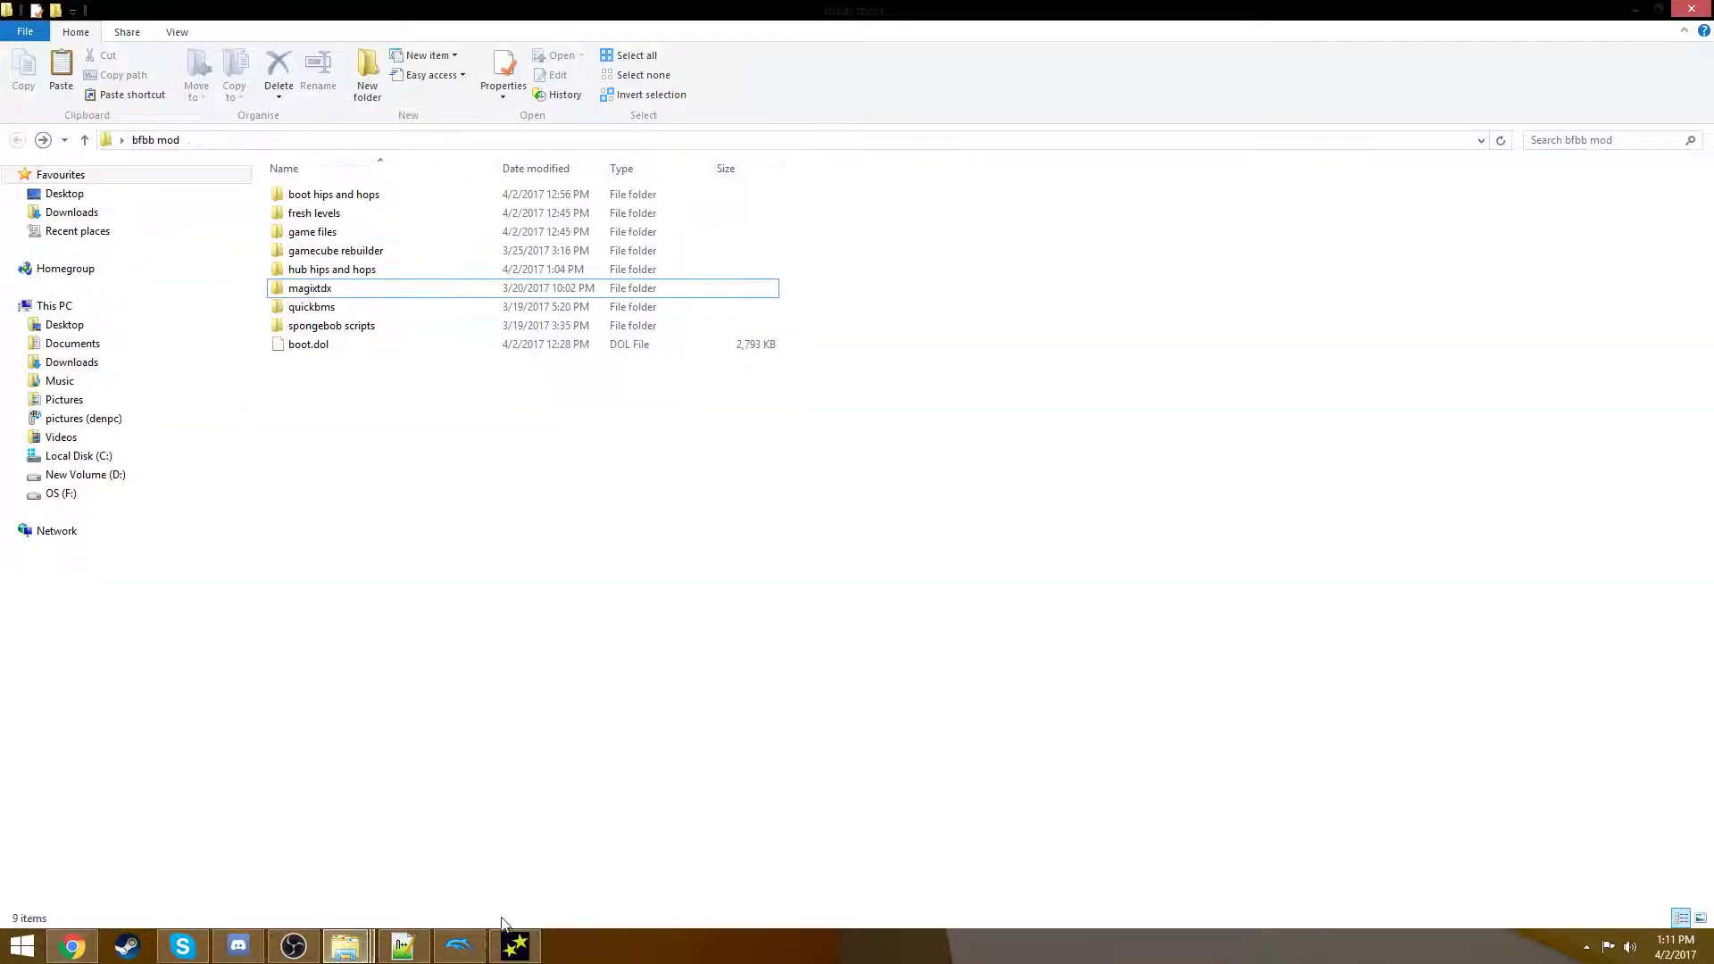
left_click(508, 944)
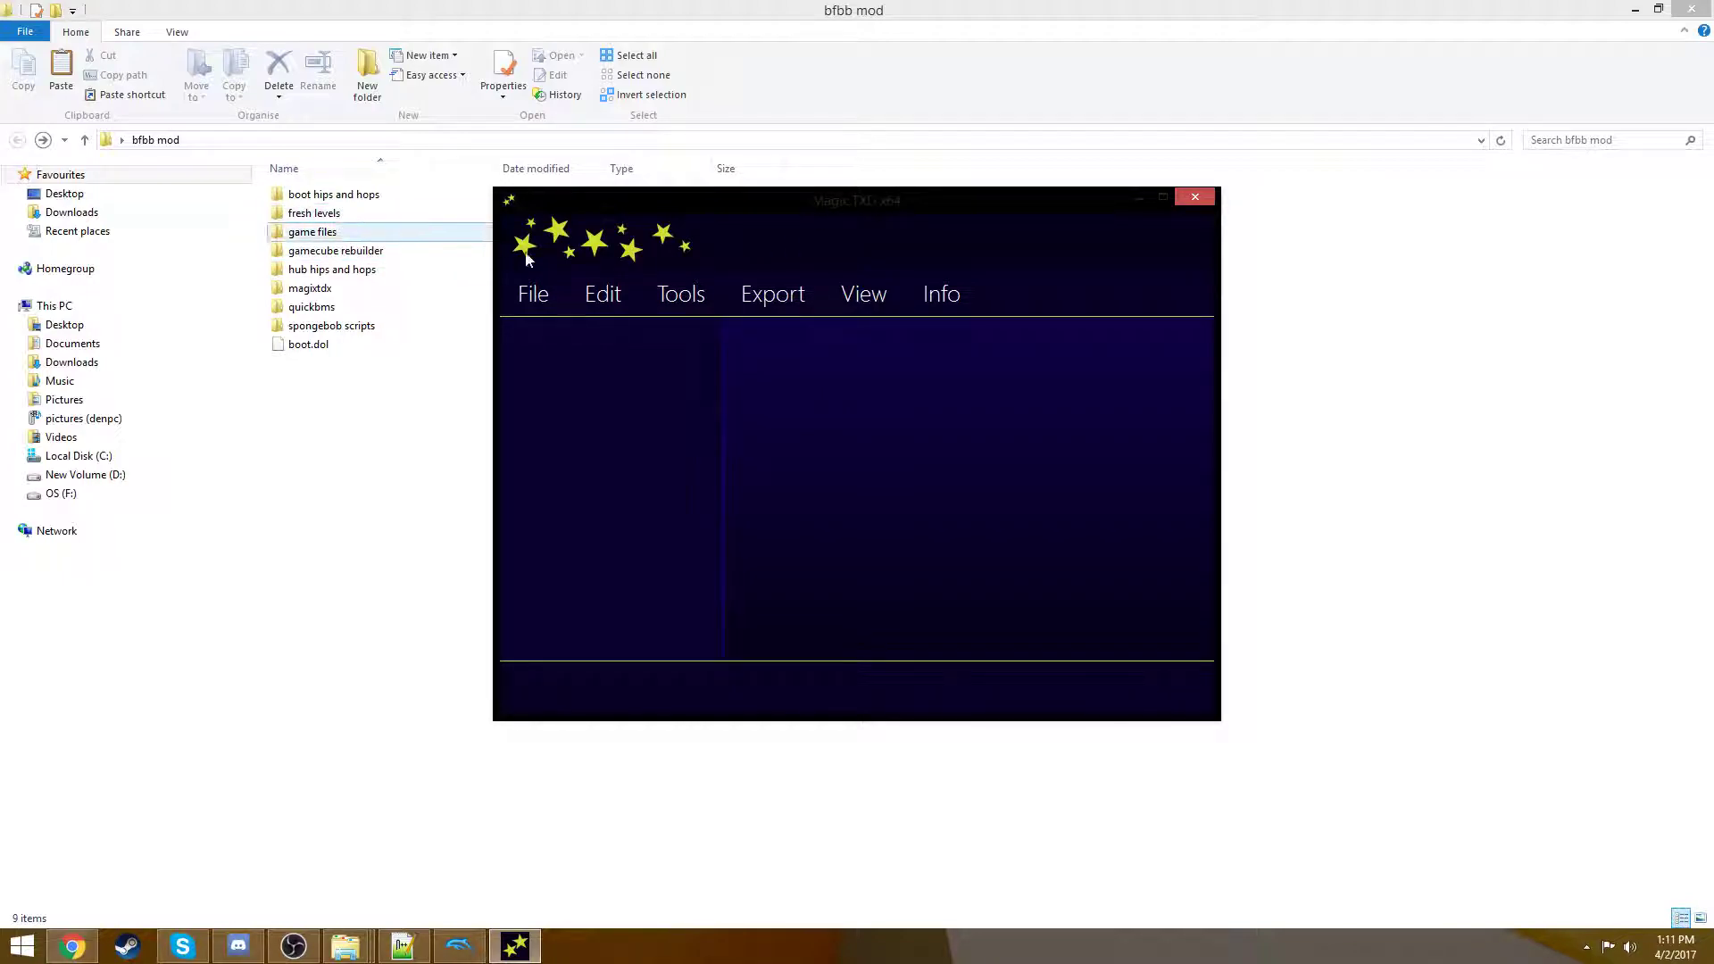
- In File > Open, browse to boot hips and hops > fresh hips with the Any File filter
left_click(548, 298)
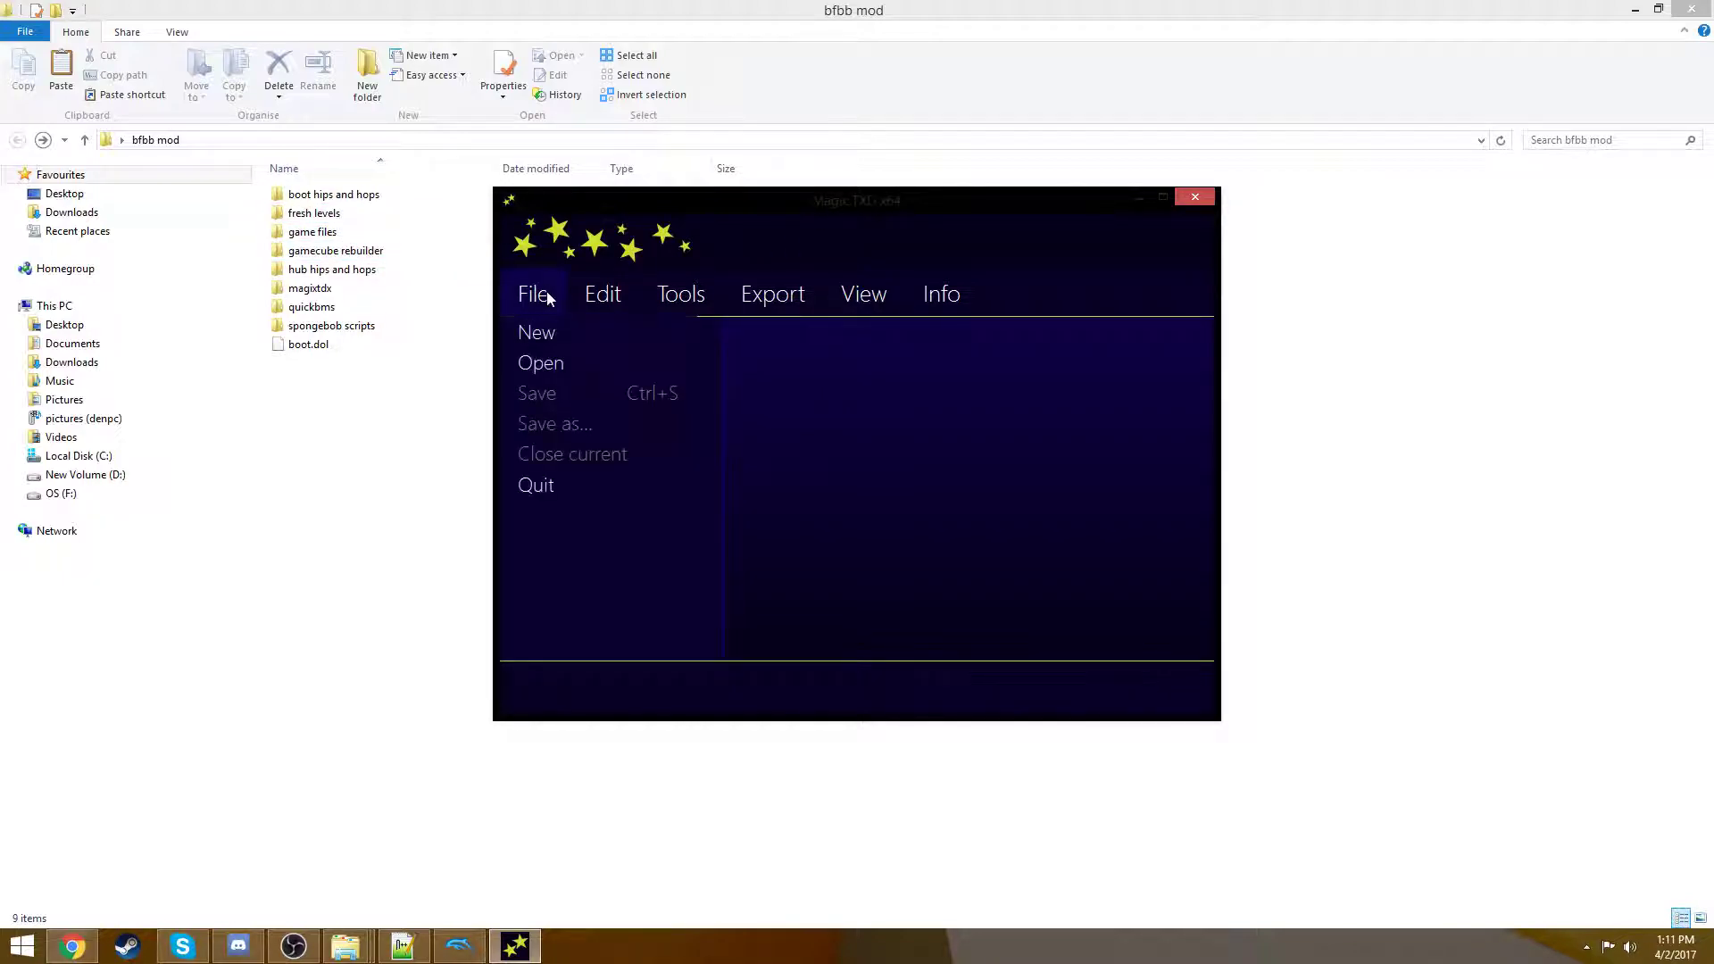
left_click(550, 366)
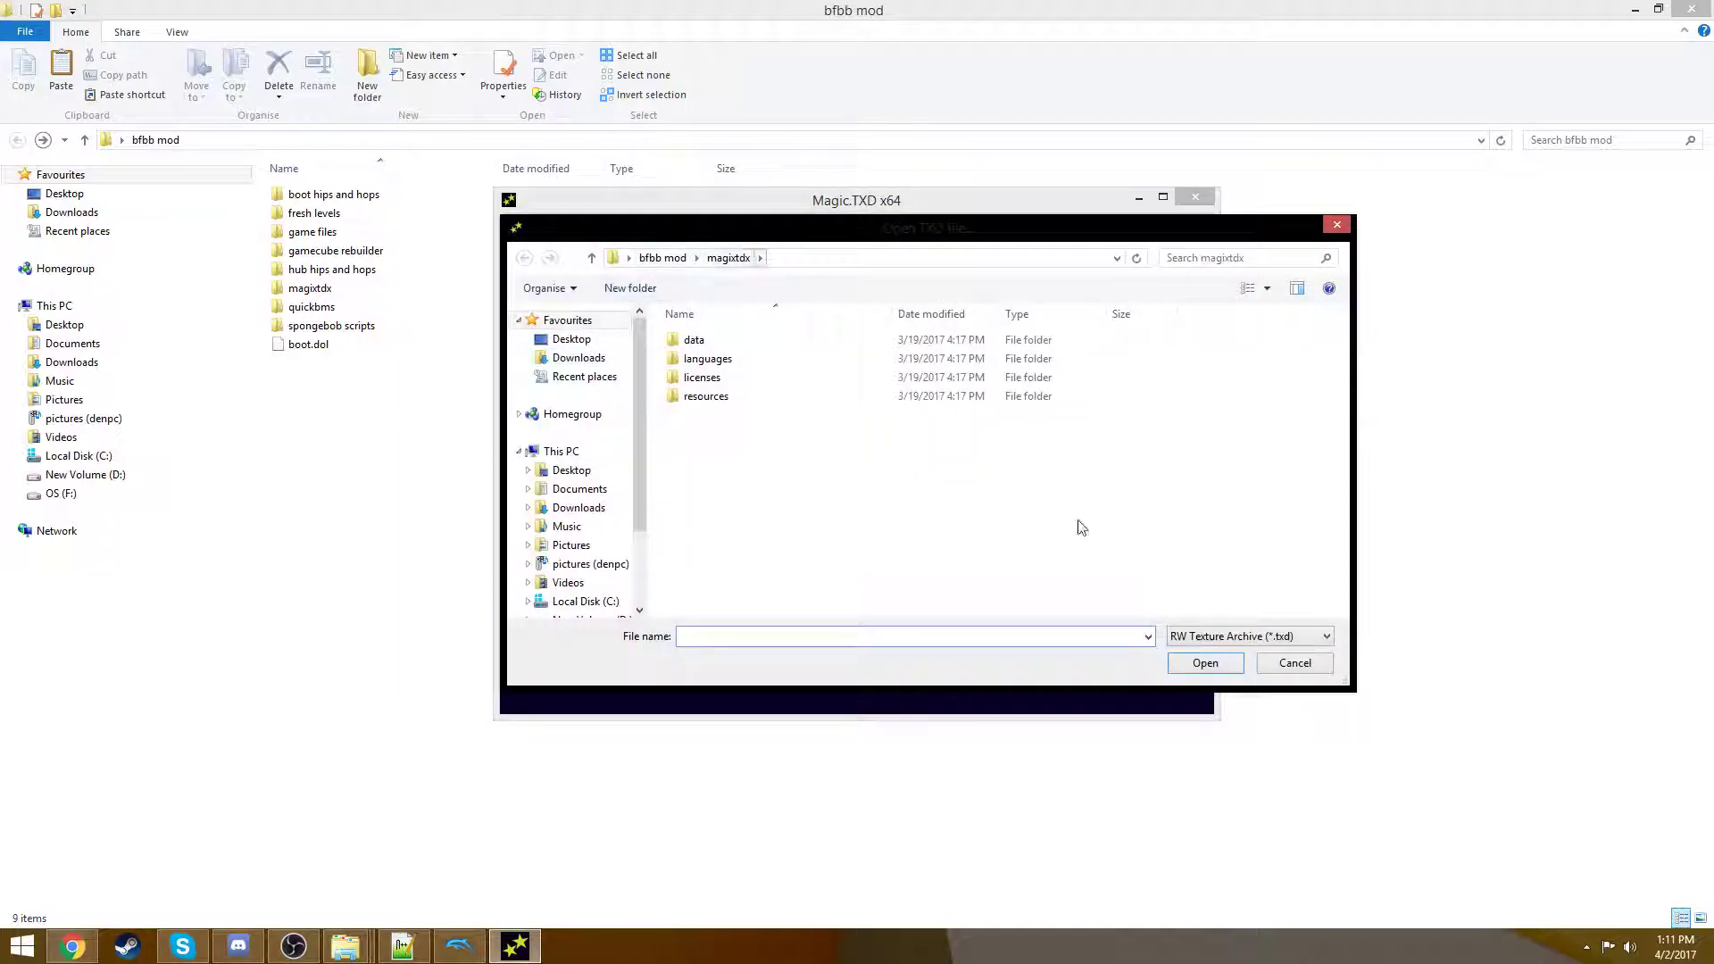
left_click(674, 259)
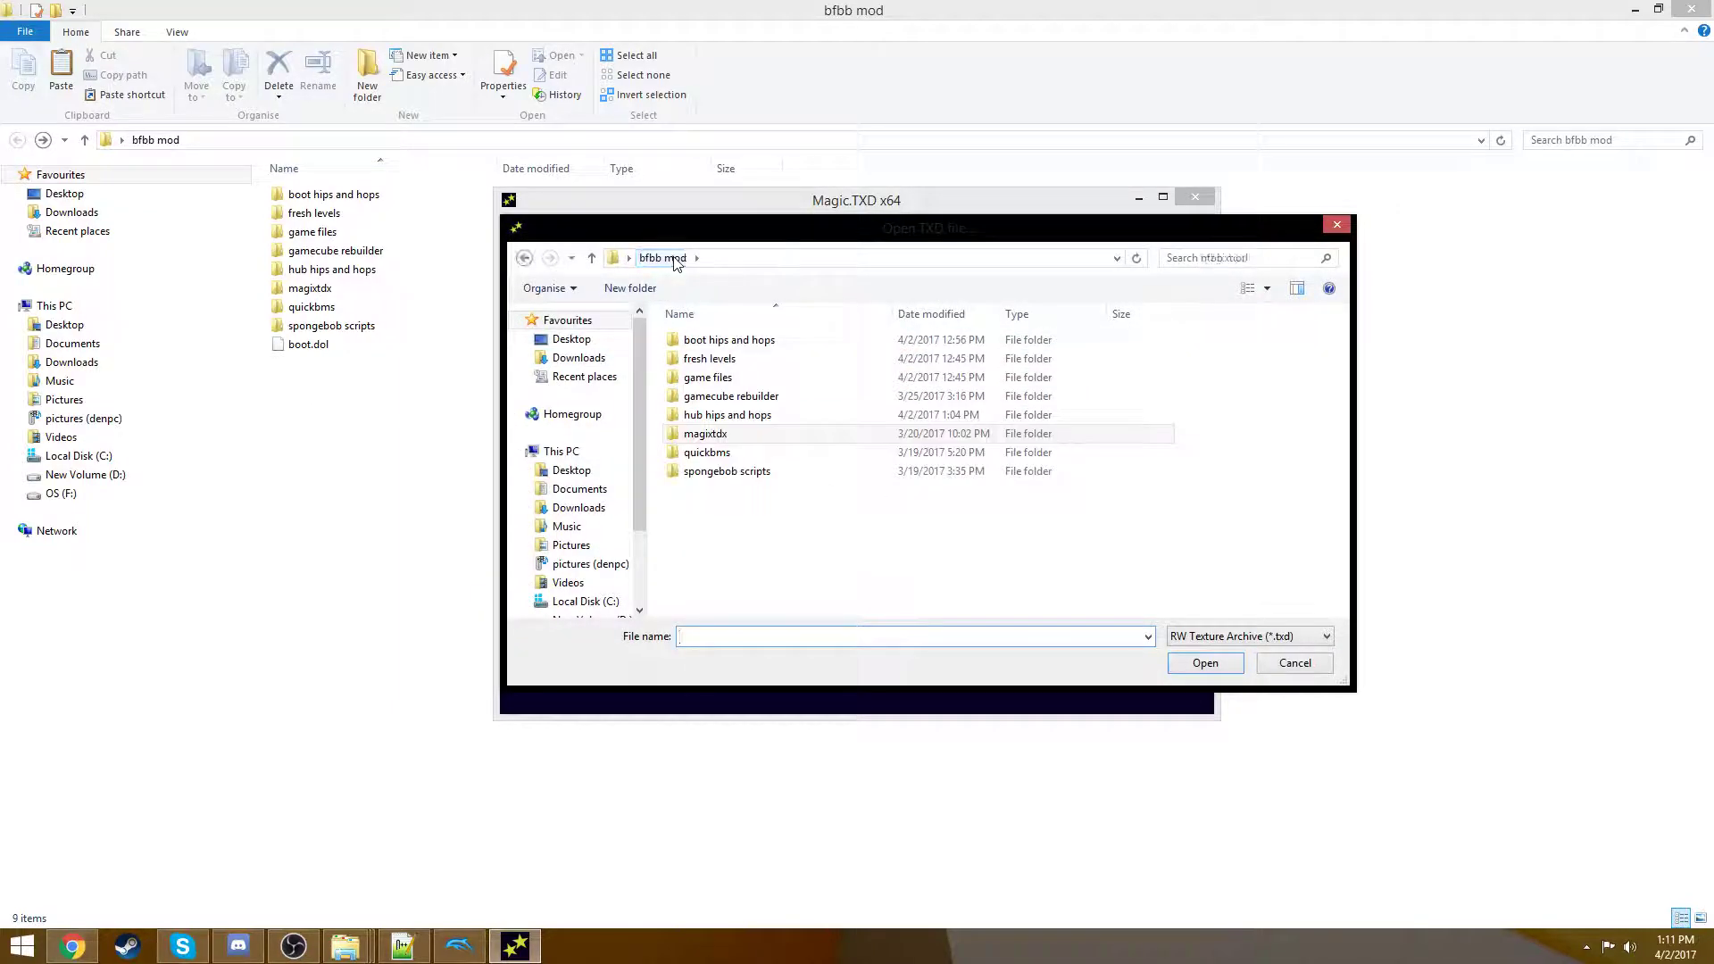
double_click(744, 346)
double_click(745, 346)
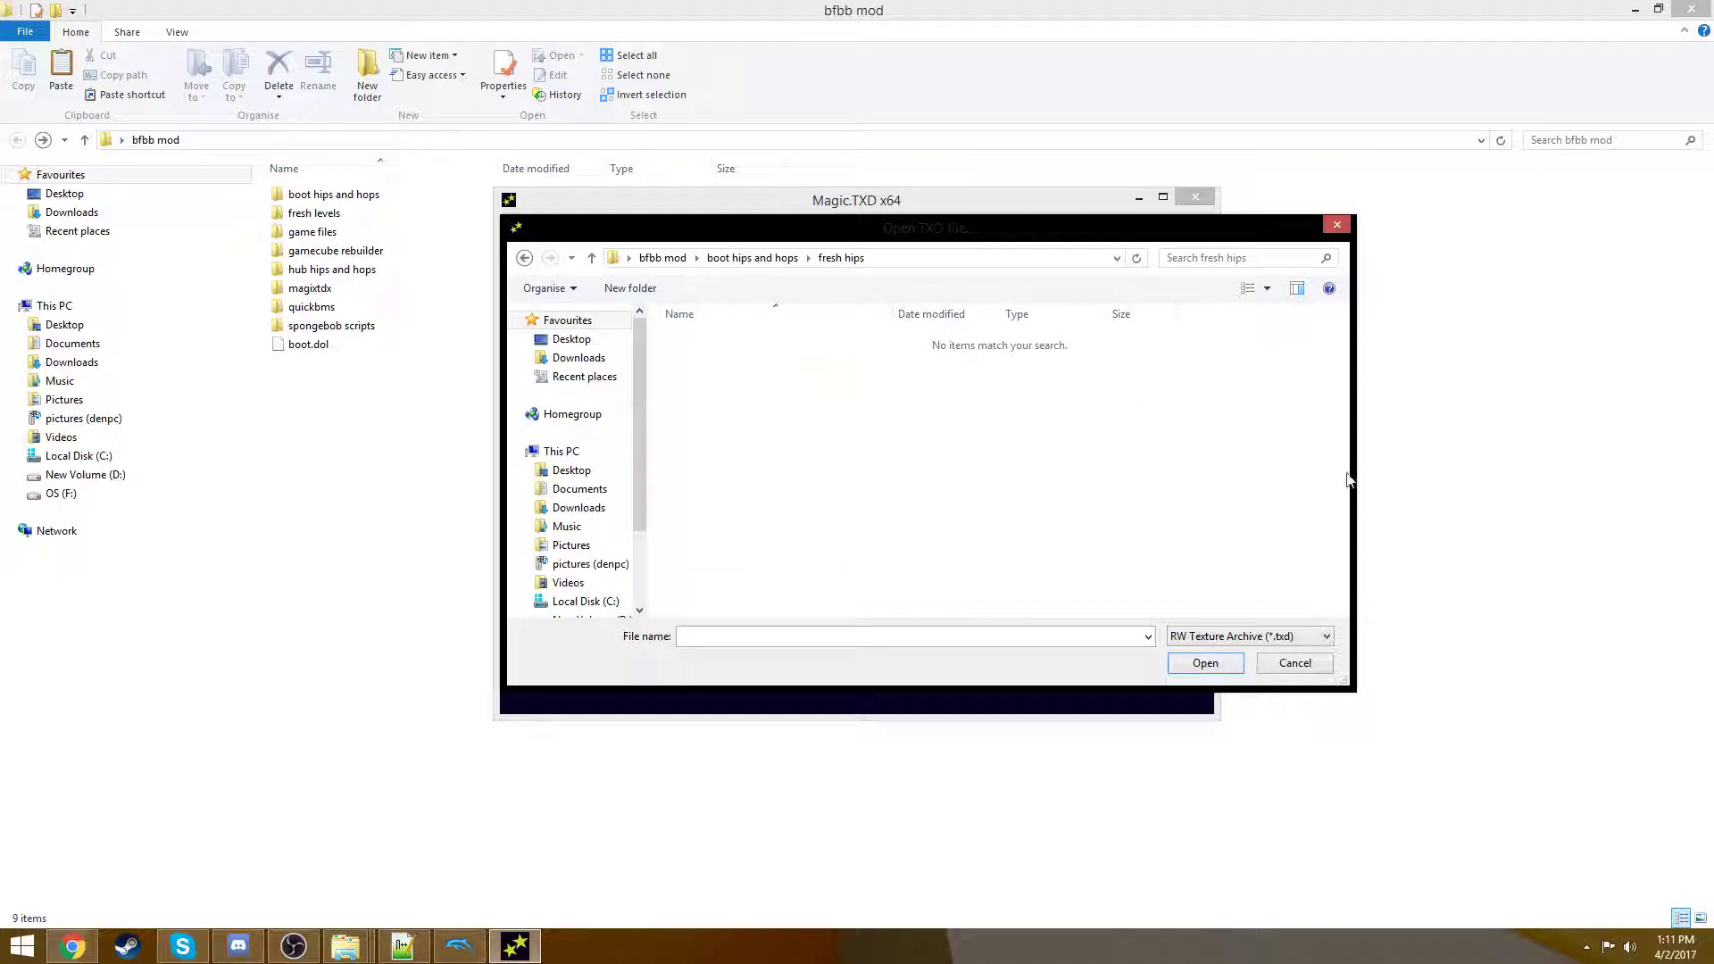
left_click(1247, 636)
left_click(1247, 664)
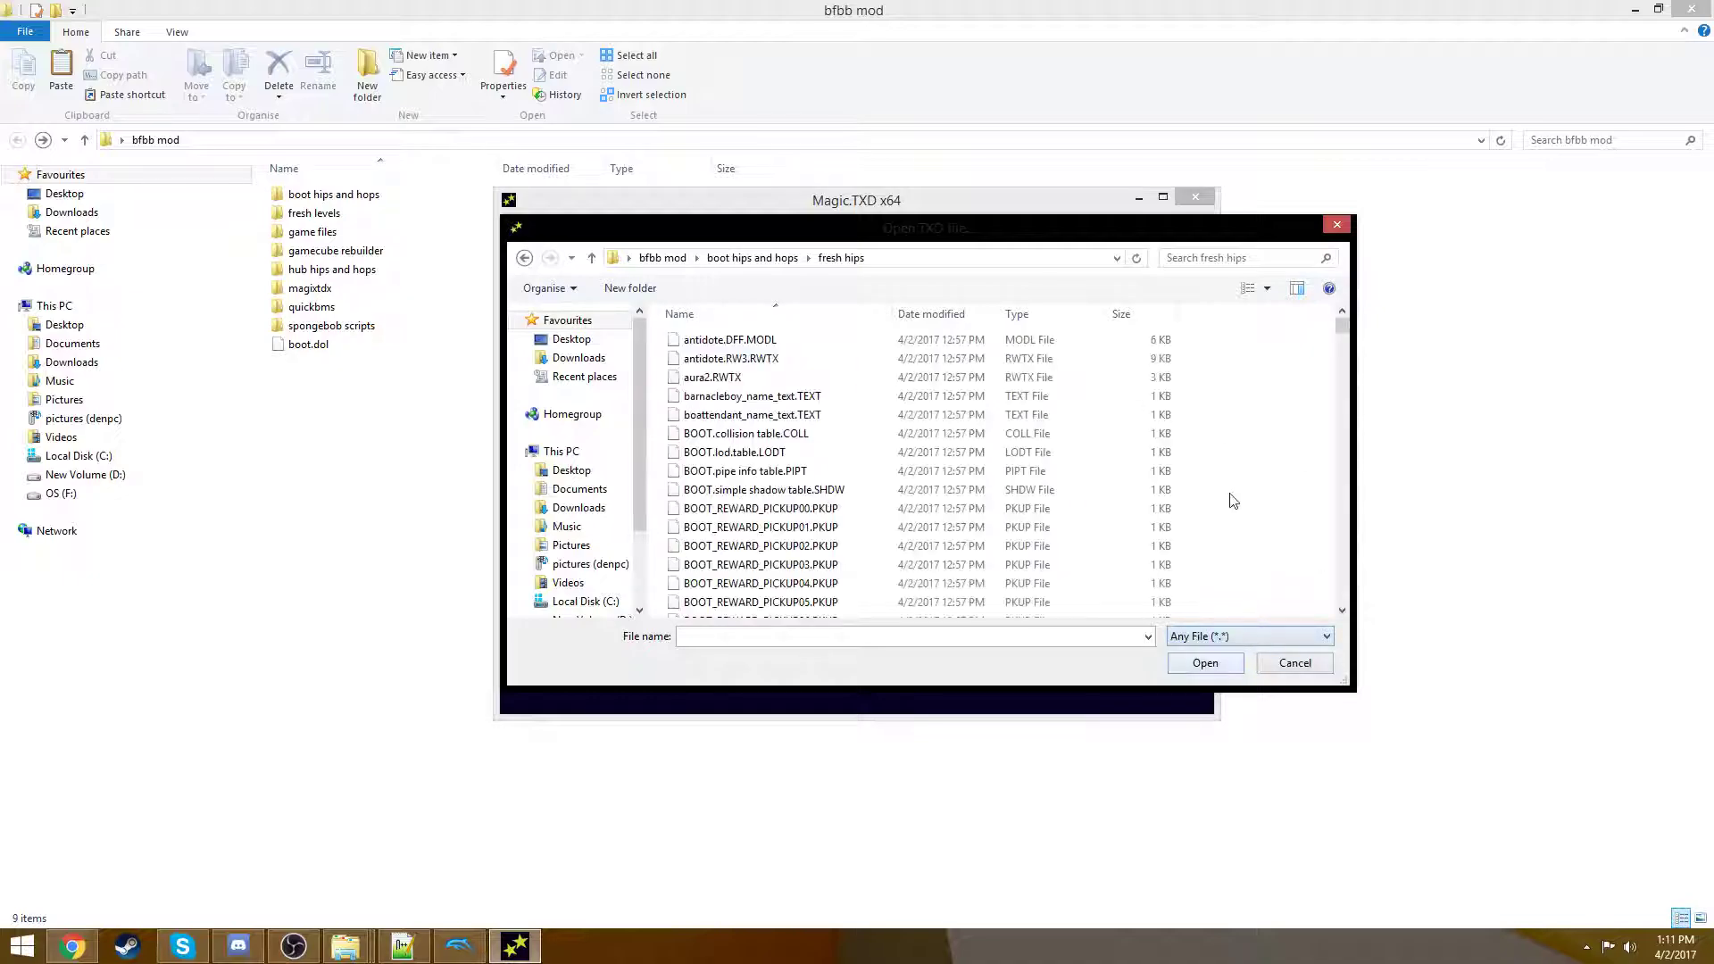
scroll(1312, 420, "down", 20)
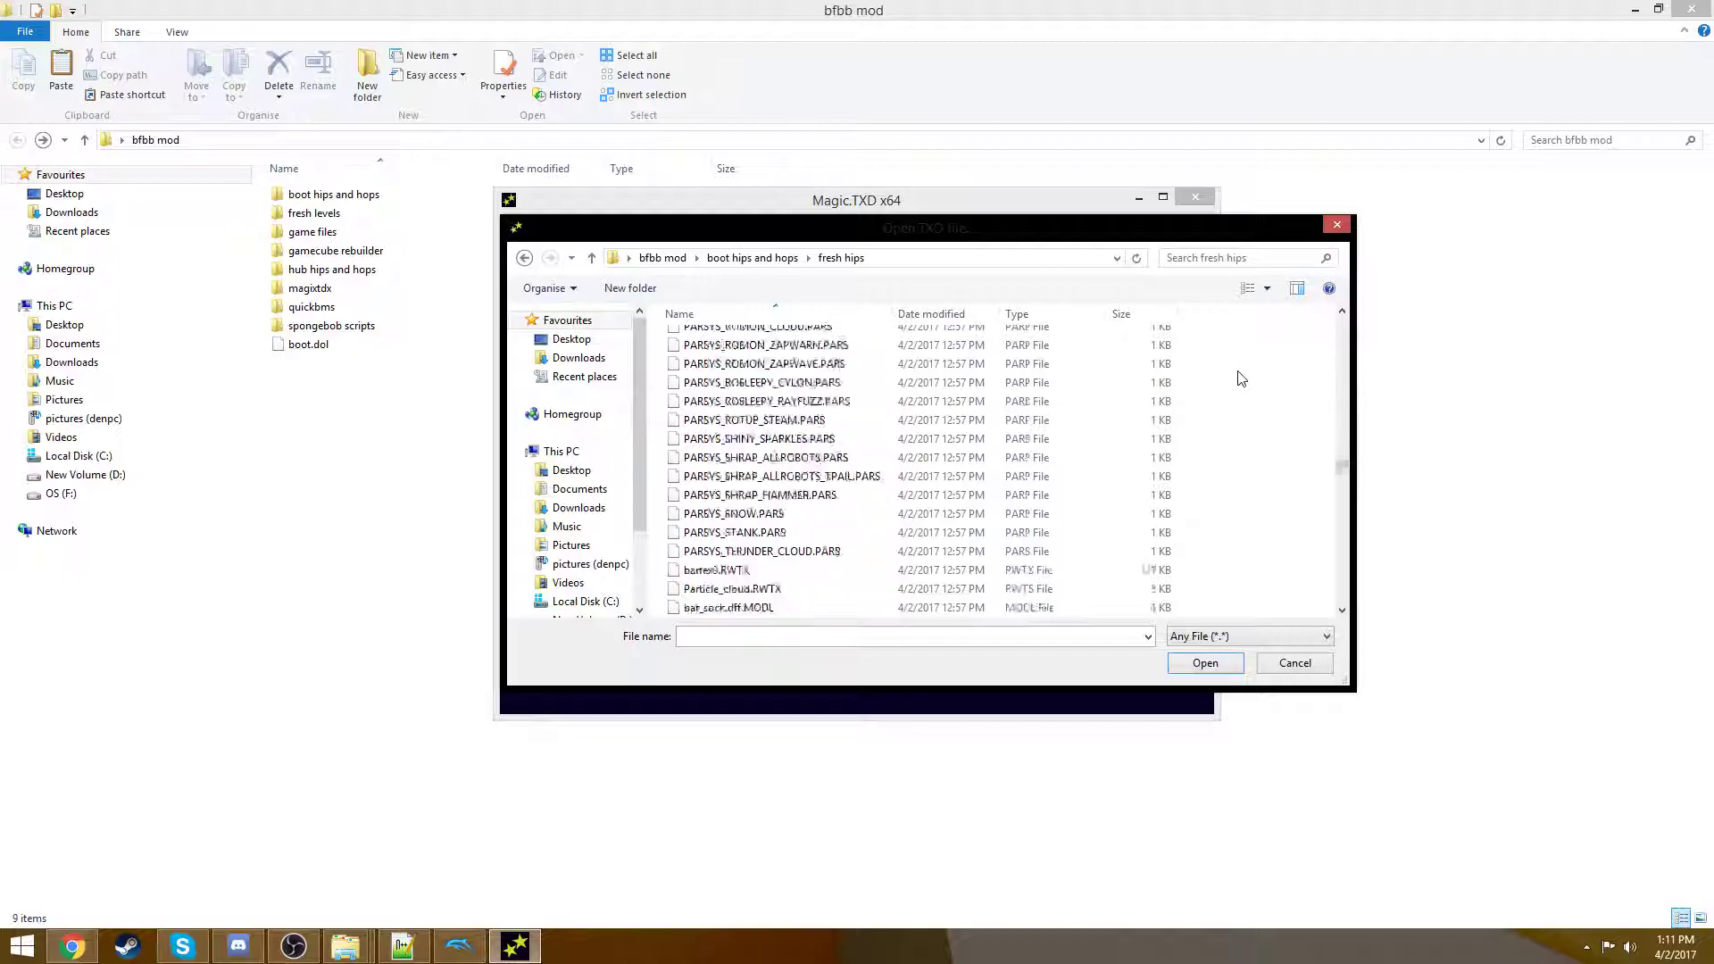
scroll(1238, 378, "down", 20)
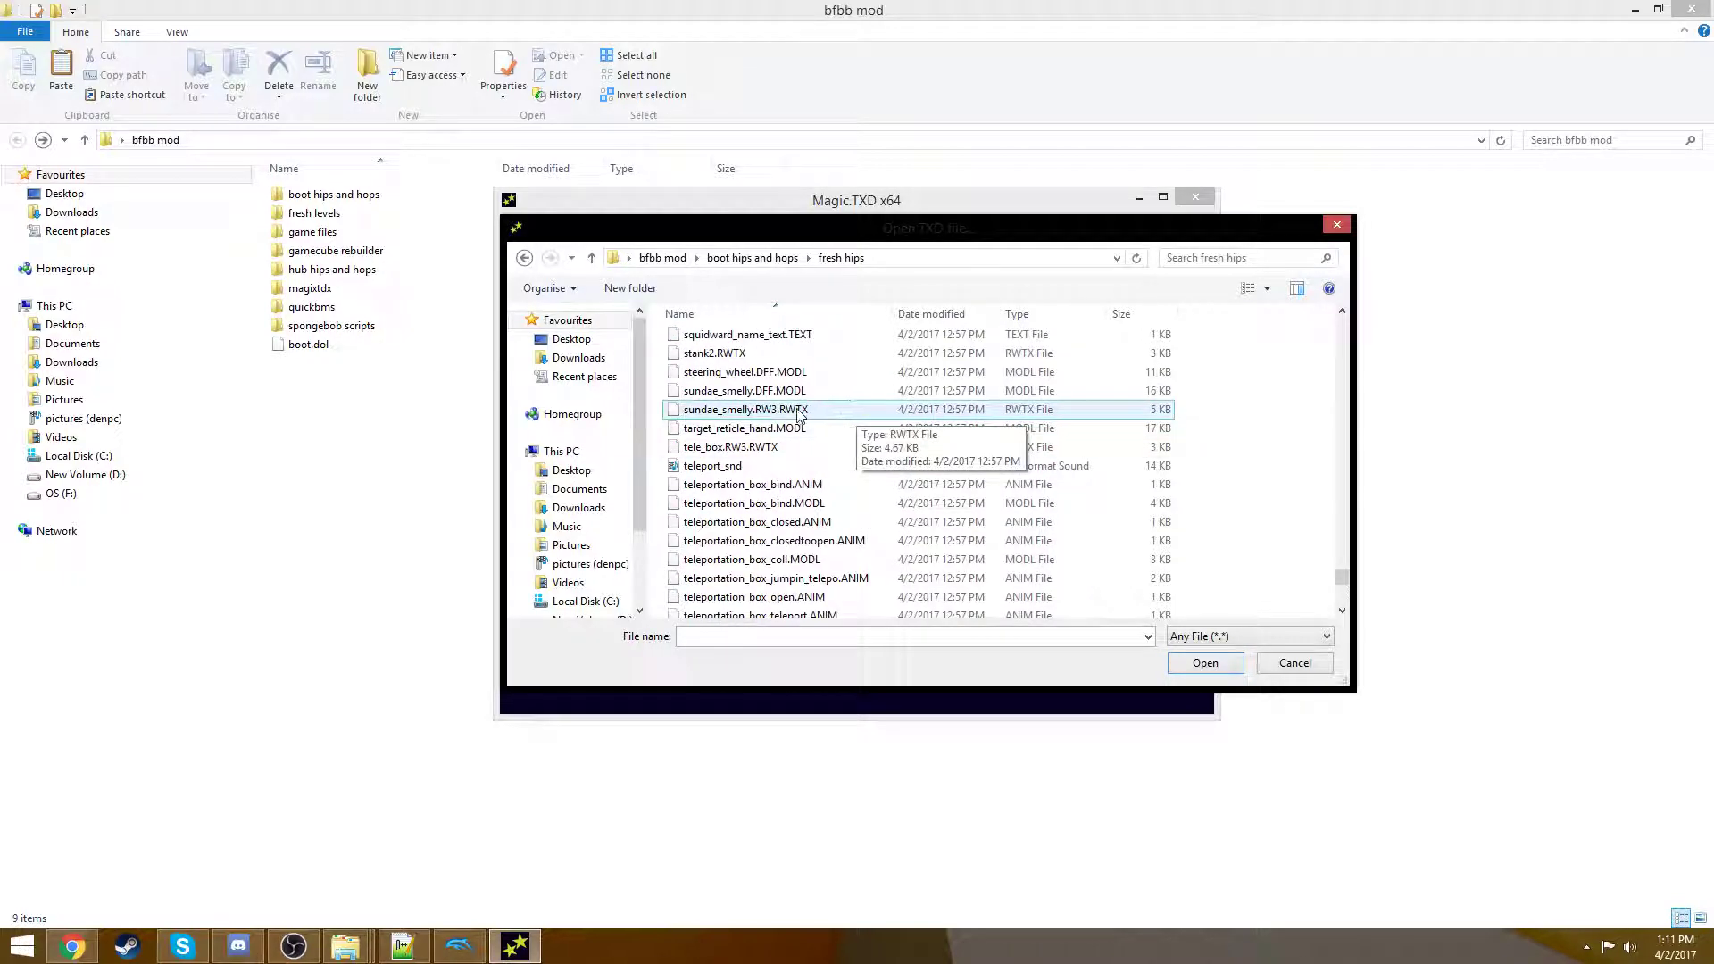
scroll(839, 547, "down", 3)
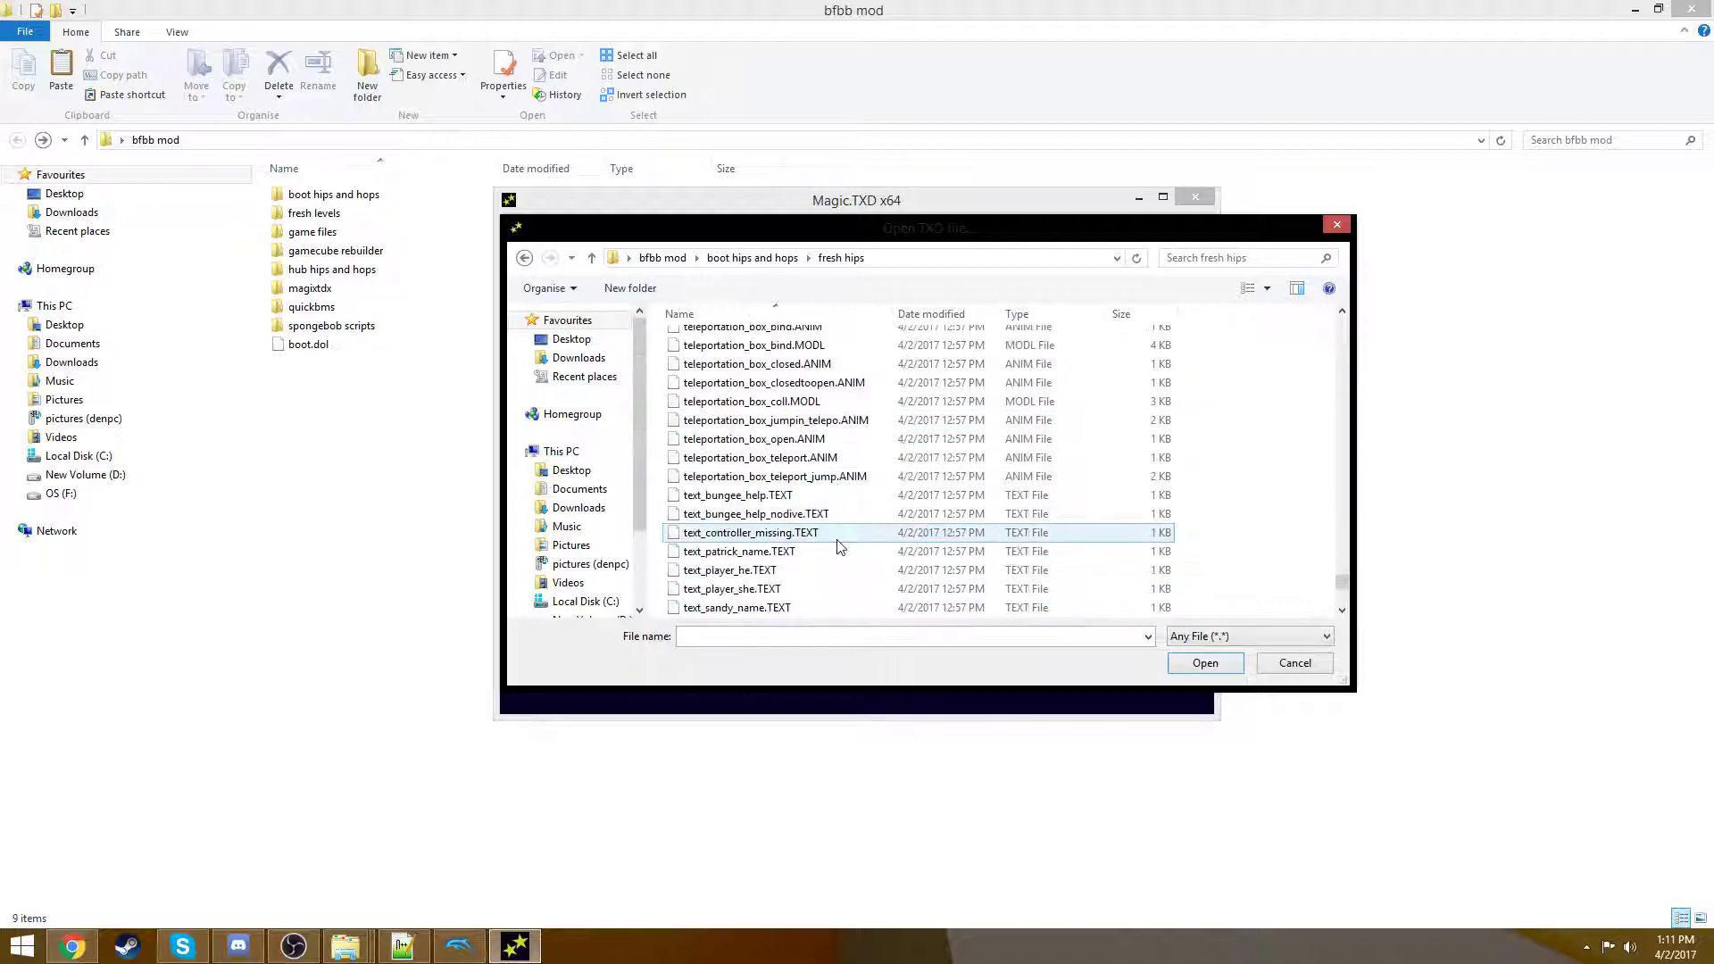
scroll(839, 546, "down", 4)
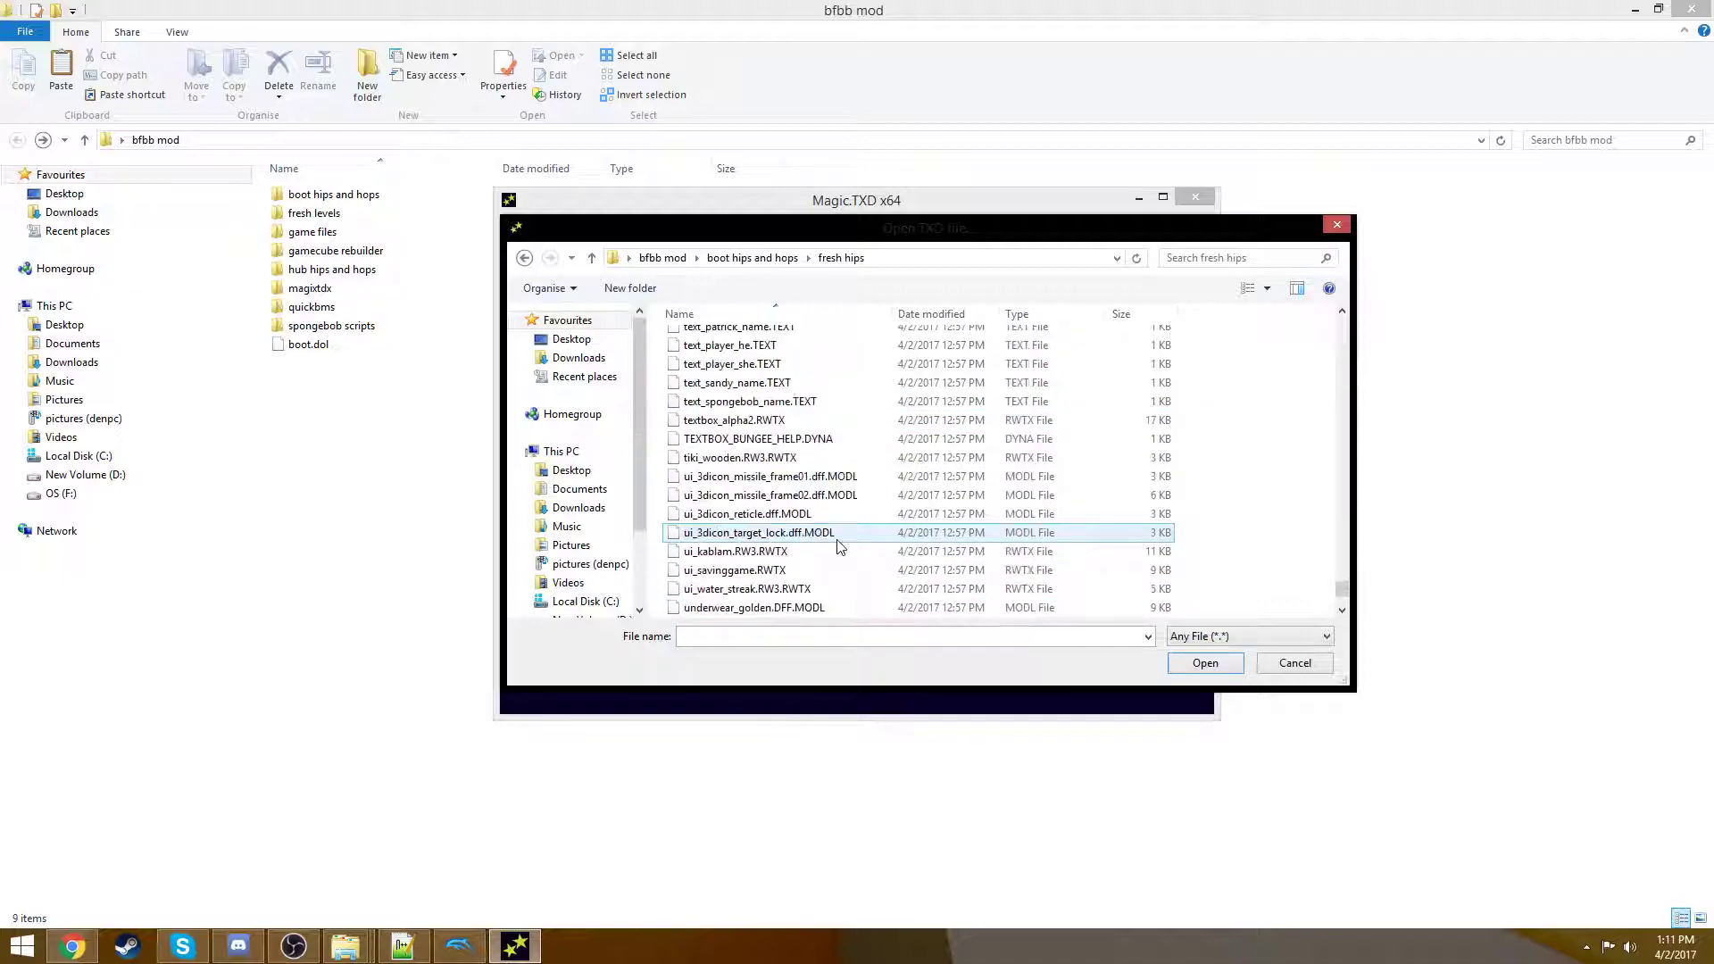
- Copy tiki_wooden.RW3.RWTX and paste it into the modded hips folder
right_click(780, 465)
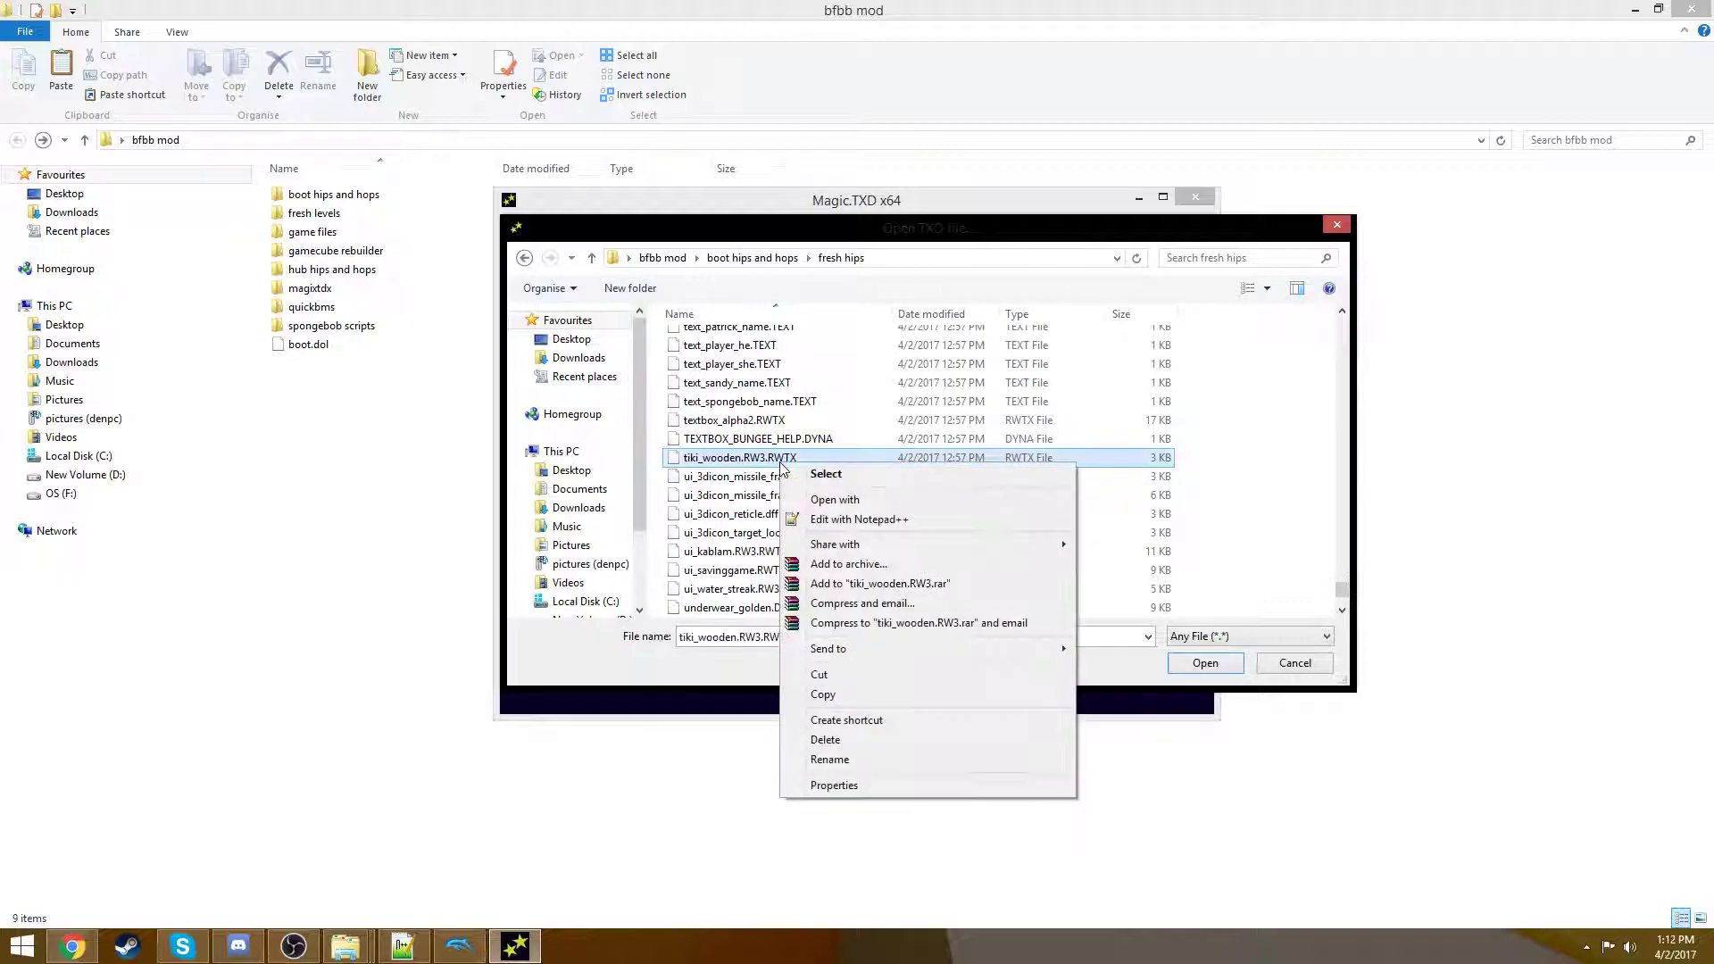
left_click(823, 694)
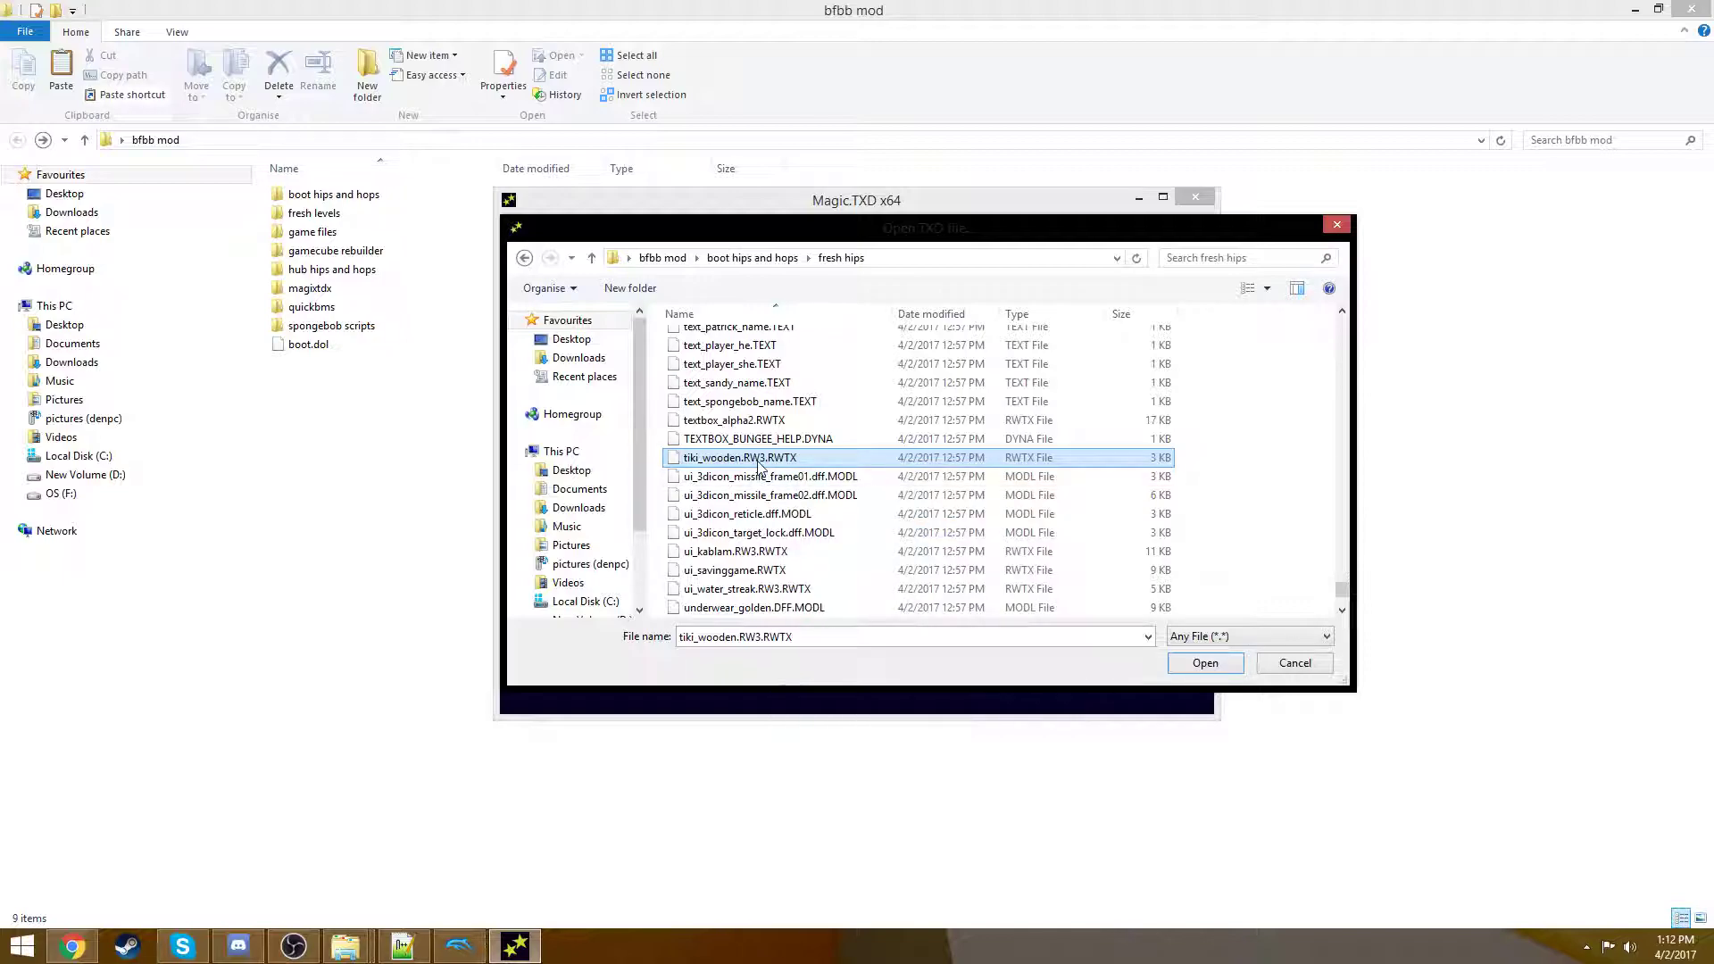
left_click(763, 259)
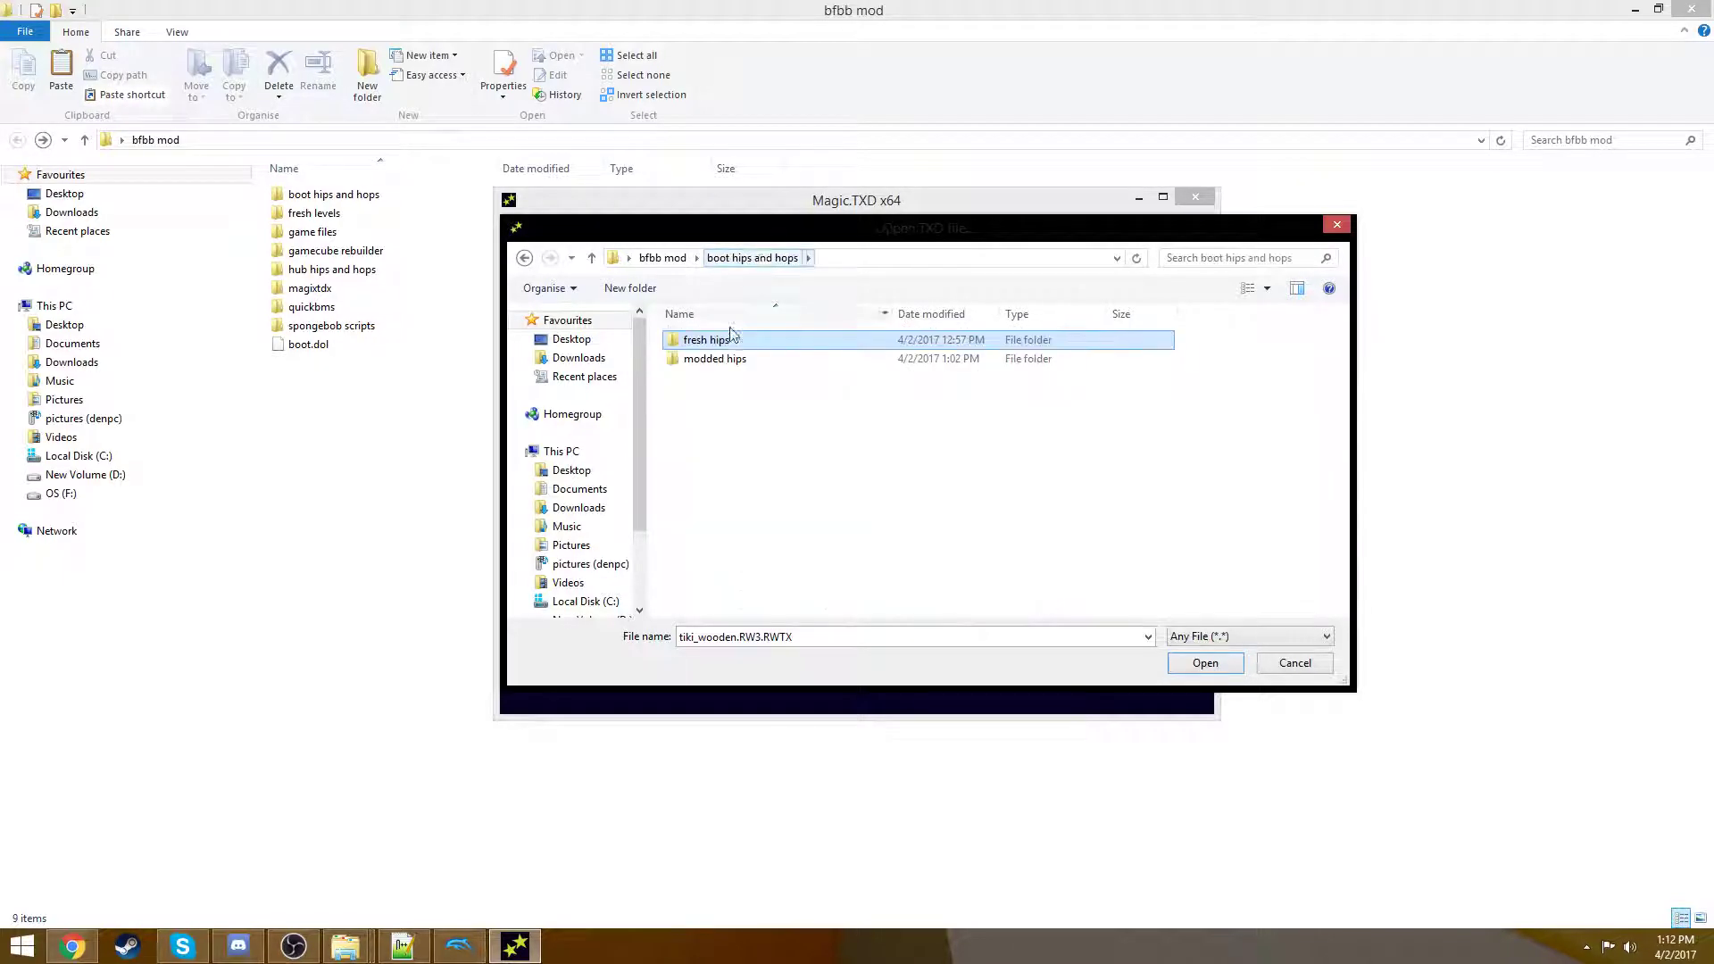
left_click(714, 361)
double_click(714, 361)
right_click(733, 409)
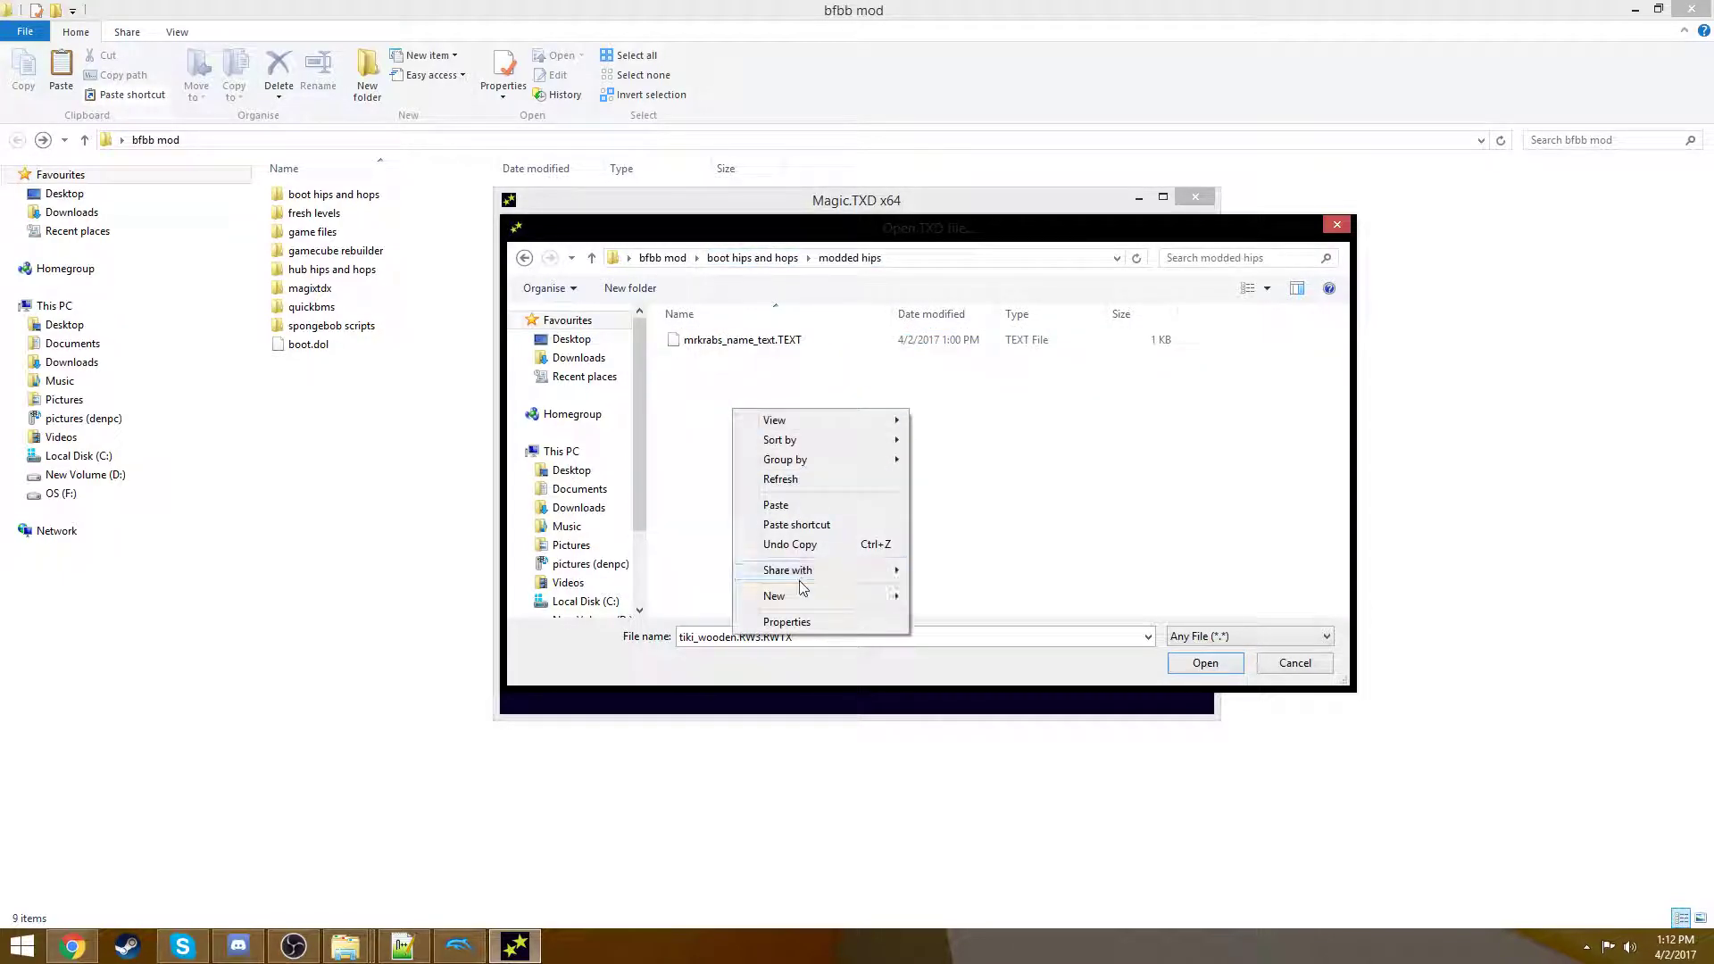
left_click(803, 503)
left_click(806, 509)
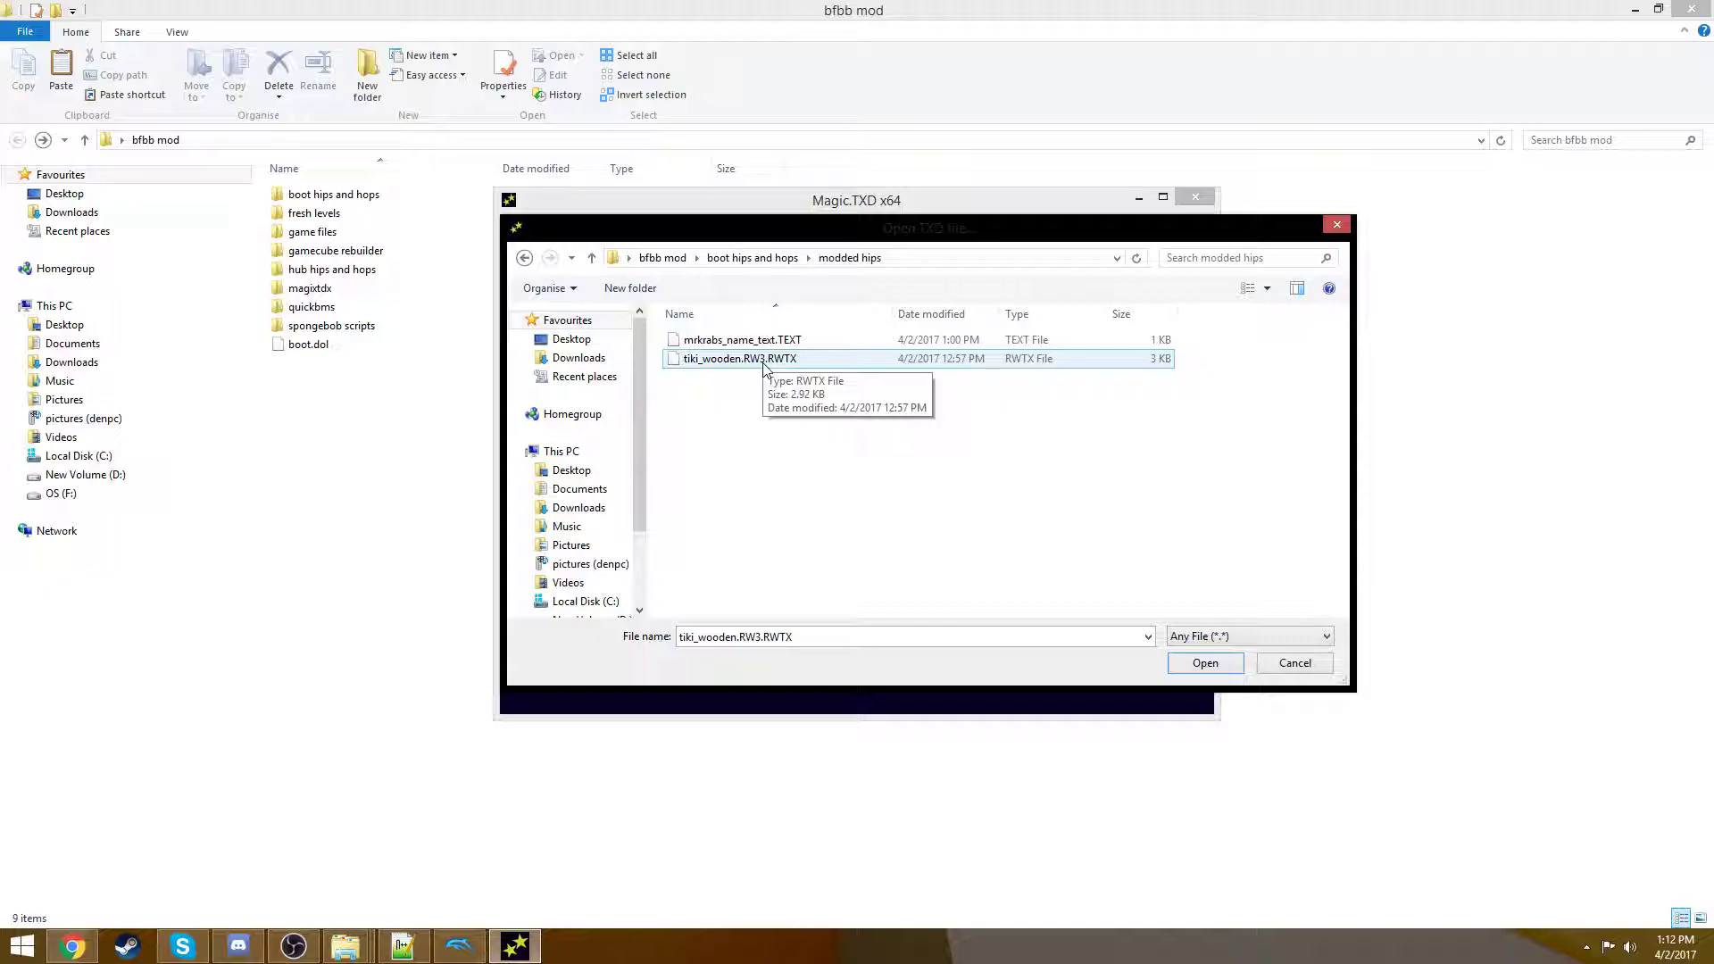
- Open the modded tiki_wooden.RW3.RWTX and maximize Magic.TXD
left_click(695, 366)
double_click(693, 361)
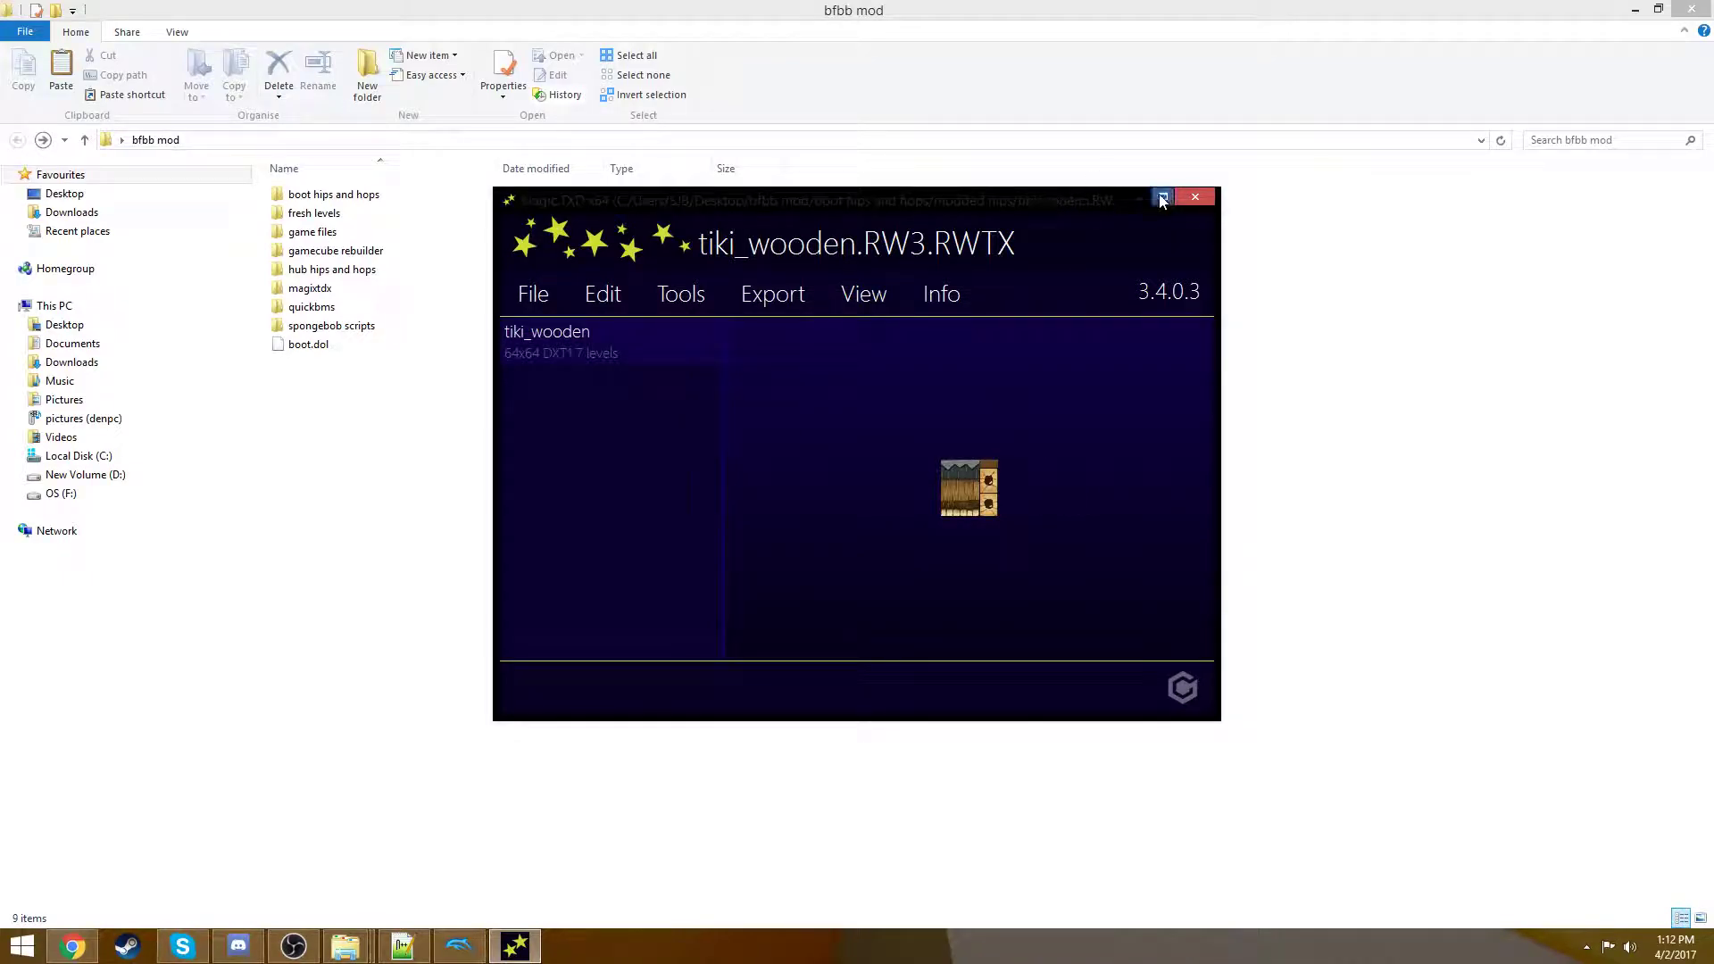
left_click(1163, 196)
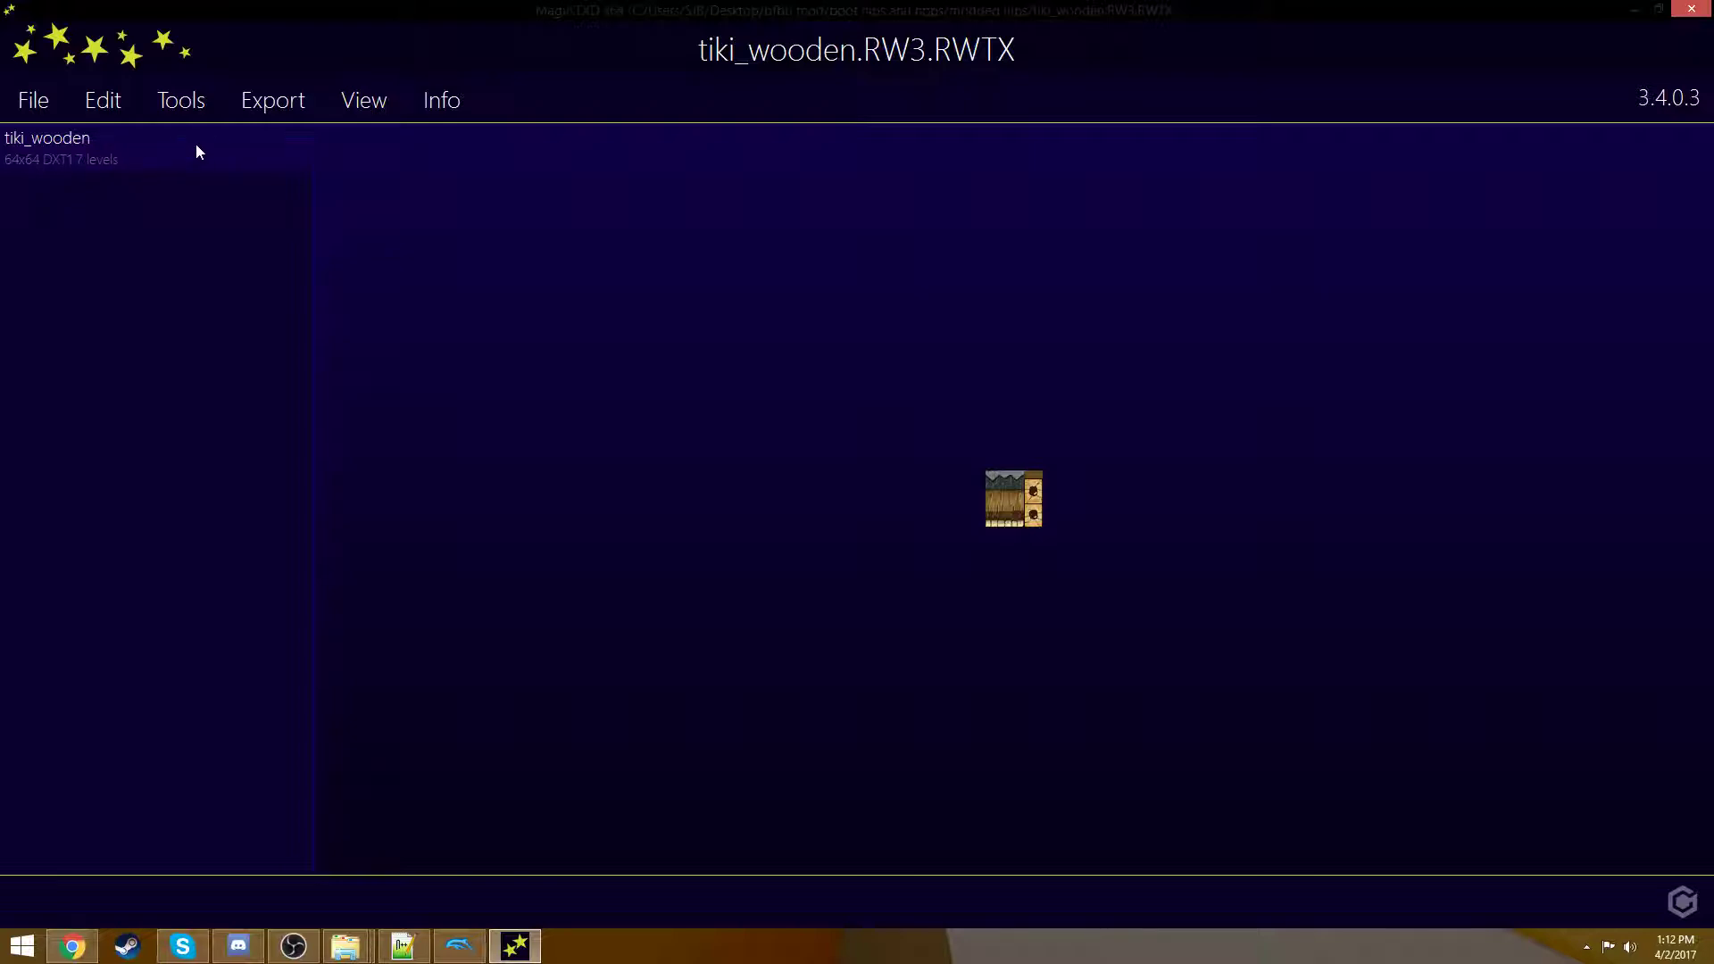
- Export the texture as a tiki_wooden PNG onto the Desktop, then minimize the windows
left_click(240, 109)
left_click(263, 145)
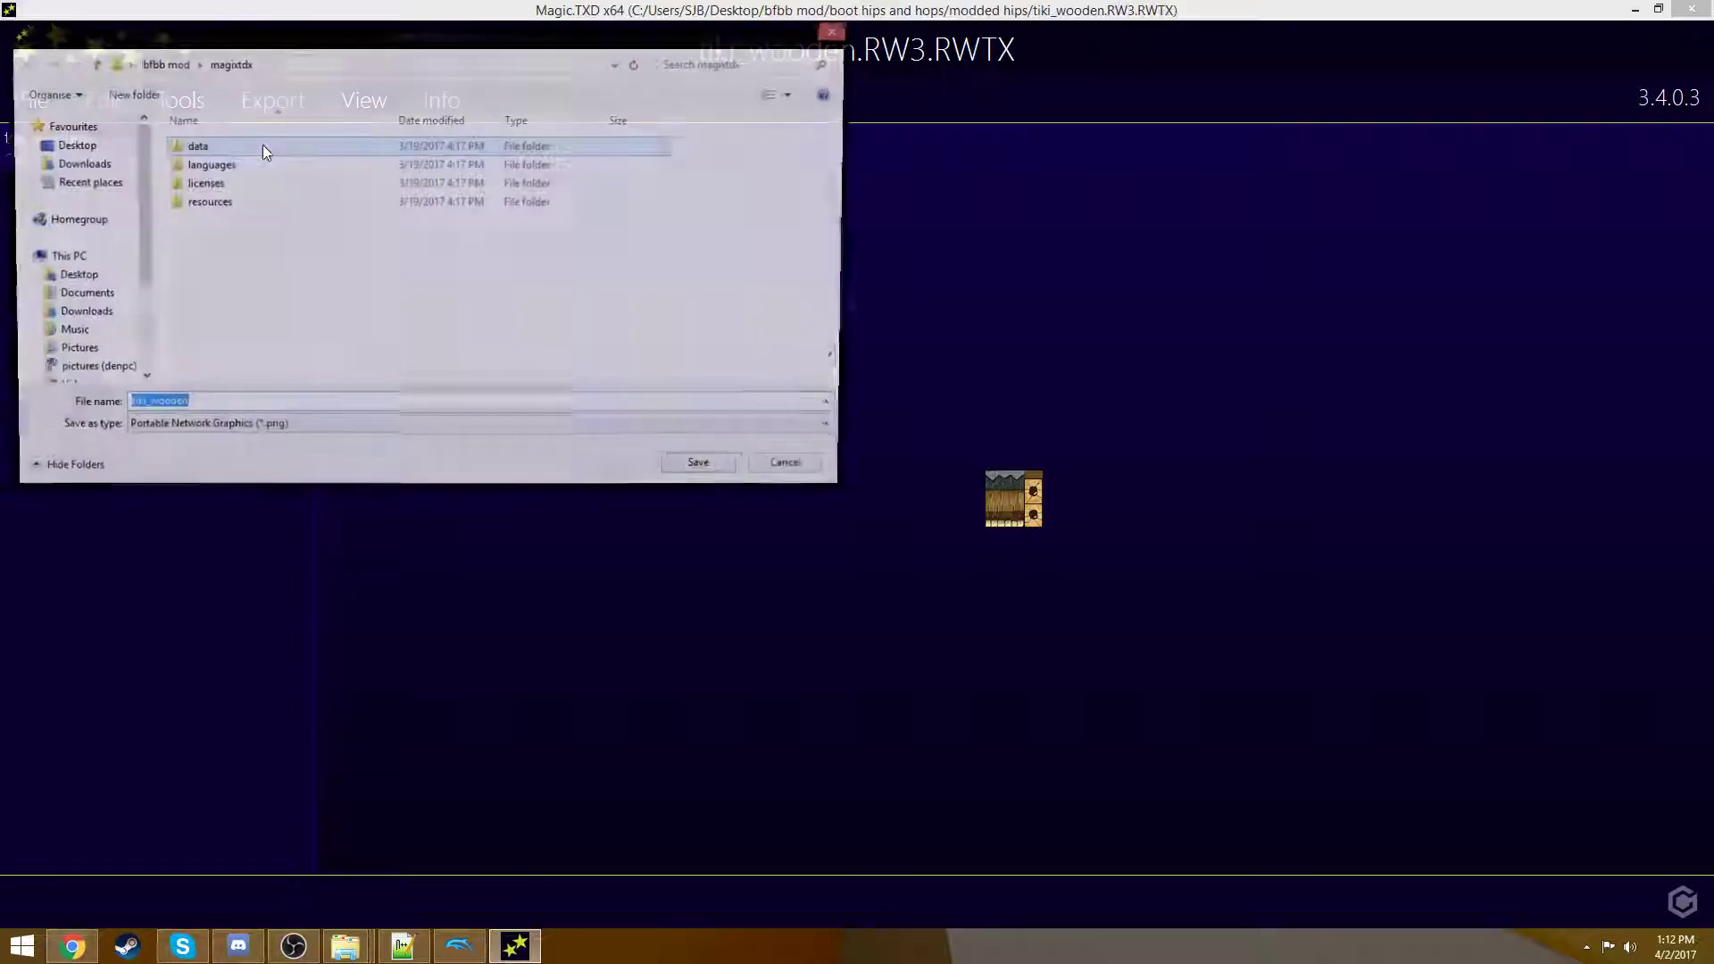
left_click(71, 144)
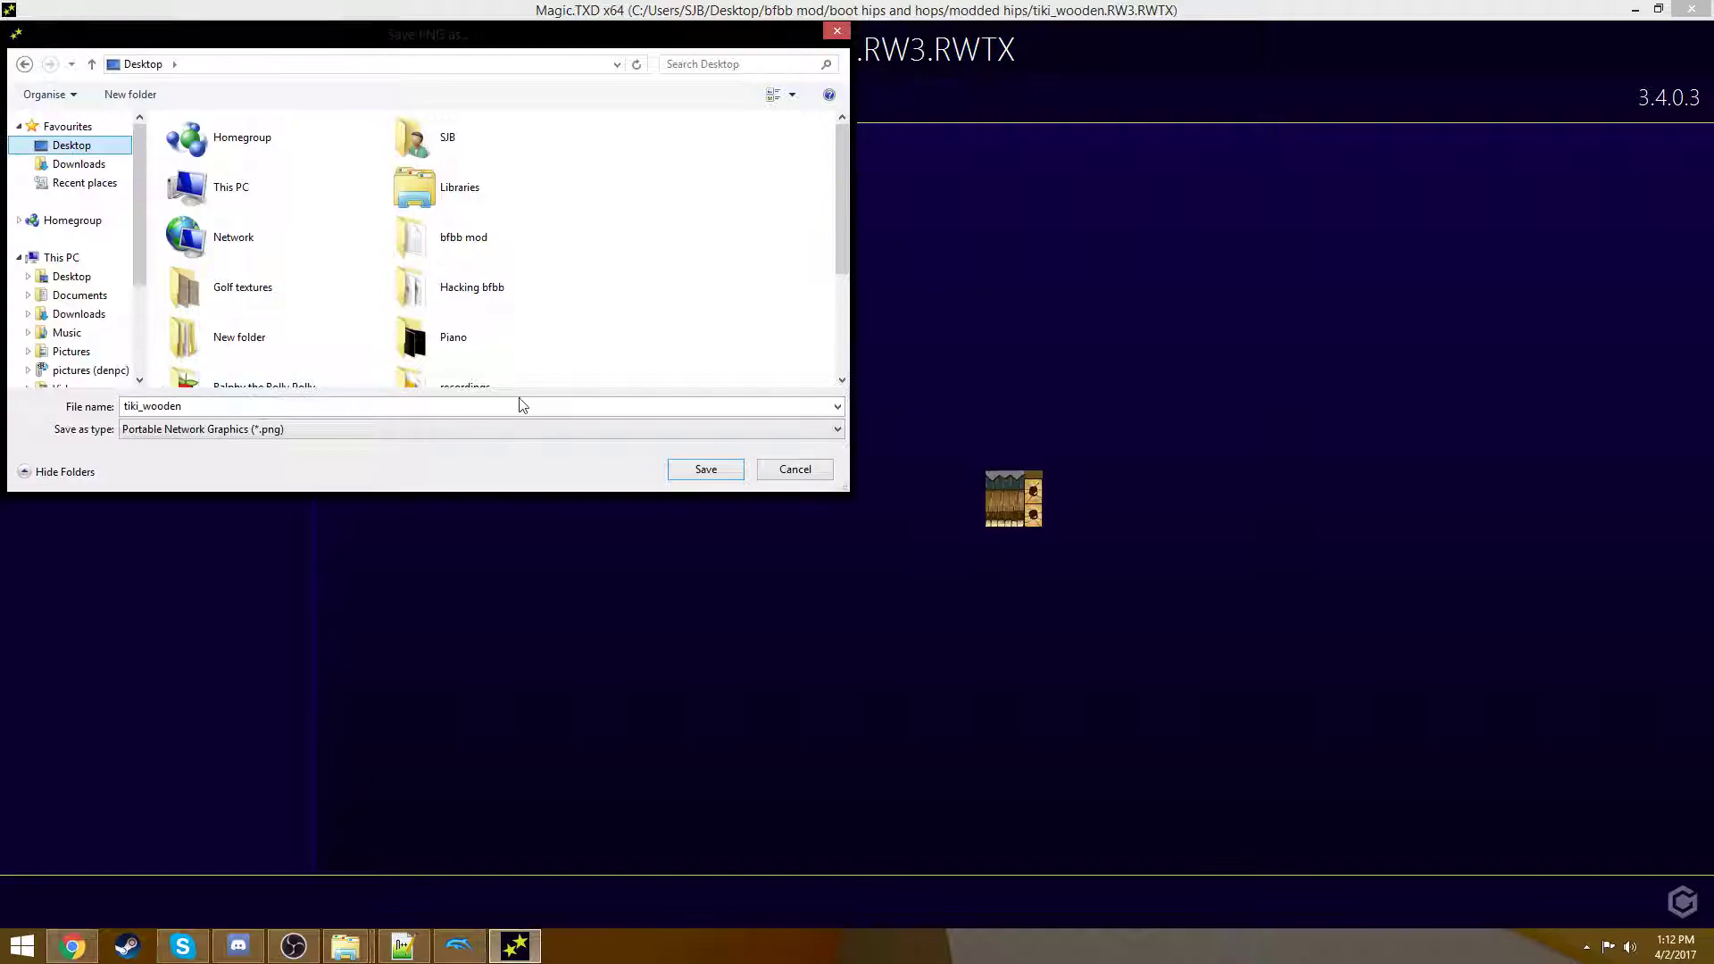
left_click(712, 466)
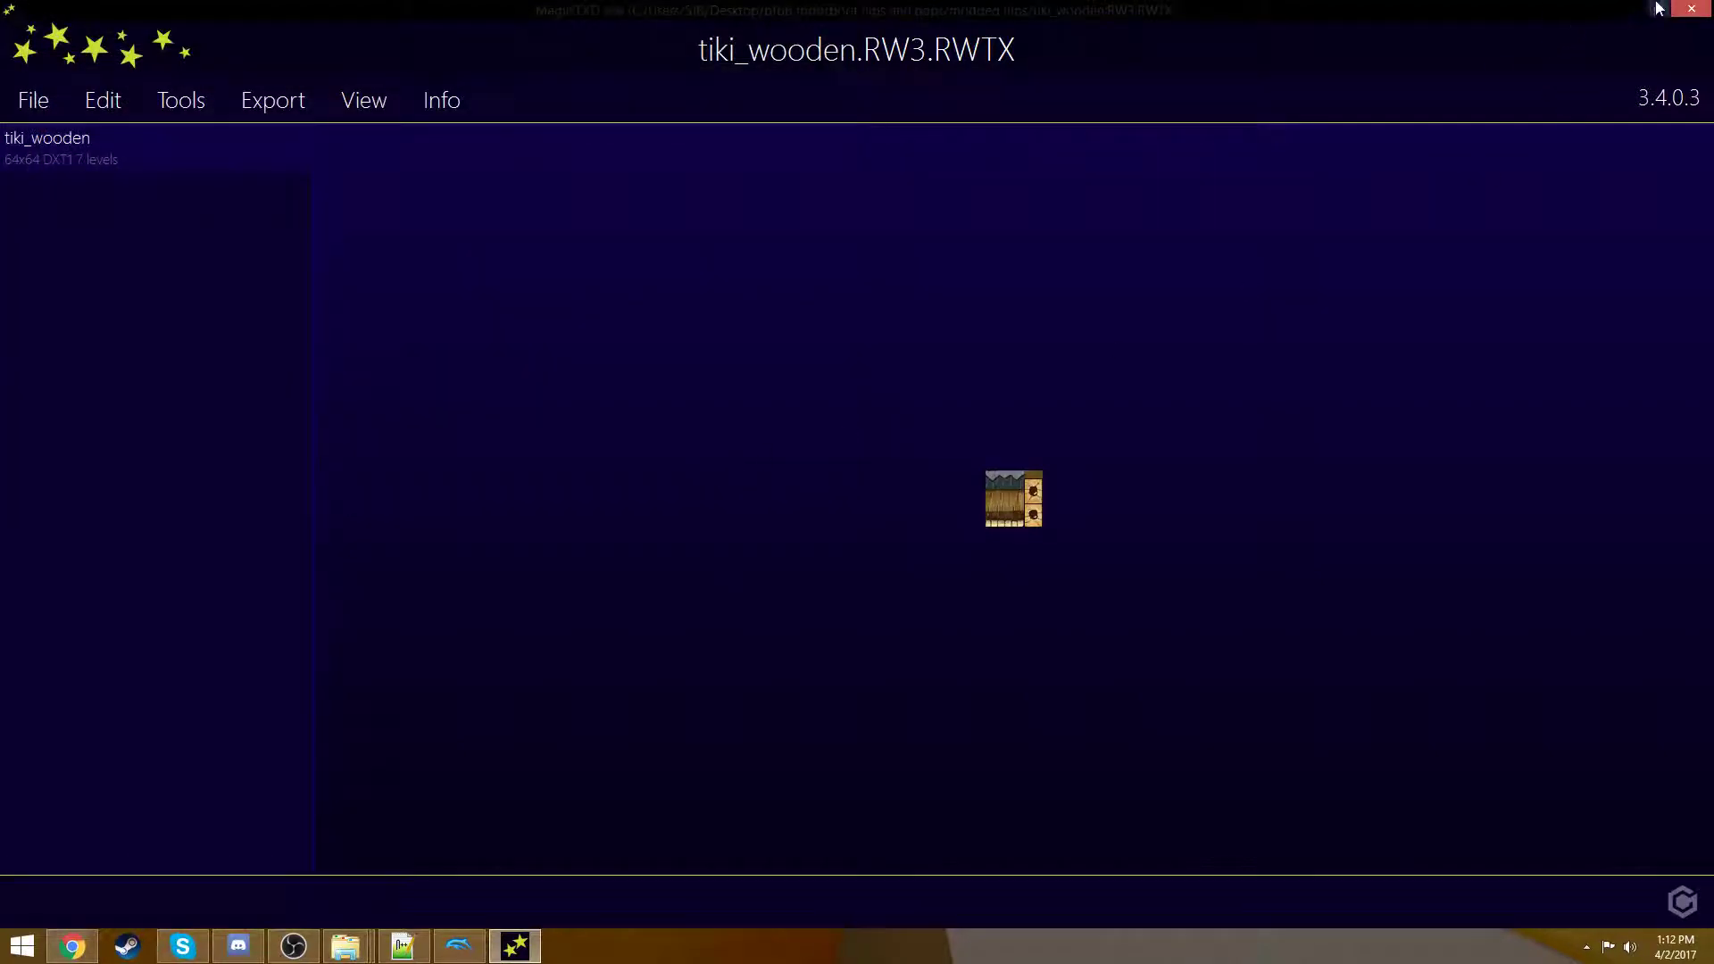
left_click(1656, 9)
left_click(1636, 18)
left_click_drag(39, 479, 170, 397)
- Reposition the tiki_wooden image on the desktop and launch Photoshop from Start
left_click(496, 327)
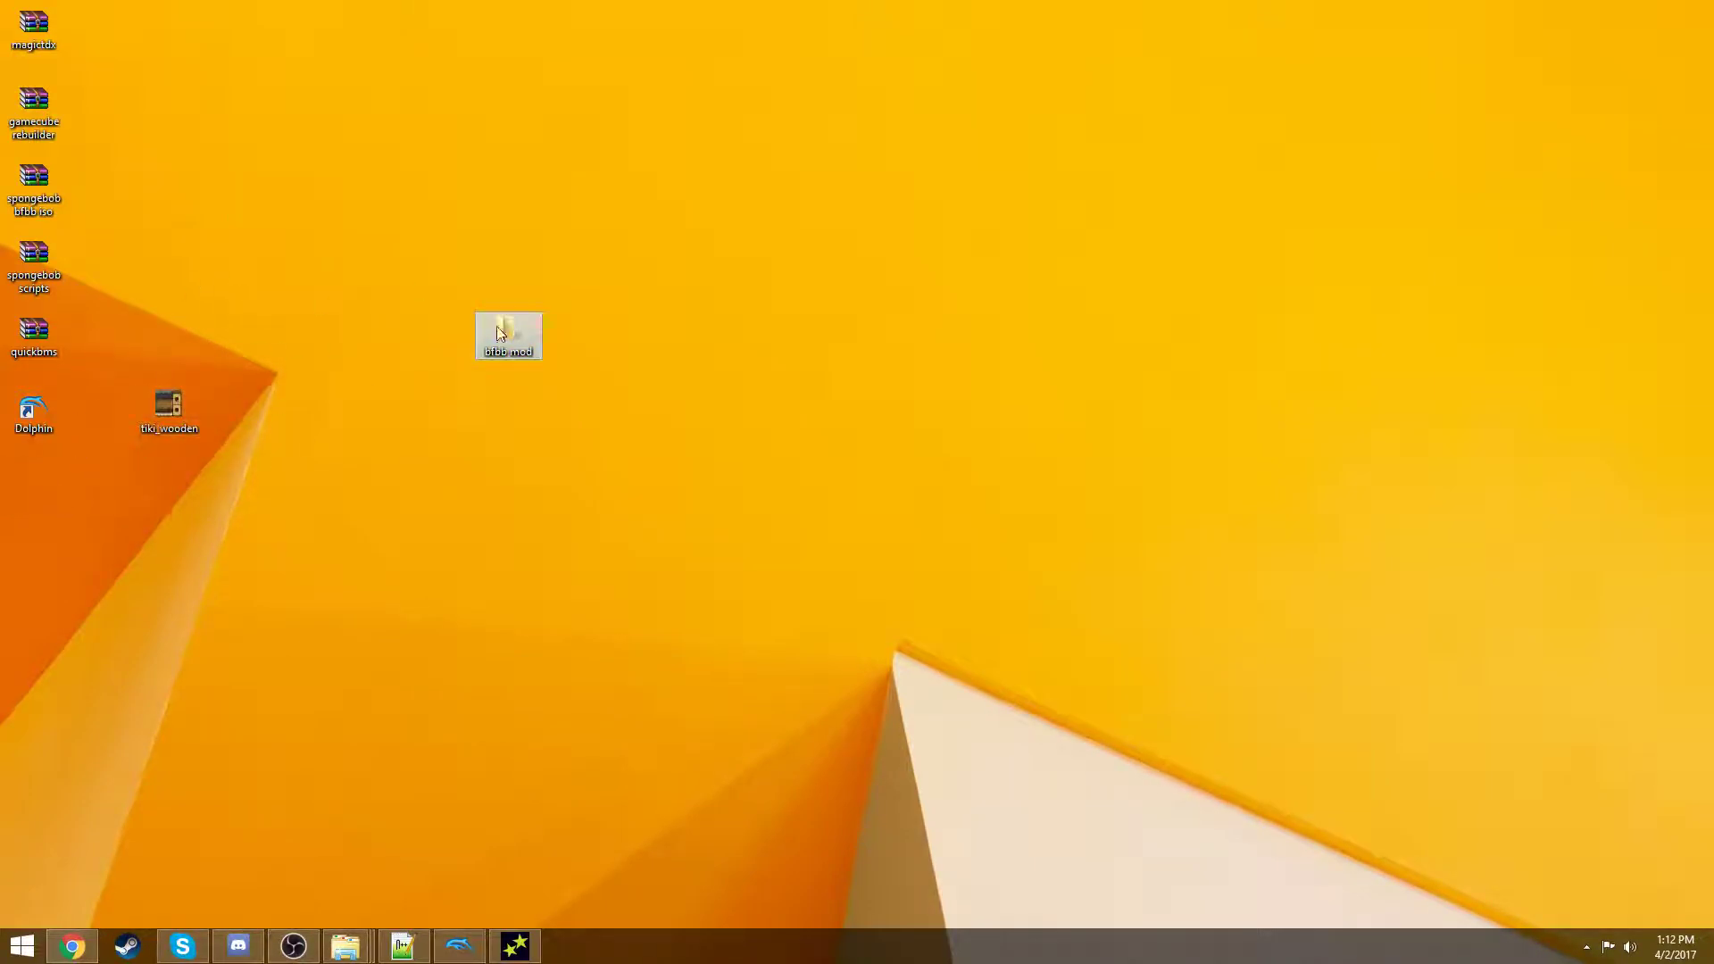
left_click(403, 266)
left_click_drag(147, 405, 179, 328)
left_click(274, 262)
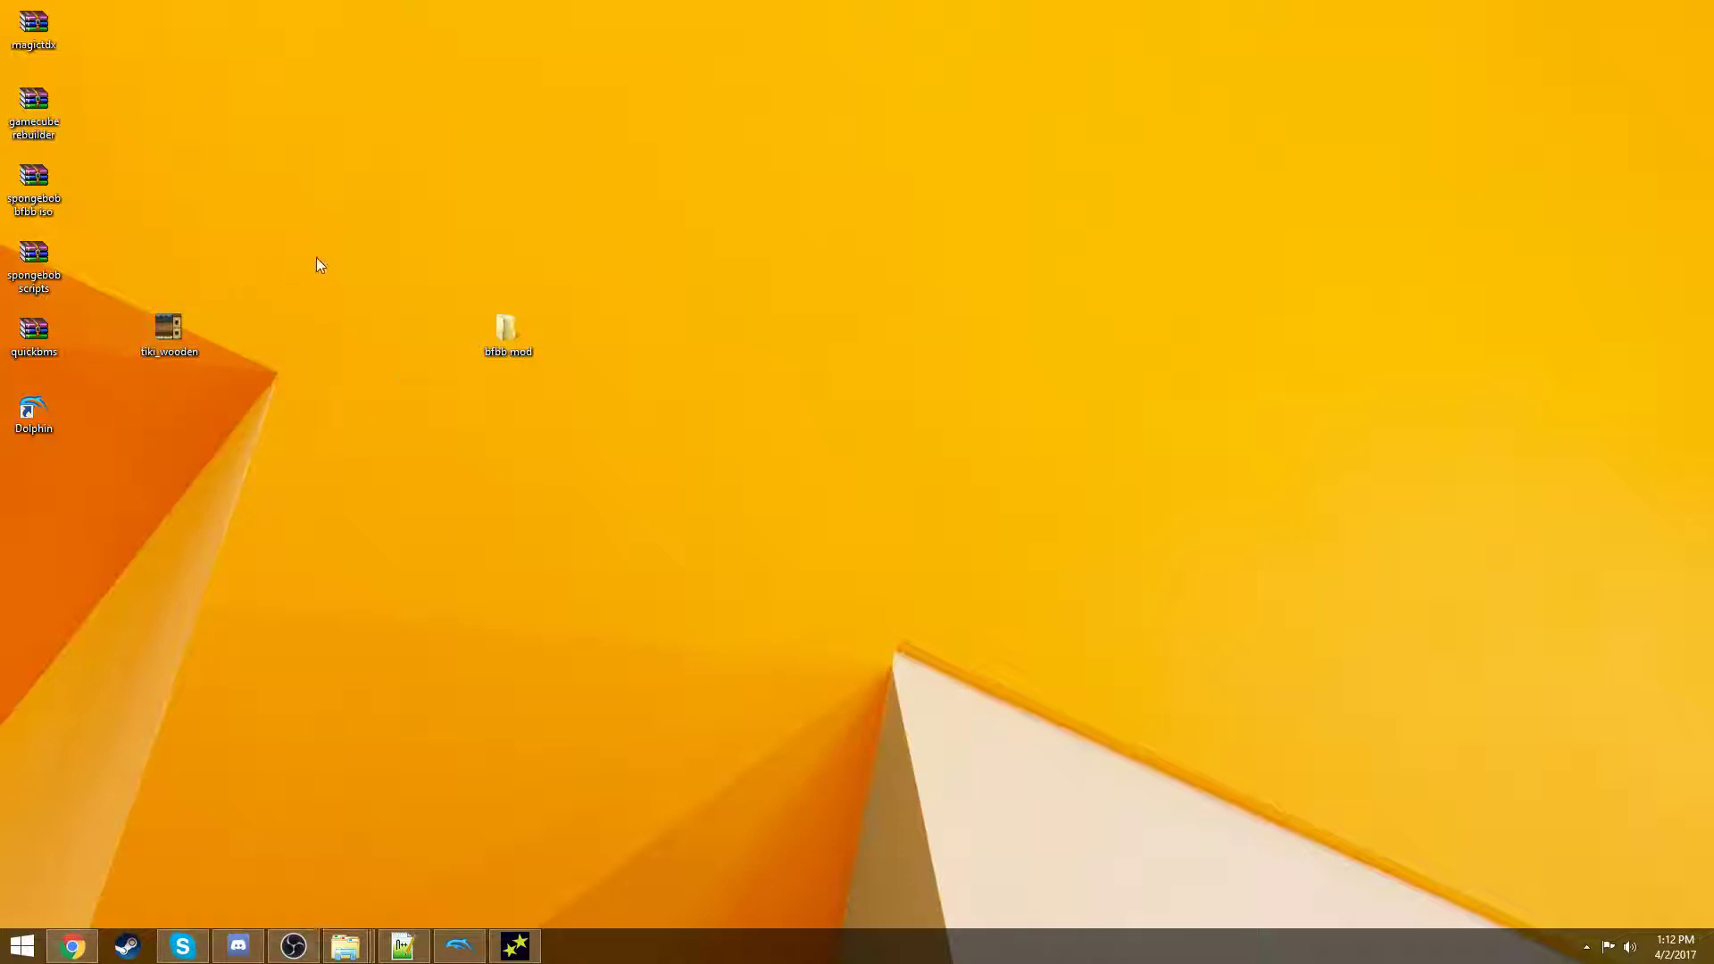
right_click(171, 326)
left_click(282, 228)
left_click(22, 946)
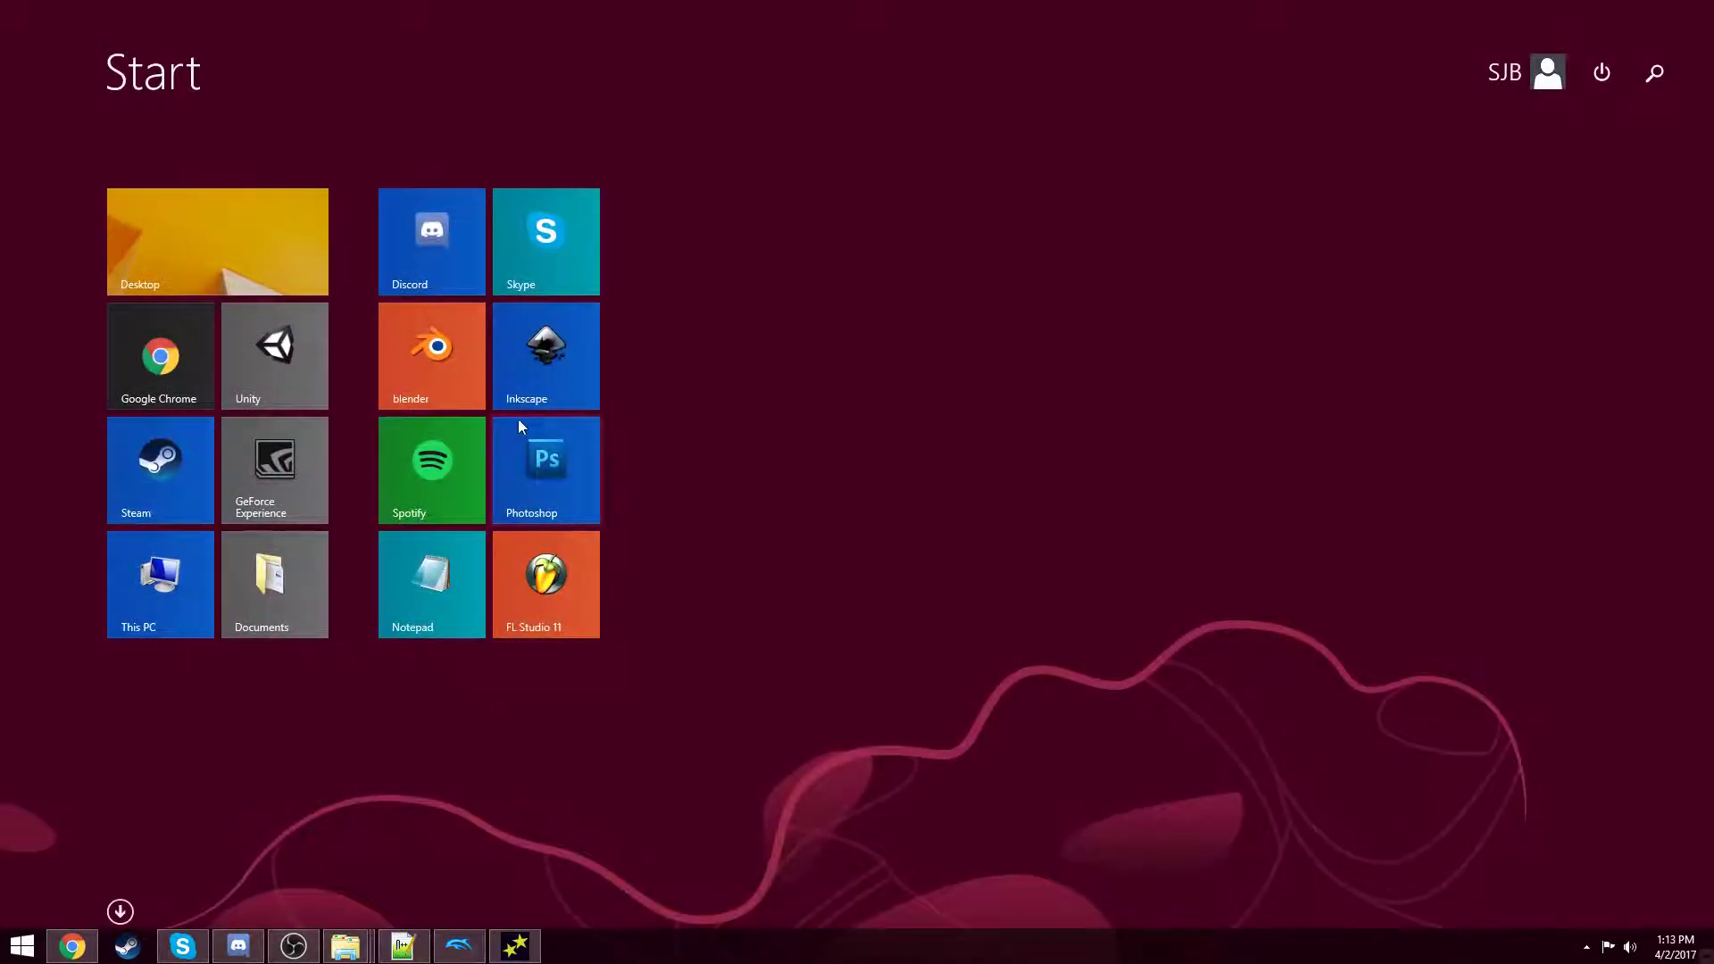
left_click(498, 487)
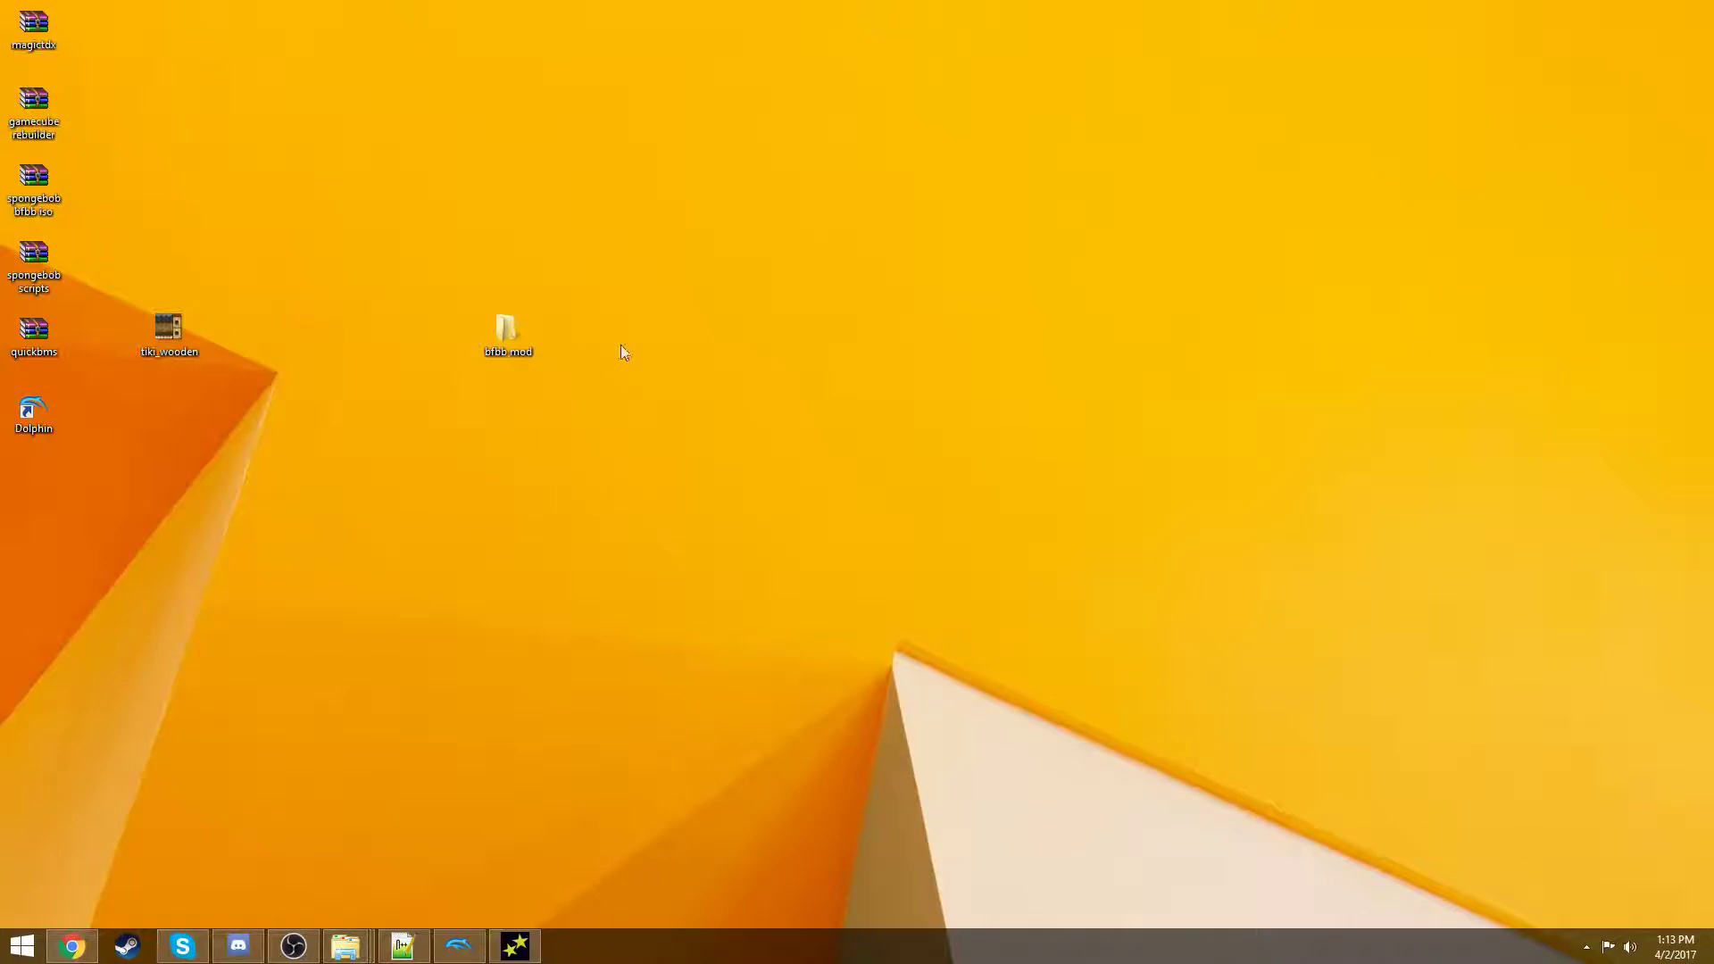
- Create a pngs folder in bfbb mod, move tiki_wooden into it, and open it
double_click(508, 332)
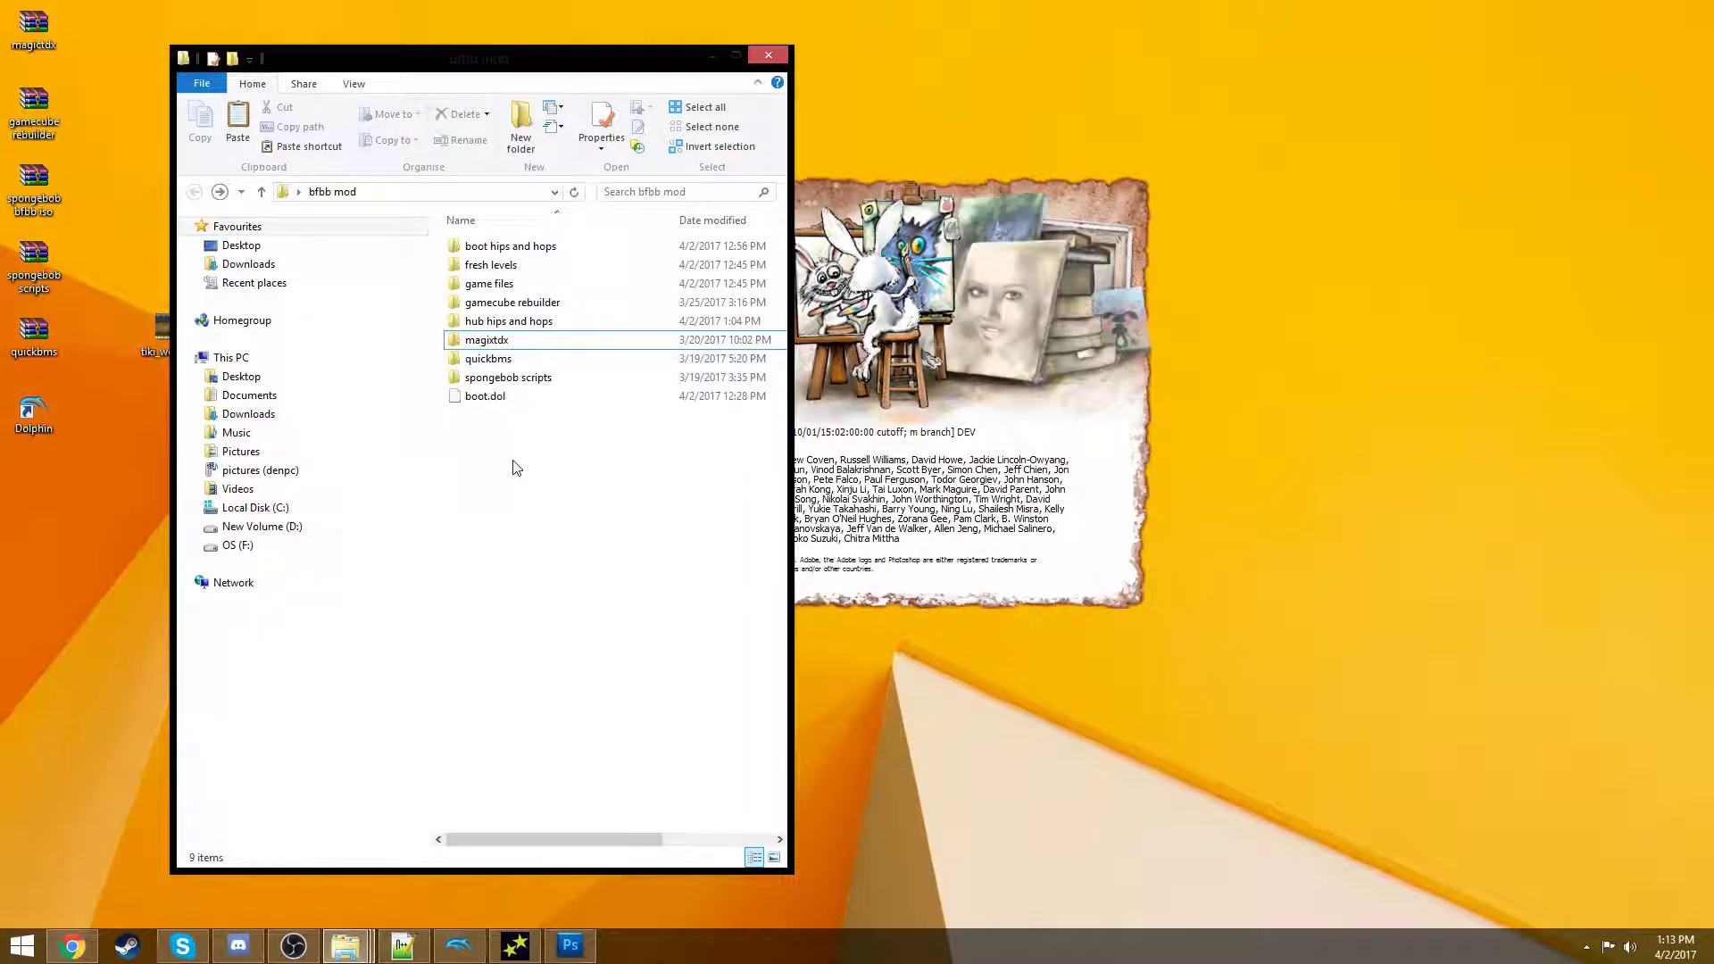
right_click(516, 468)
mouse_move(571, 676)
left_click(758, 672)
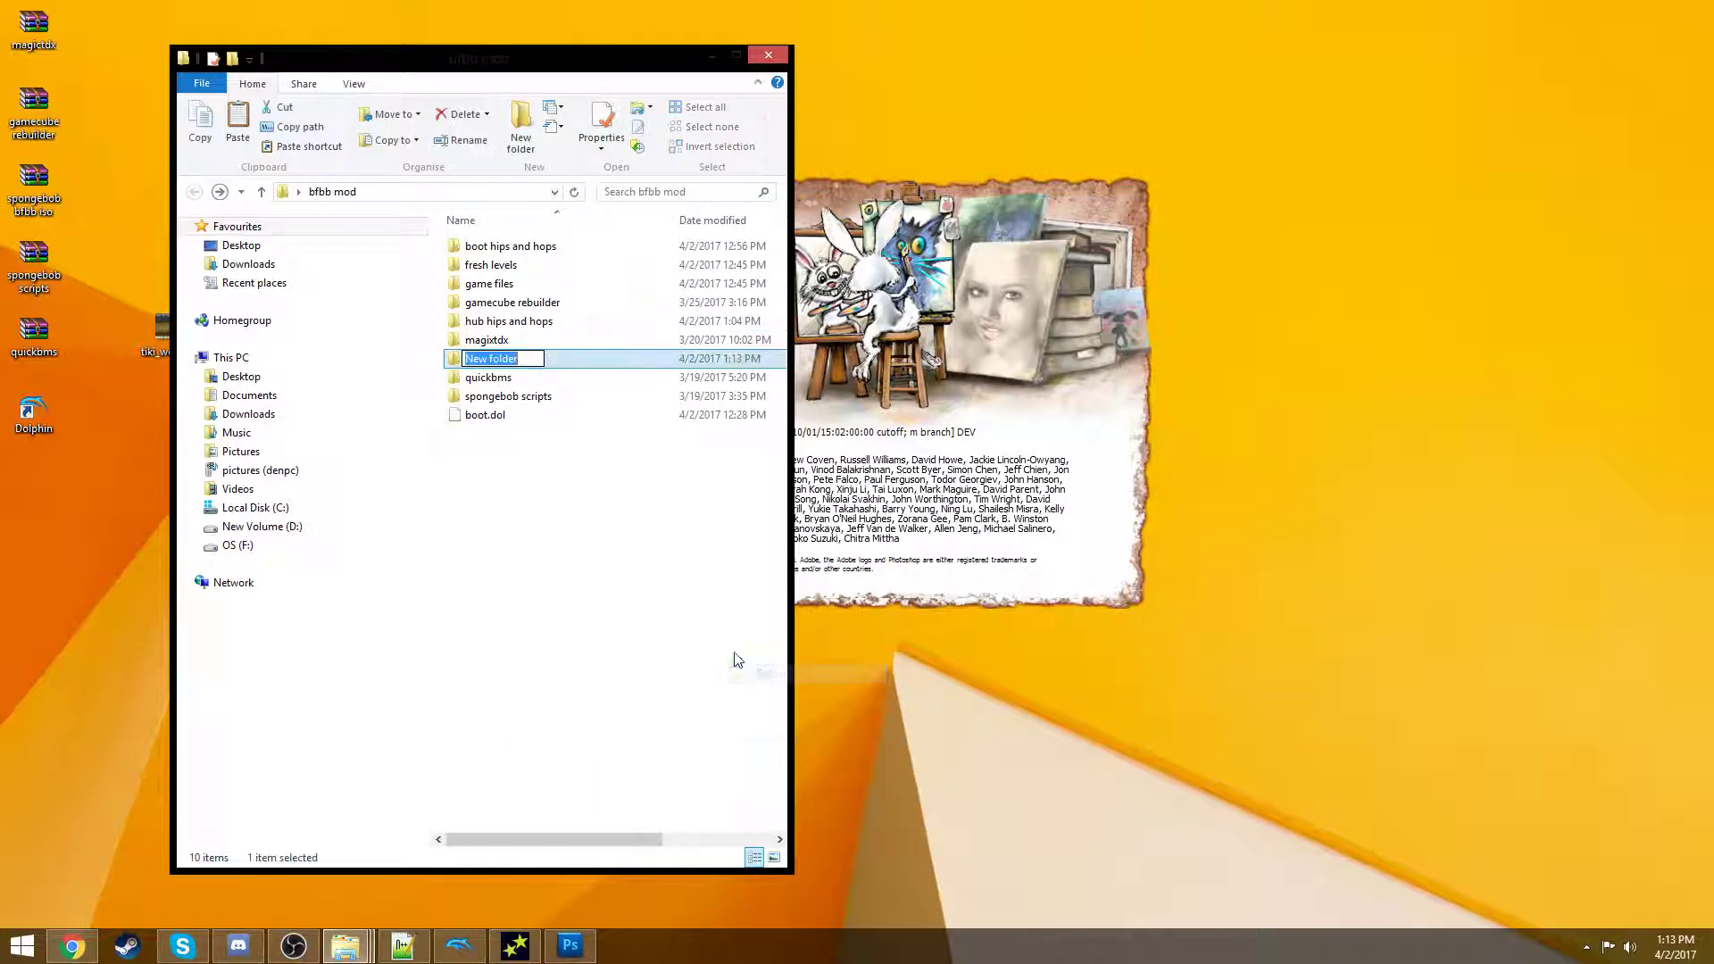
type("pngs")
key("Return")
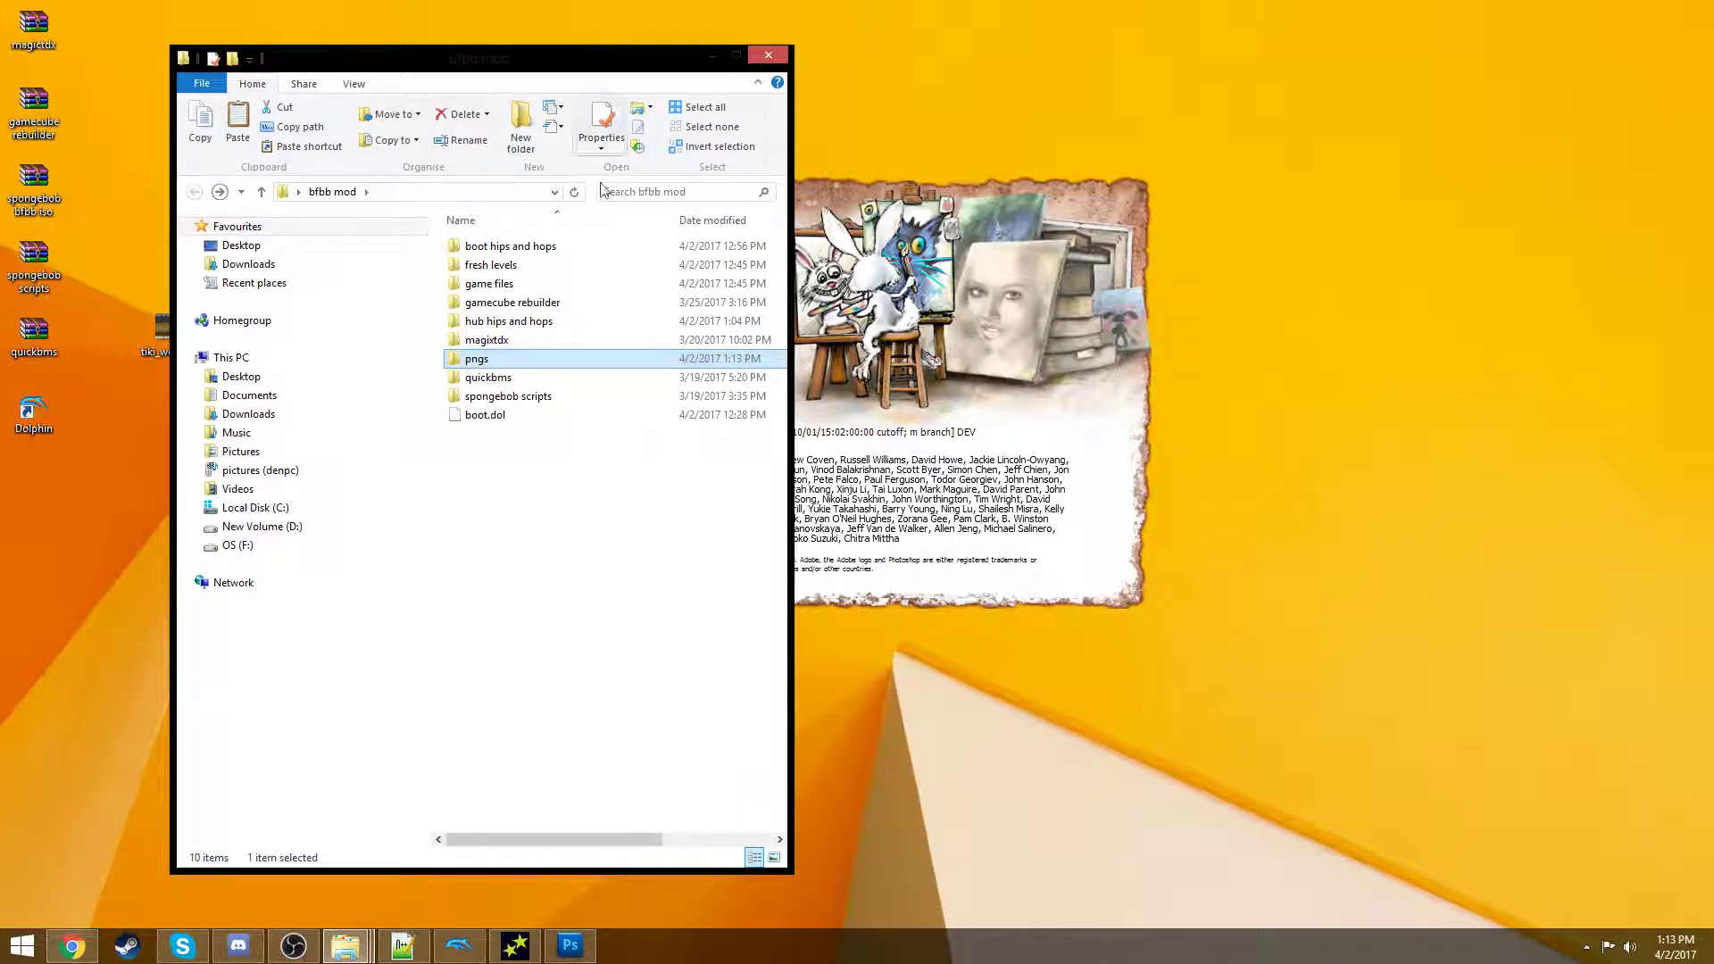
left_click_drag(134, 315, 478, 359)
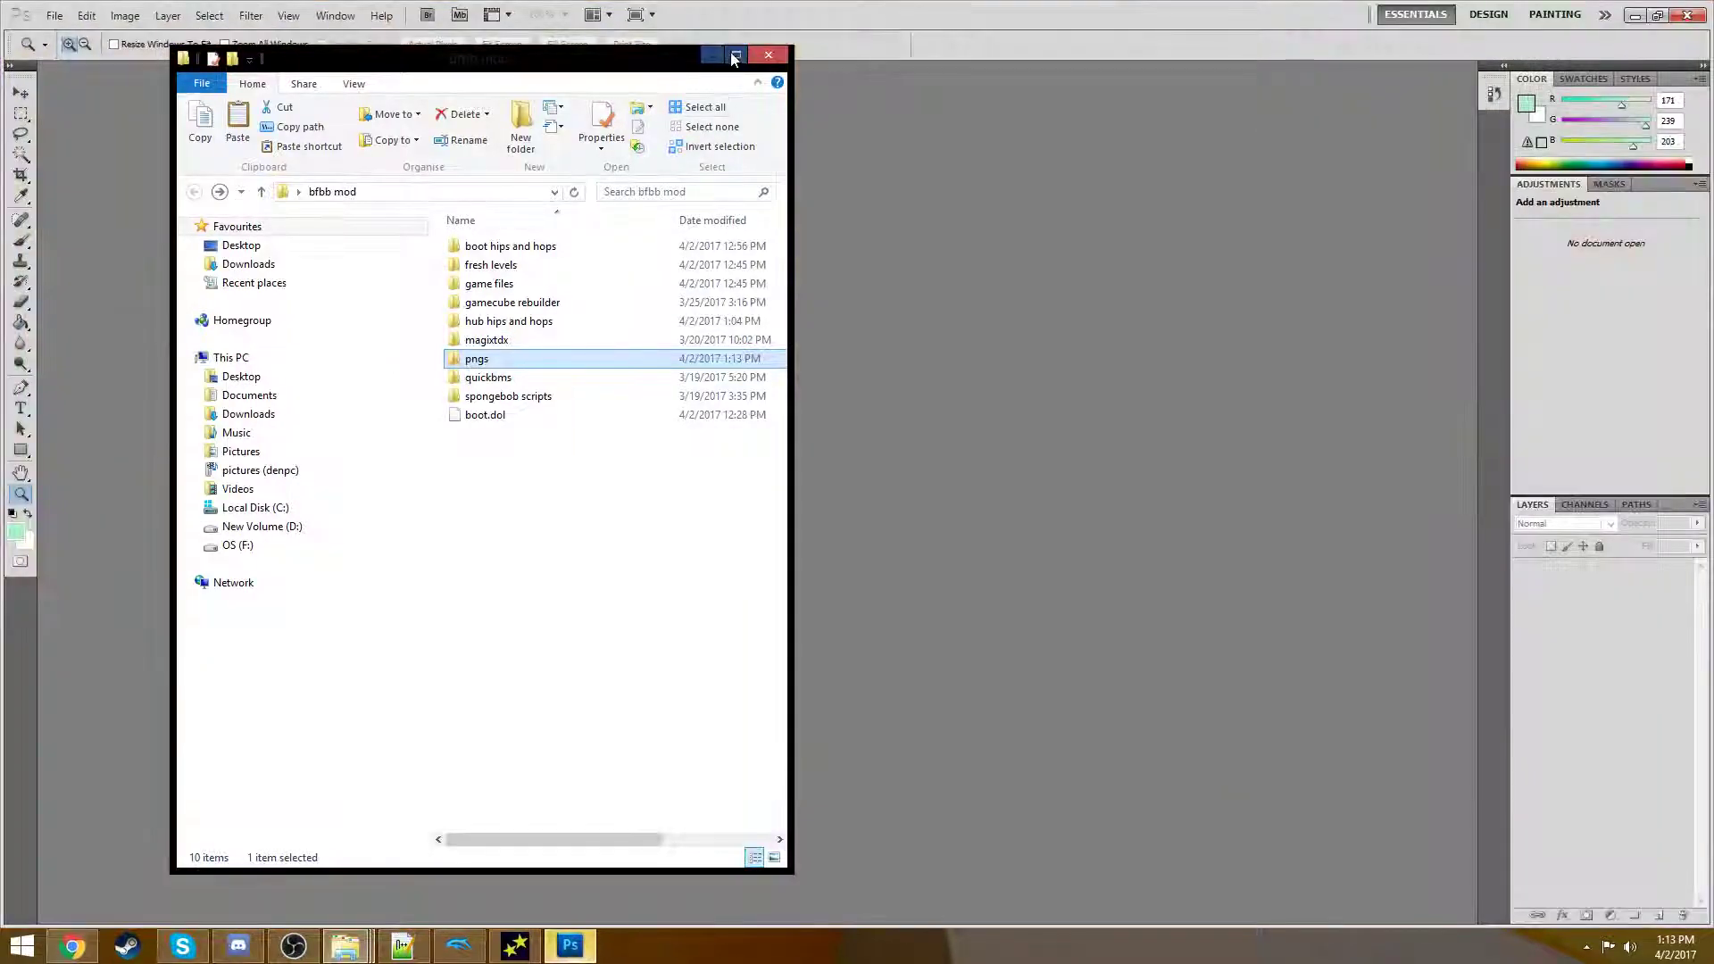
double_click(477, 359)
- Drag the tiki_wooden image into Photoshop and zoom to 500%
left_click_drag(584, 81, 1261, 139)
left_click_drag(1166, 308, 559, 150)
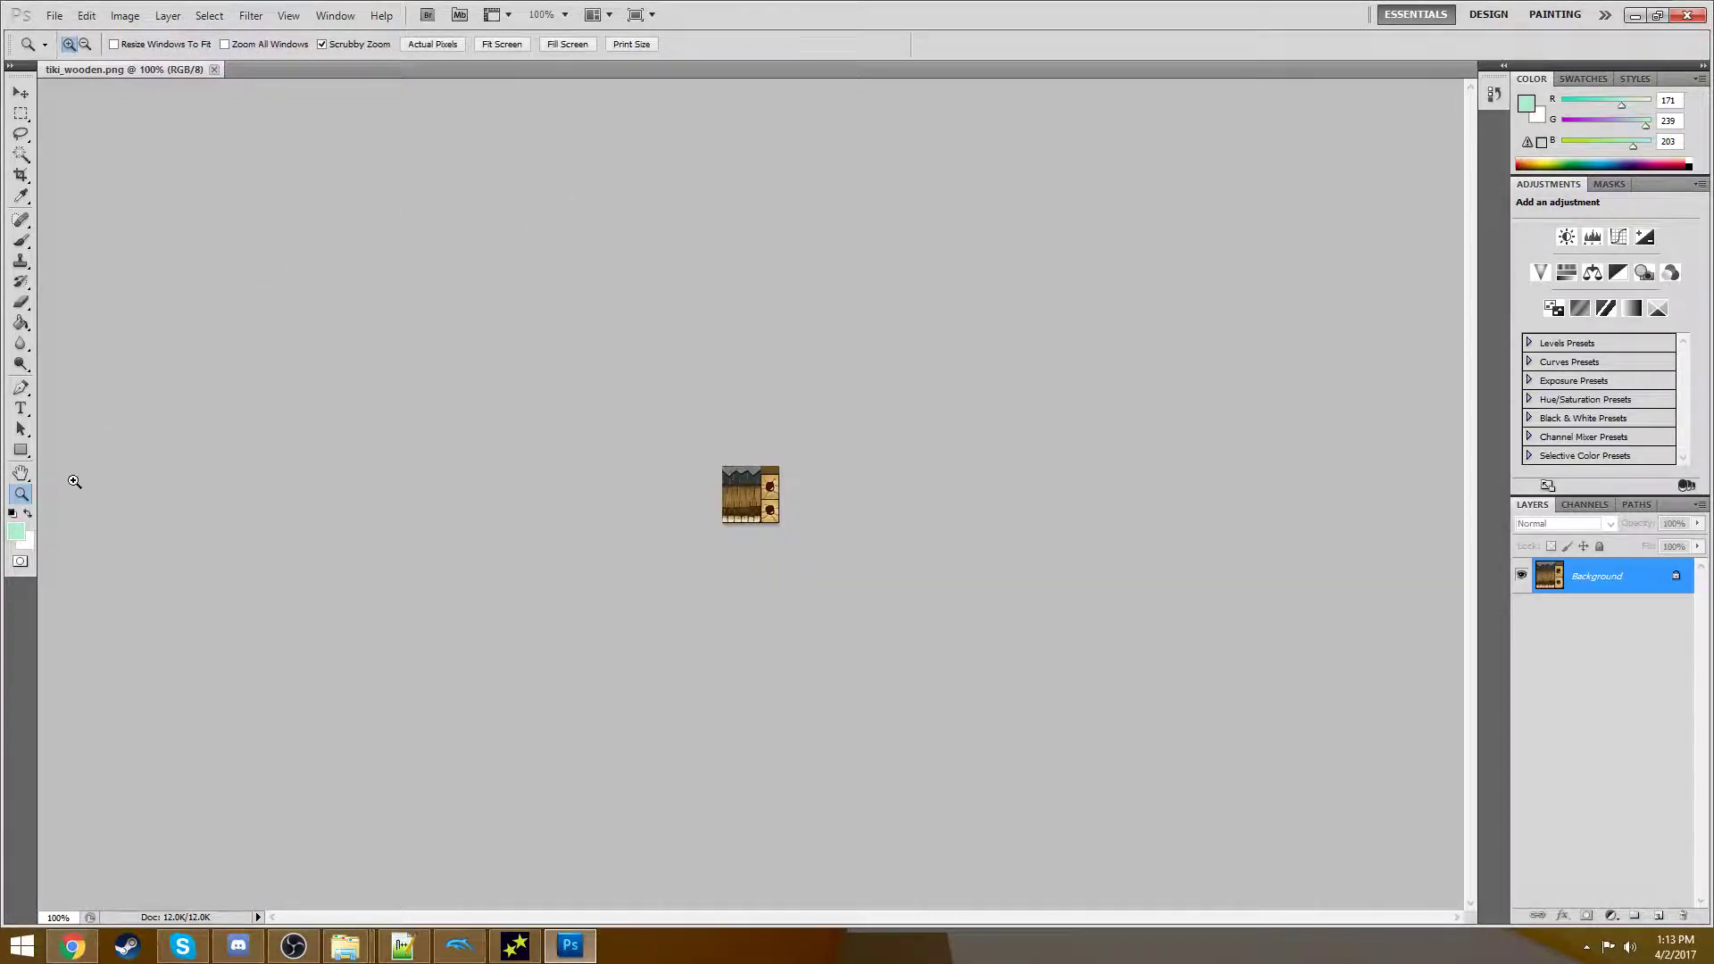
left_click_drag(792, 488, 791, 487)
- Apply Hue/Saturation with hue -84 and higher saturation to turn the wood magenta
left_click(127, 17)
mouse_move(178, 60)
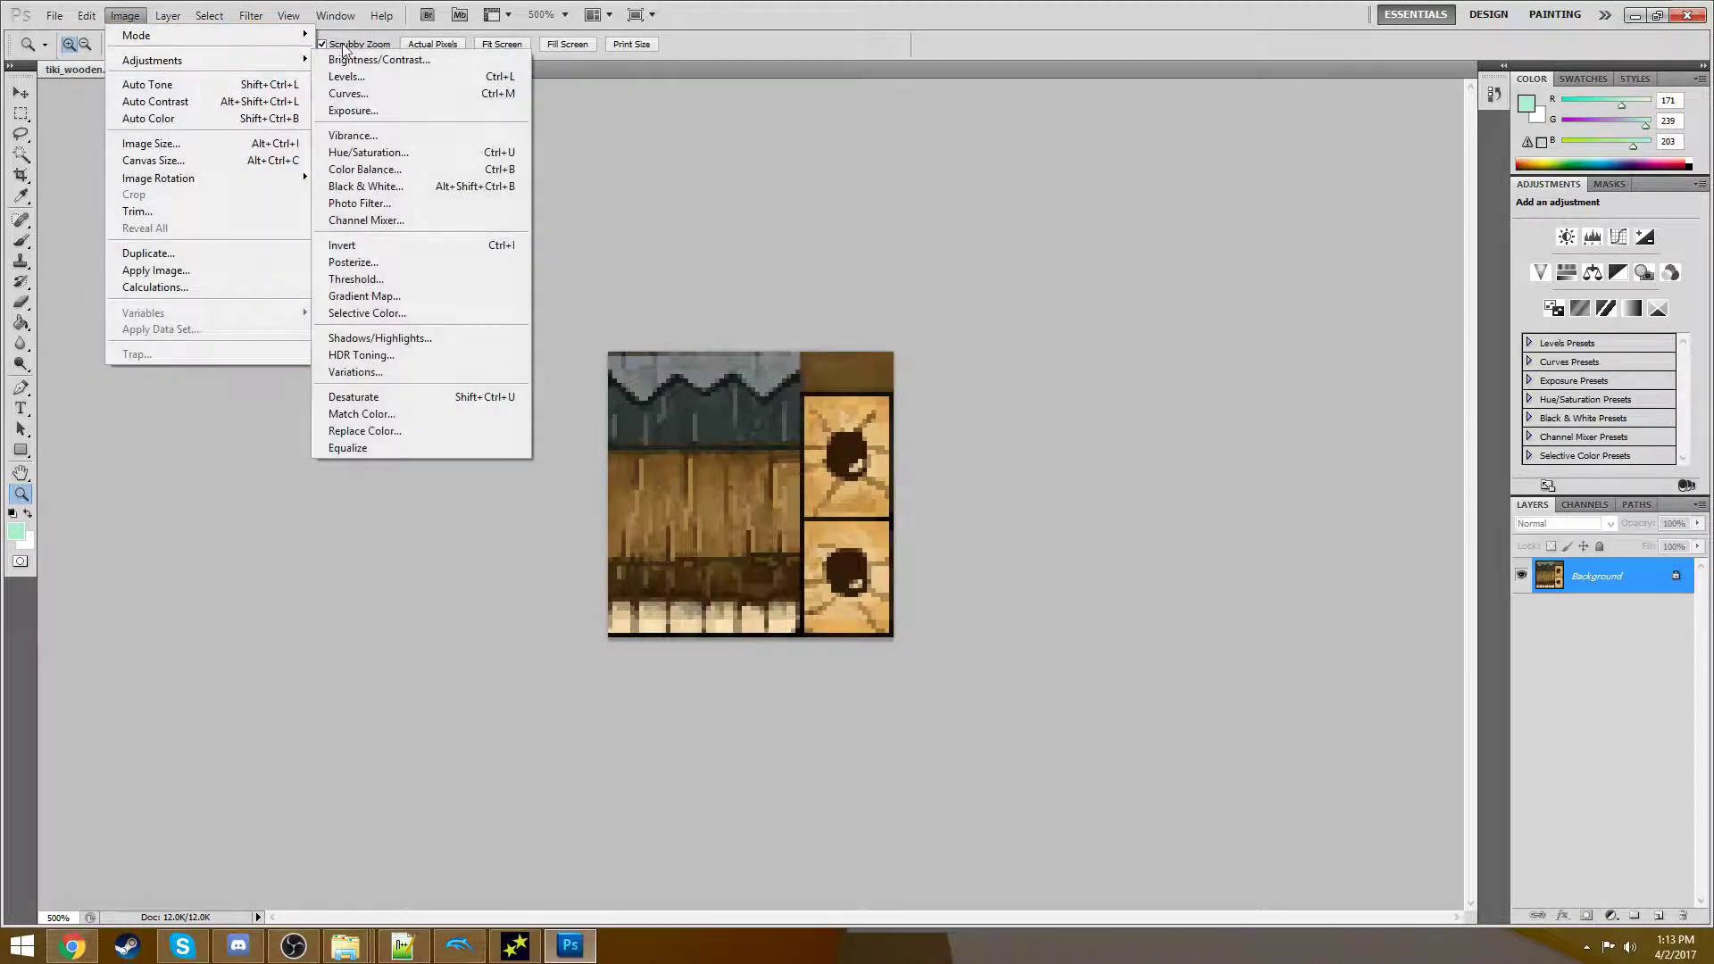
left_click(403, 152)
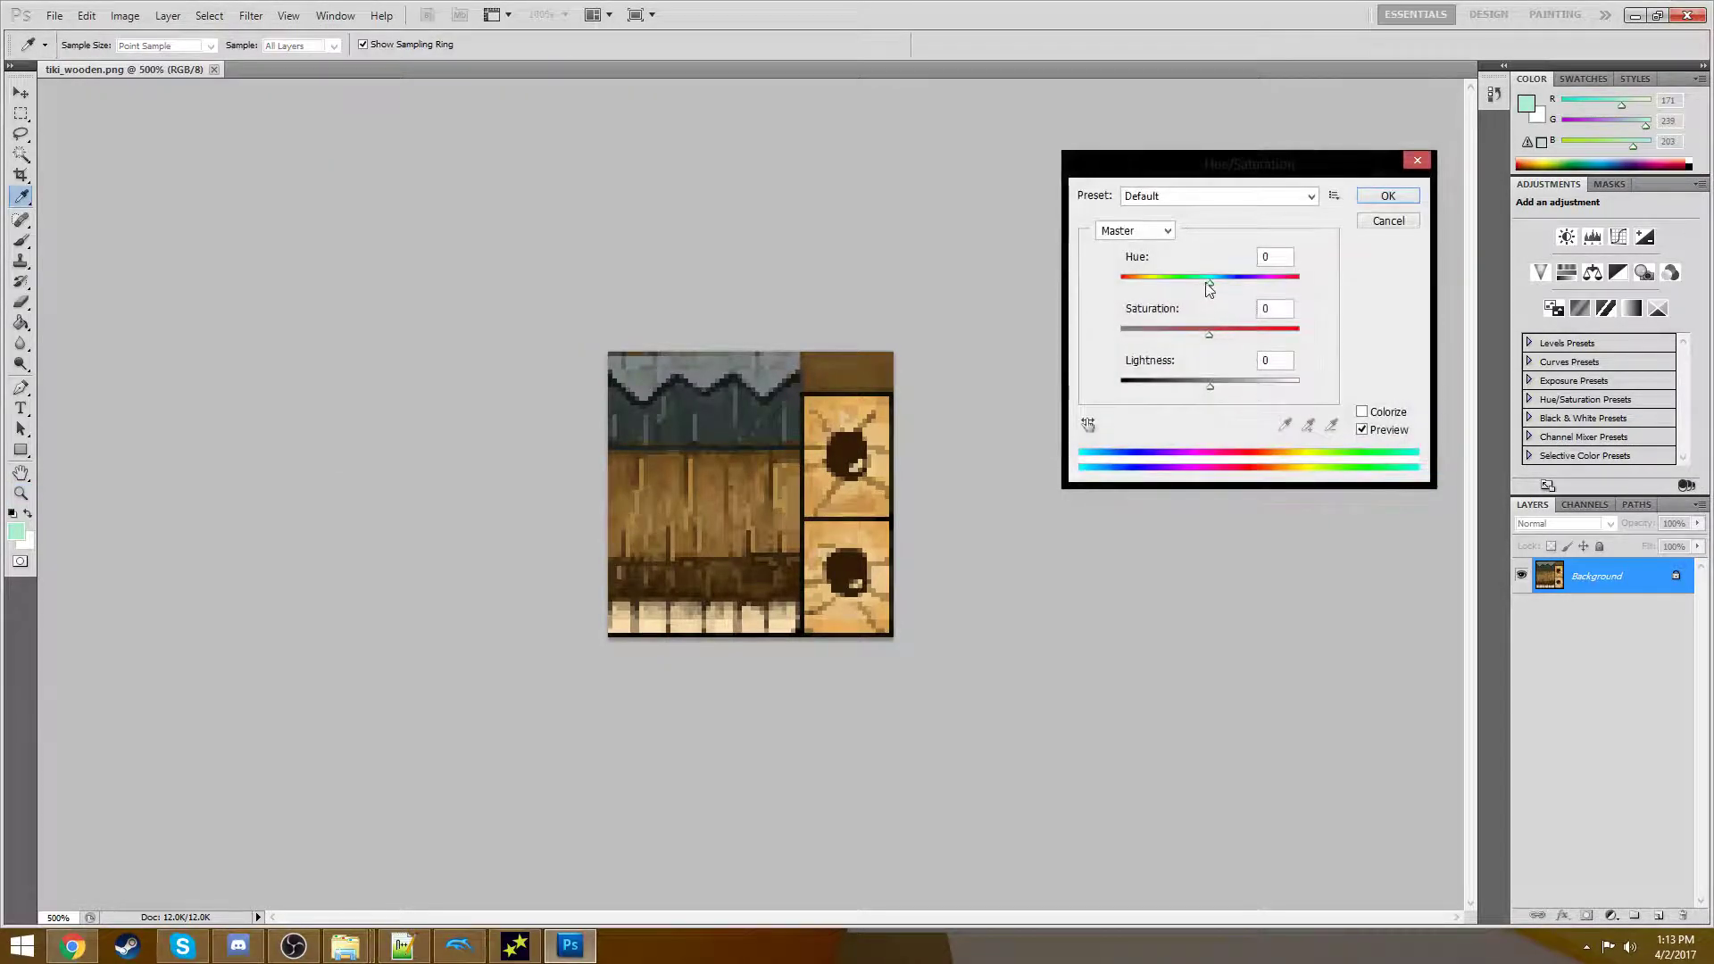
left_click_drag(1209, 282, 1156, 277)
mouse_move(1212, 335)
left_mouse_down()
mouse_move(1388, 333)
mouse_move(1243, 334)
left_mouse_up()
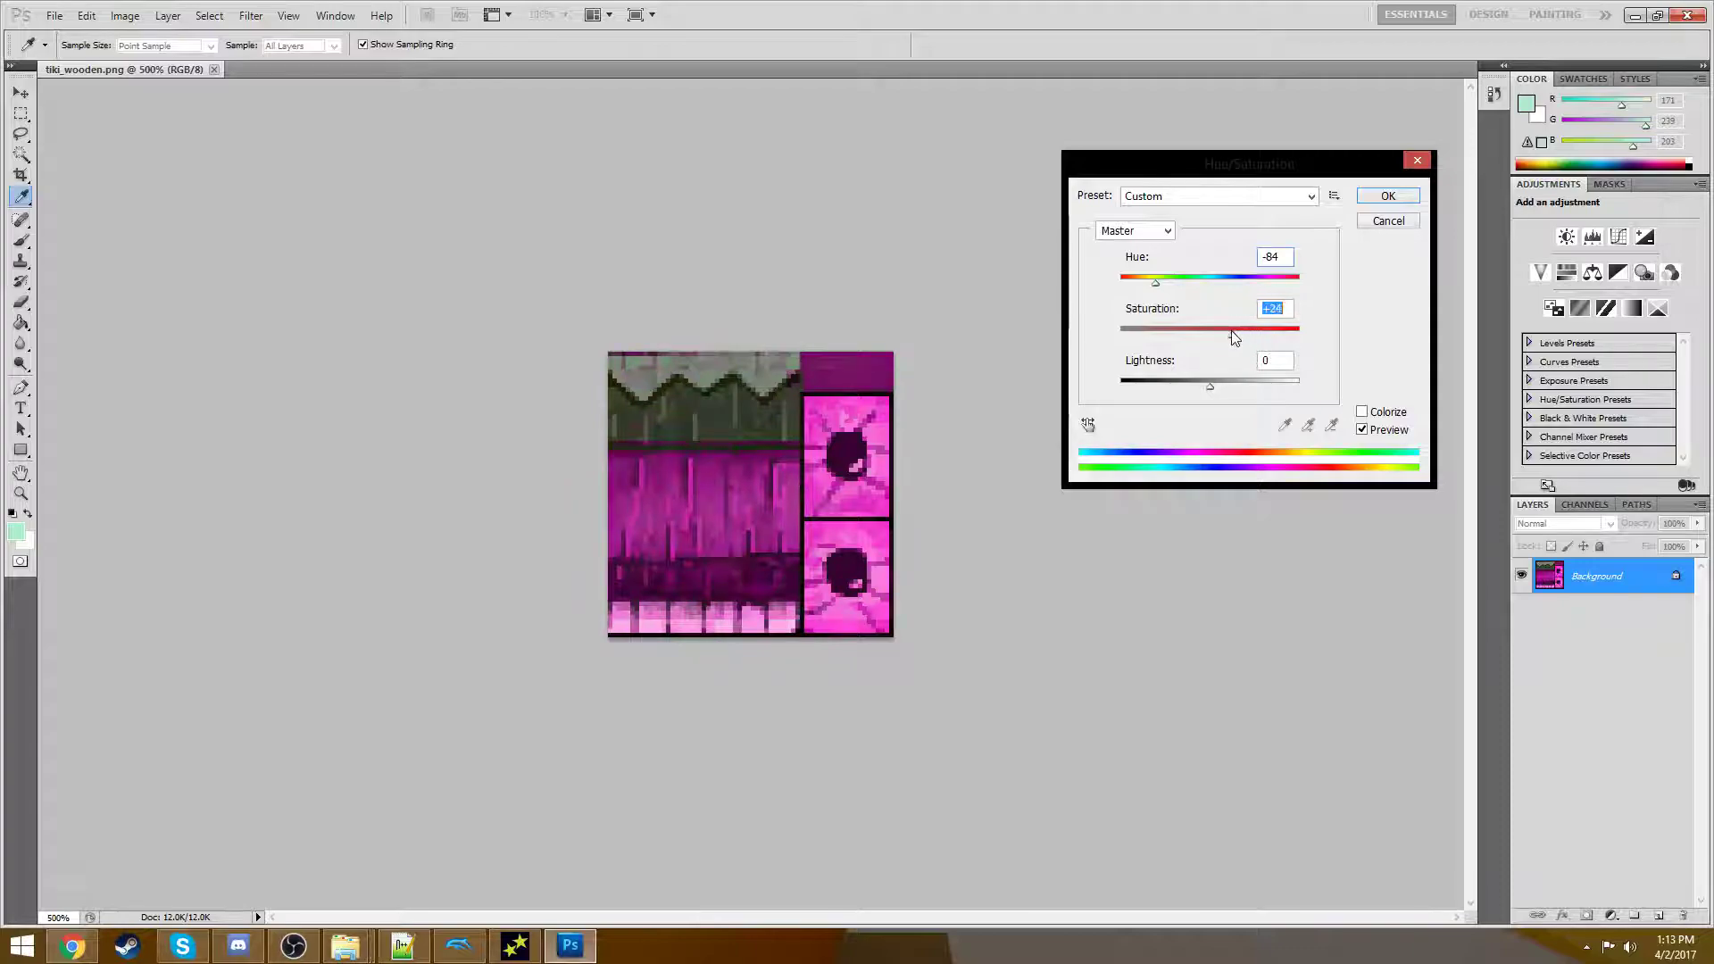
left_click(1388, 196)
- Apply a Vibrance adjustment at +100 with raised saturation
key("z")
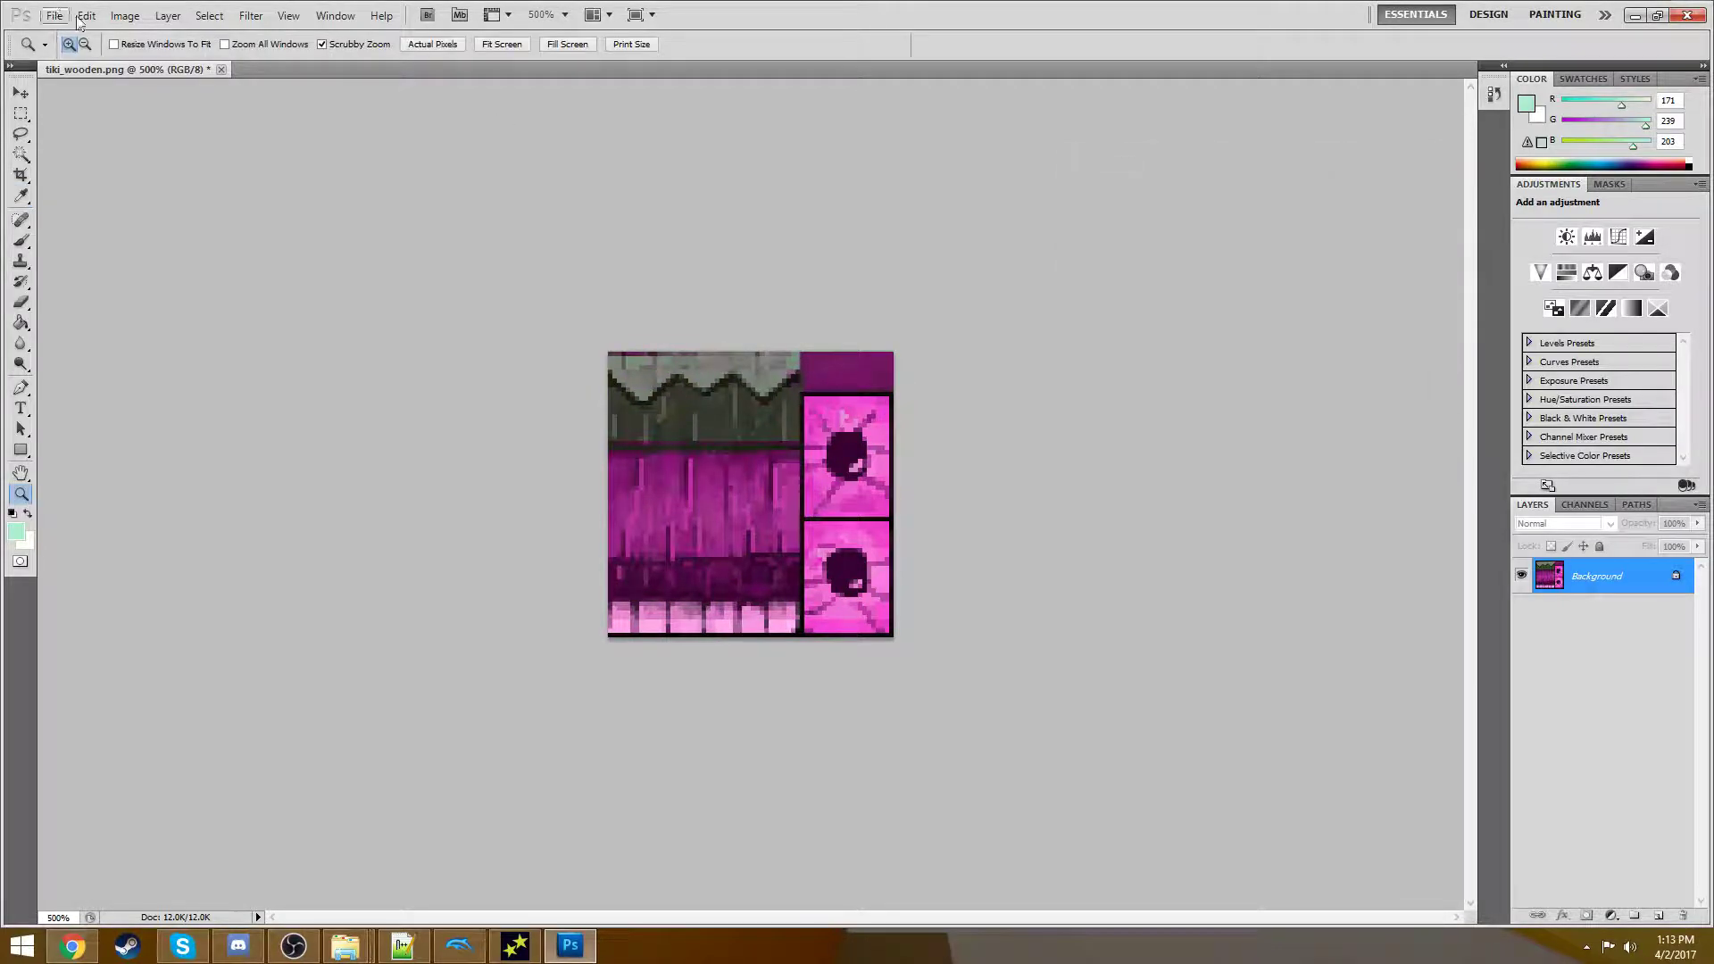
left_click(125, 15)
mouse_move(206, 60)
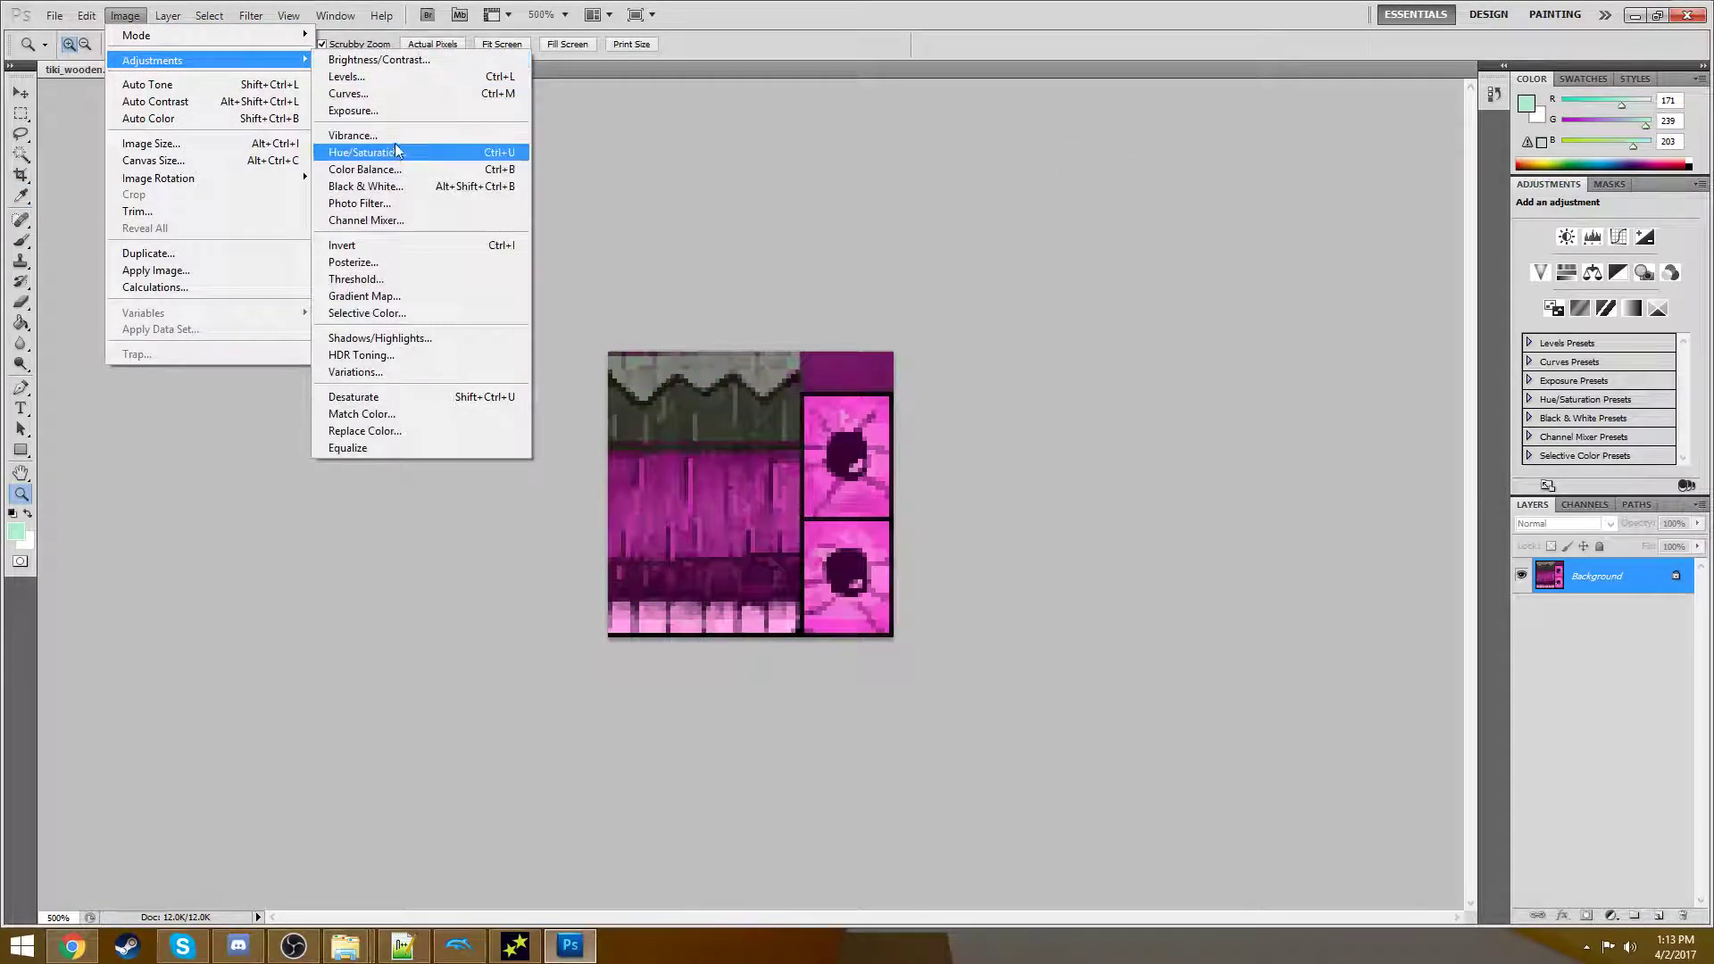
key("Escape")
key("i")
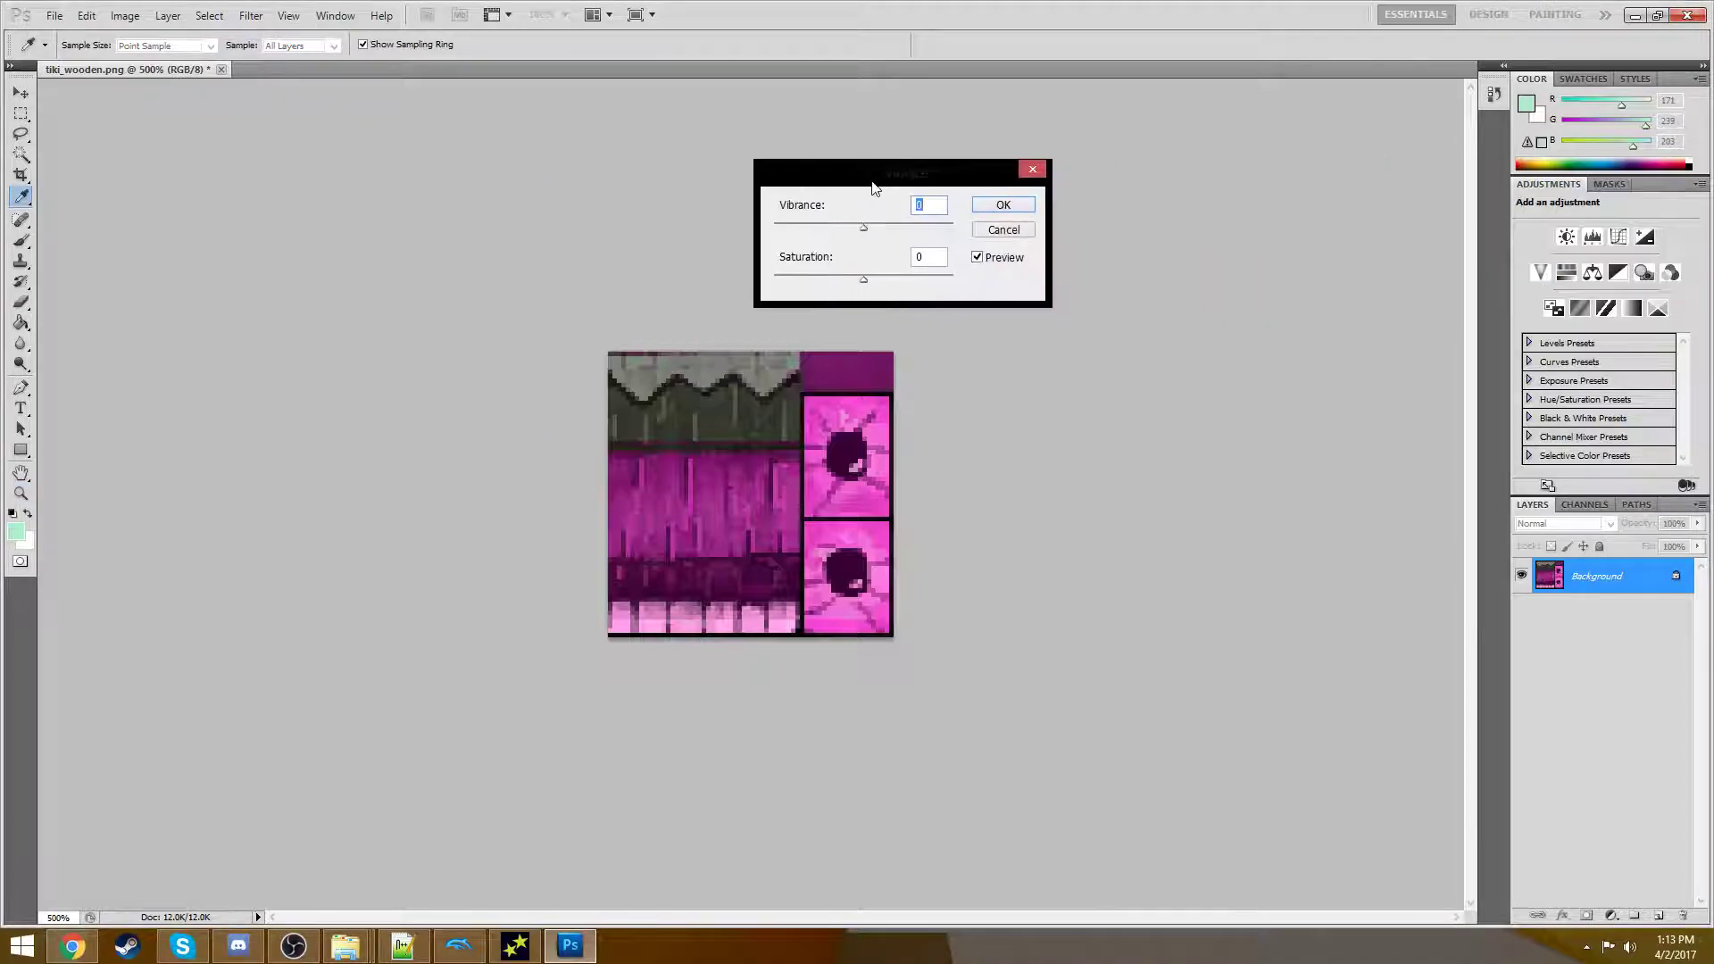
left_click_drag(864, 224, 983, 231)
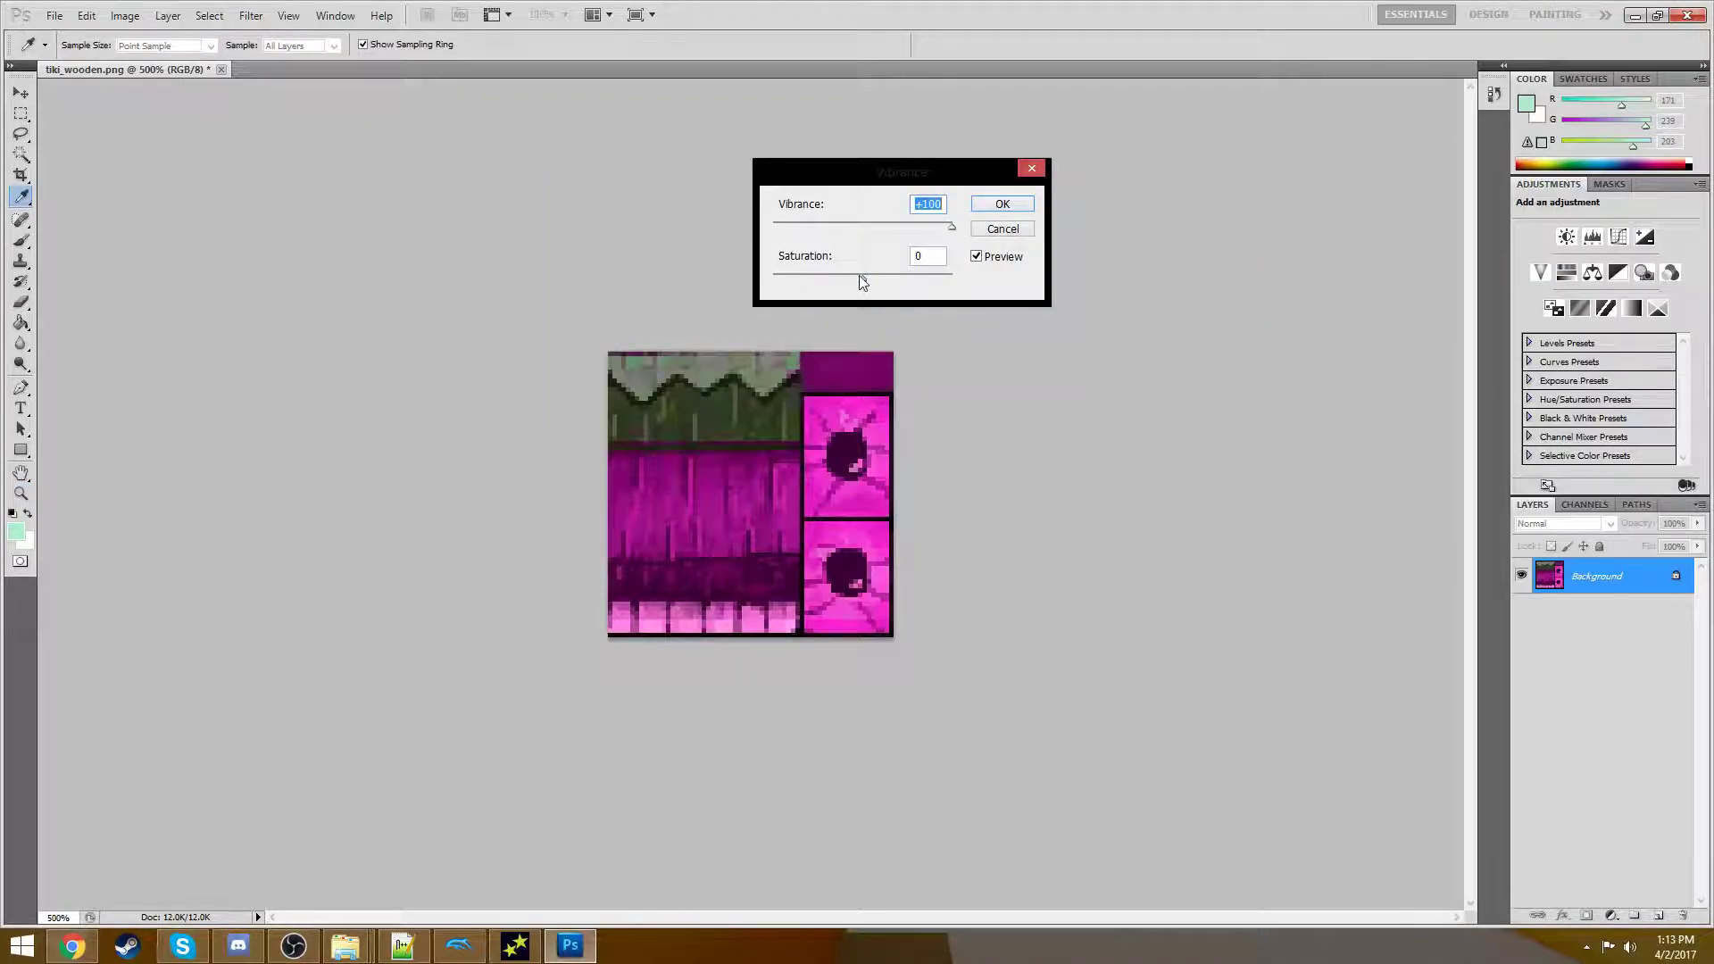
left_click_drag(859, 275, 891, 275)
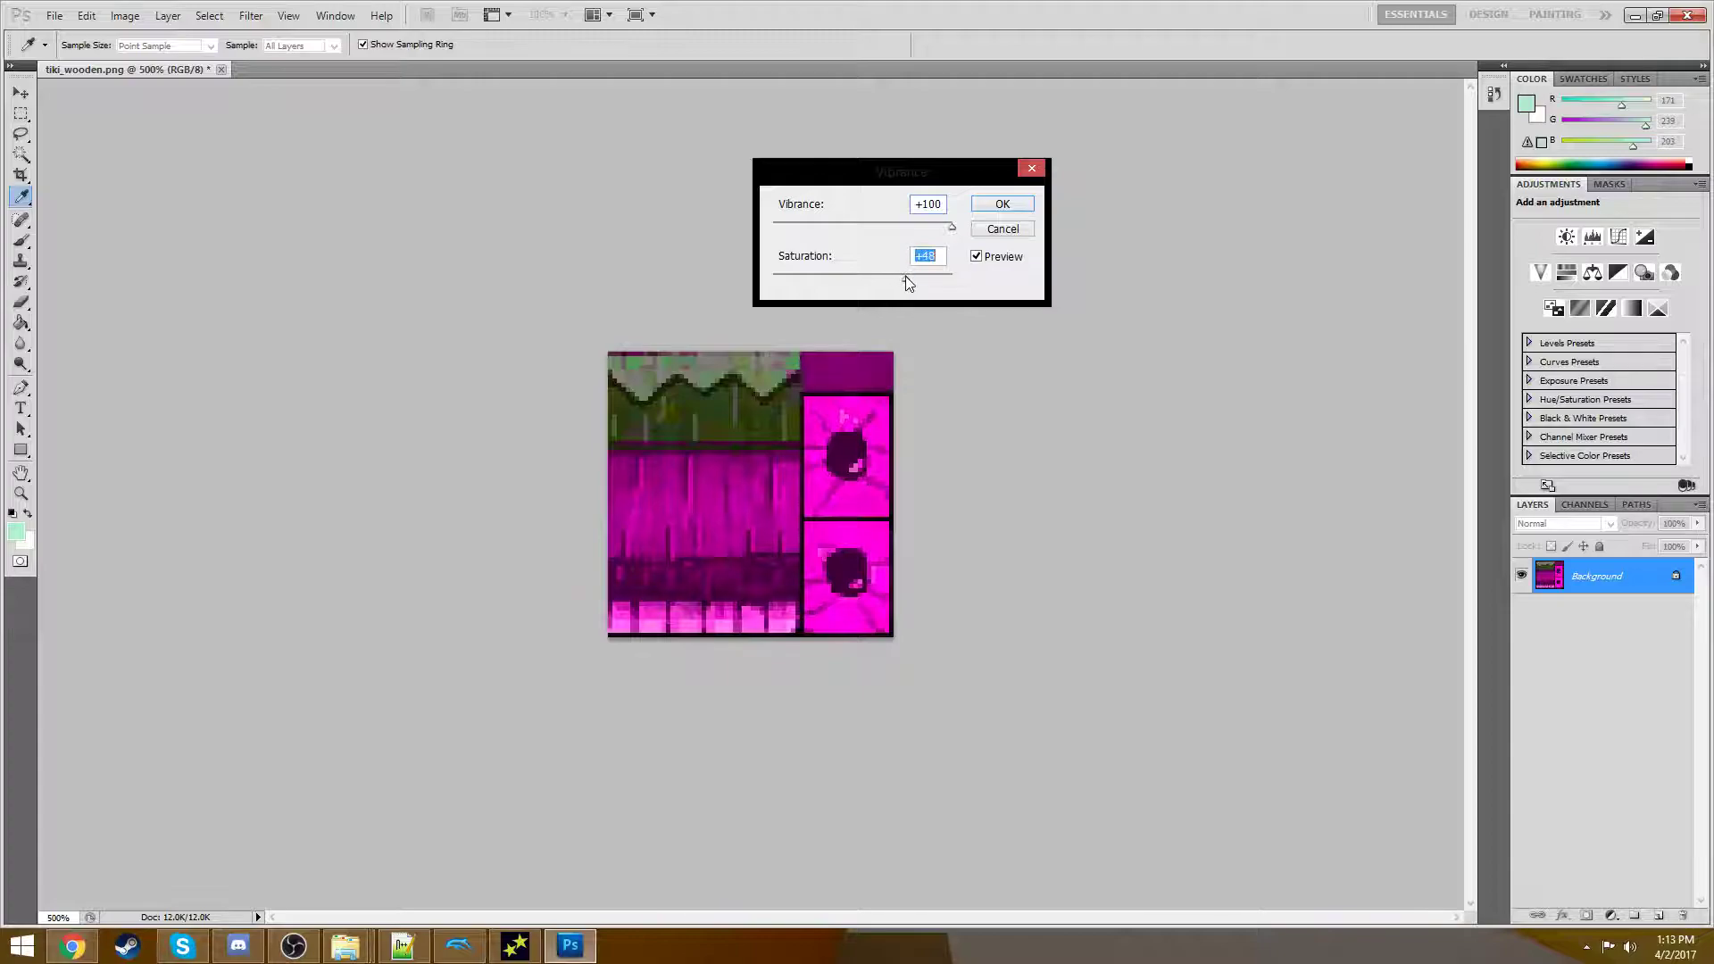
left_click(1012, 207)
key("z")
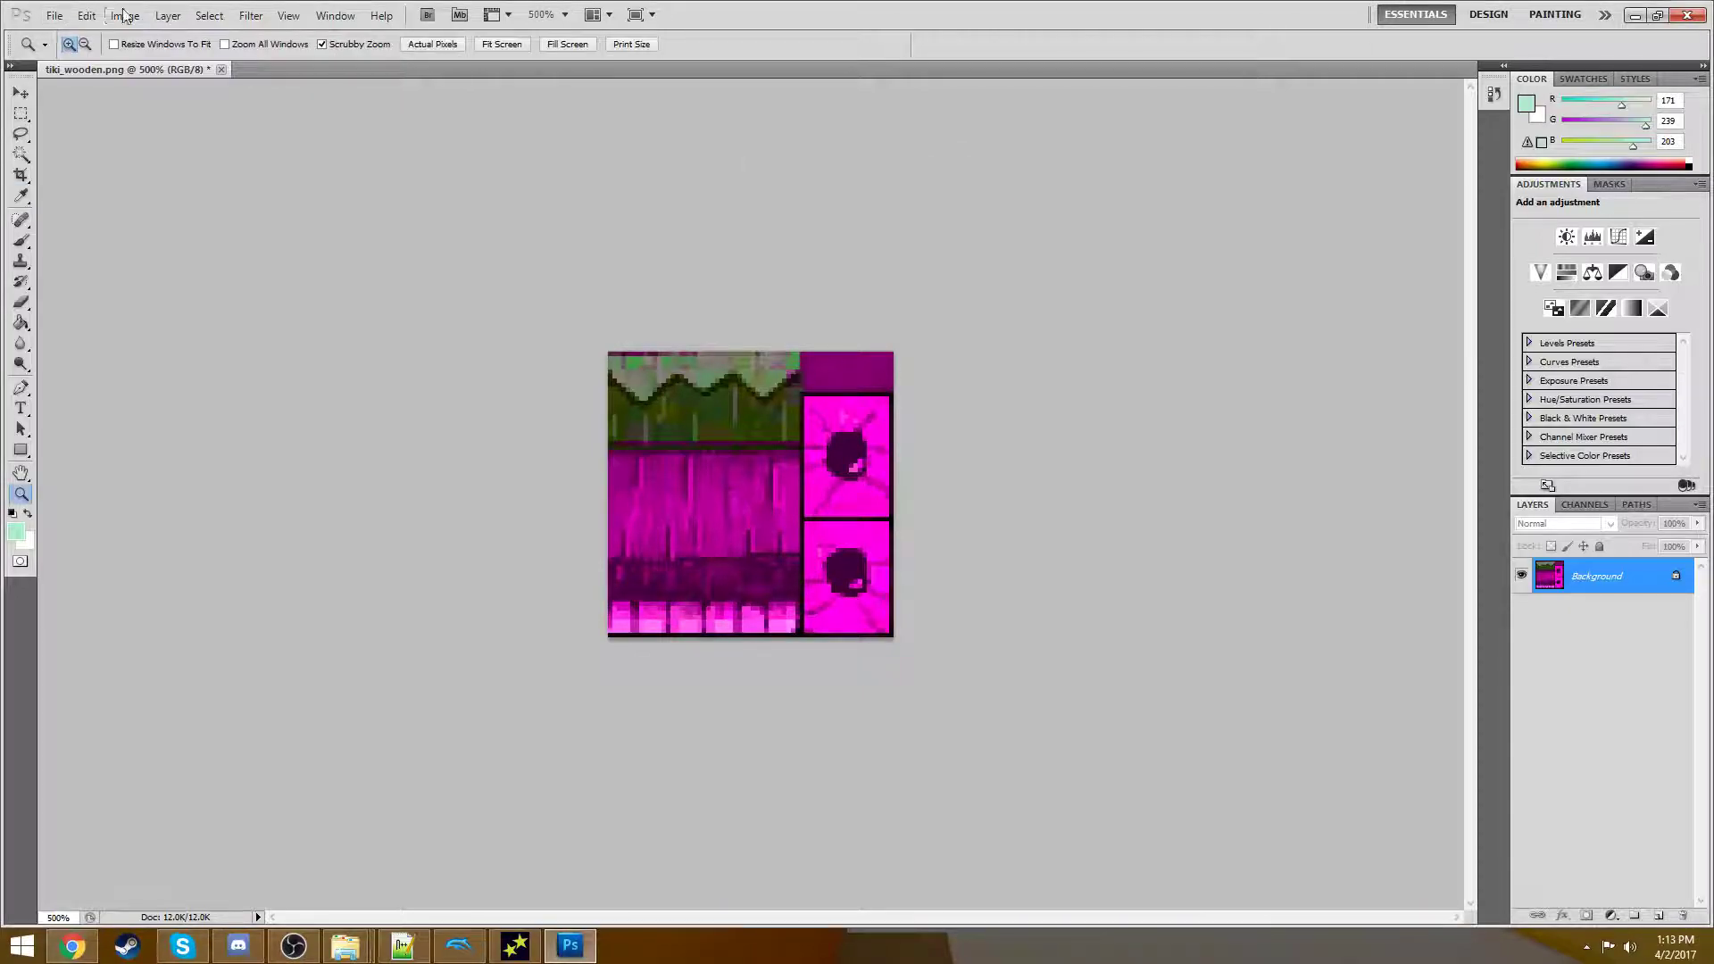
- Try a brush stroke on the texture and undo it
left_click(125, 16)
mouse_move(154, 60)
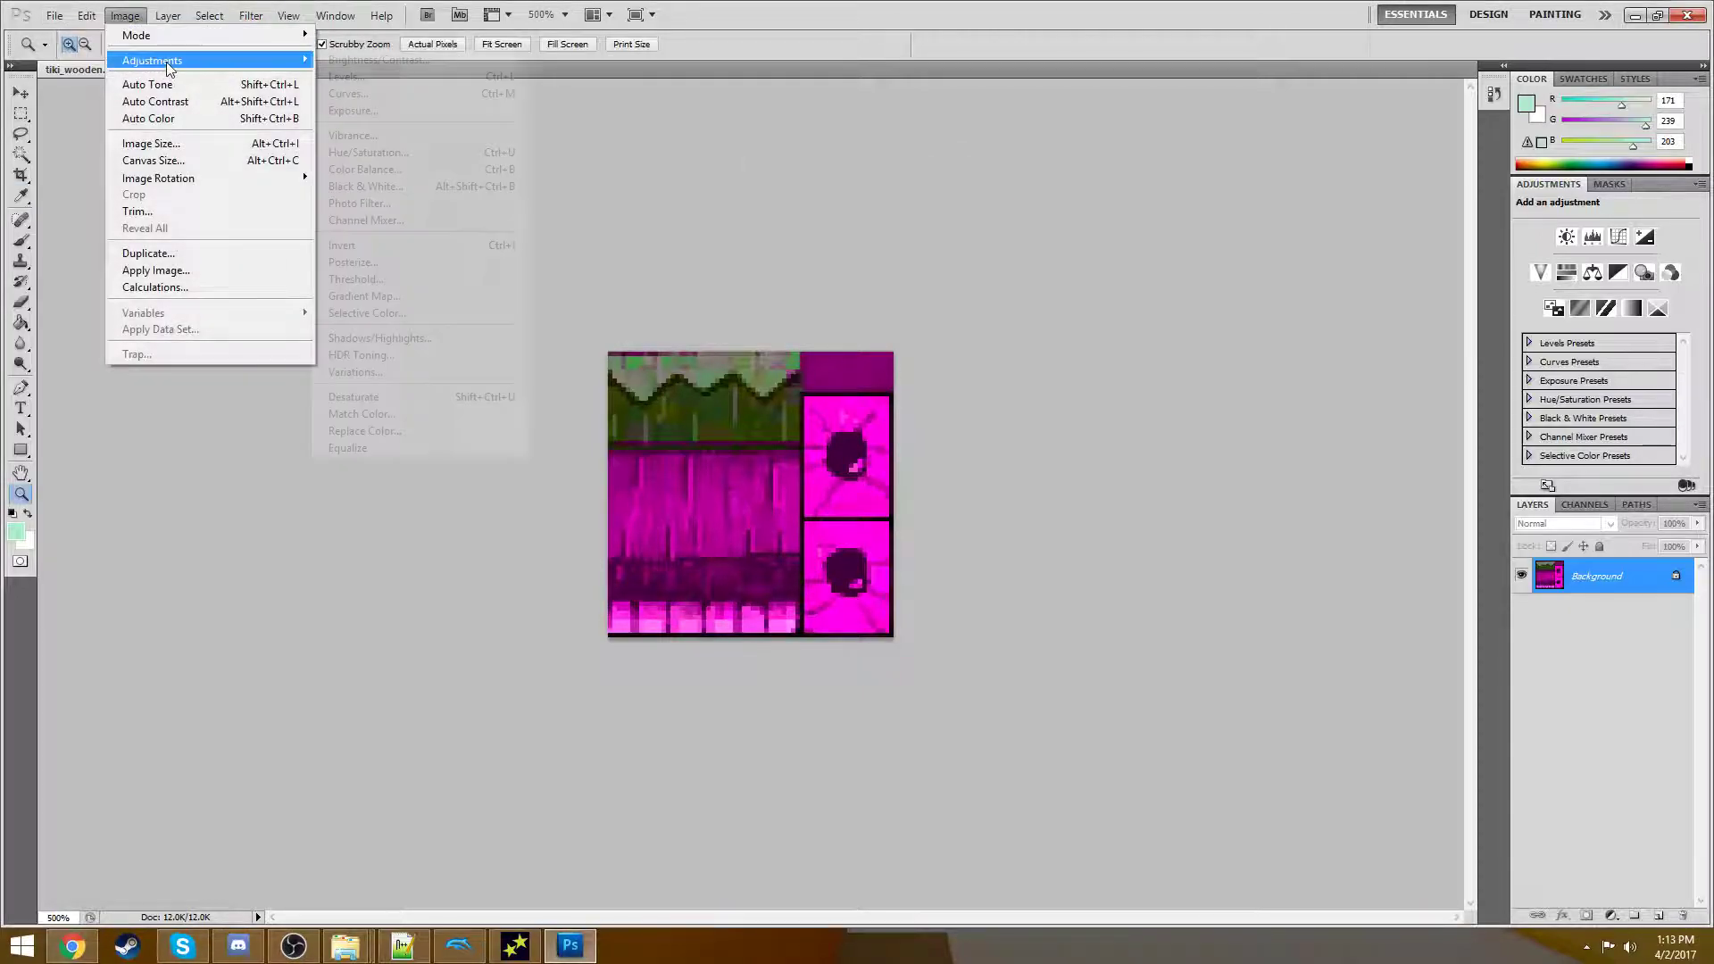
left_click(872, 8)
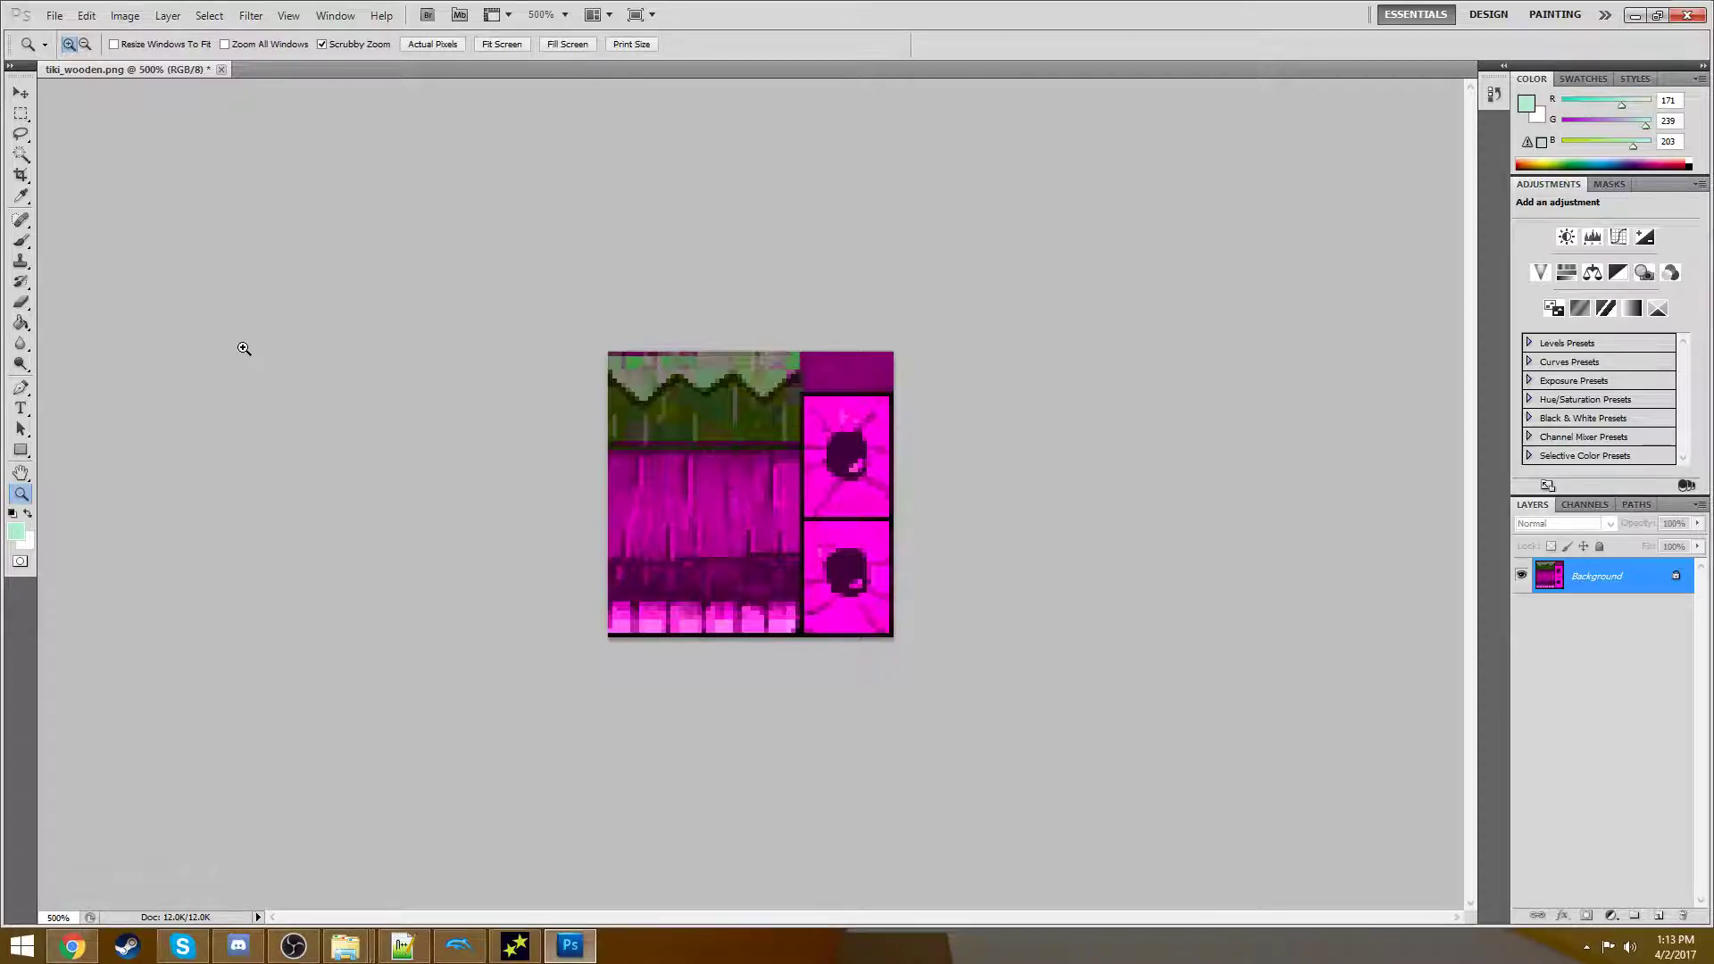
key("b")
mouse_move(705, 513)
left_mouse_down()
mouse_move(700, 489)
mouse_move(777, 446)
left_mouse_up()
key("ctrl+z")
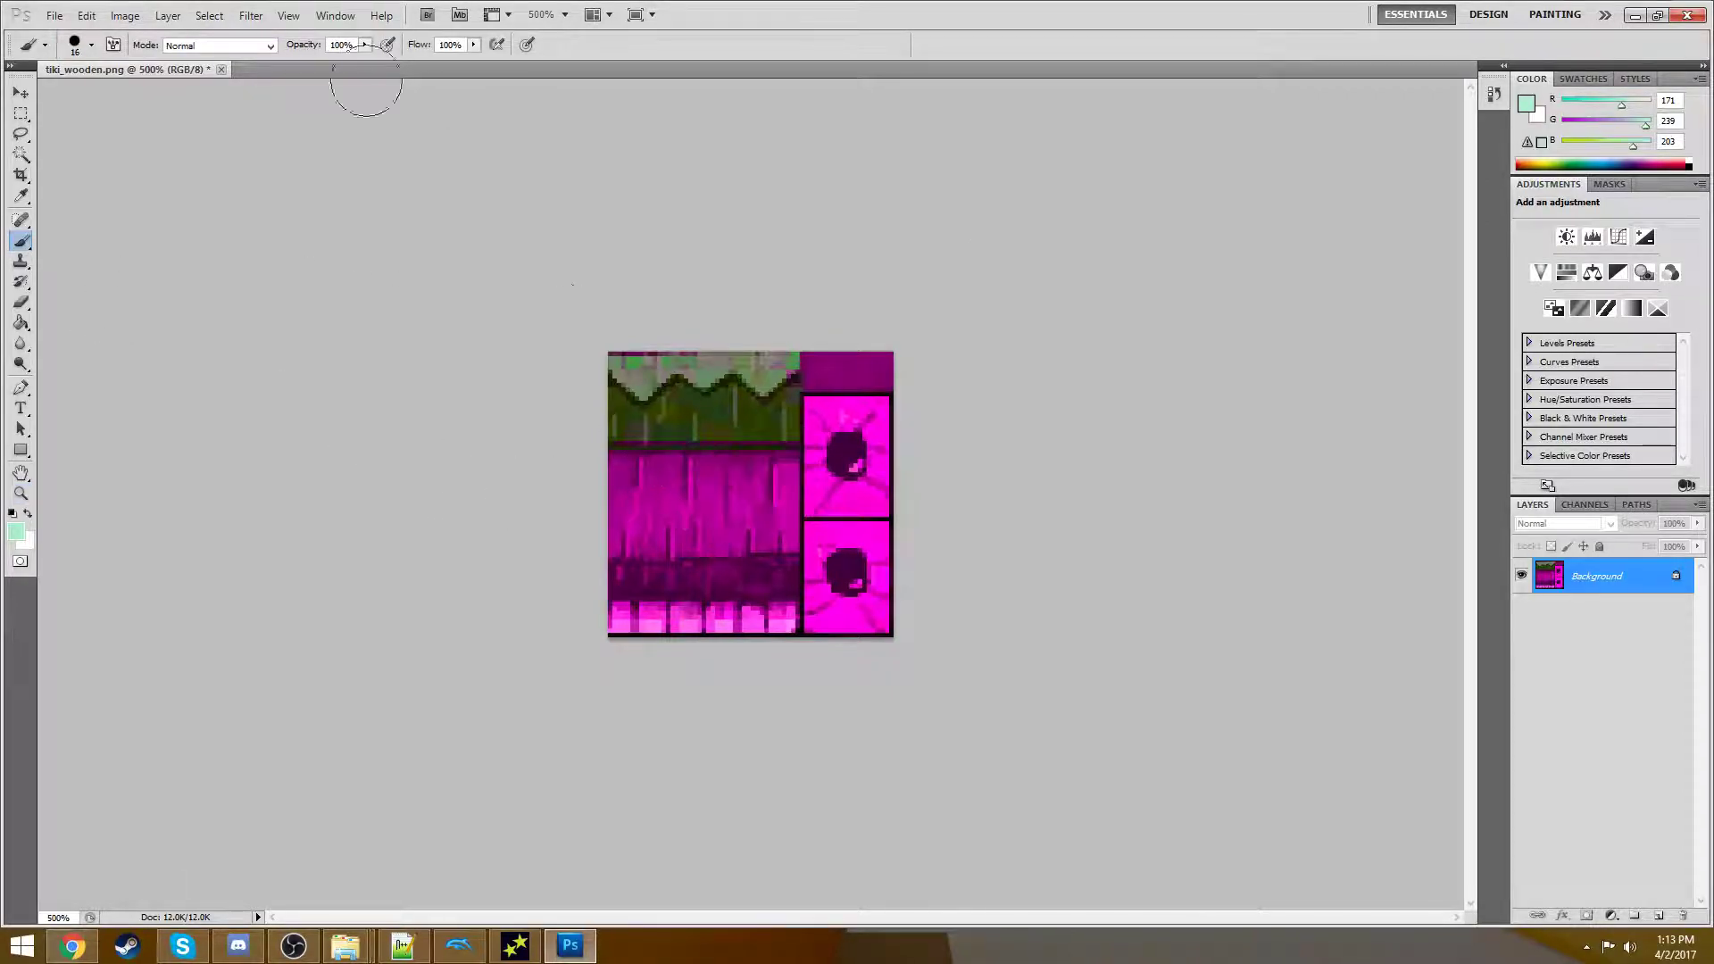
- Save As PNG over the existing tiki_wooden file without interlacing, then minimize Photoshop
left_click(54, 16)
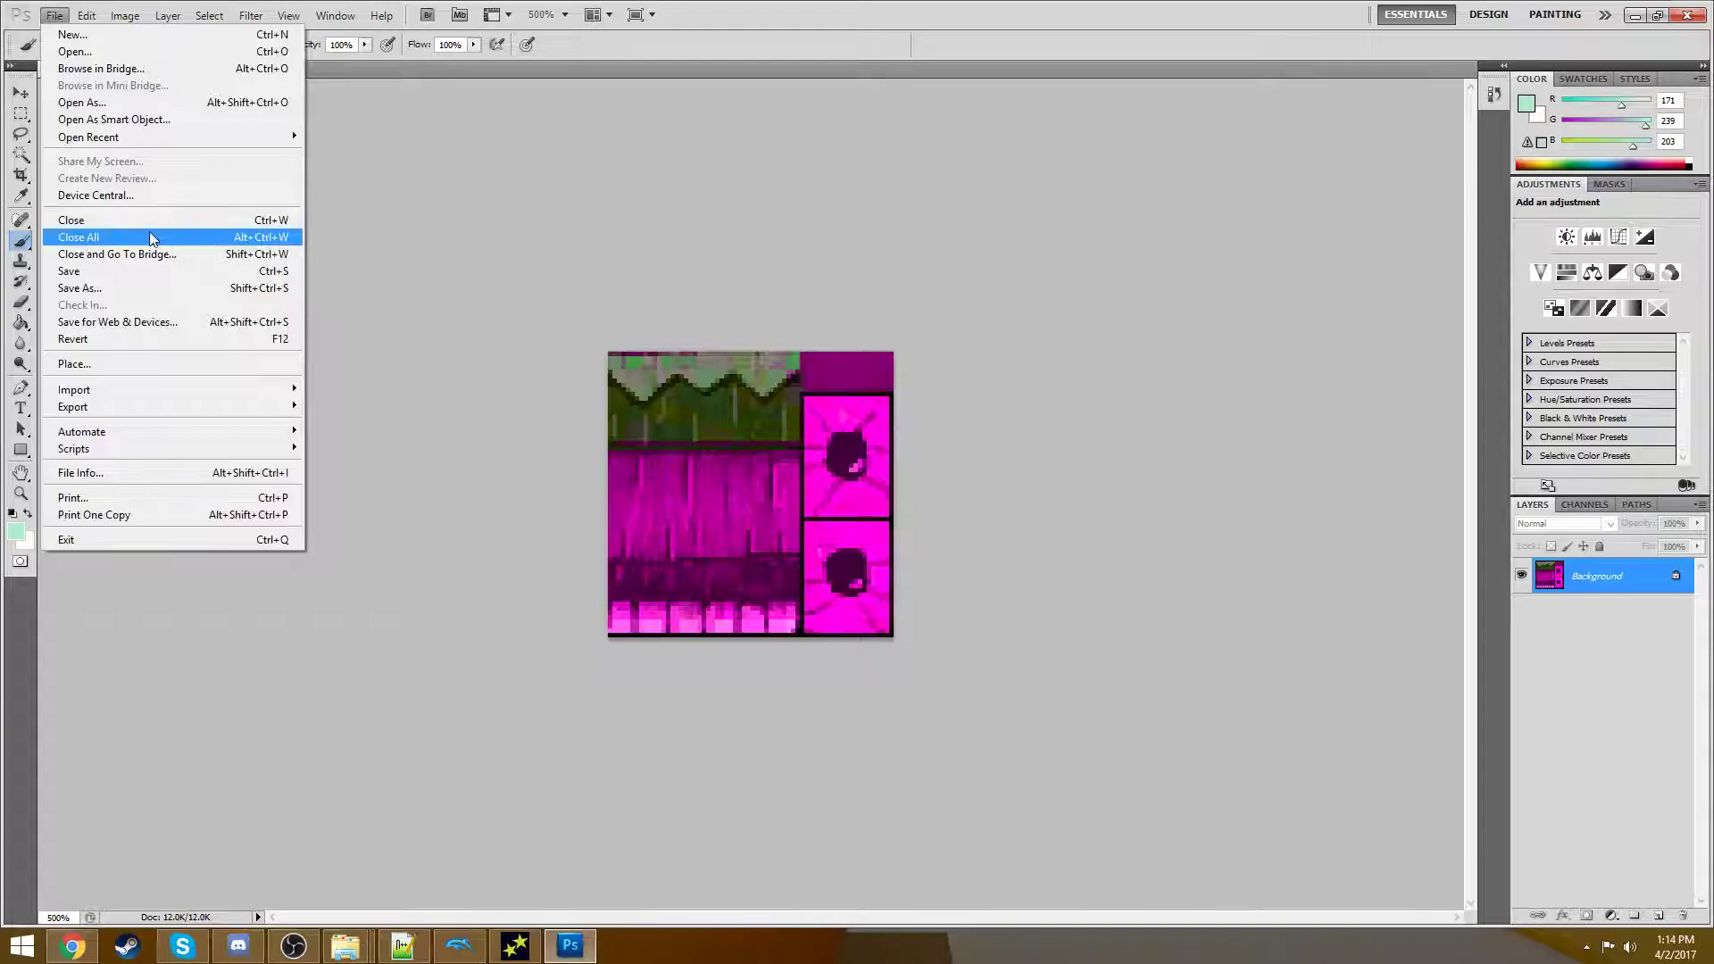
left_click(138, 289)
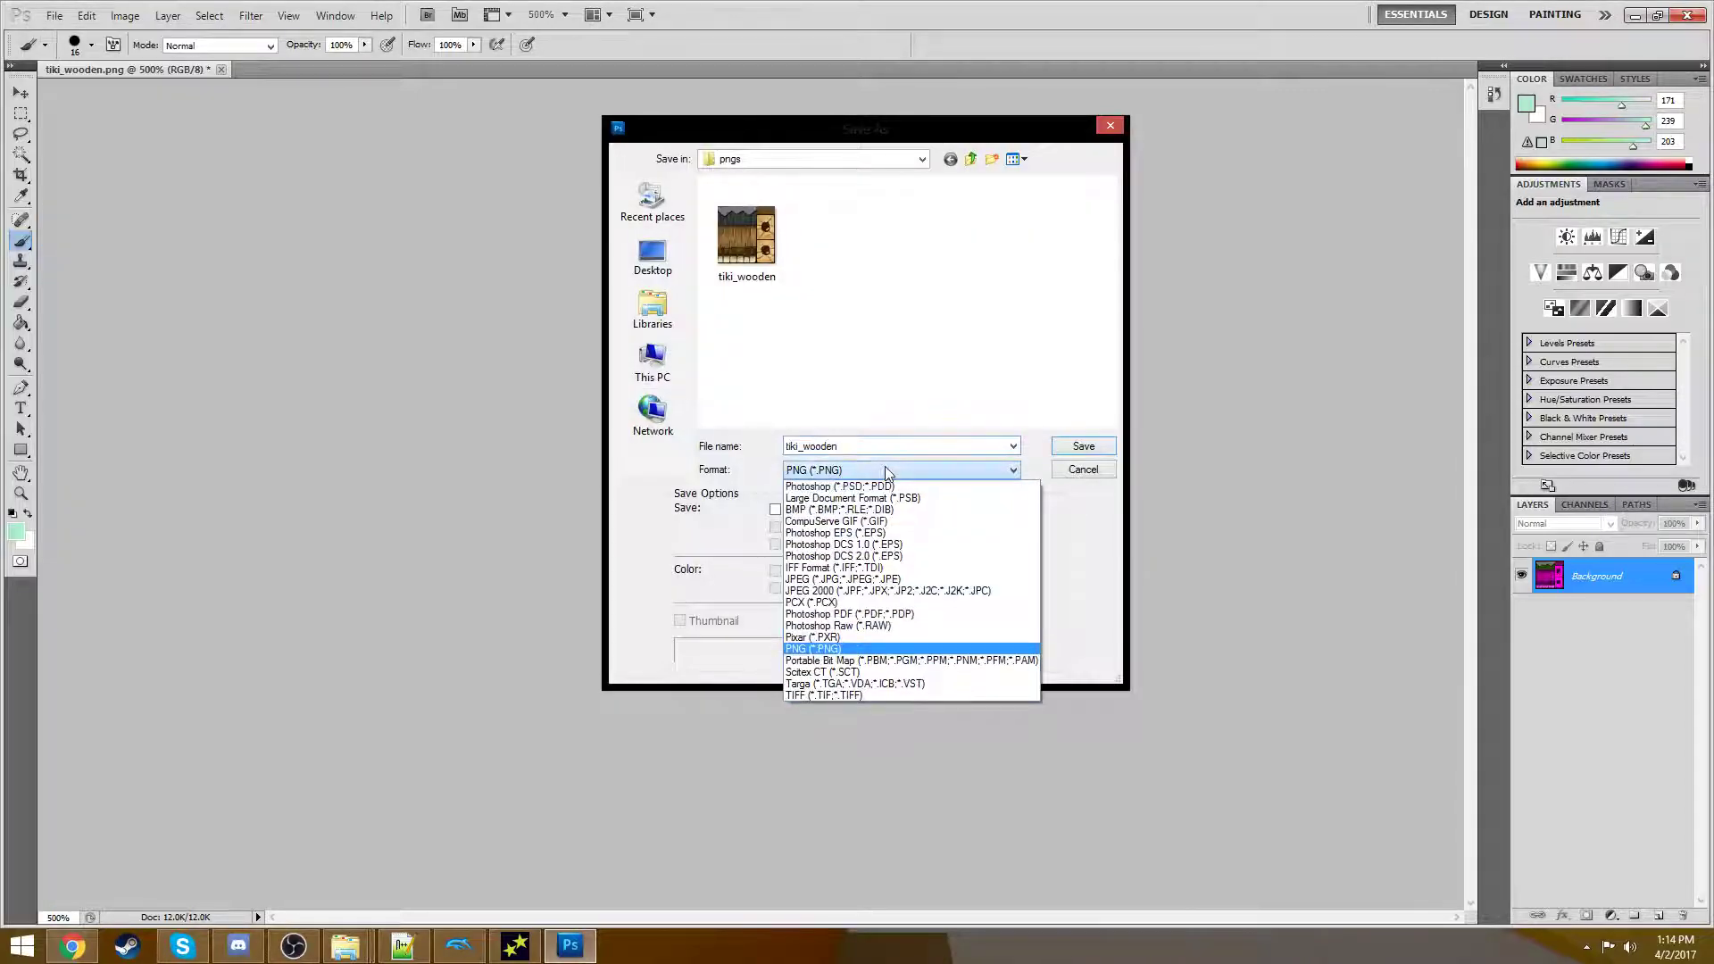
left_click(888, 473)
left_click(1082, 446)
left_click(828, 357)
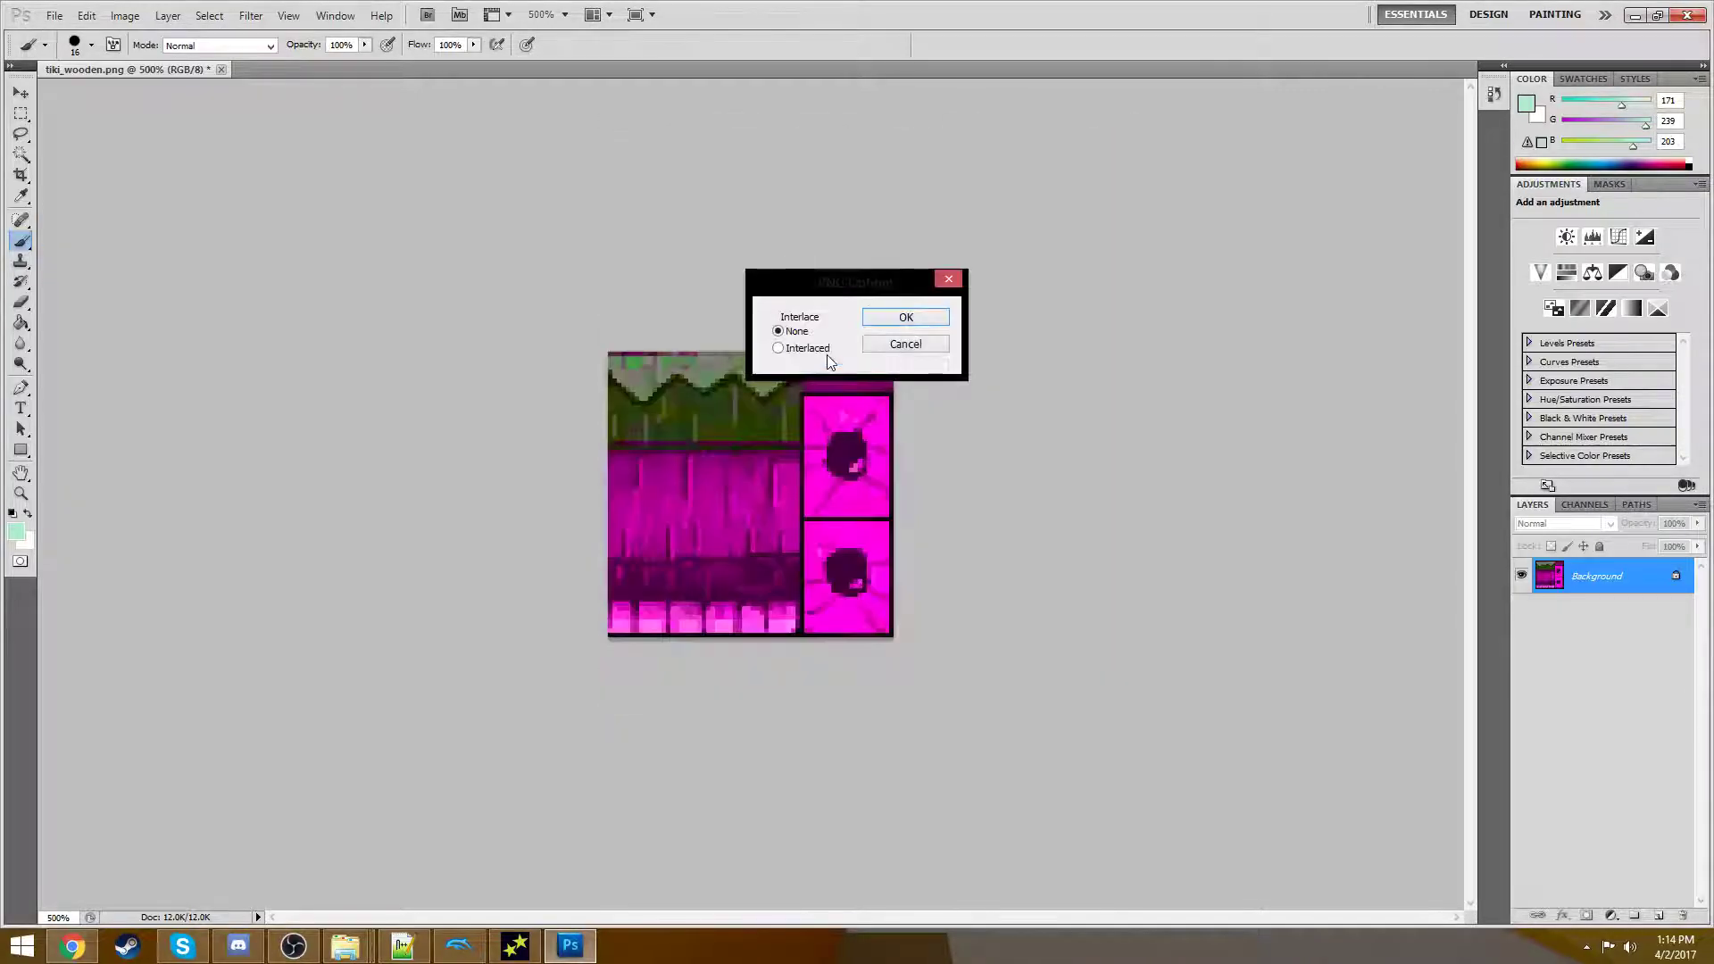
left_click(906, 317)
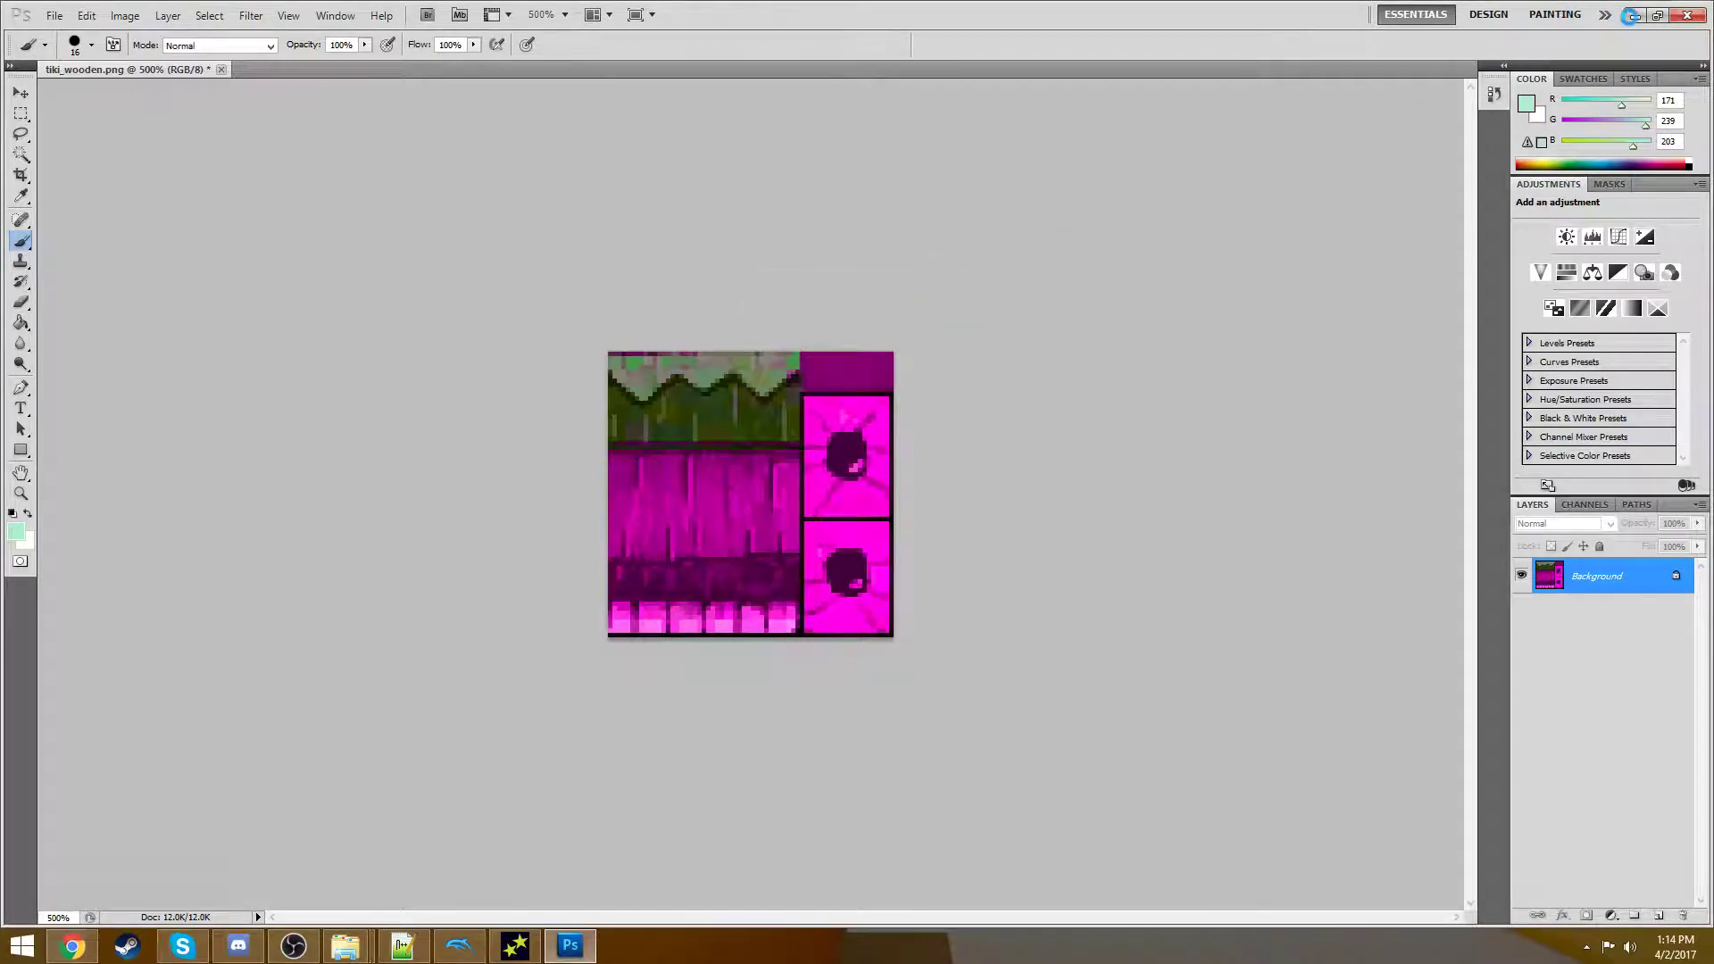
left_click(1630, 15)
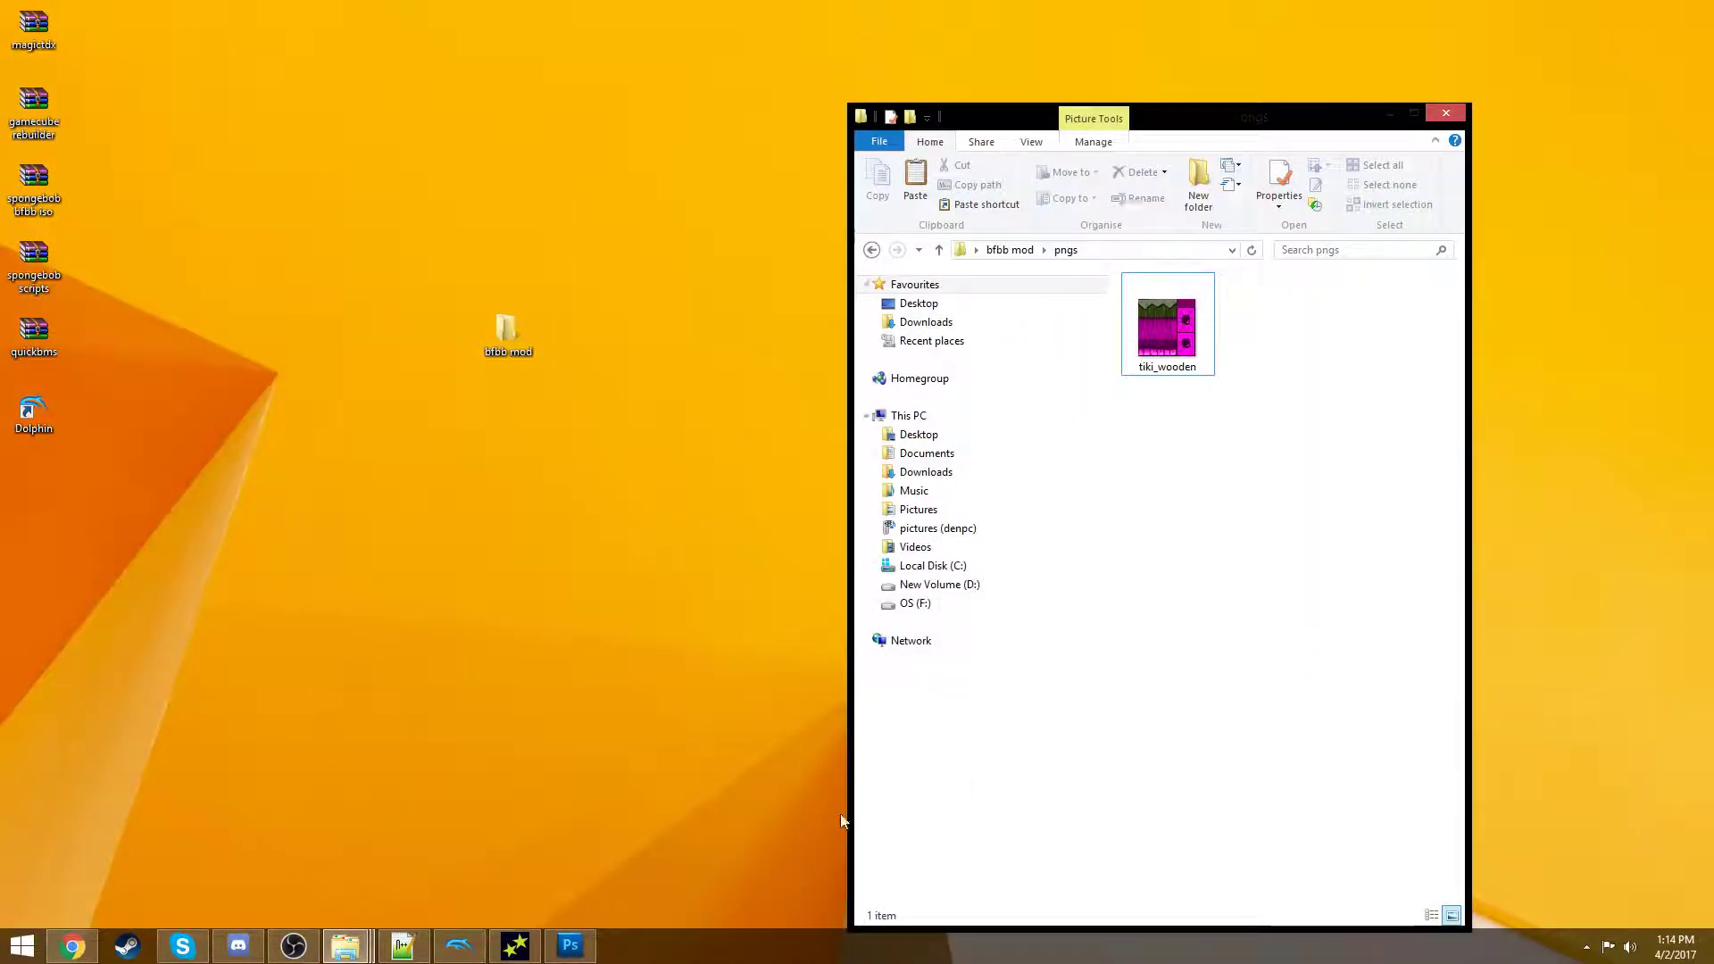
- Restore Magic.TXD to a smaller window beside the pngs folder
left_click(518, 943)
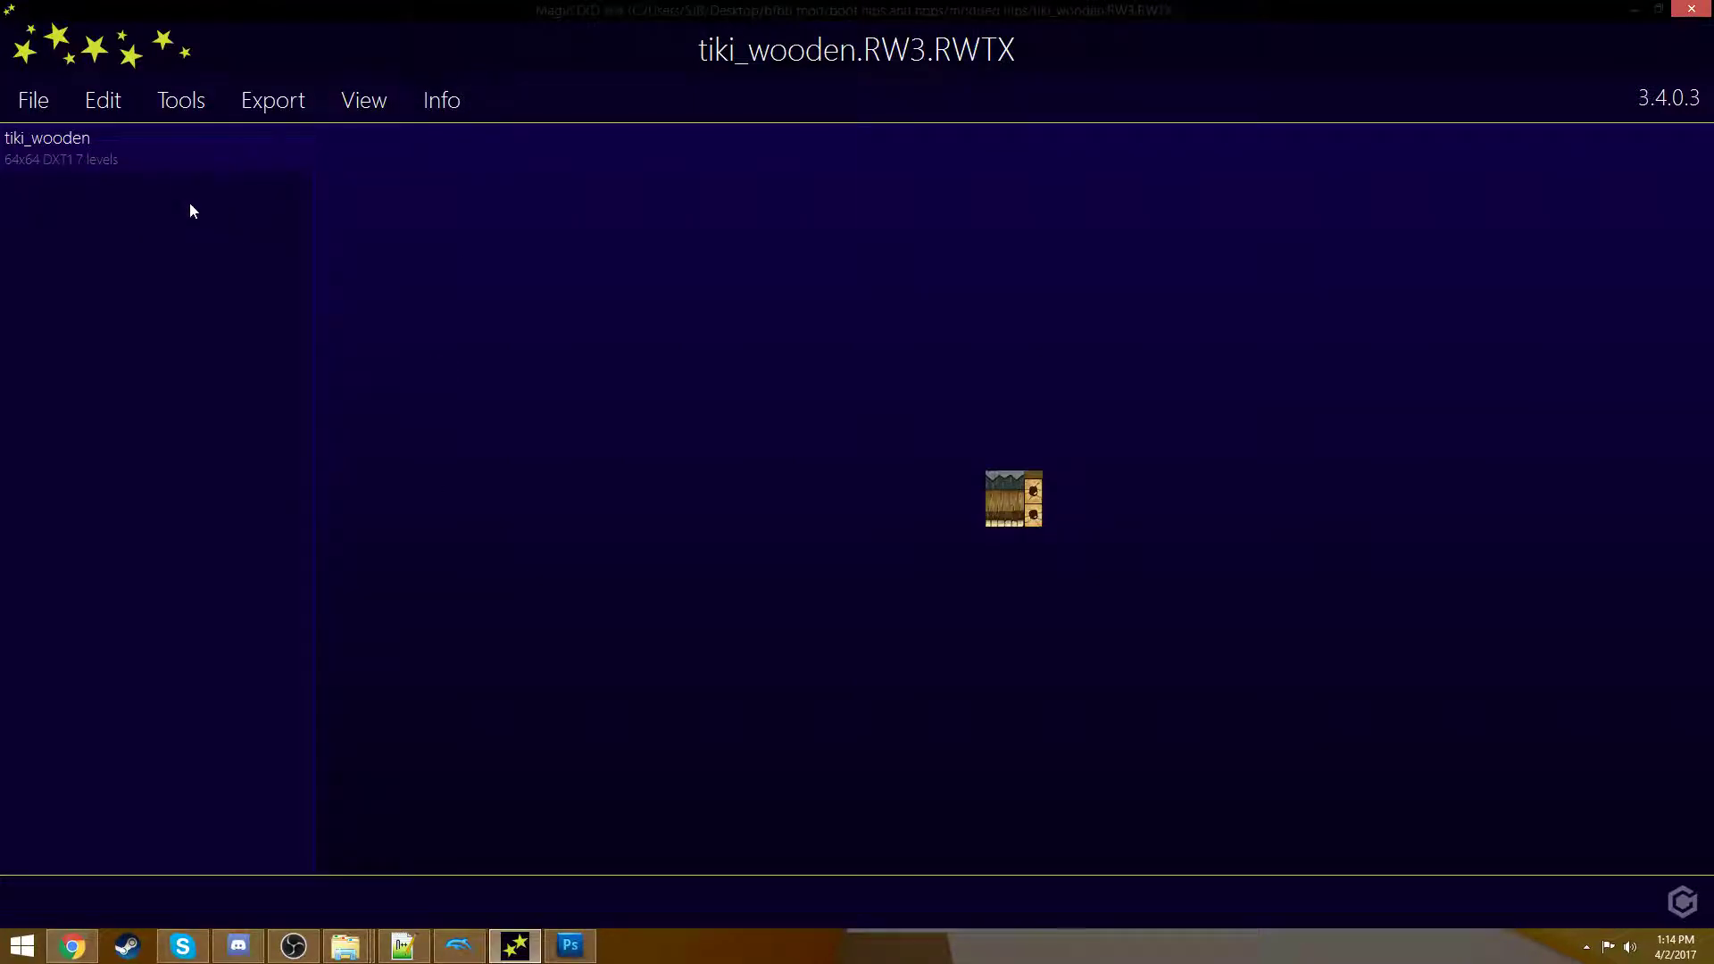
left_click_drag(157, 17, 370, 5)
left_click_drag(486, 4, 420, 72)
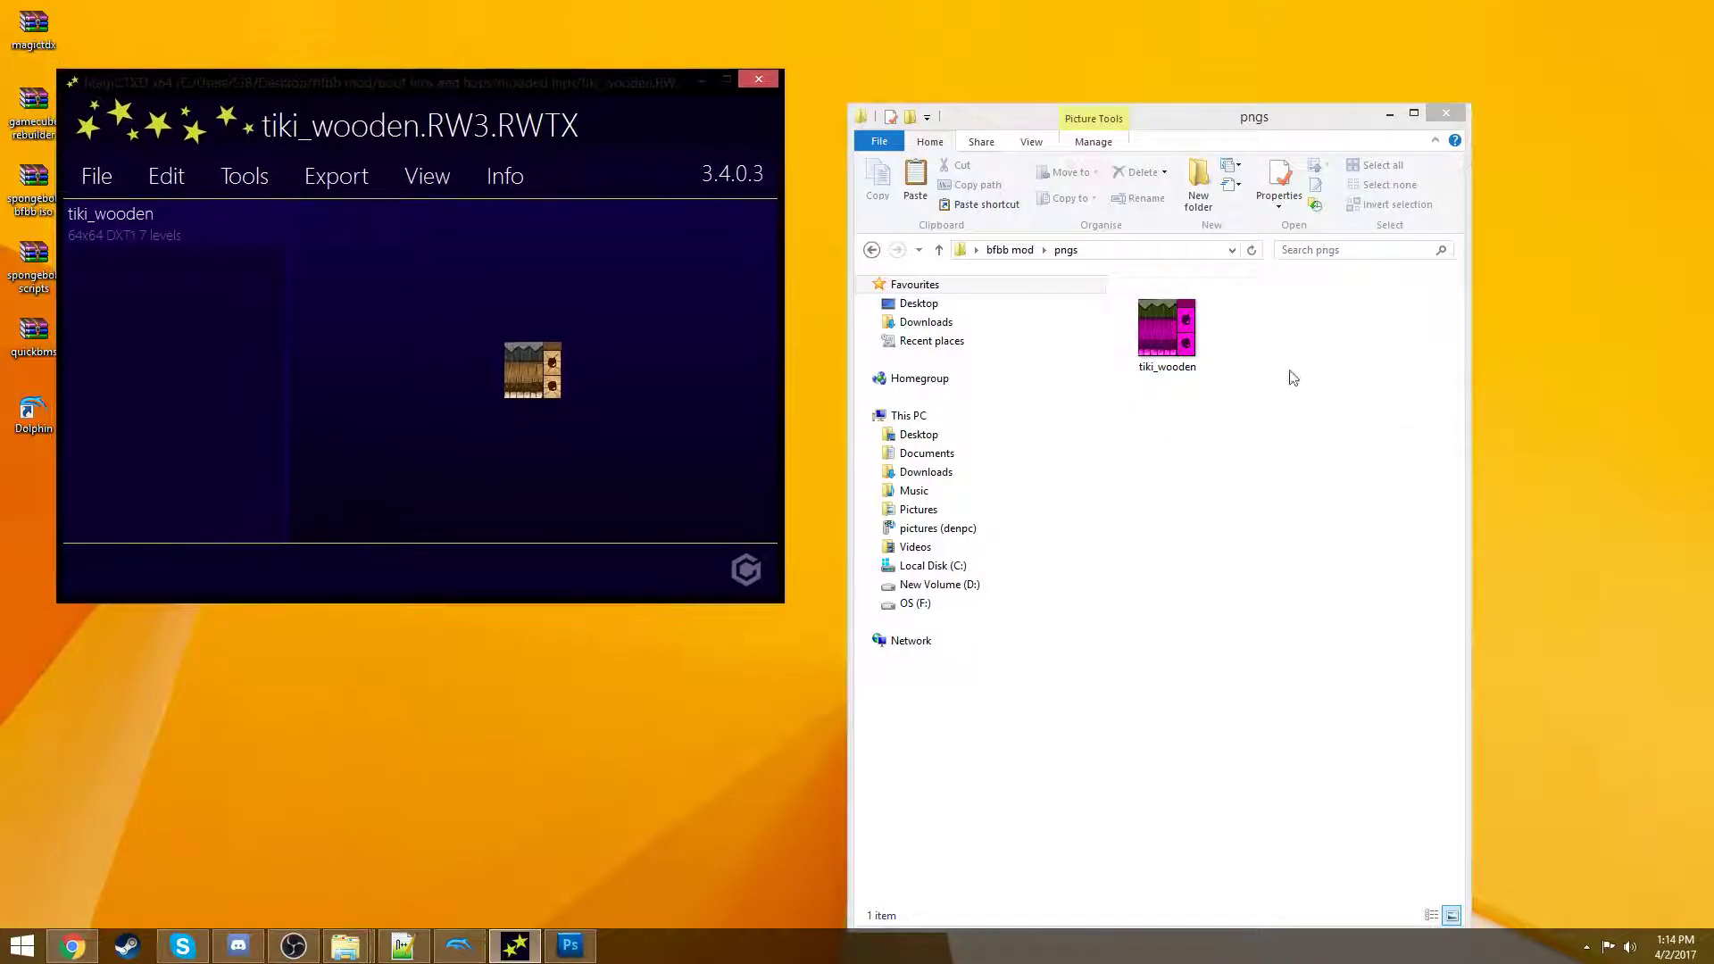
- Add the pink tiki_wooden PNG as a new DXT1-compressed texture
left_click_drag(1167, 330, 196, 373)
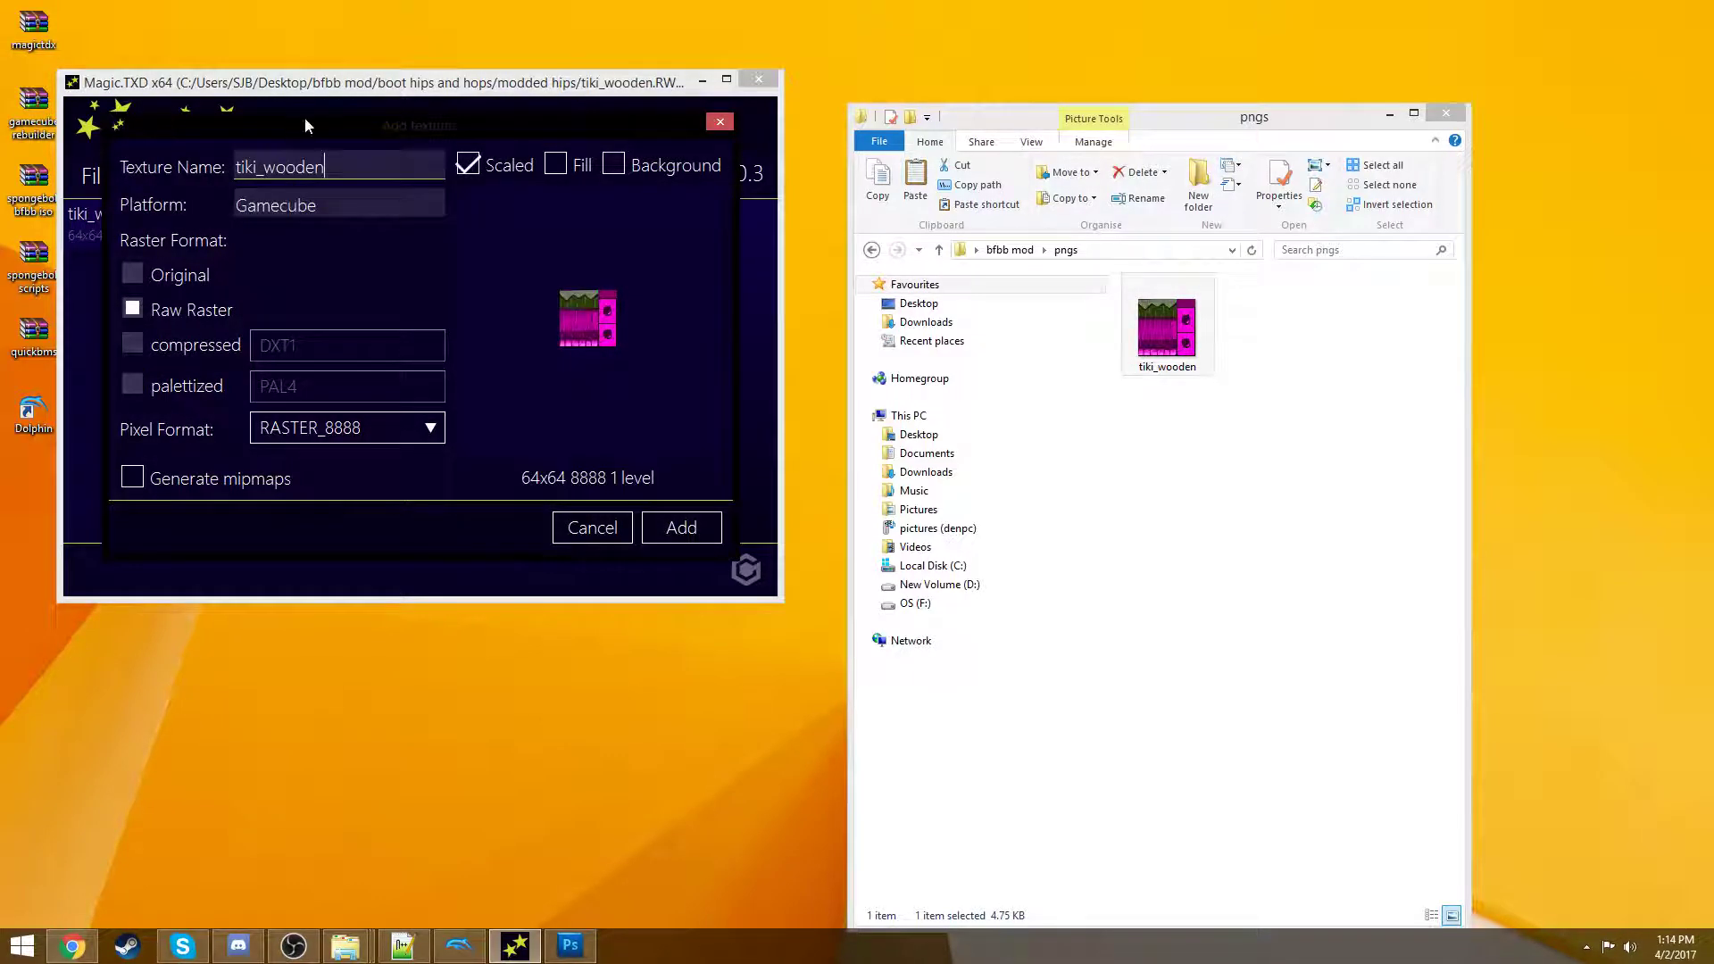
left_click_drag(324, 116, 584, 92)
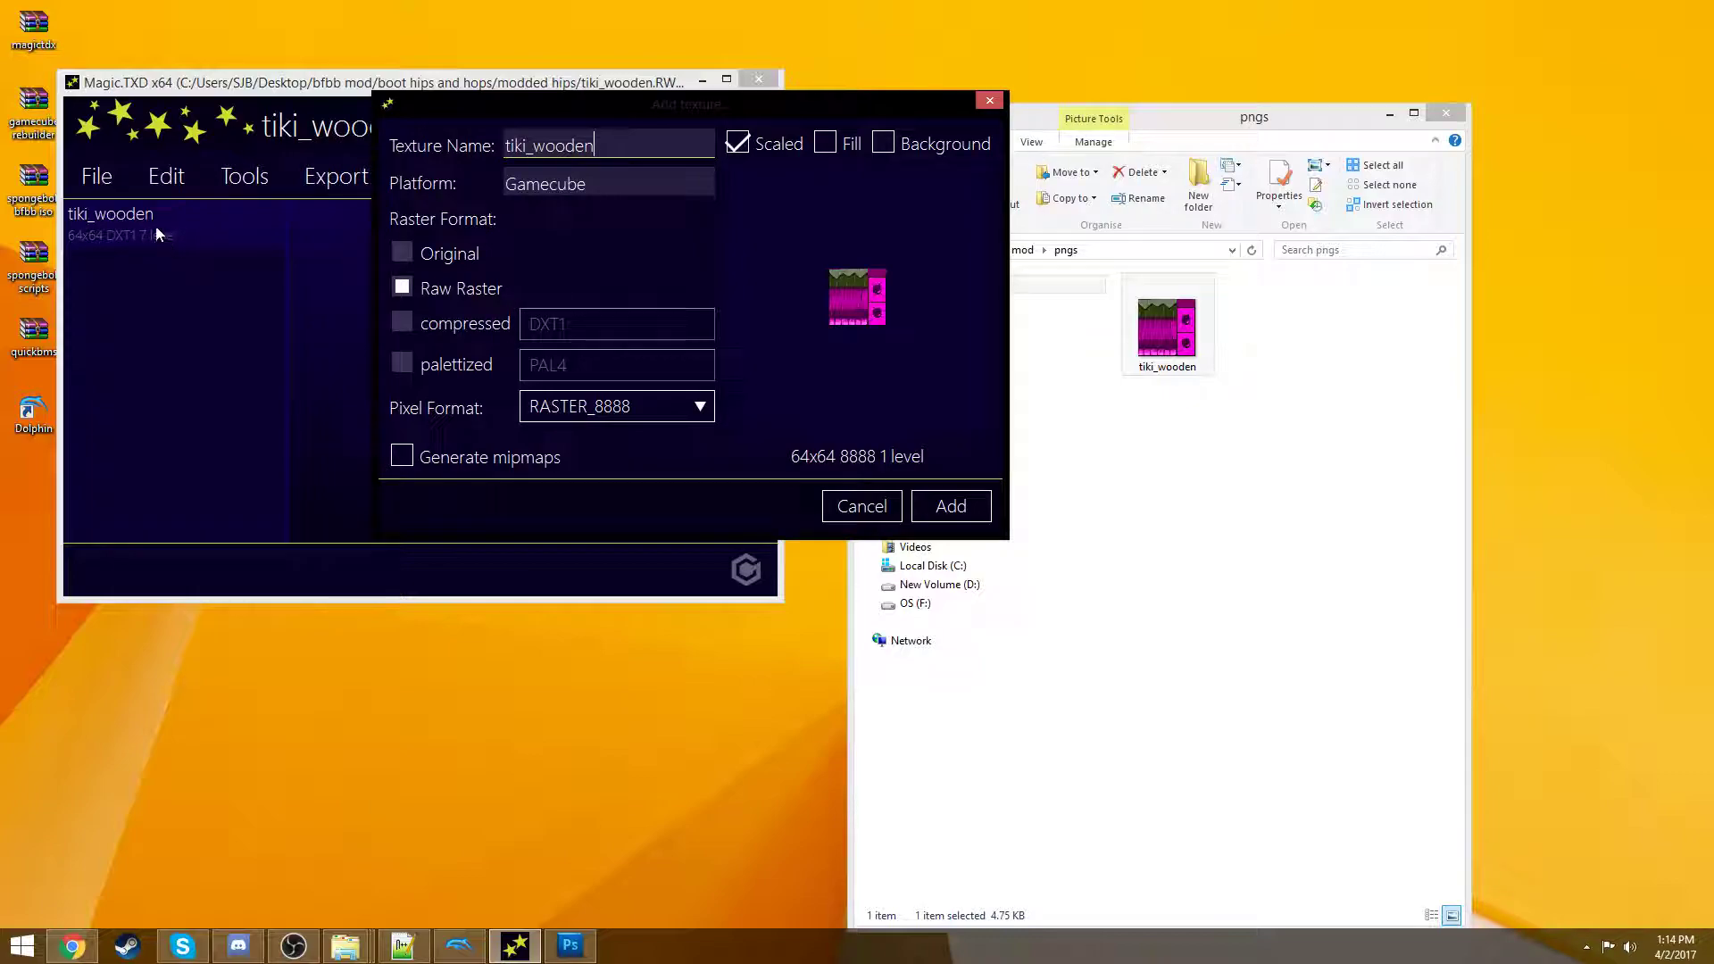
left_click(401, 323)
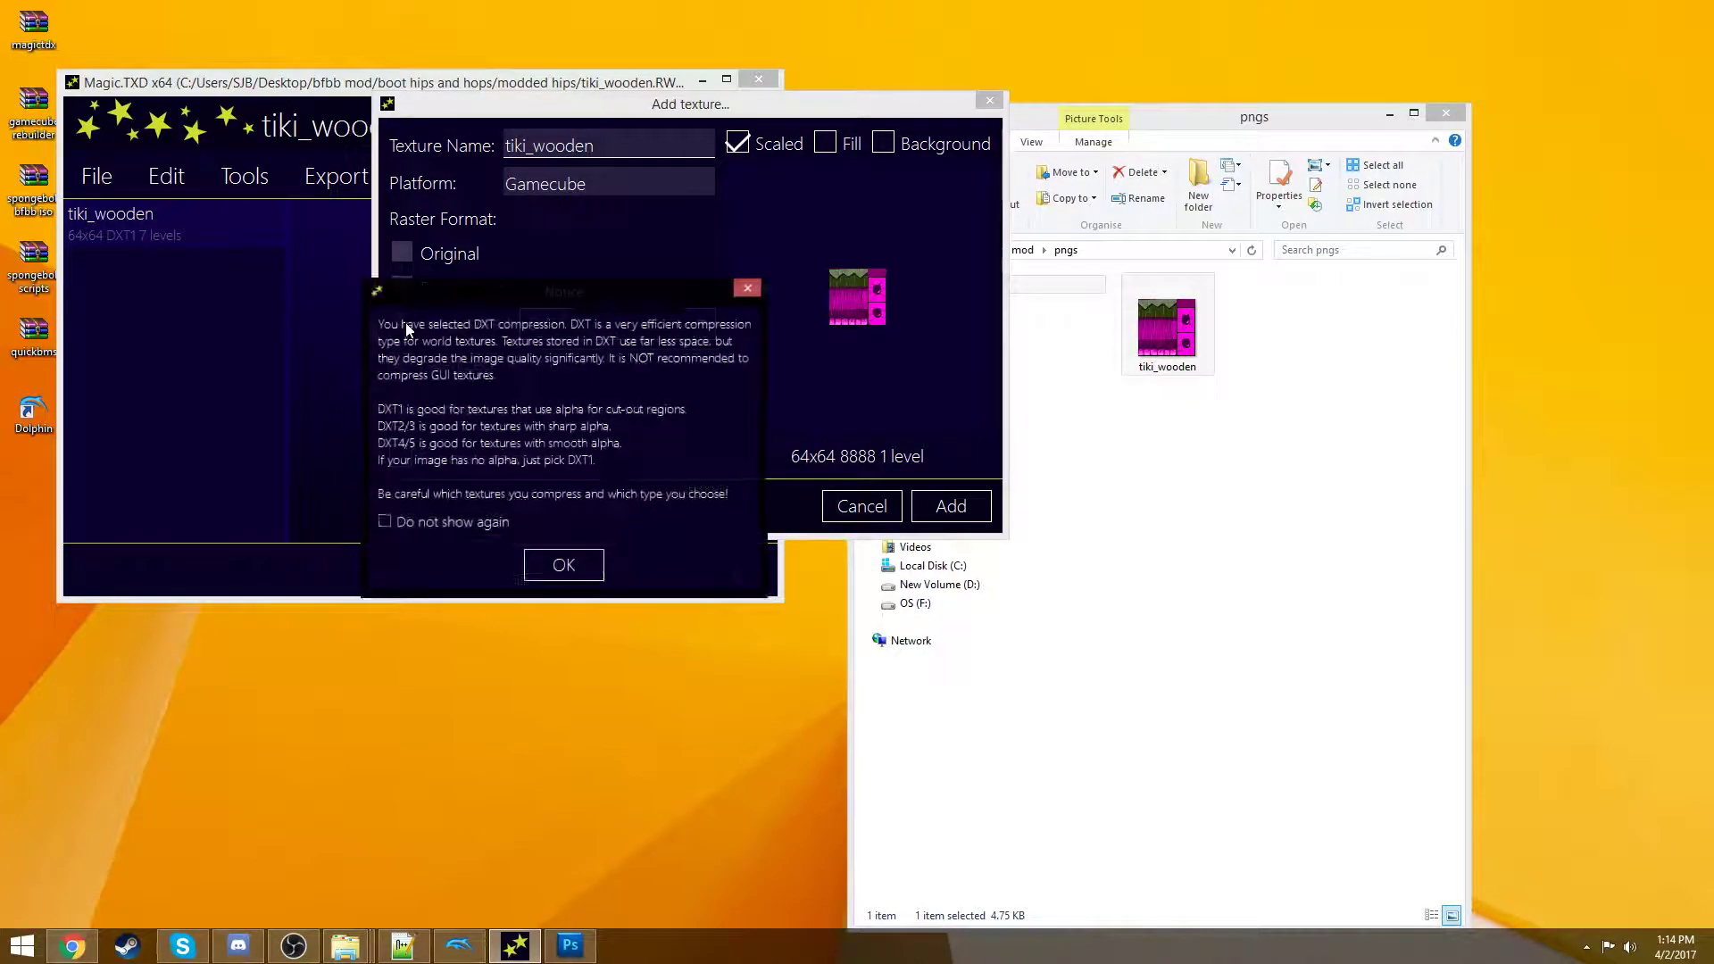
left_click(564, 564)
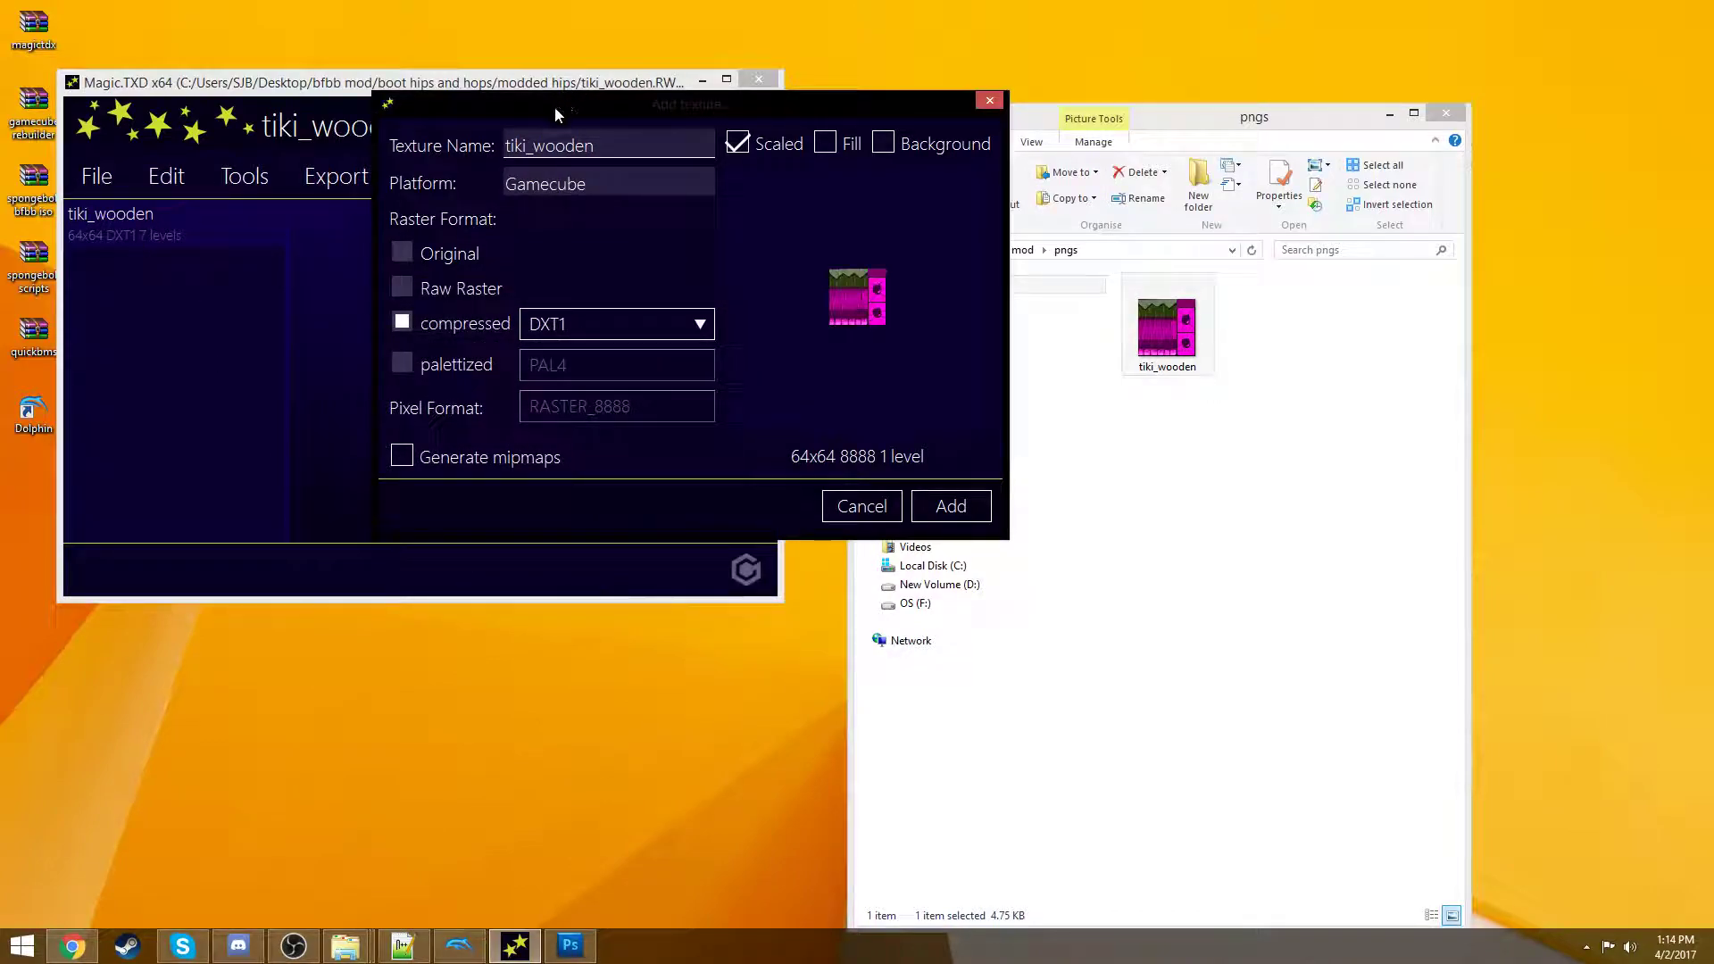
left_click_drag(555, 105, 626, 125)
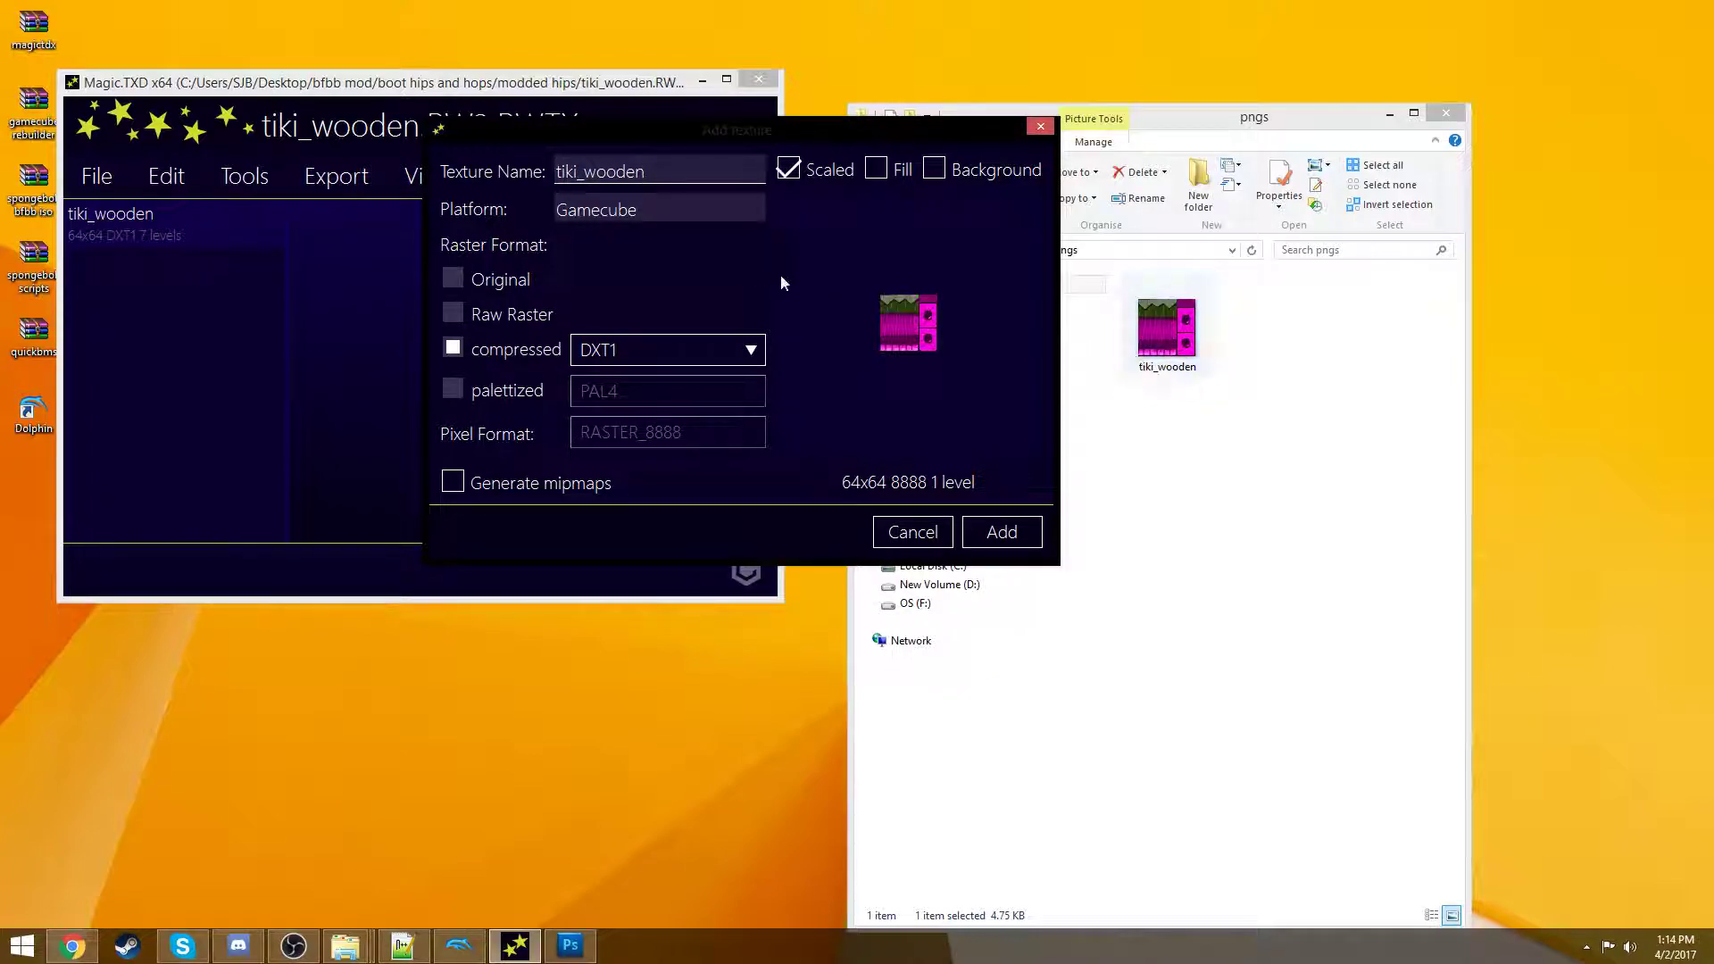
left_click(994, 522)
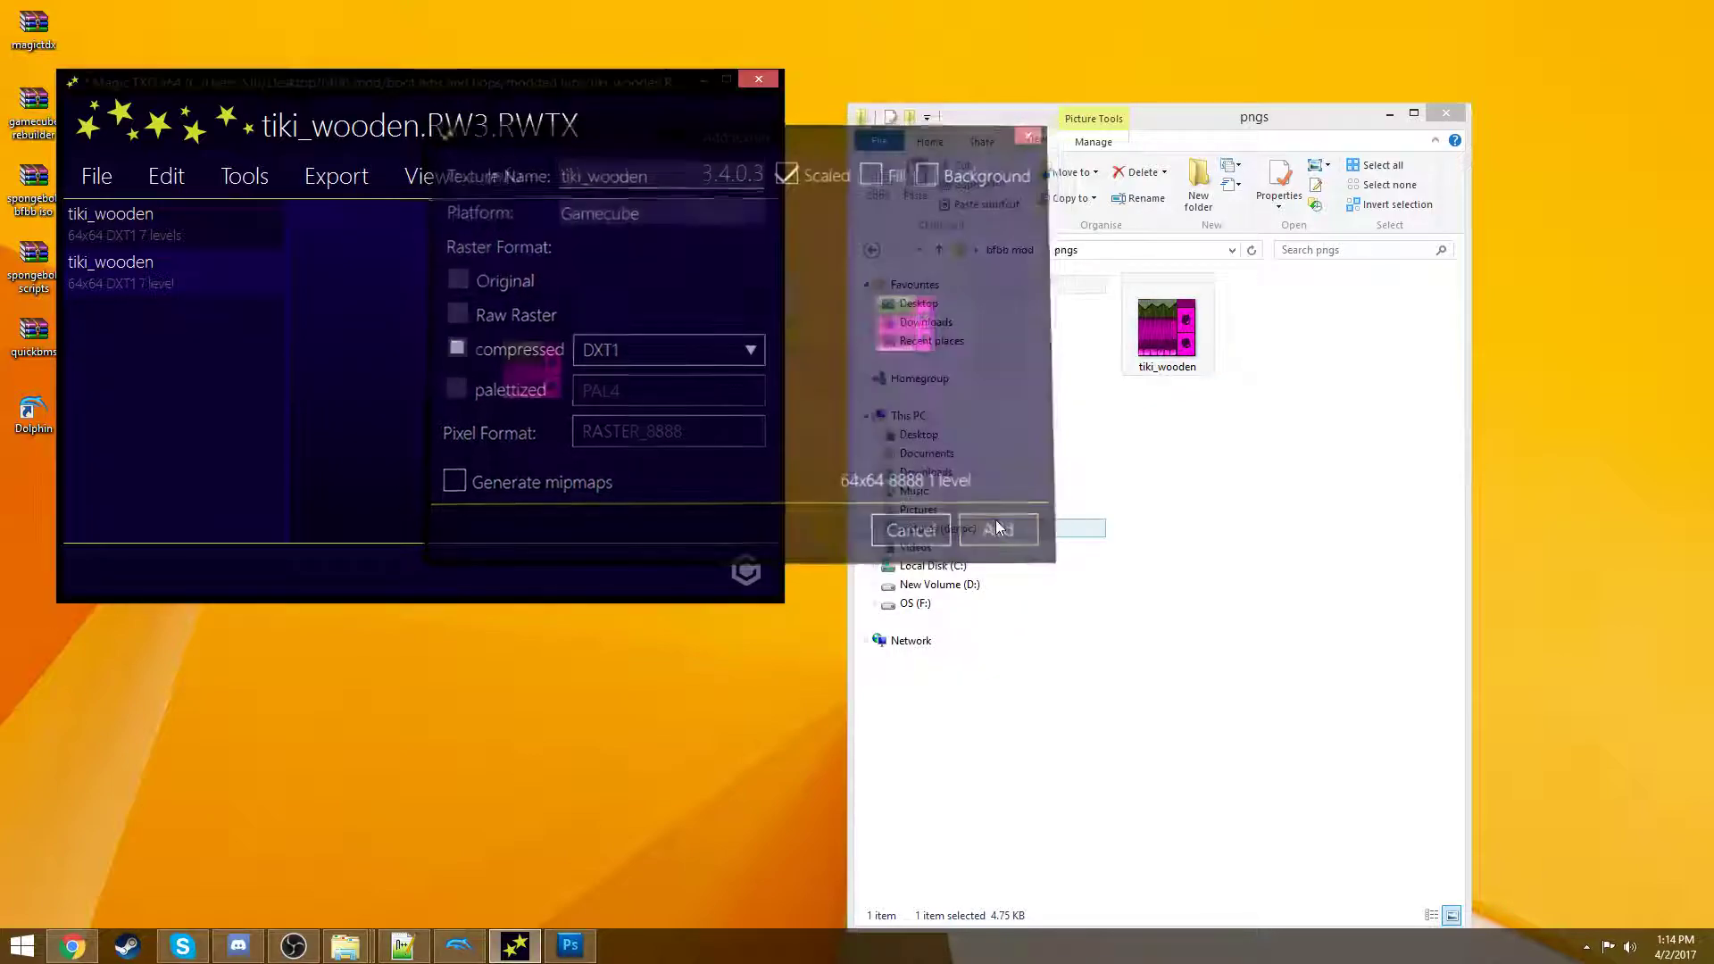
- Compare both tiki_wooden entries and delete the original 7-level brown texture
left_click(201, 230)
left_click(189, 270)
left_click(197, 239)
left_click(194, 270)
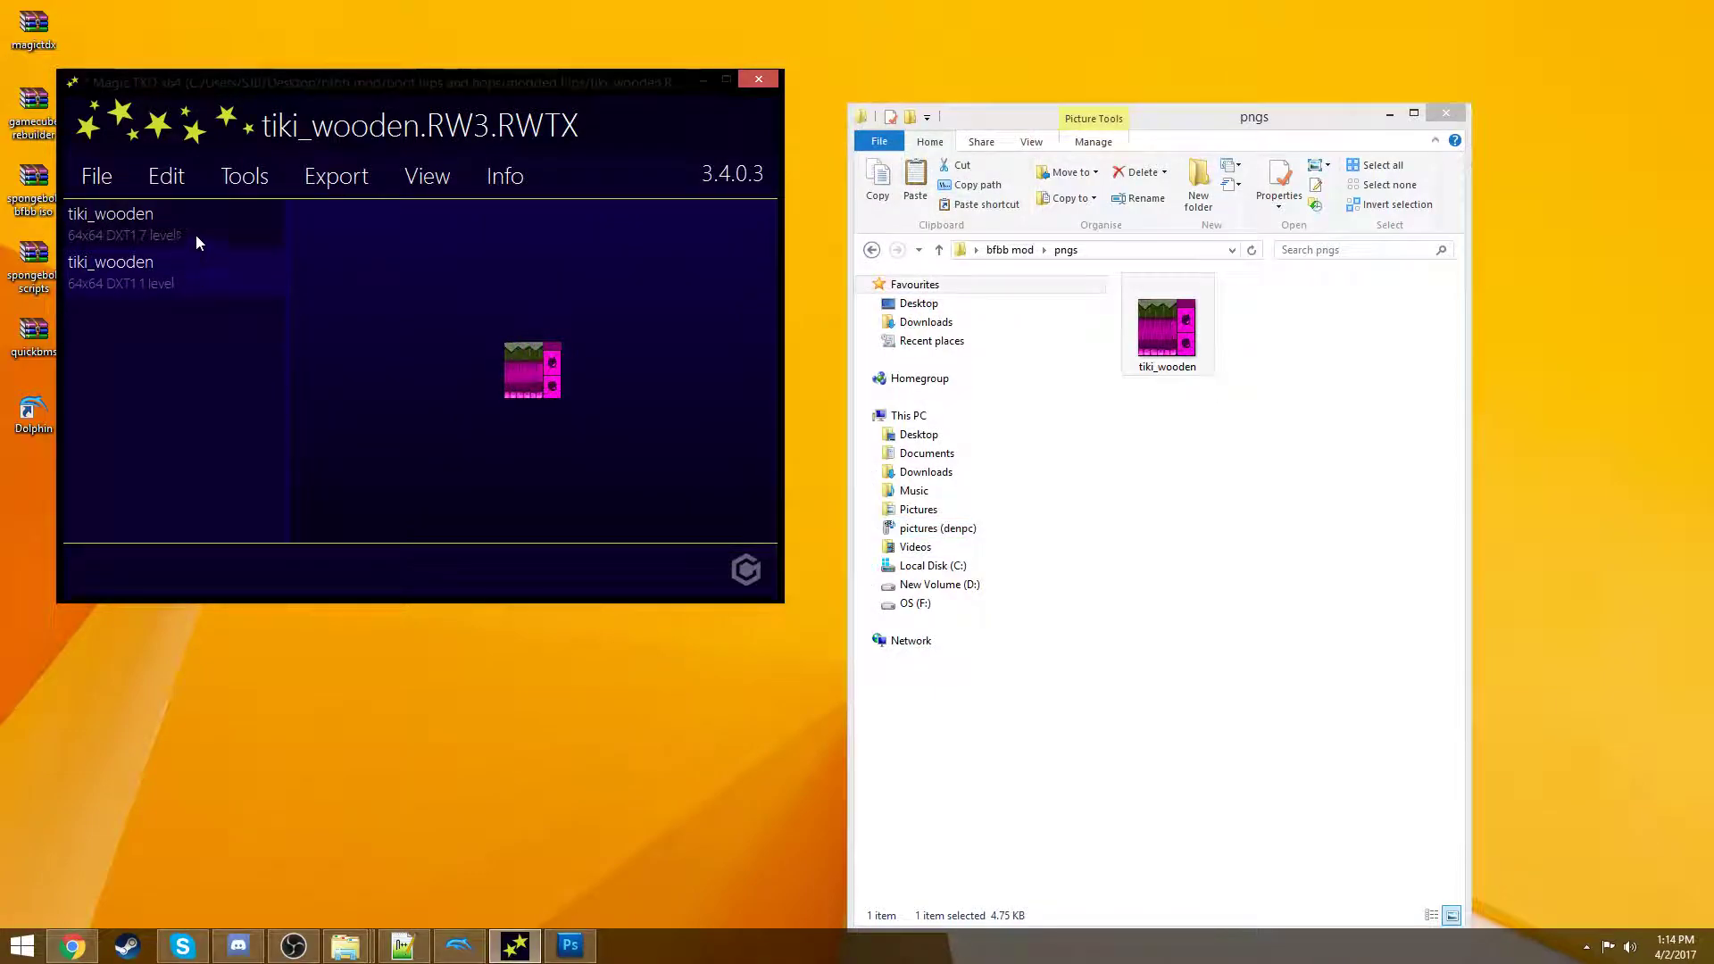
left_click(195, 234)
left_click(187, 274)
left_click(195, 232)
left_click(186, 277)
left_click(200, 229)
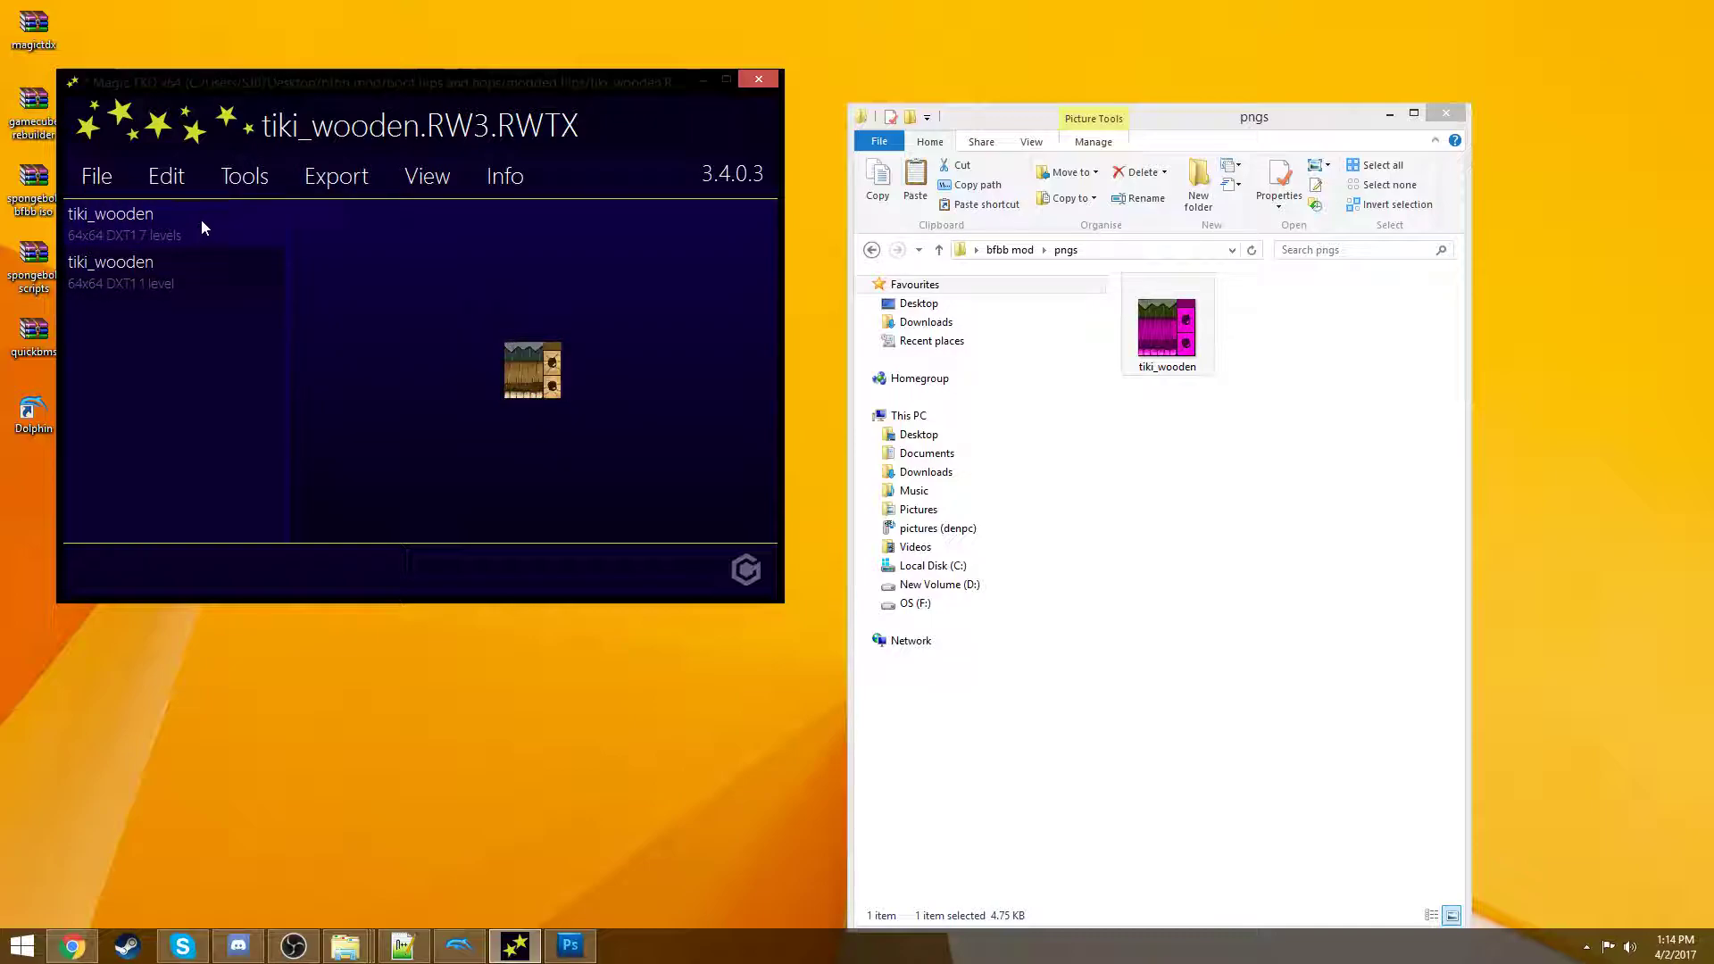
key("Delete")
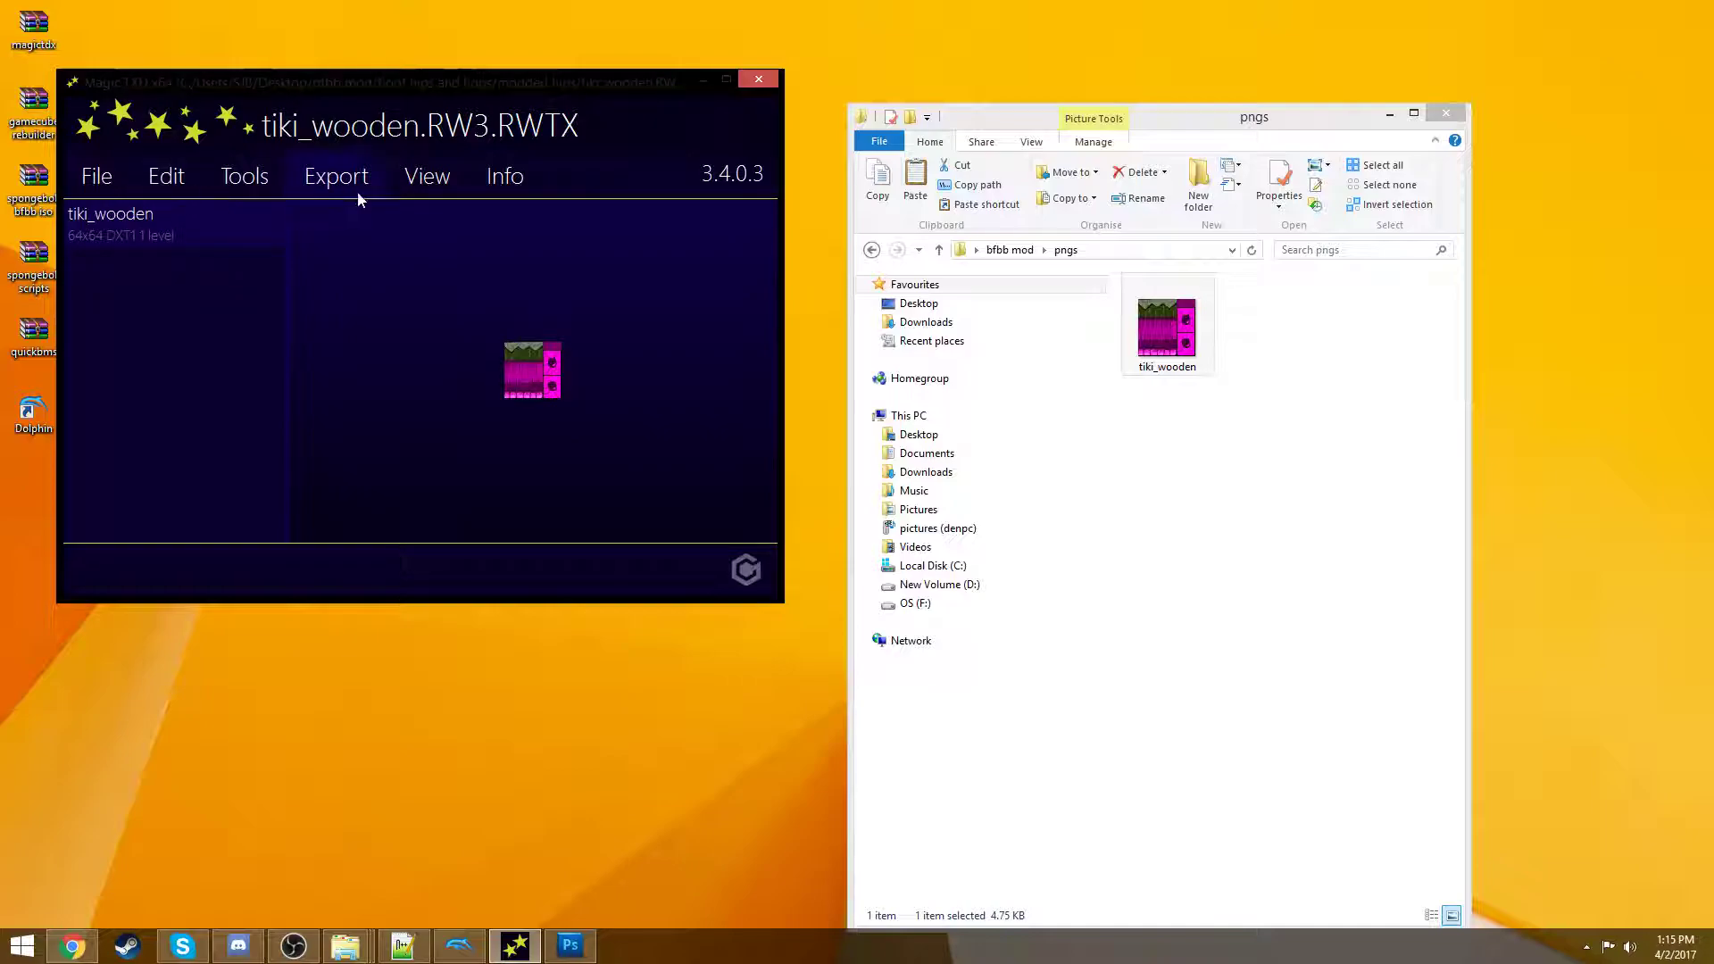
- Reopen tiki_wooden.RW3.RWTX with the Any File filter to check it, then close Magic.TXD
left_click(134, 174)
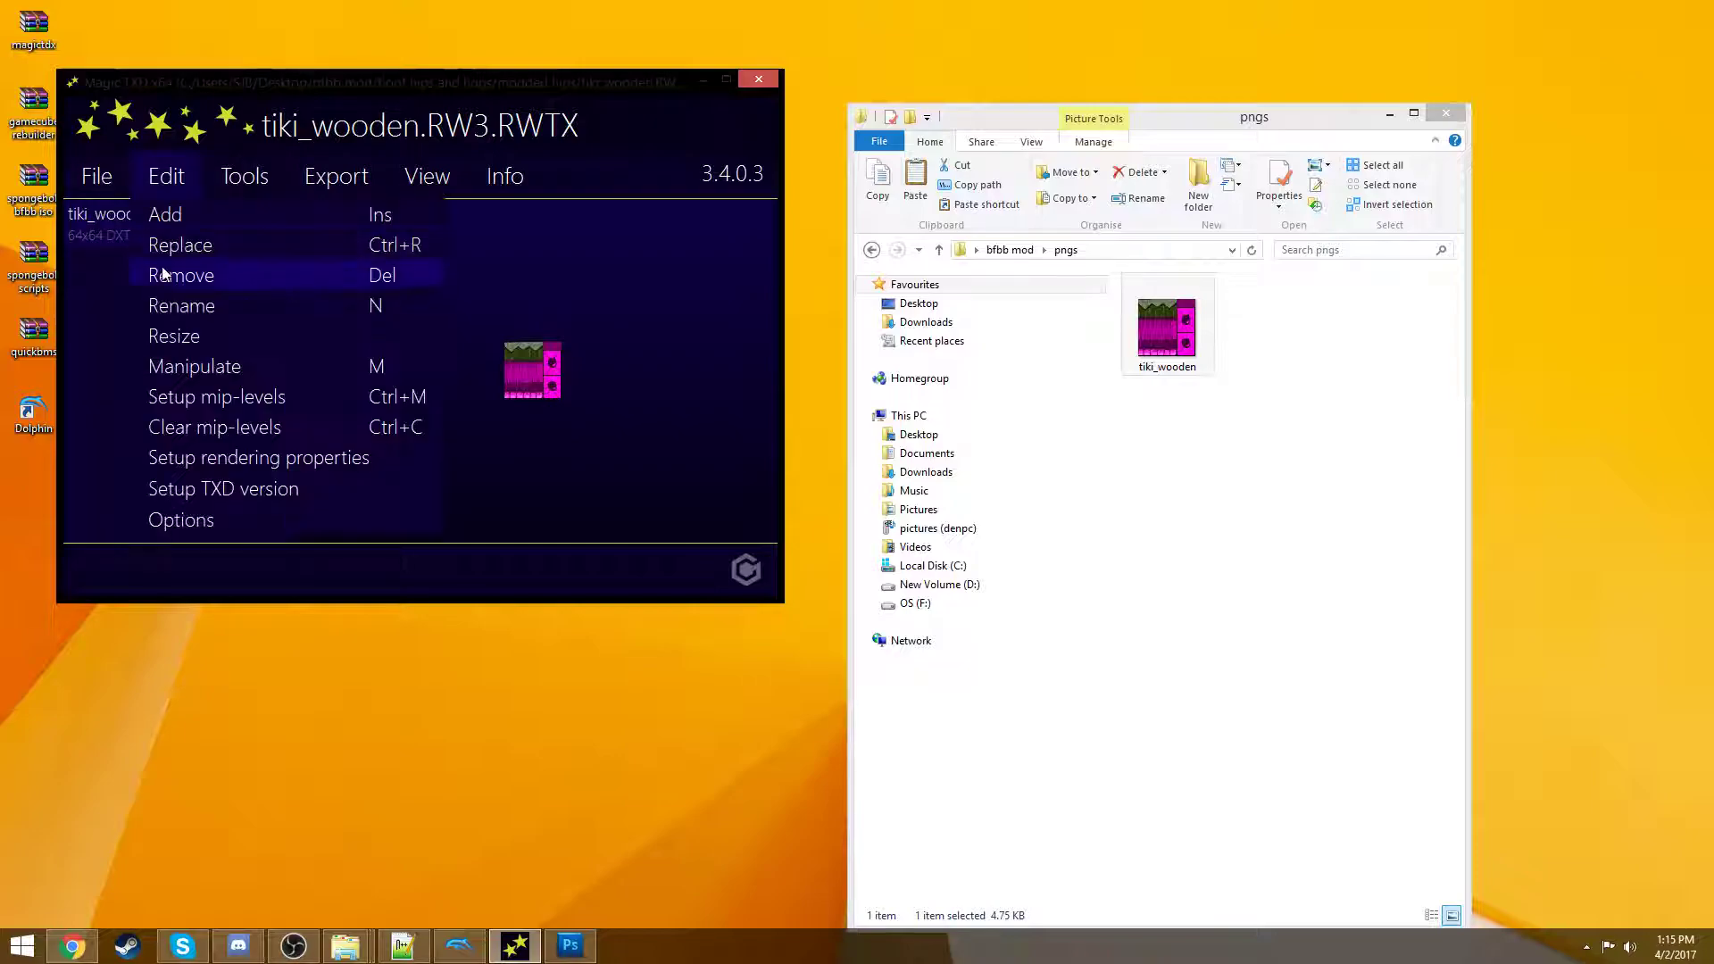
left_click(96, 175)
left_click(106, 246)
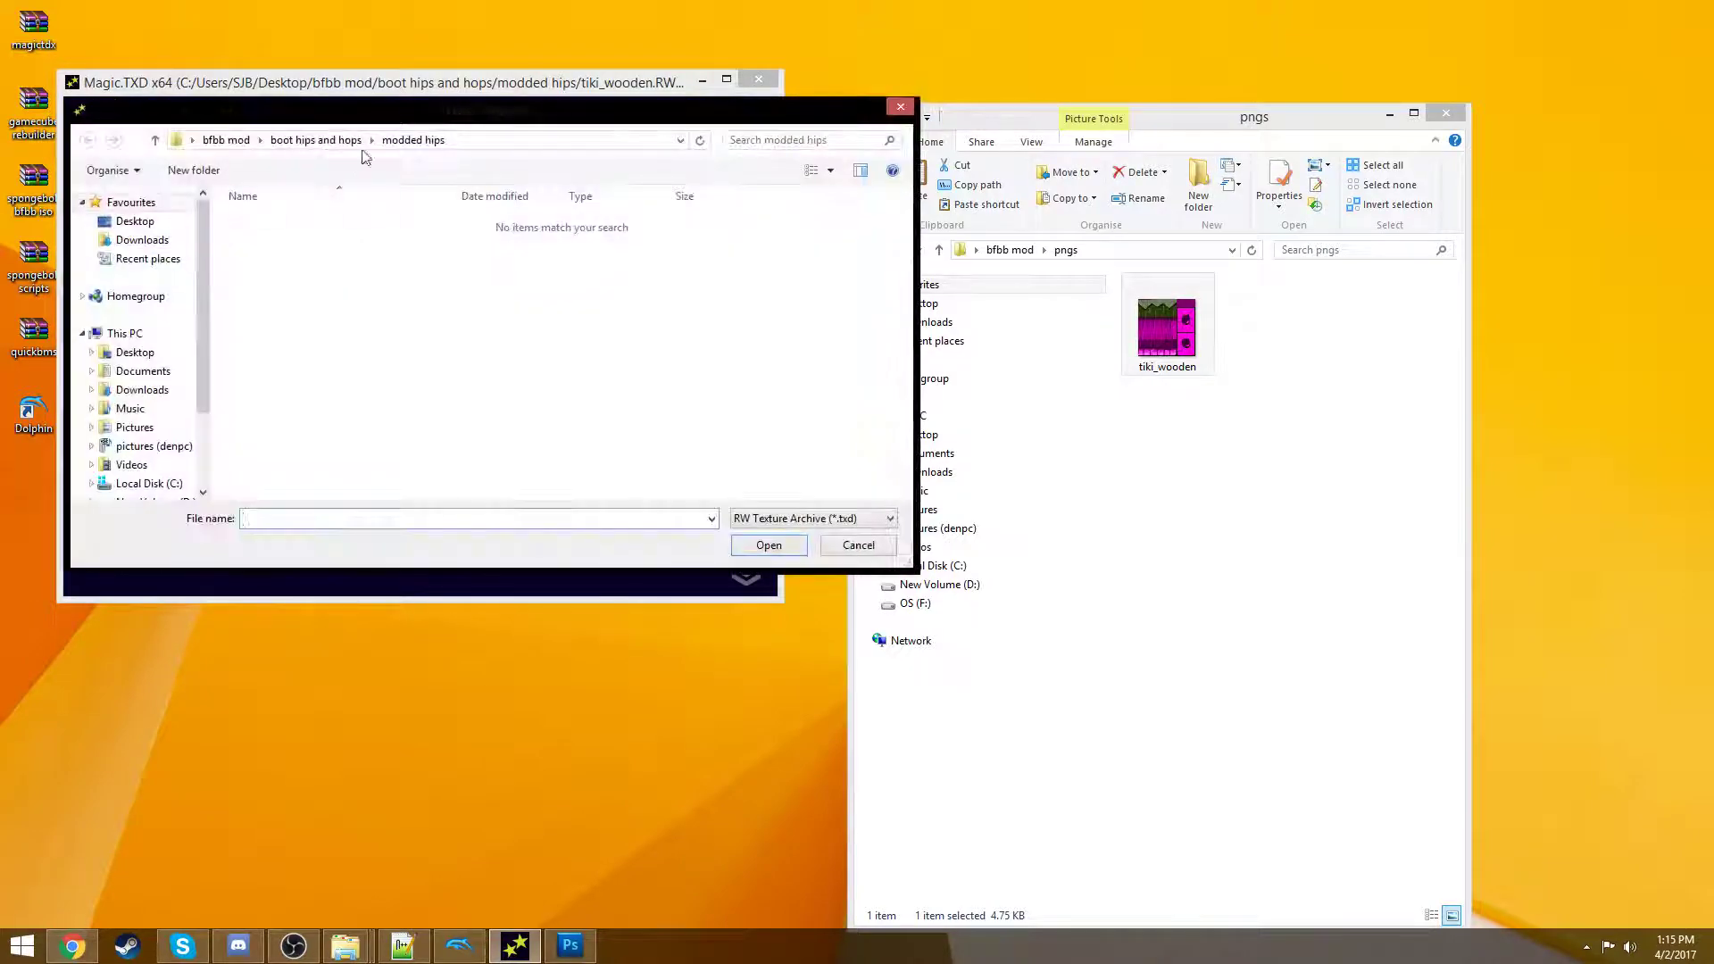
left_click(776, 518)
left_click(784, 550)
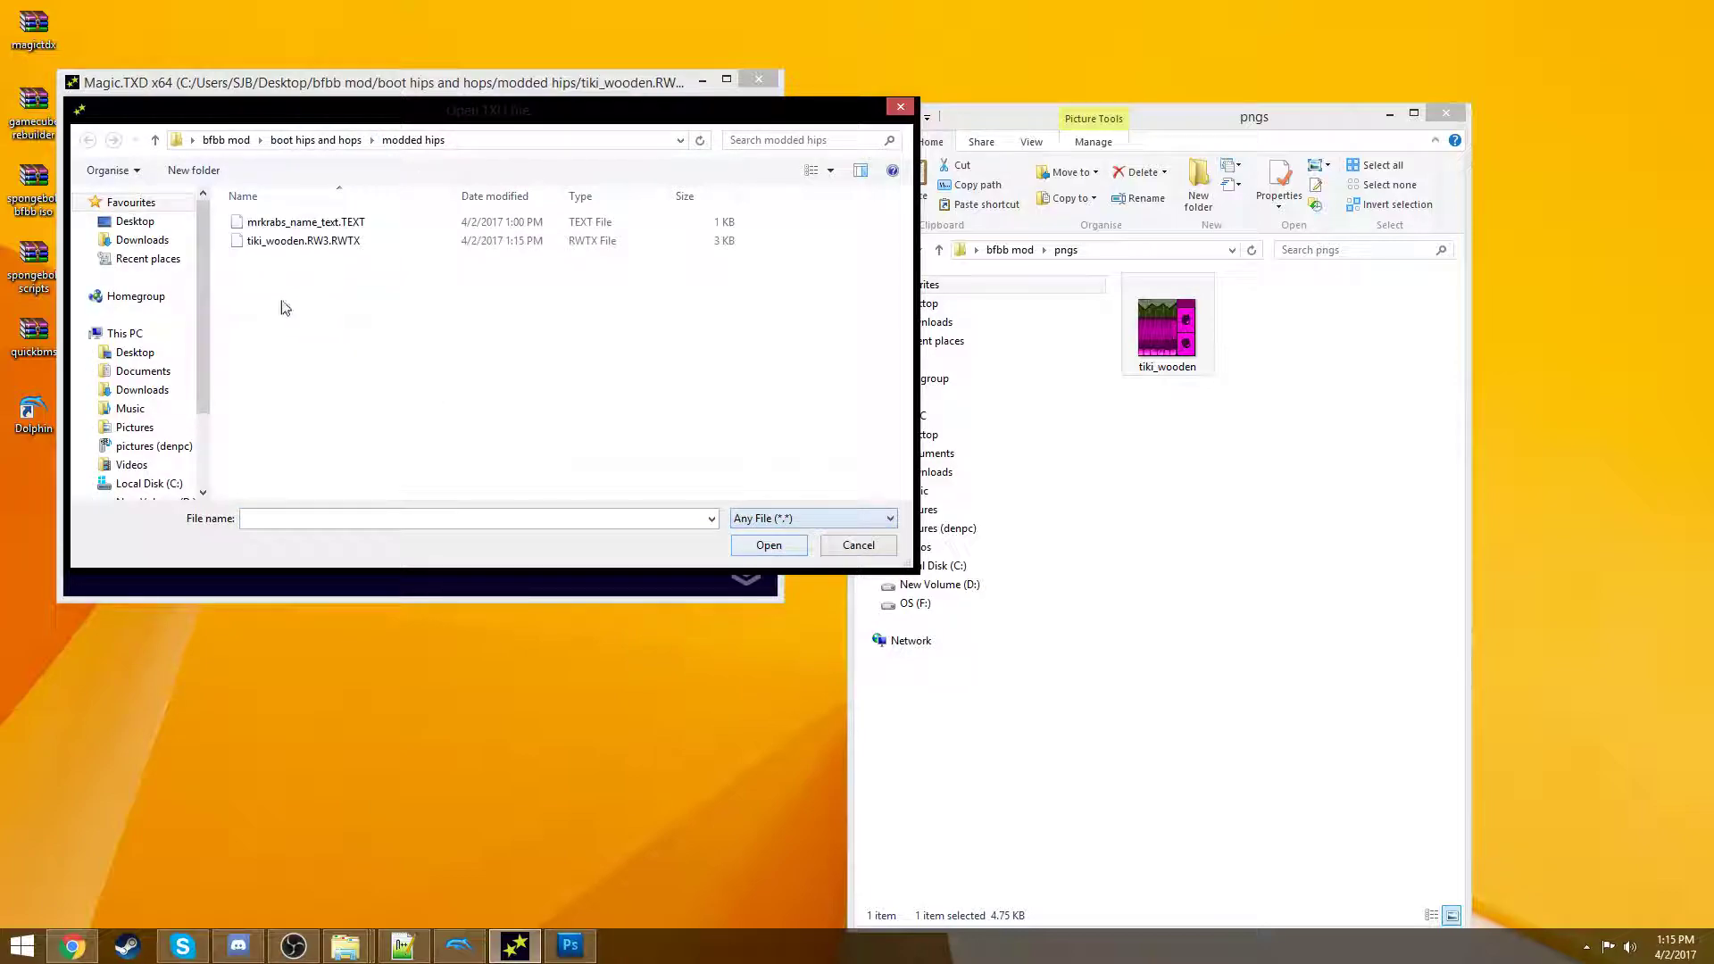
double_click(298, 238)
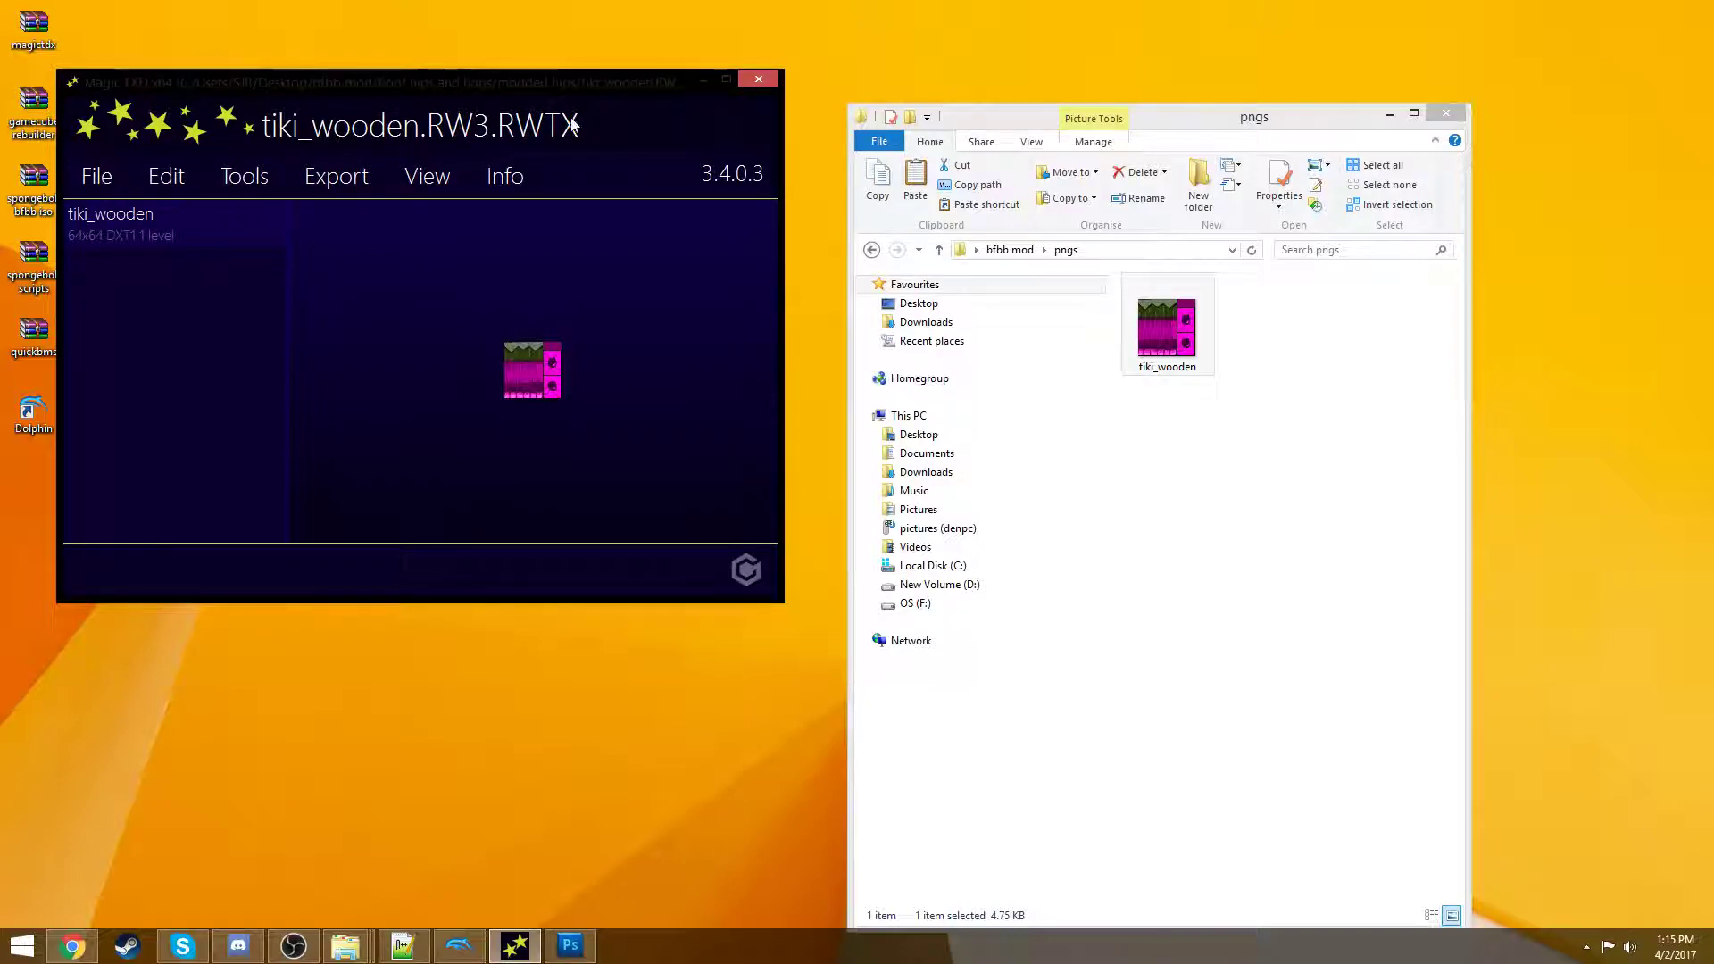
left_click(758, 80)
left_click(1180, 420)
- Open the quickbms folder in a maximized Explorer and run reimport.bat
left_click(1007, 250)
left_click_drag(1185, 138, 1188, 2)
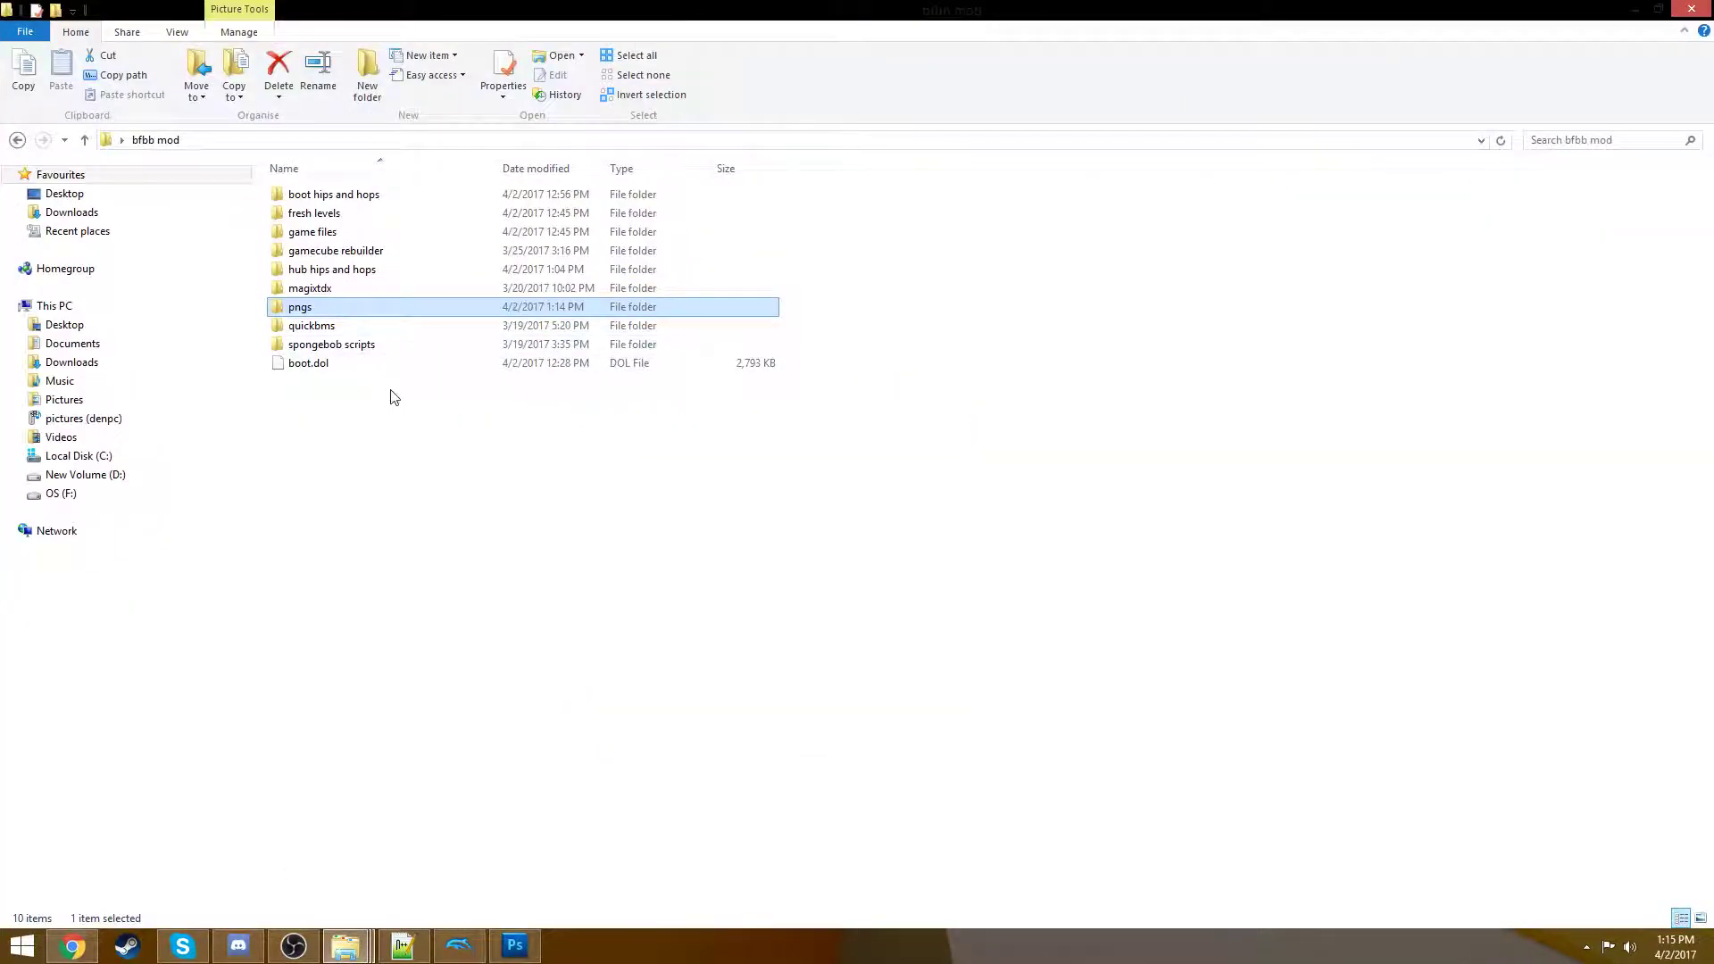
double_click(326, 327)
left_click(316, 272)
double_click(316, 275)
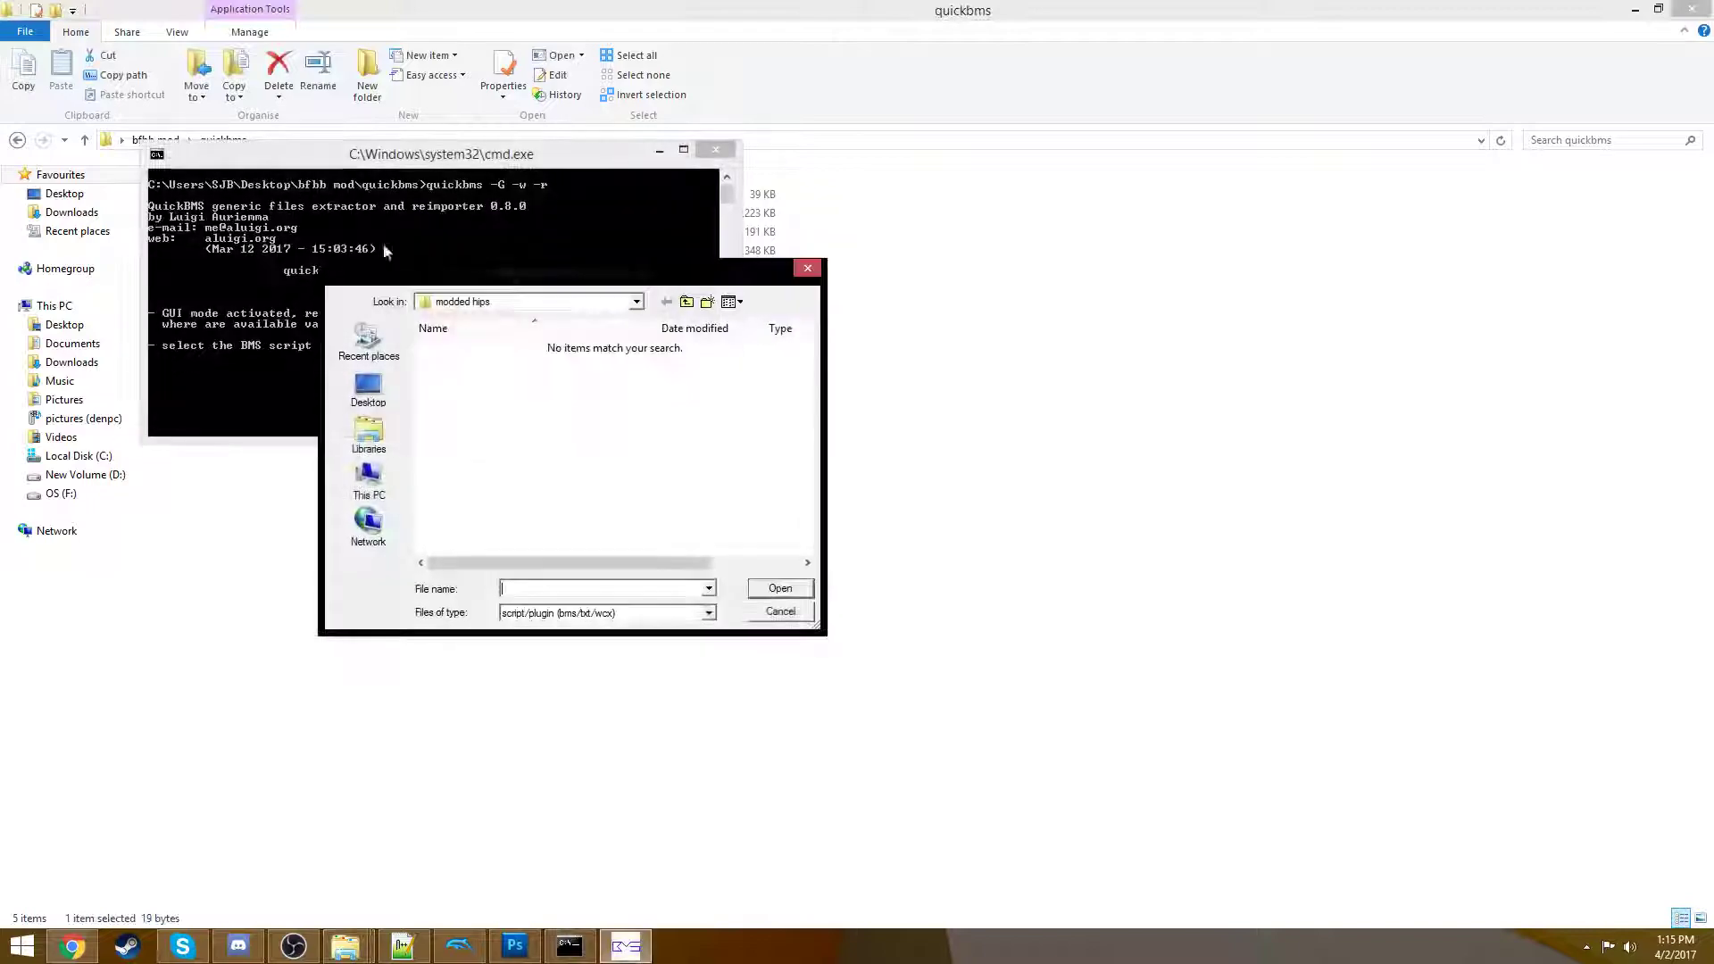
- Choose the SpongeBobBBBPS2hop.bms script from the spongebob scripts folder
left_click(535, 302)
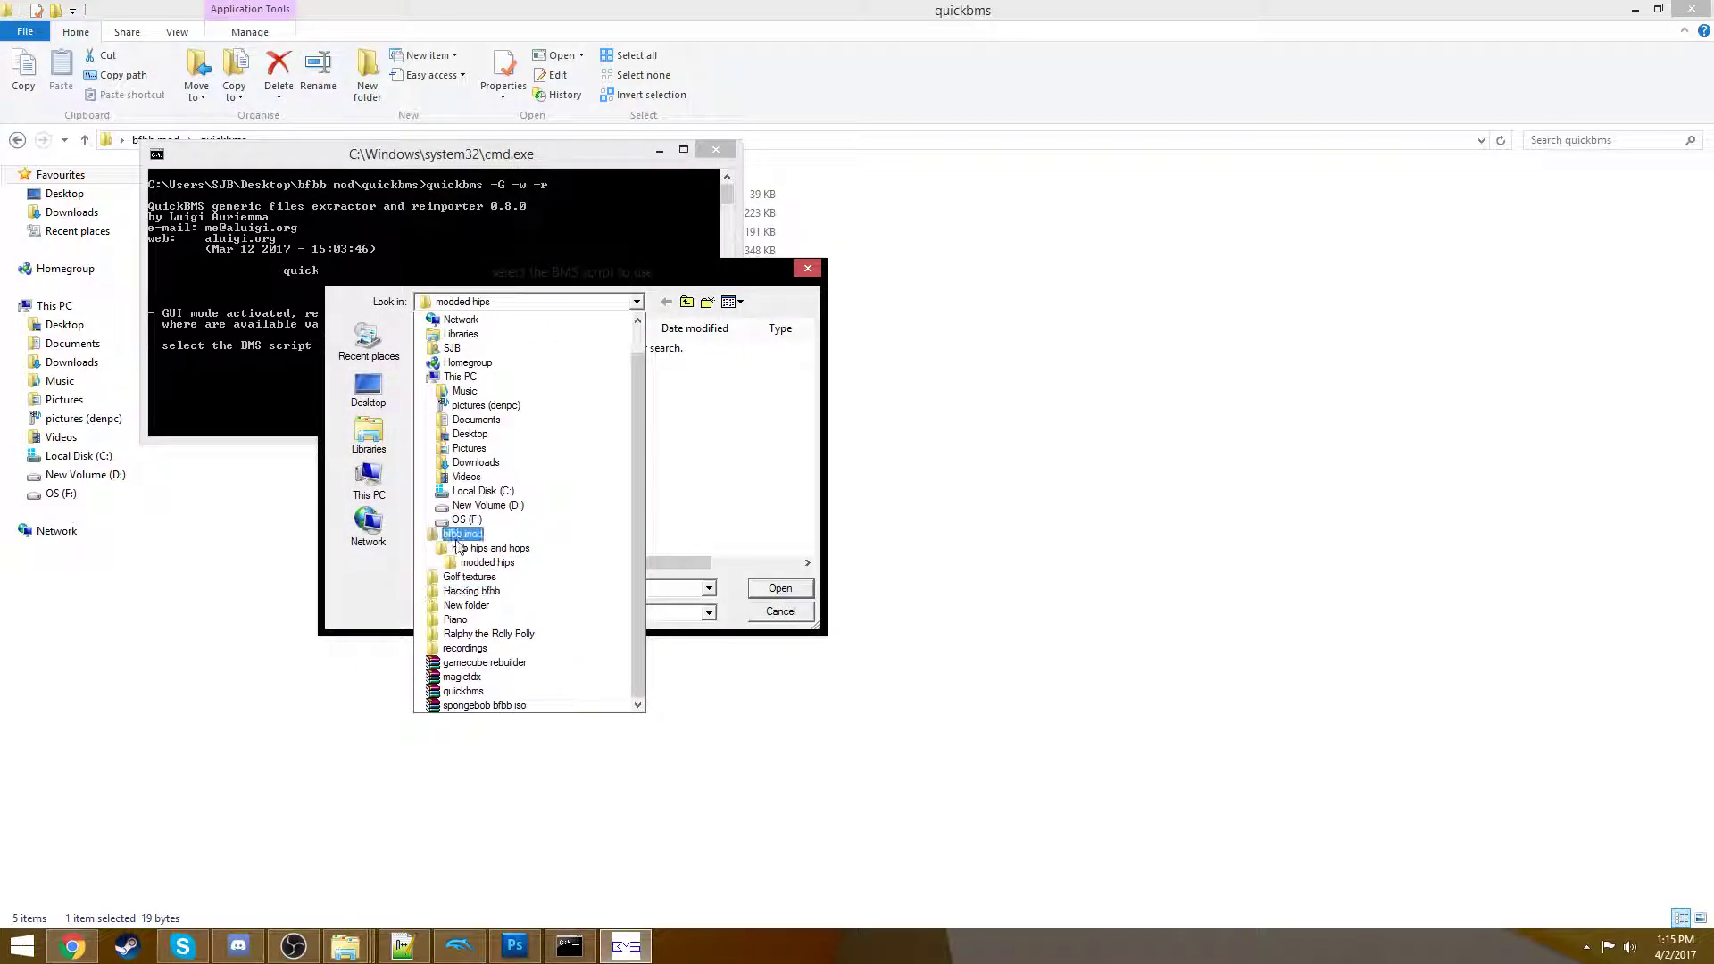
left_click(463, 534)
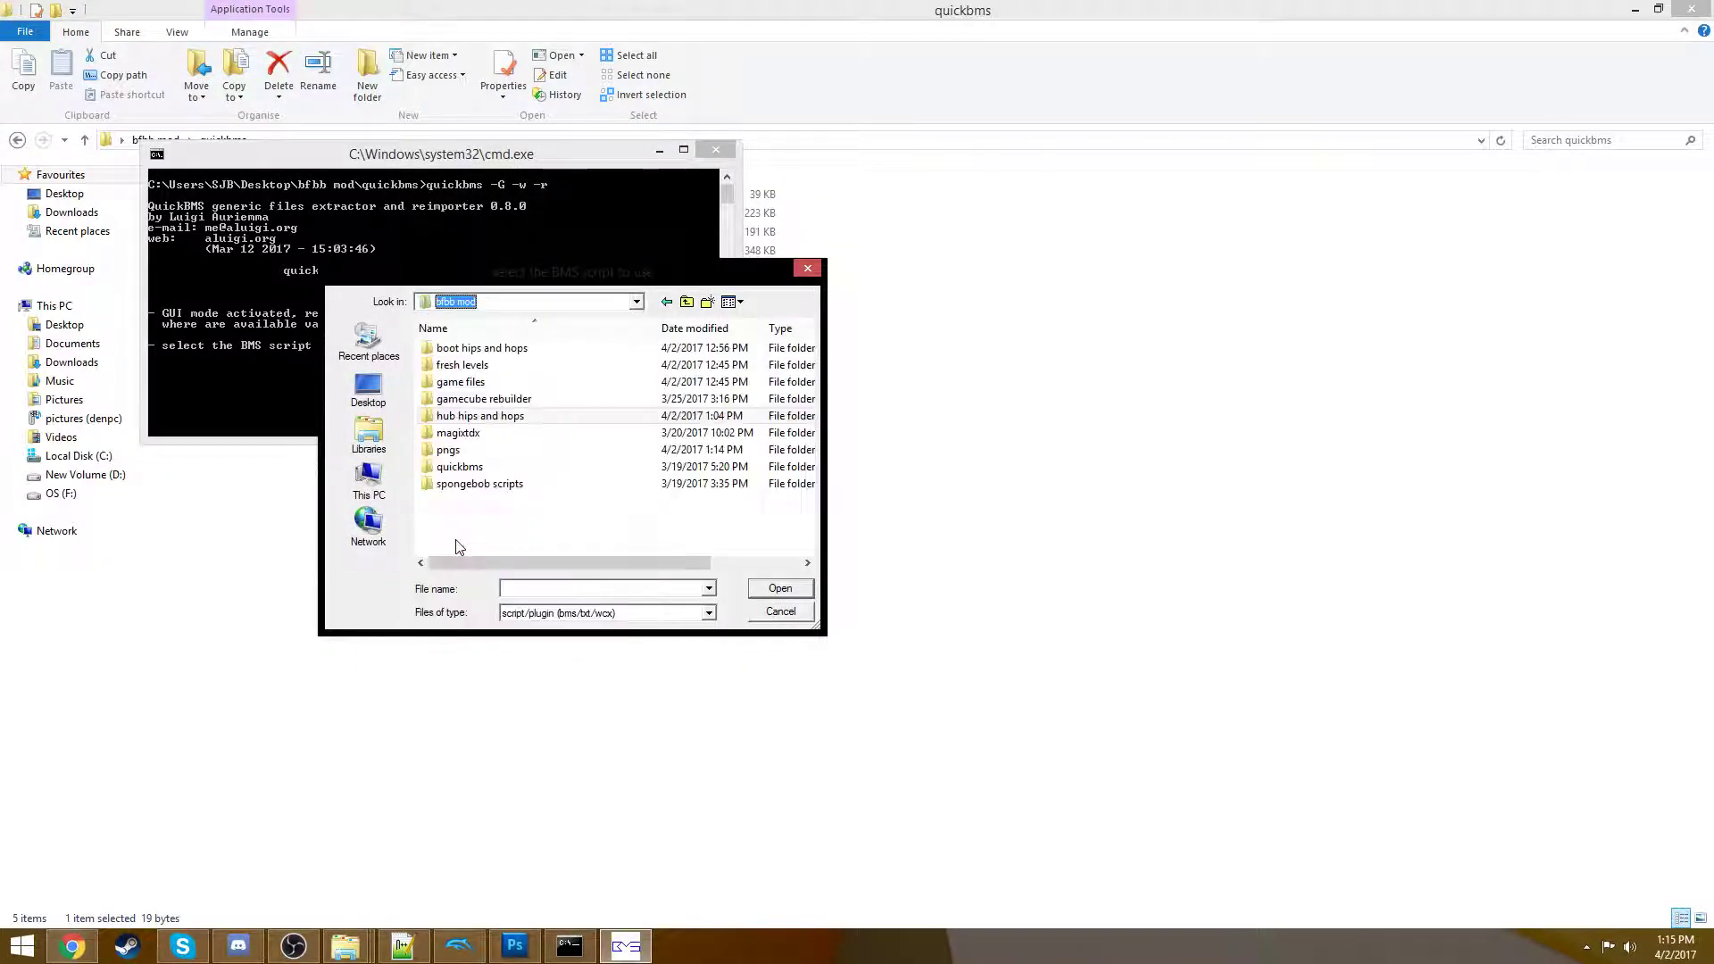
double_click(482, 348)
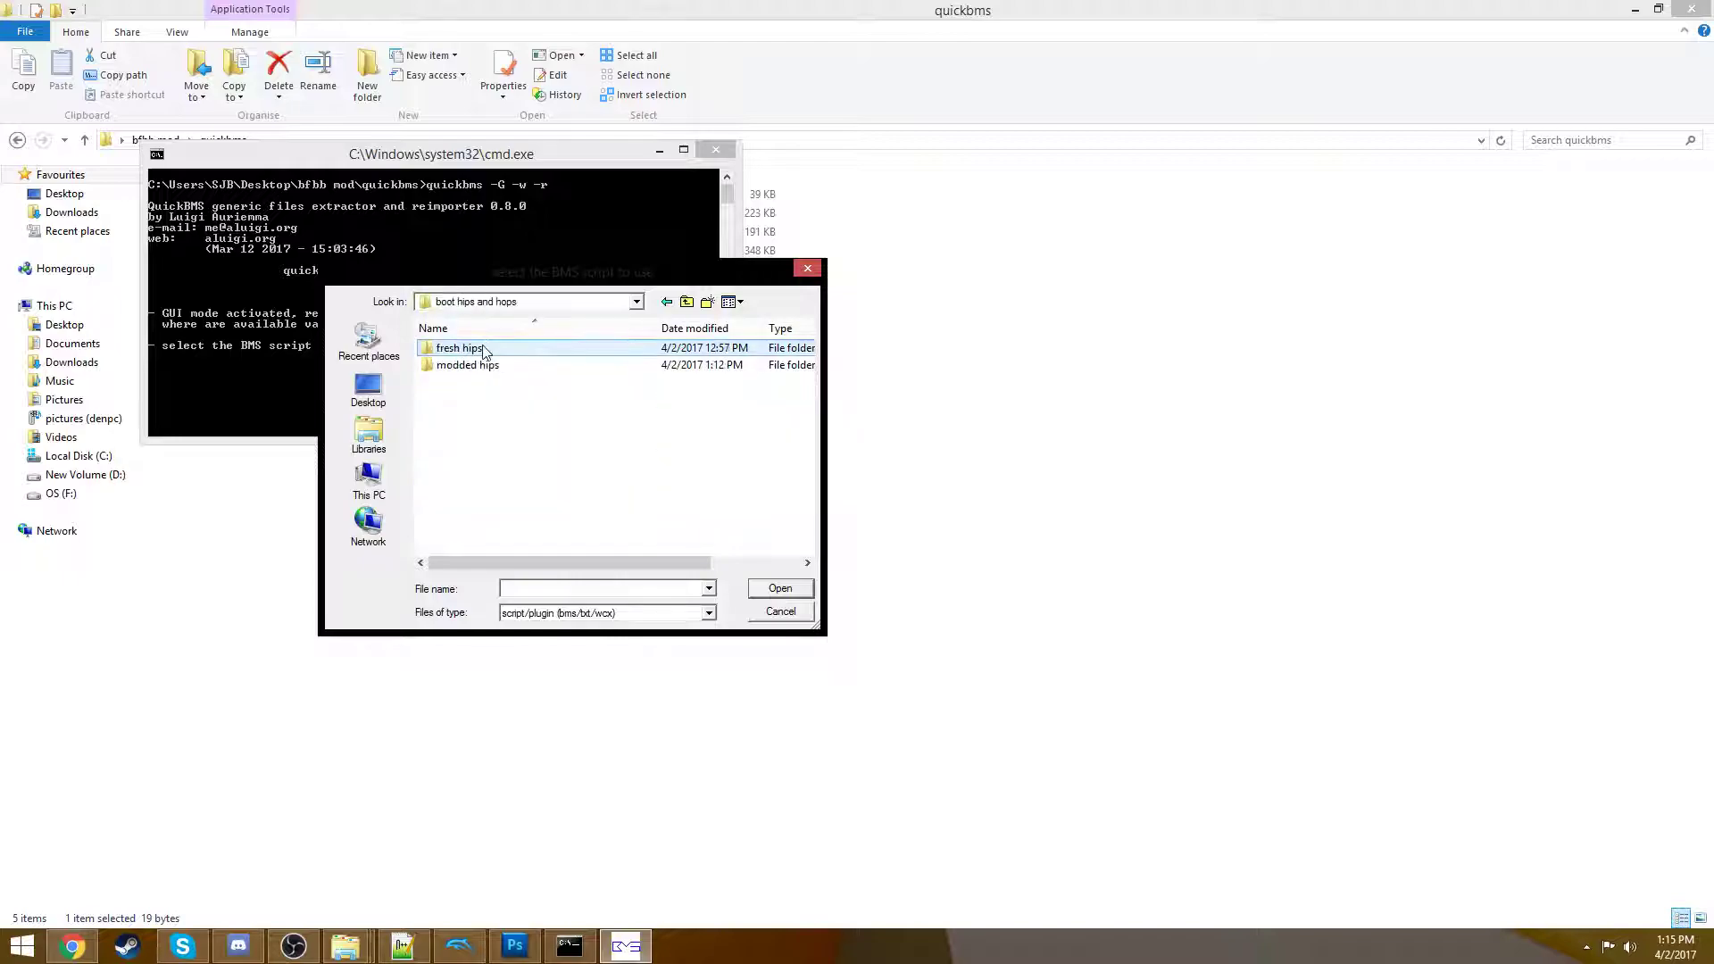
left_click(554, 303)
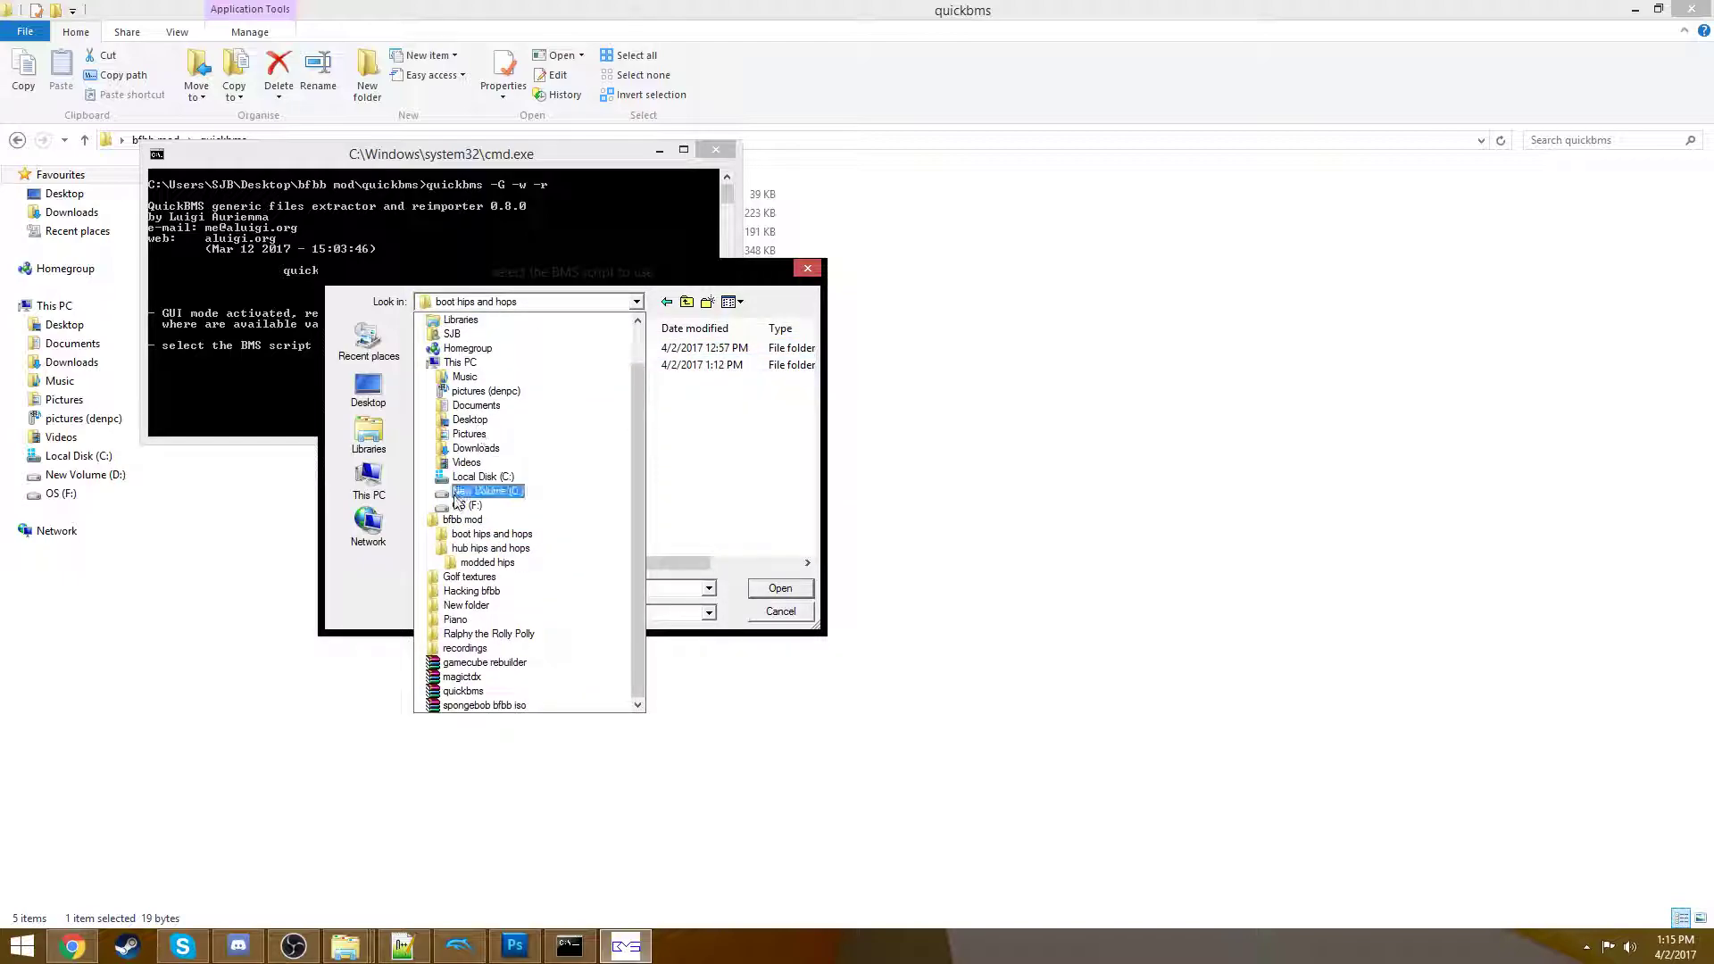
left_click(450, 534)
double_click(473, 484)
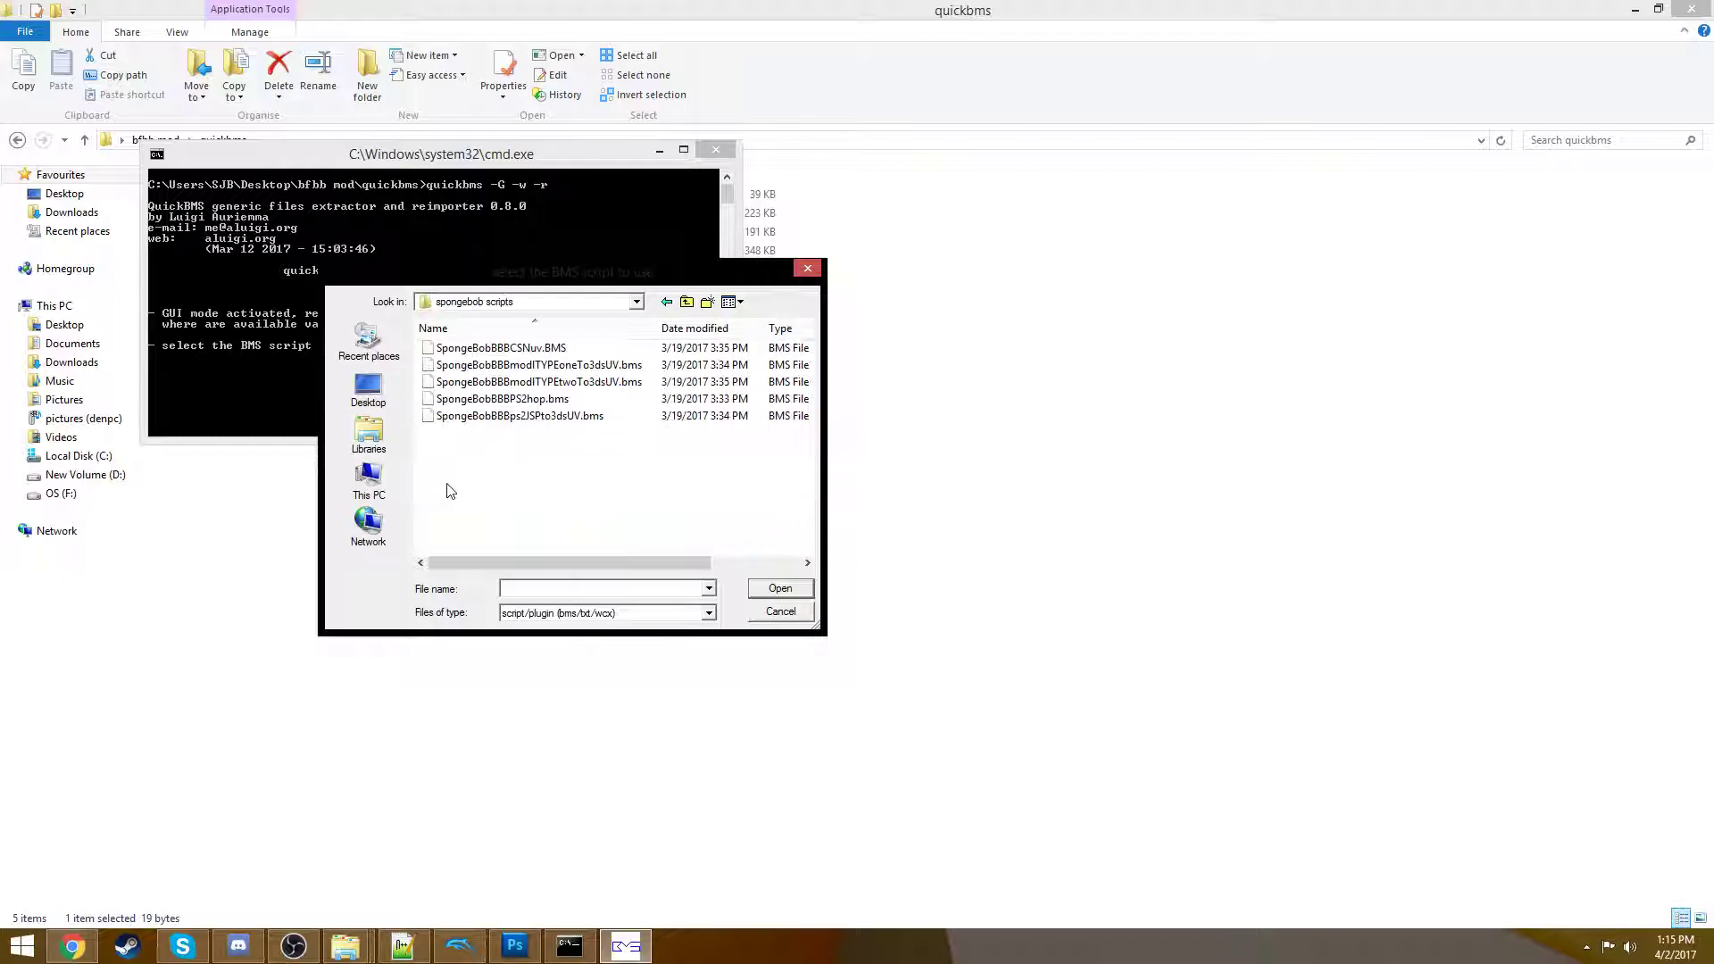
left_click(493, 400)
double_click(492, 400)
- Select game files\boot.HIP as the archive to reimport into
left_click(547, 303)
left_click(457, 553)
double_click(461, 382)
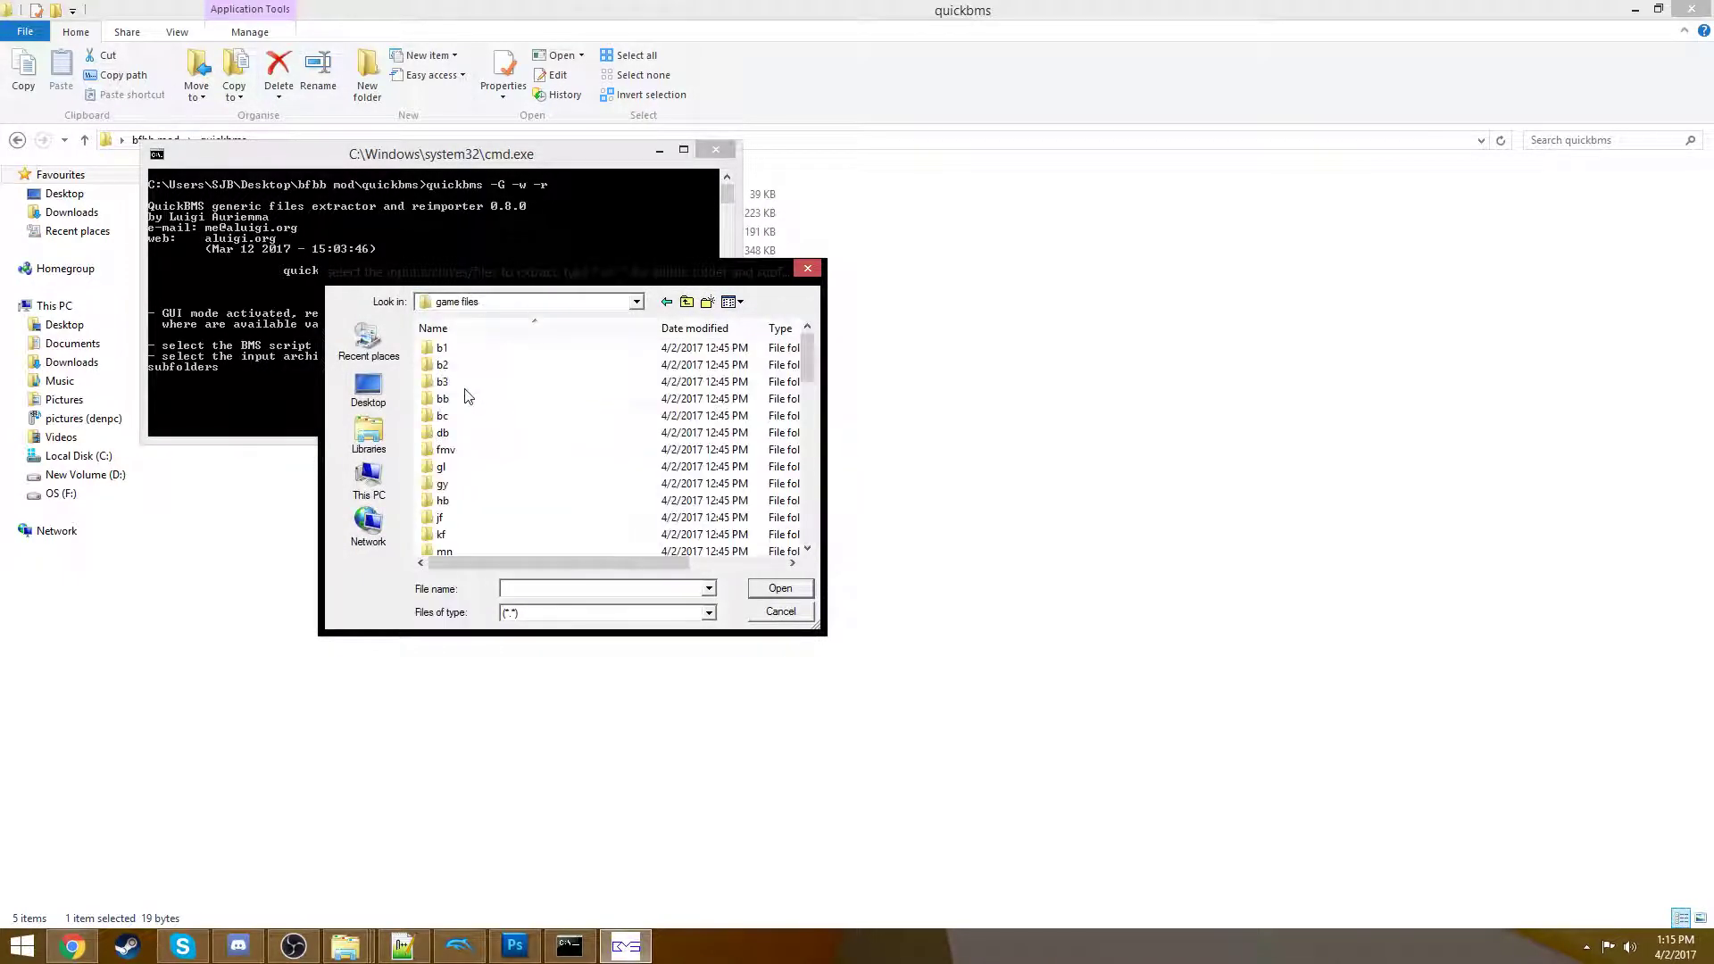
scroll(469, 415, "down", 2)
scroll(473, 424, "down", 3)
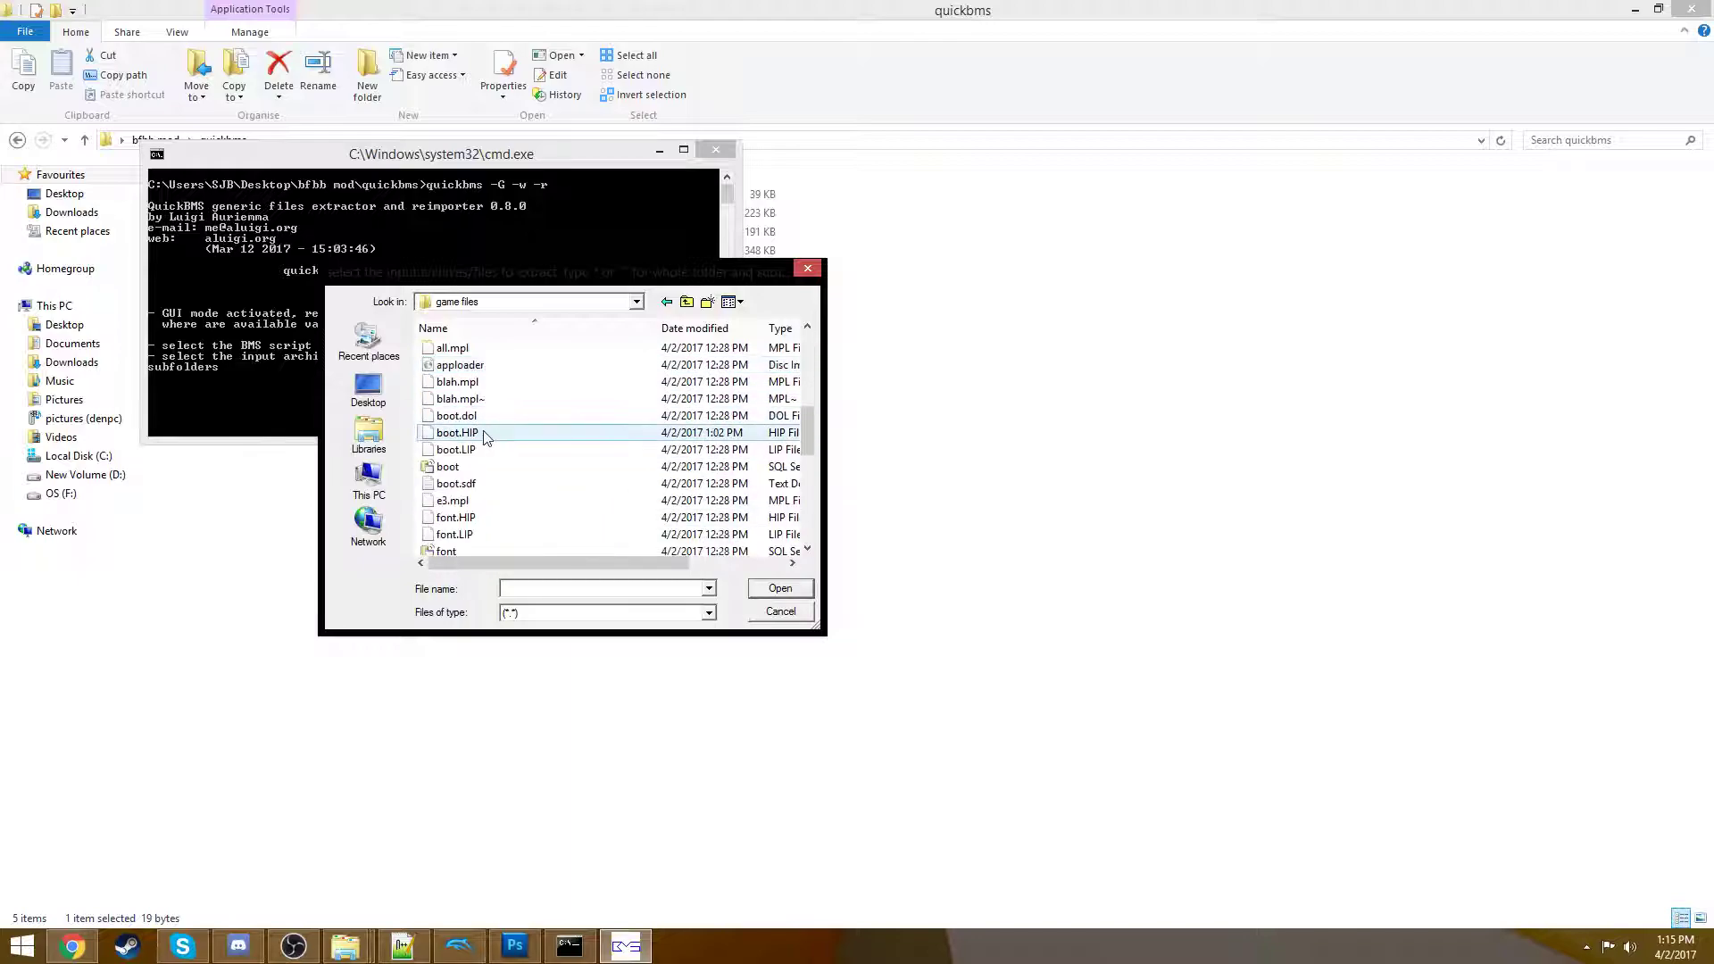
double_click(481, 434)
- Set boot hips and hops\modded hips as the source folder, then close the finished console
left_click(569, 302)
left_click(457, 547)
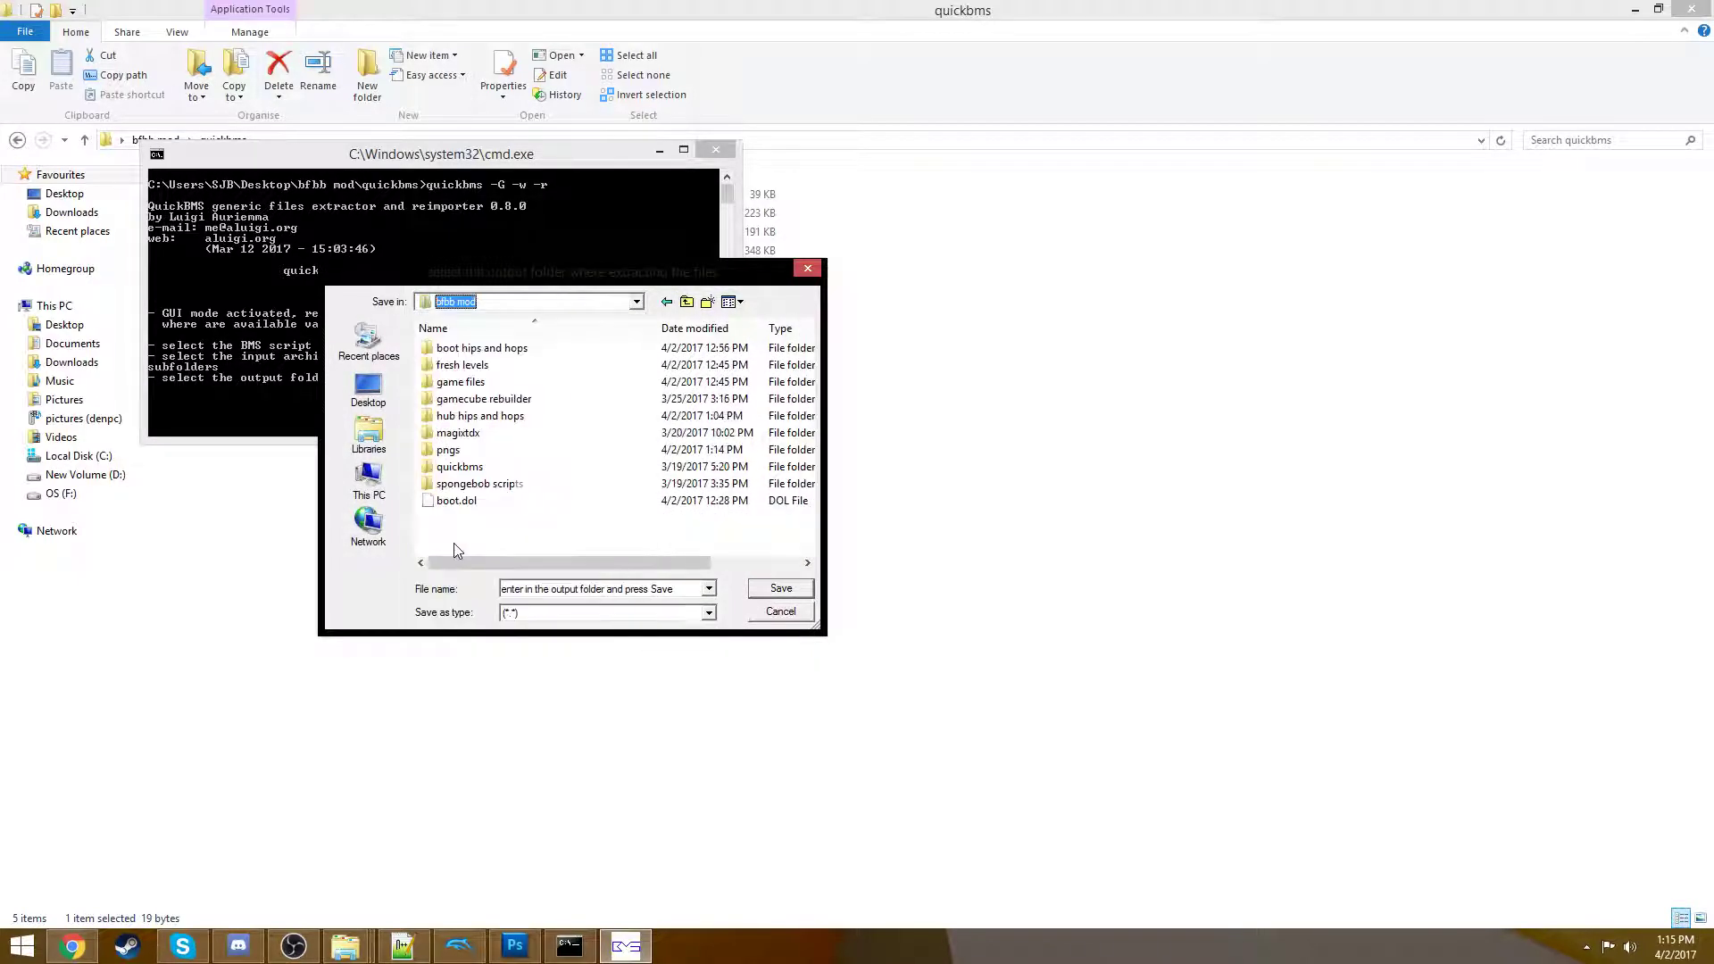
double_click(464, 355)
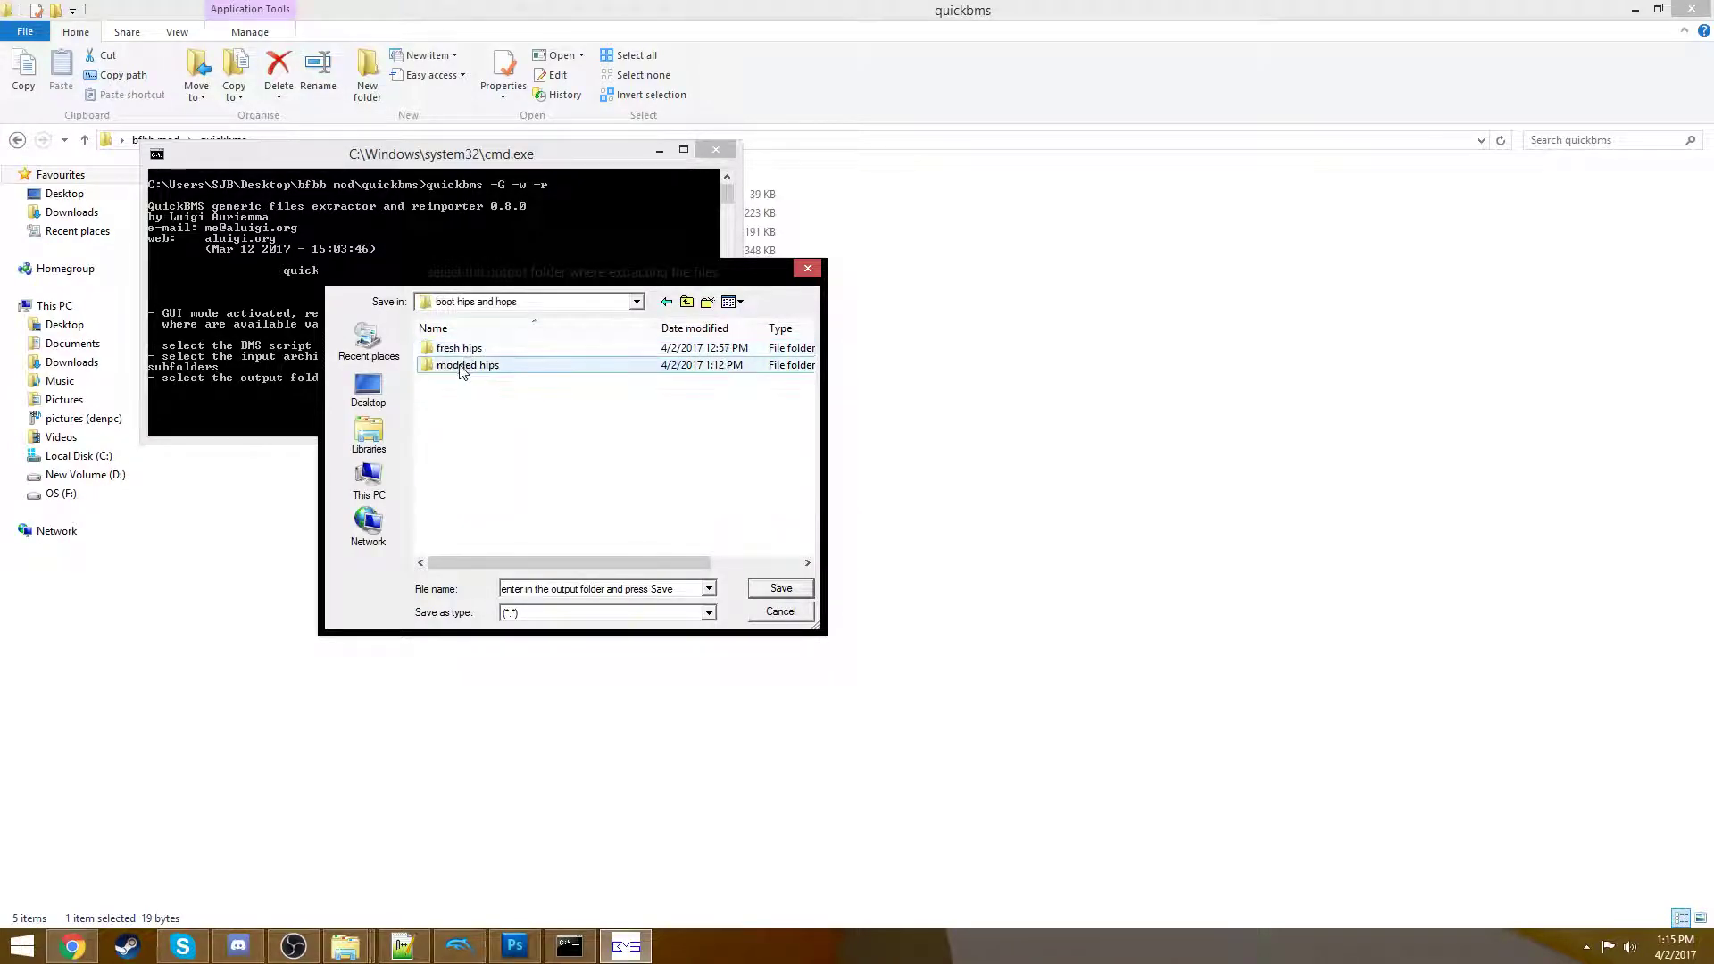
double_click(464, 365)
left_click(776, 589)
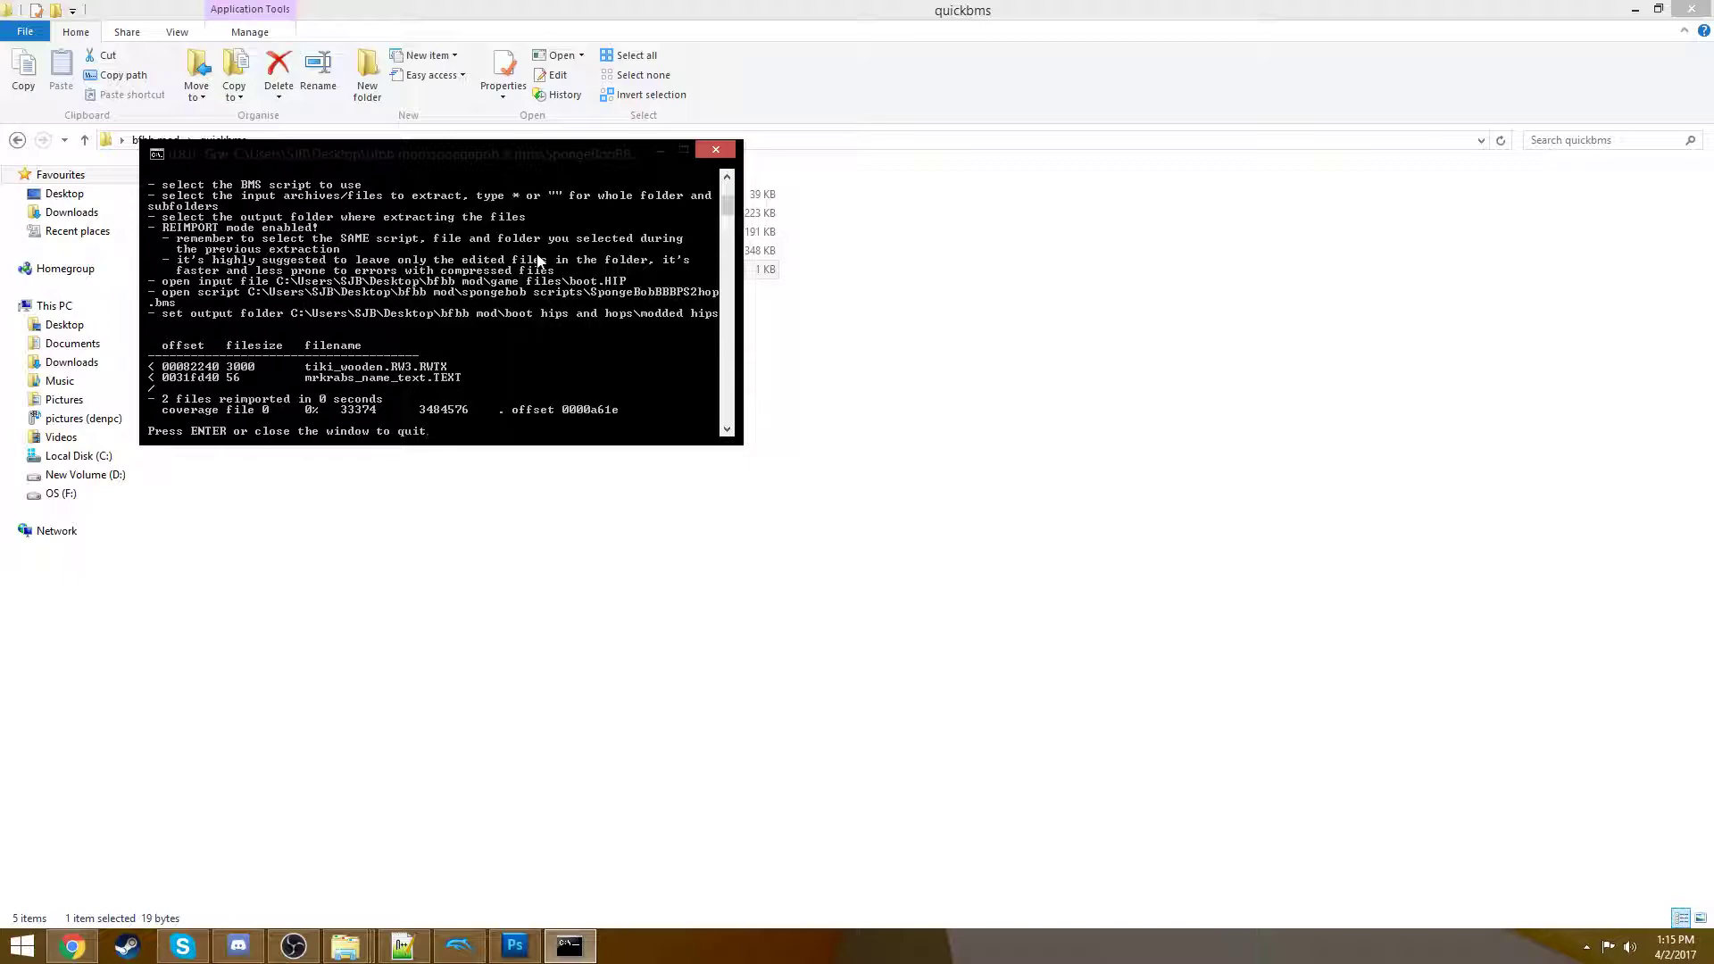
key("Return")
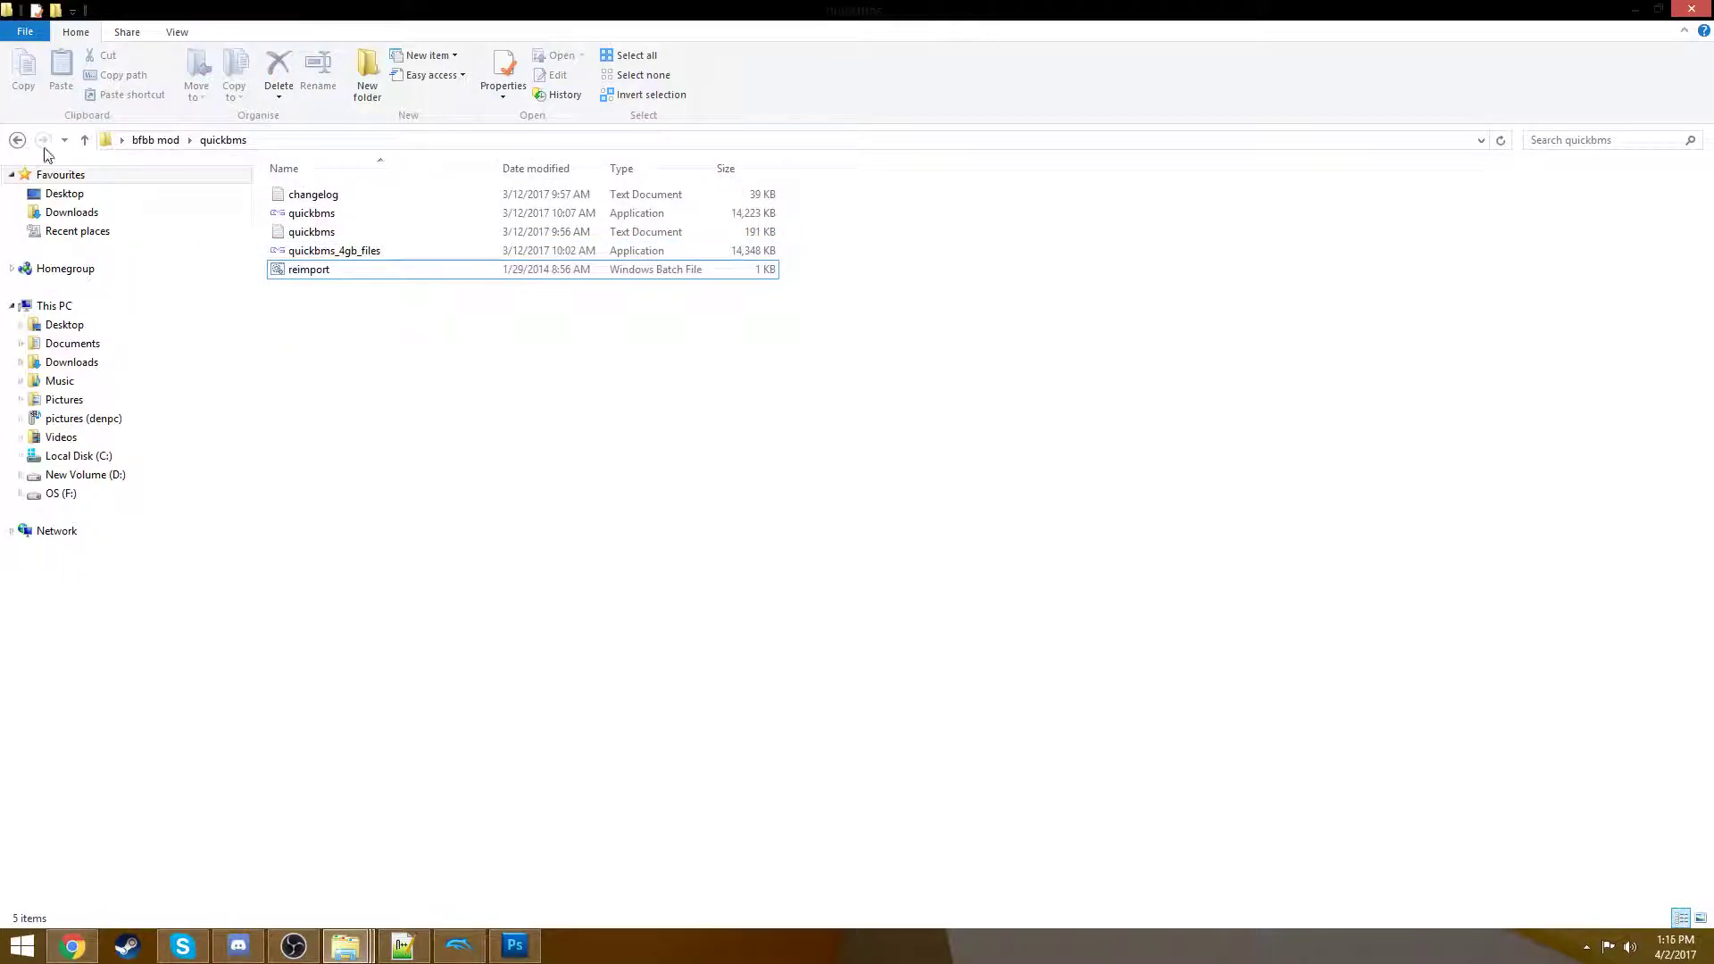
- Launch Dolphin and boot the modified boot.dol in a maximized game window
left_click(16, 140)
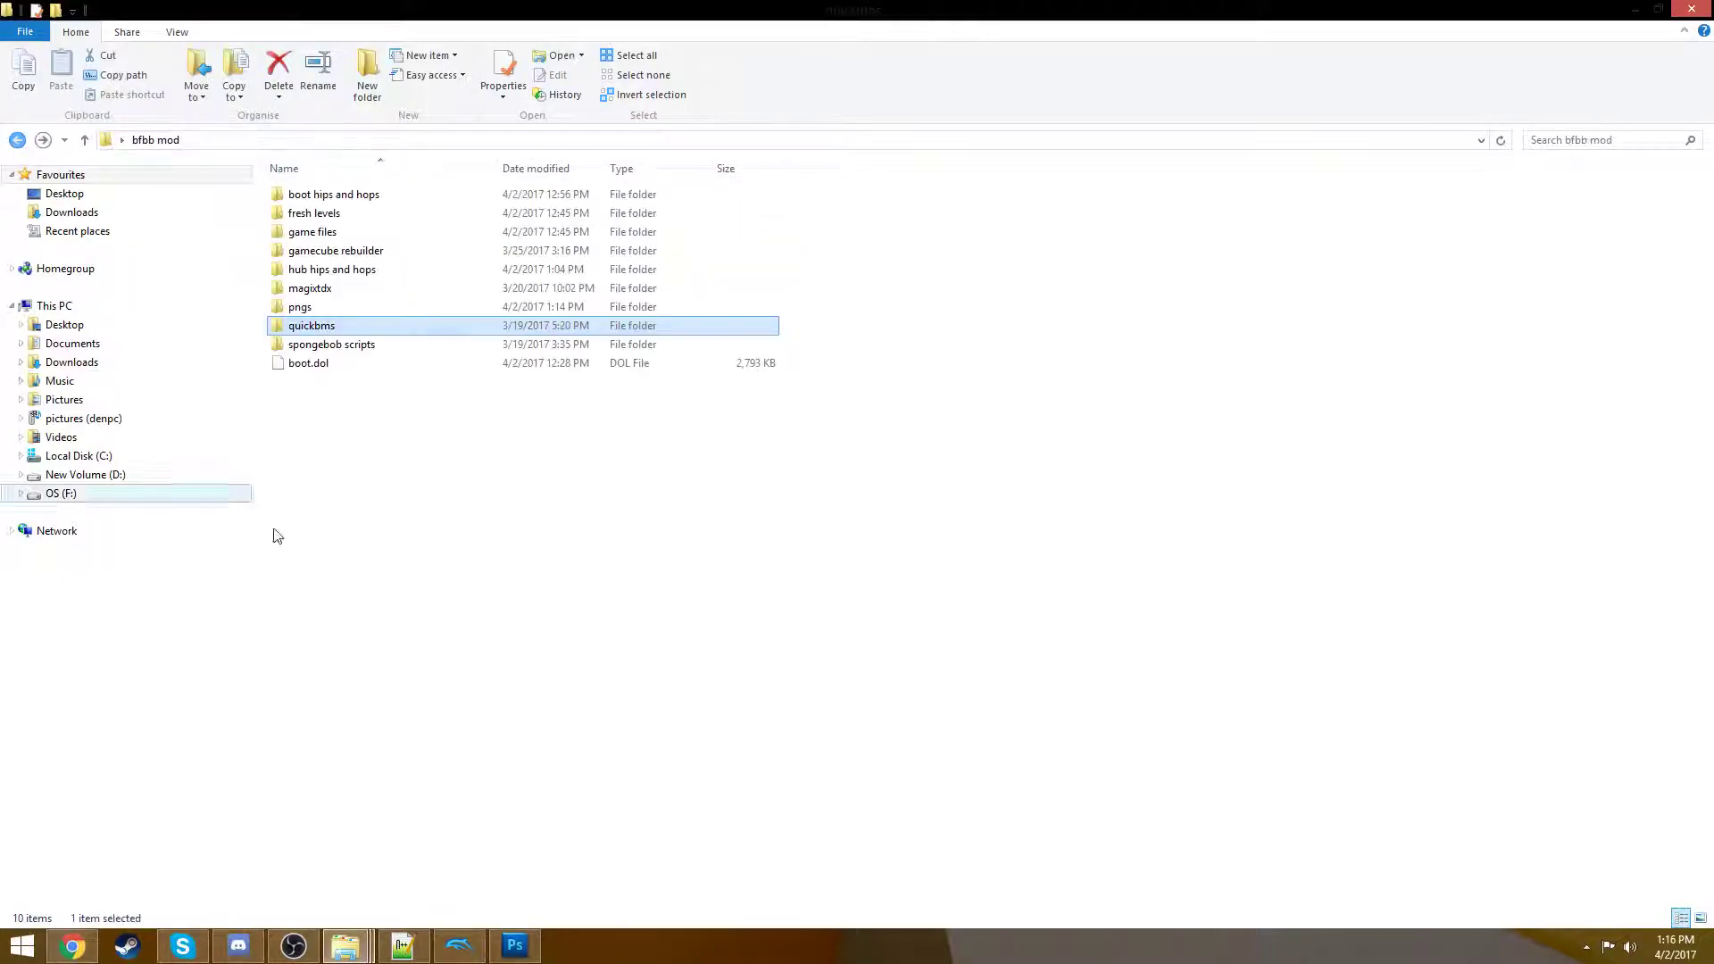
left_click(1635, 9)
double_click(42, 411)
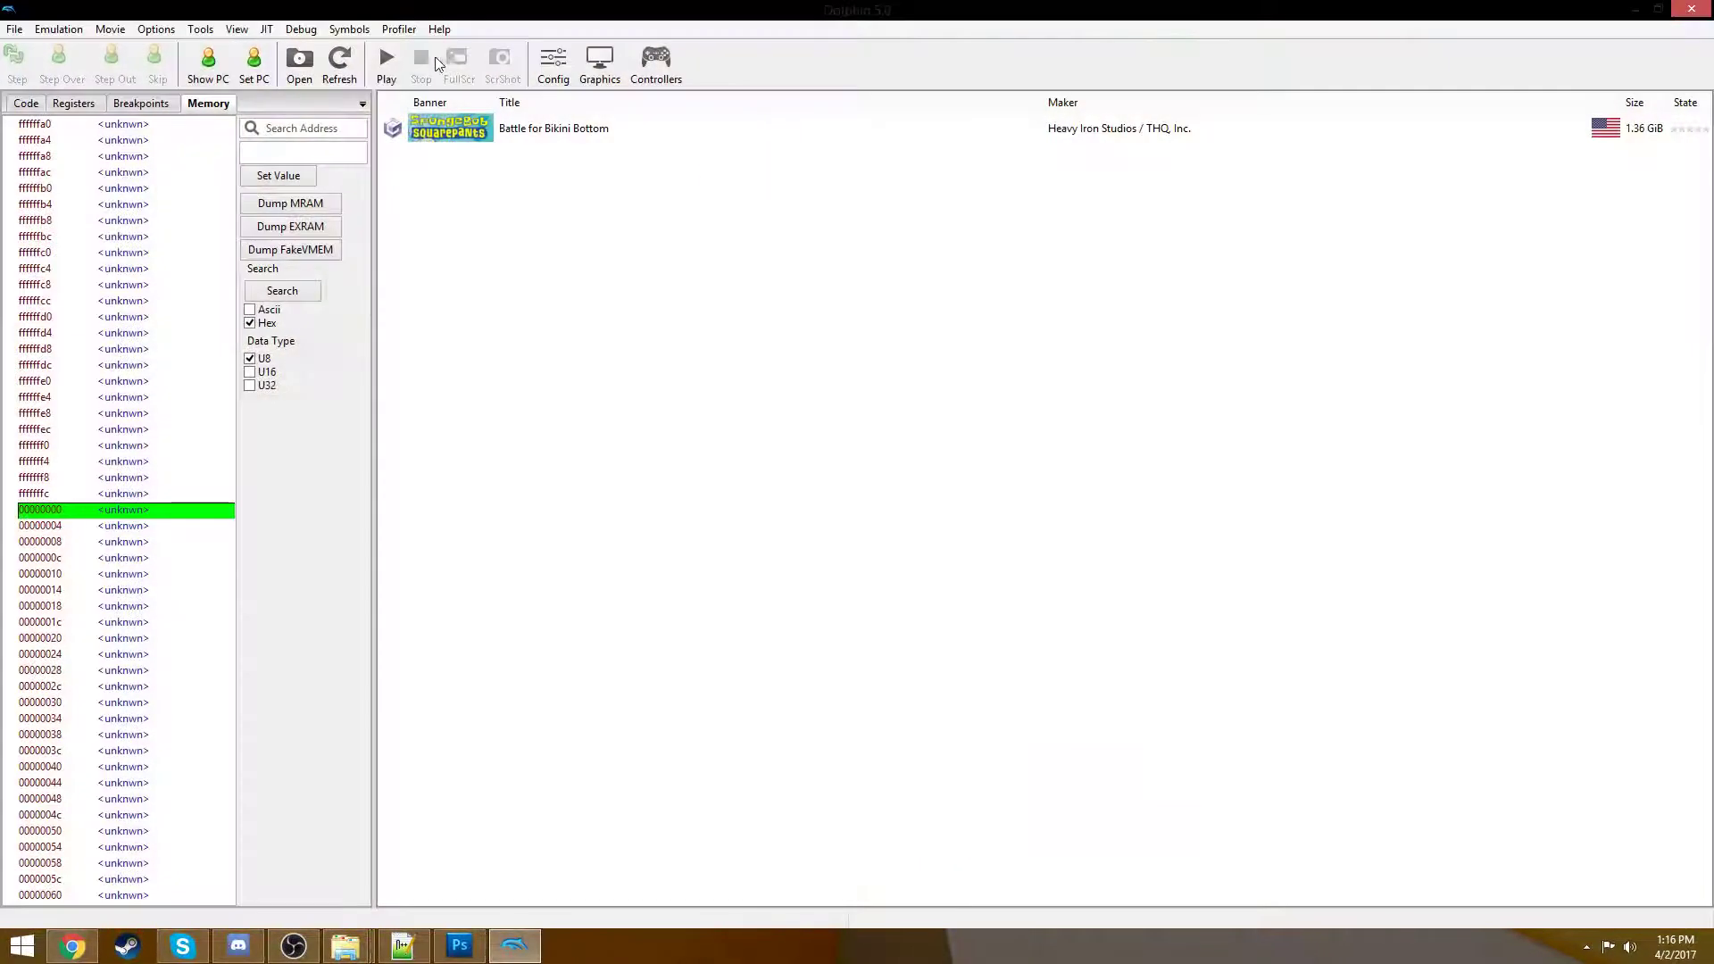
left_click(300, 64)
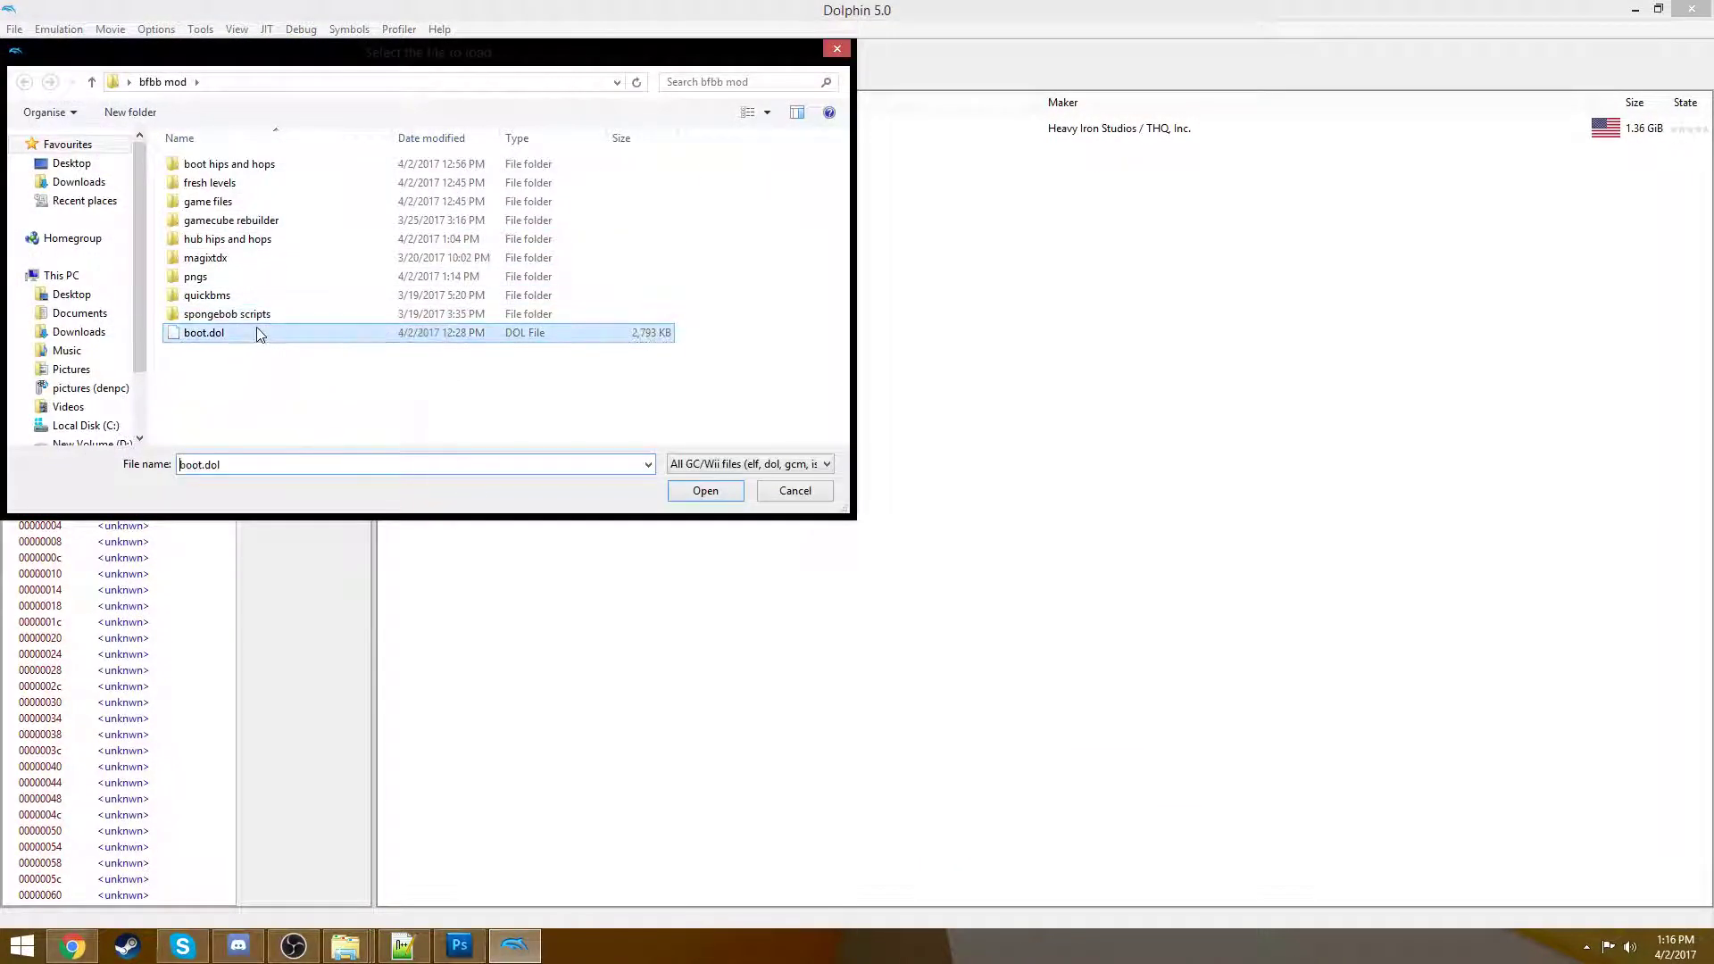
double_click(256, 332)
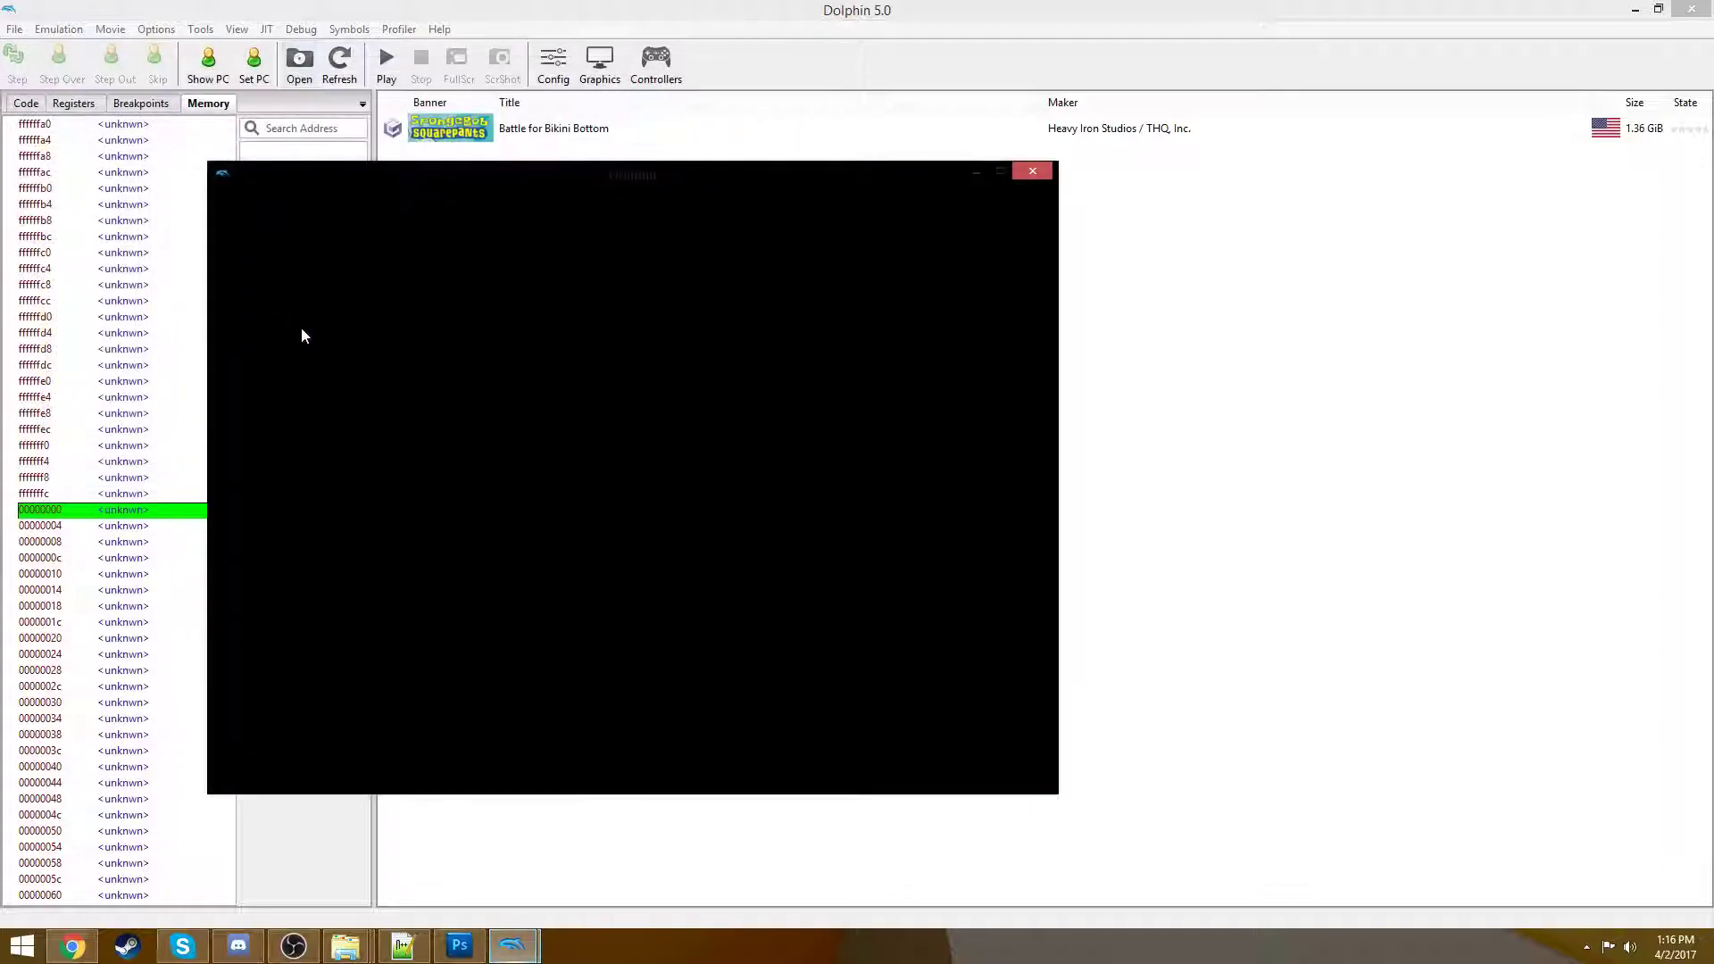
left_click(1005, 169)
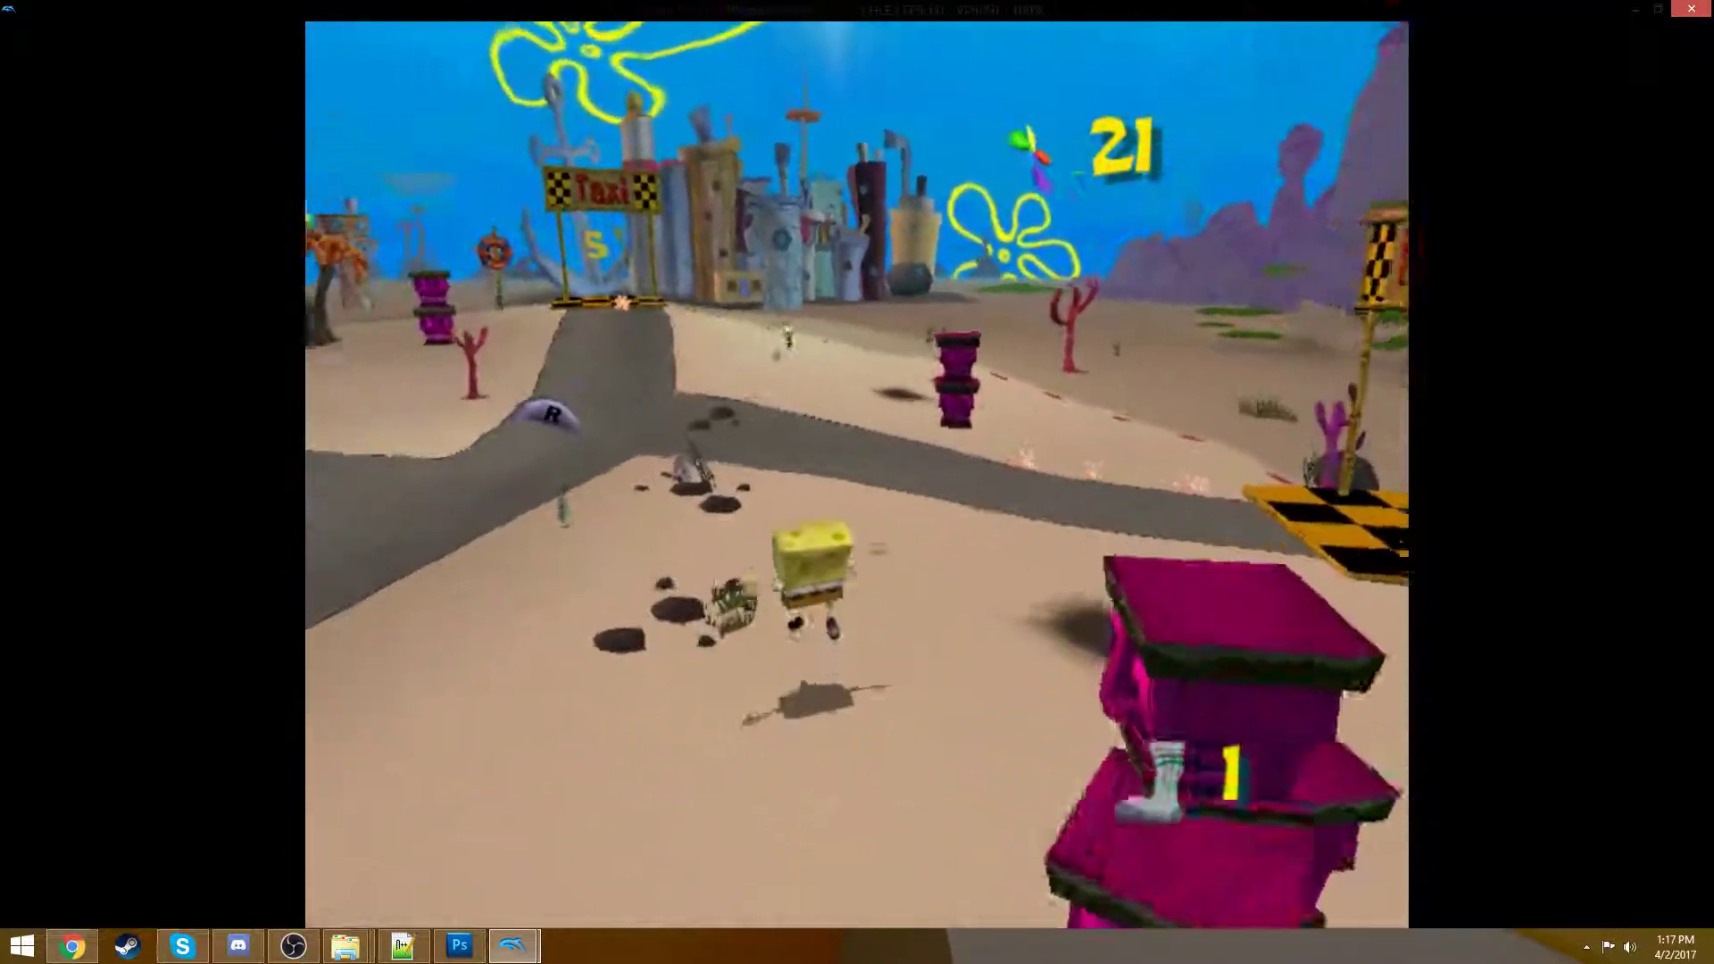
- Pause the game once the pink tikis are seen and bring Dolphin's main window forward
key("Return")
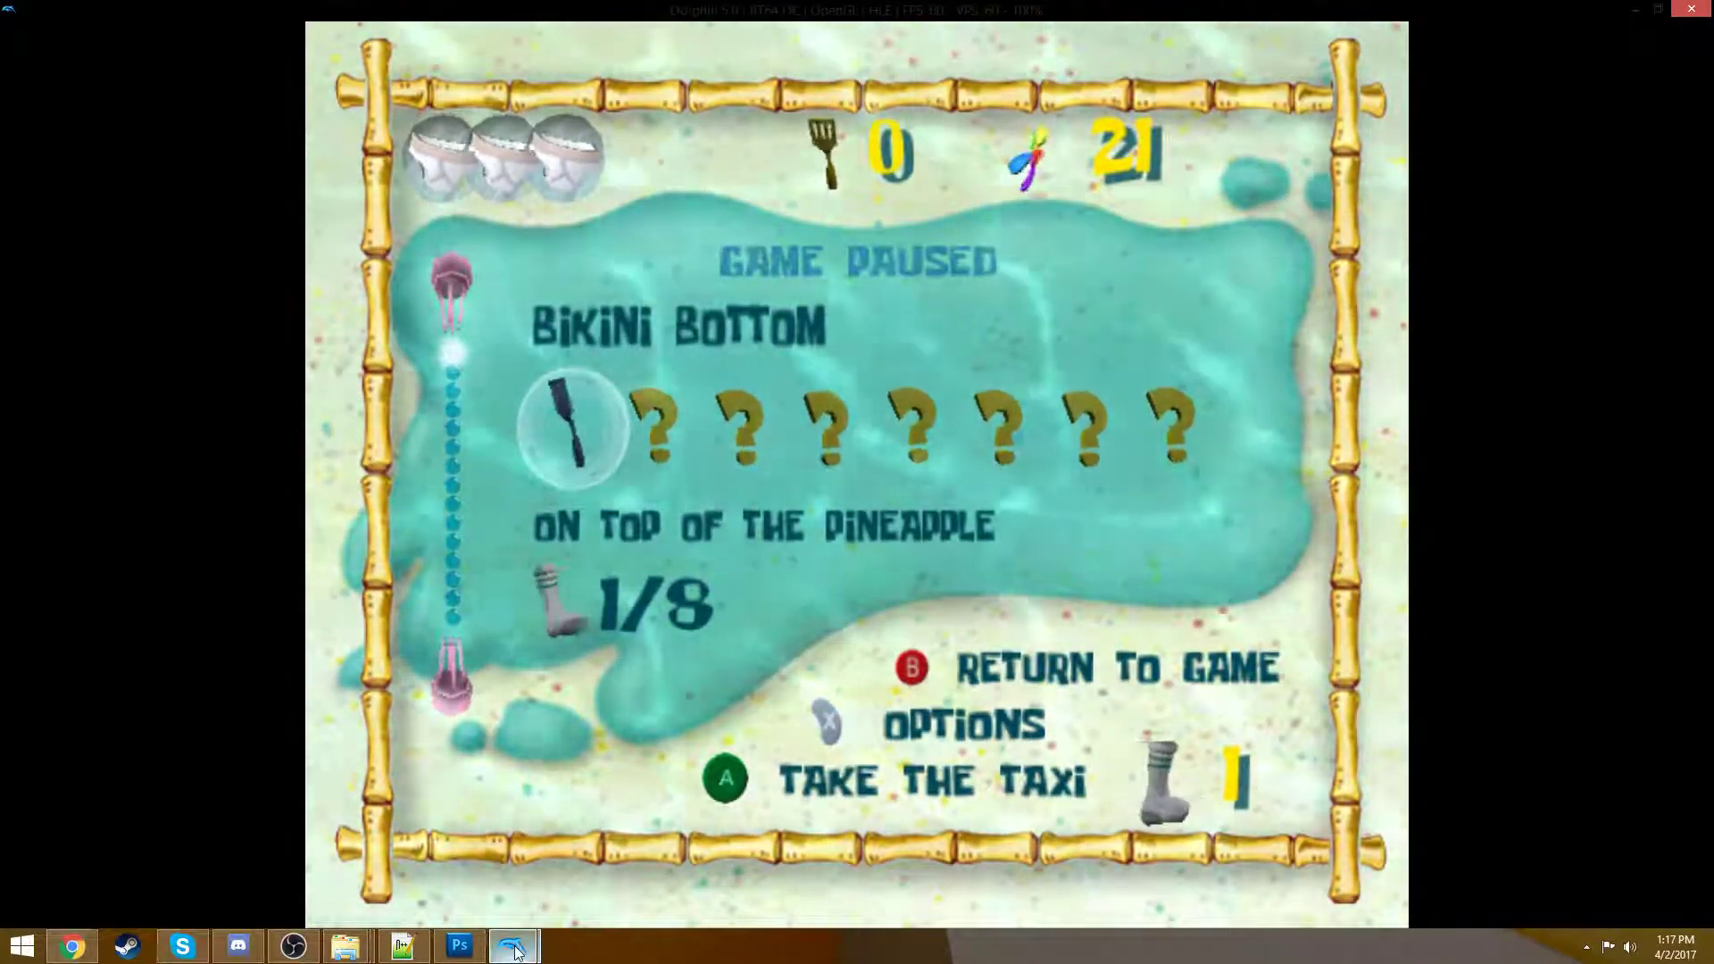
mouse_move(514, 945)
left_click(410, 848)
- Stop the emulation, minimize Dolphin, and switch back to the bfbb mod Explorer window
left_click(424, 71)
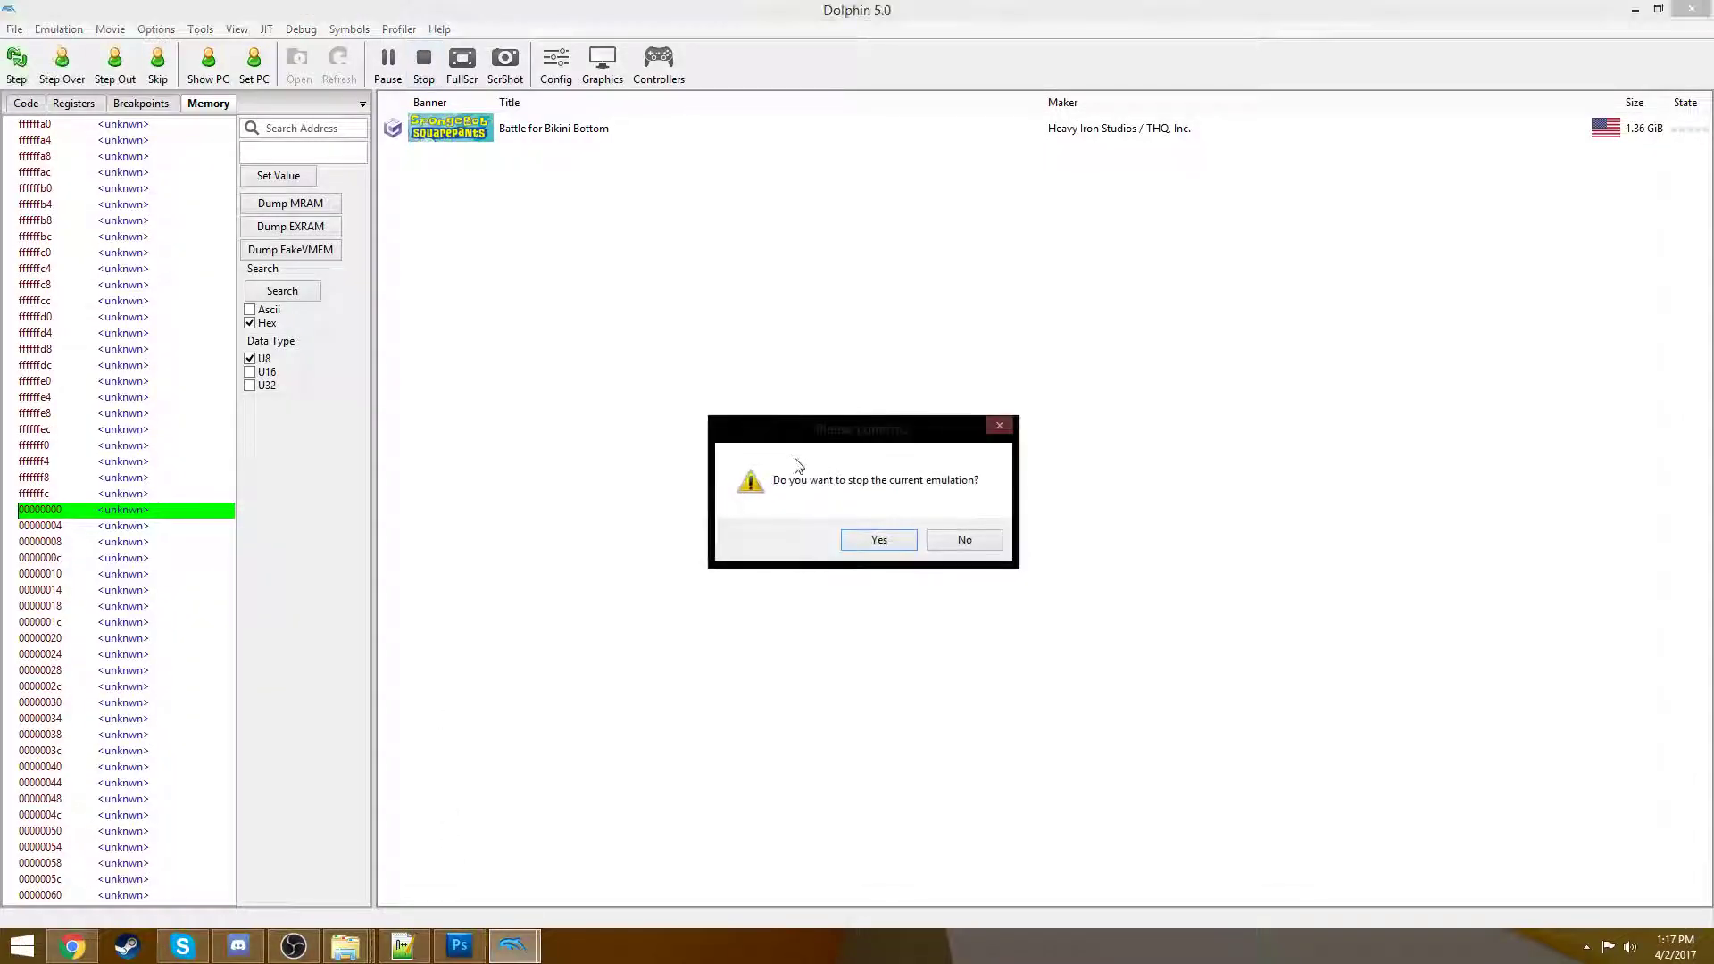
left_click(875, 539)
left_click(1634, 11)
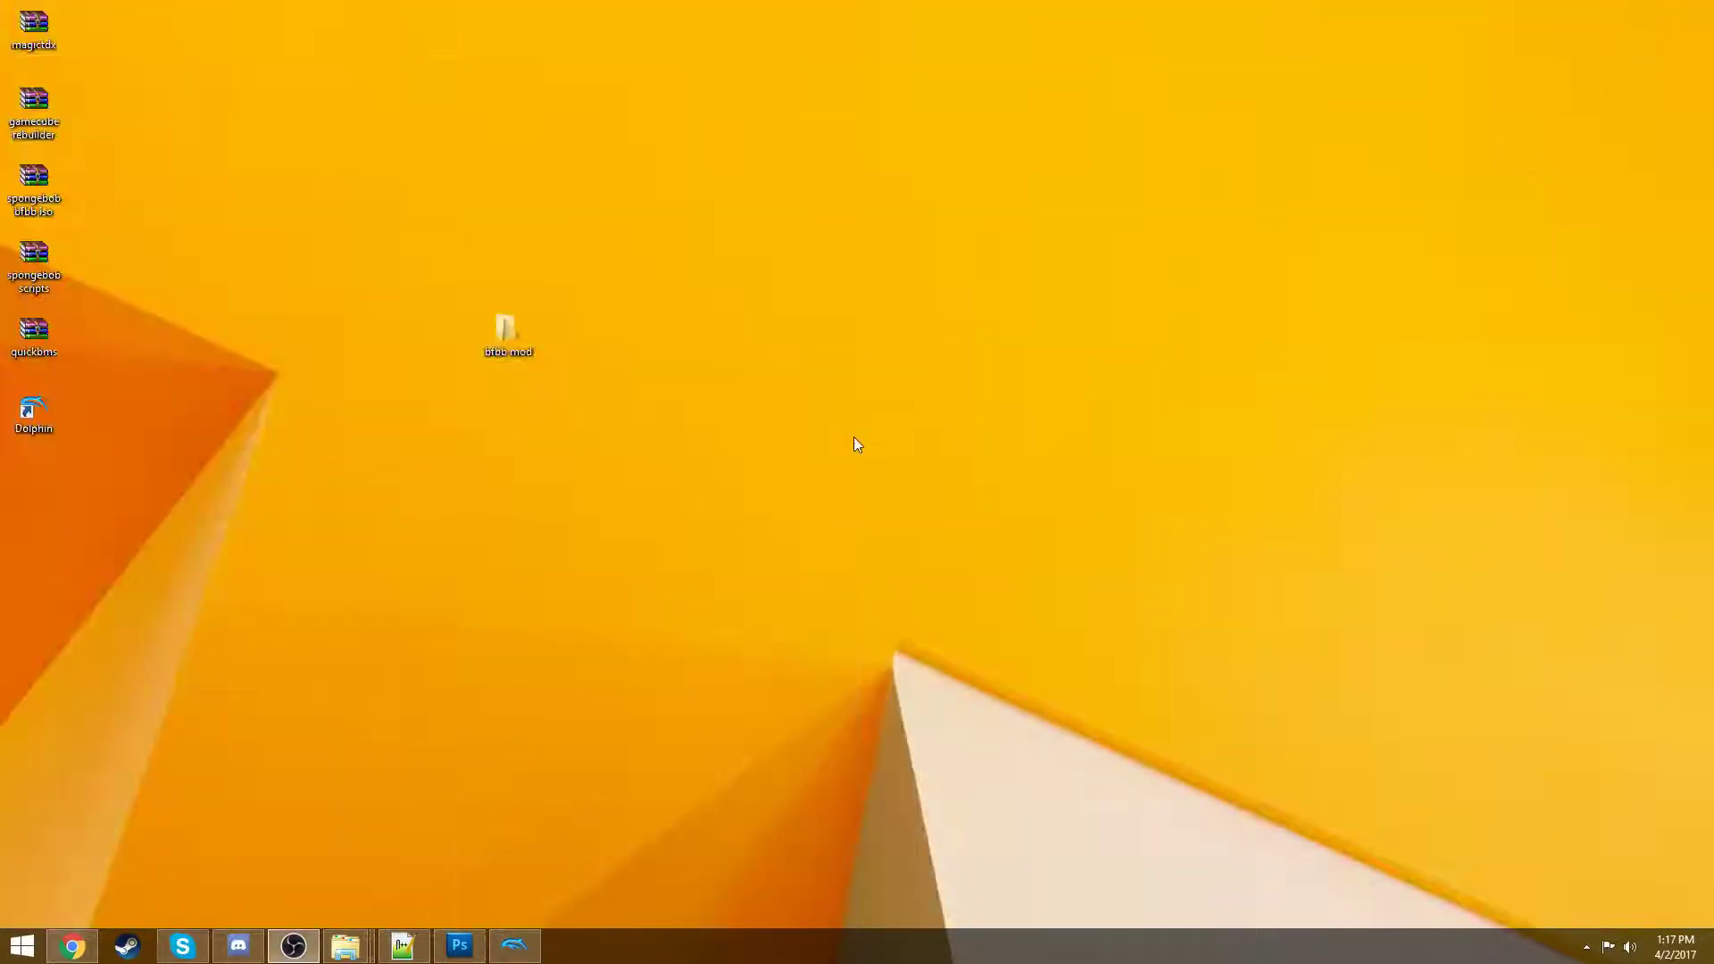
mouse_move(360, 953)
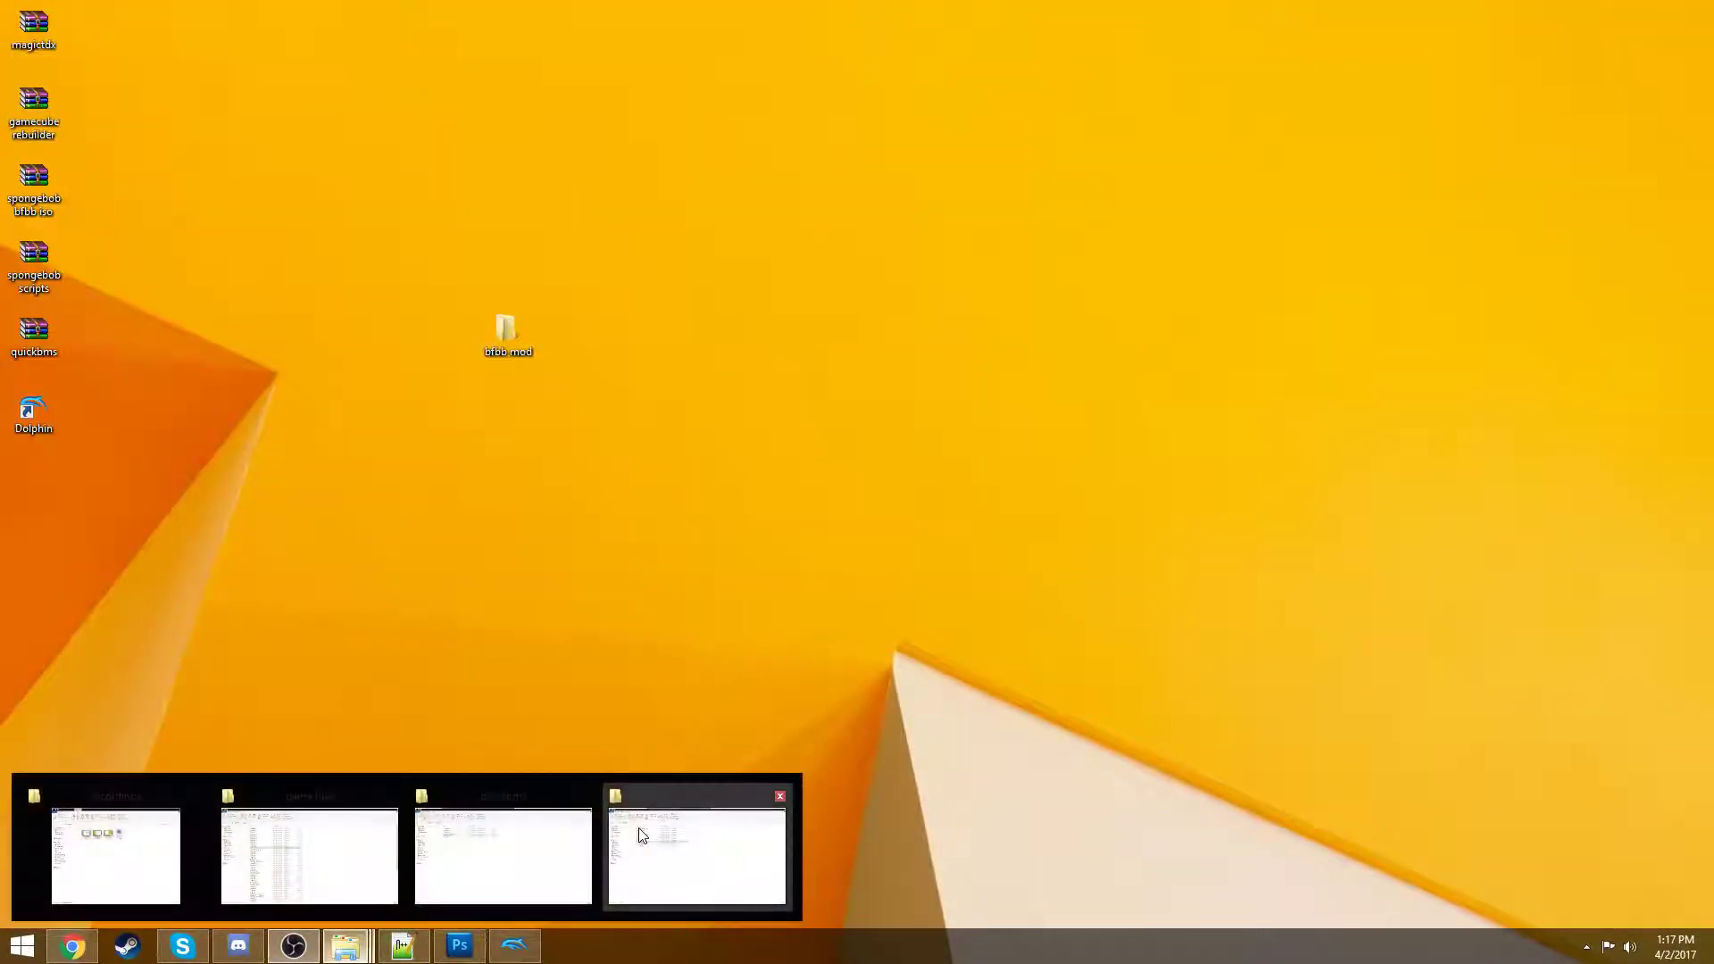
left_click(641, 834)
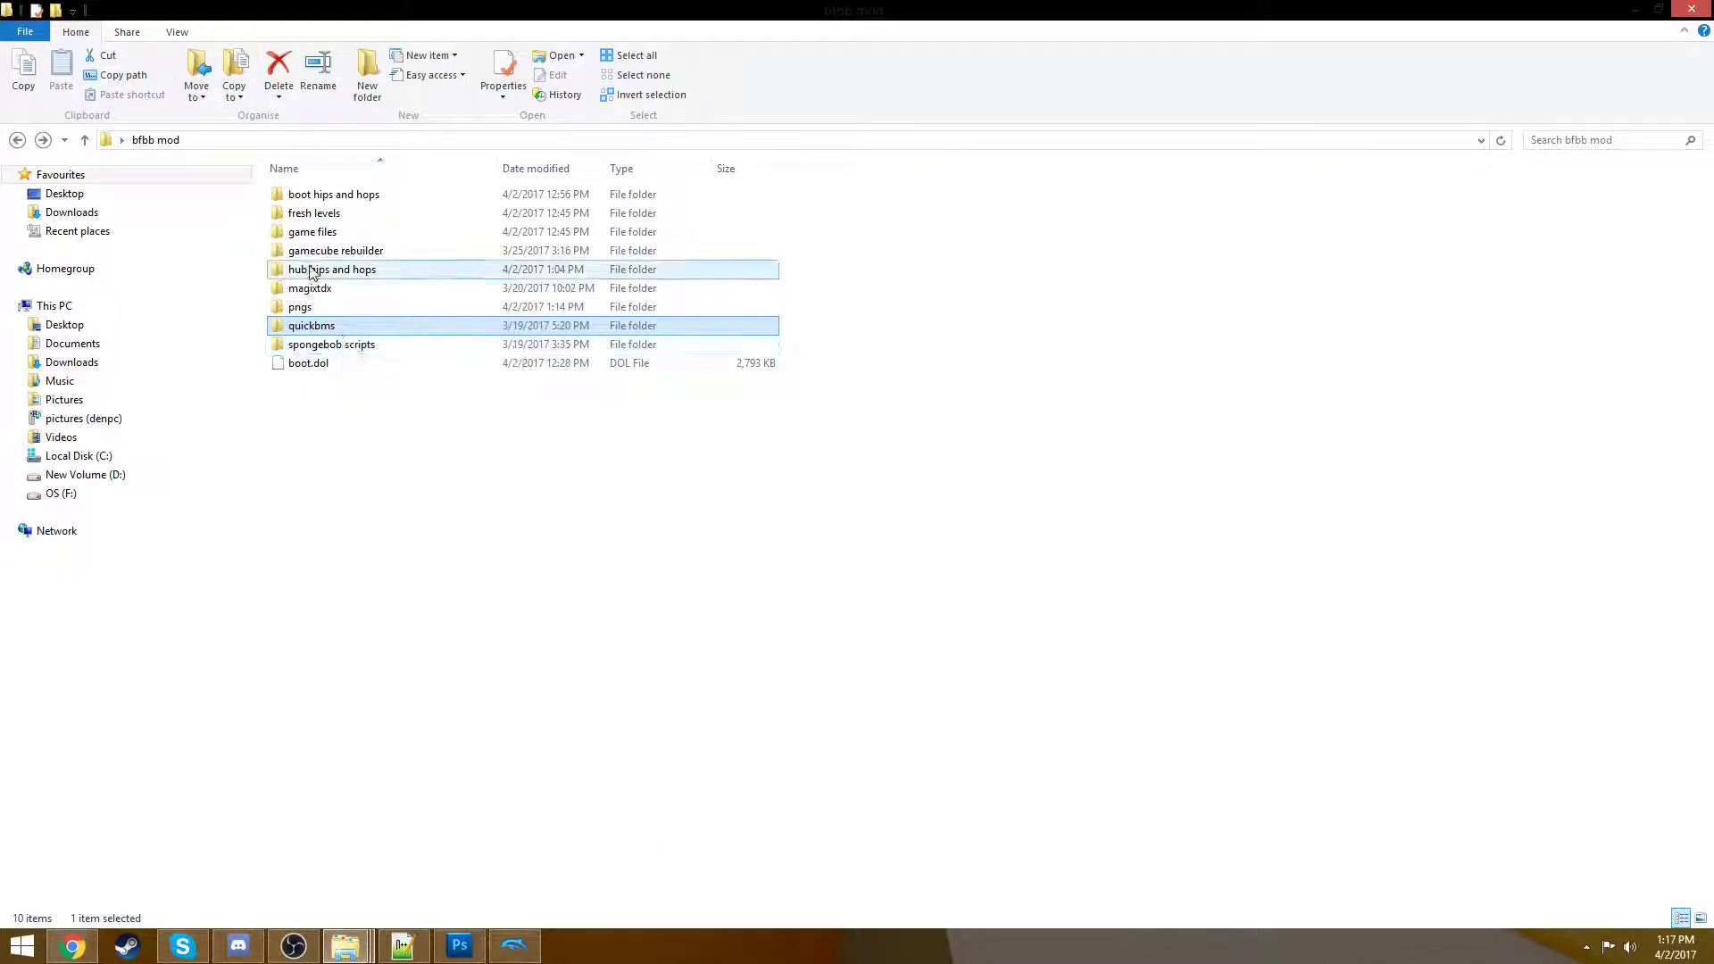
- Open boot hips and hops > fresh hips and scroll through its RWTX files
double_click(339, 194)
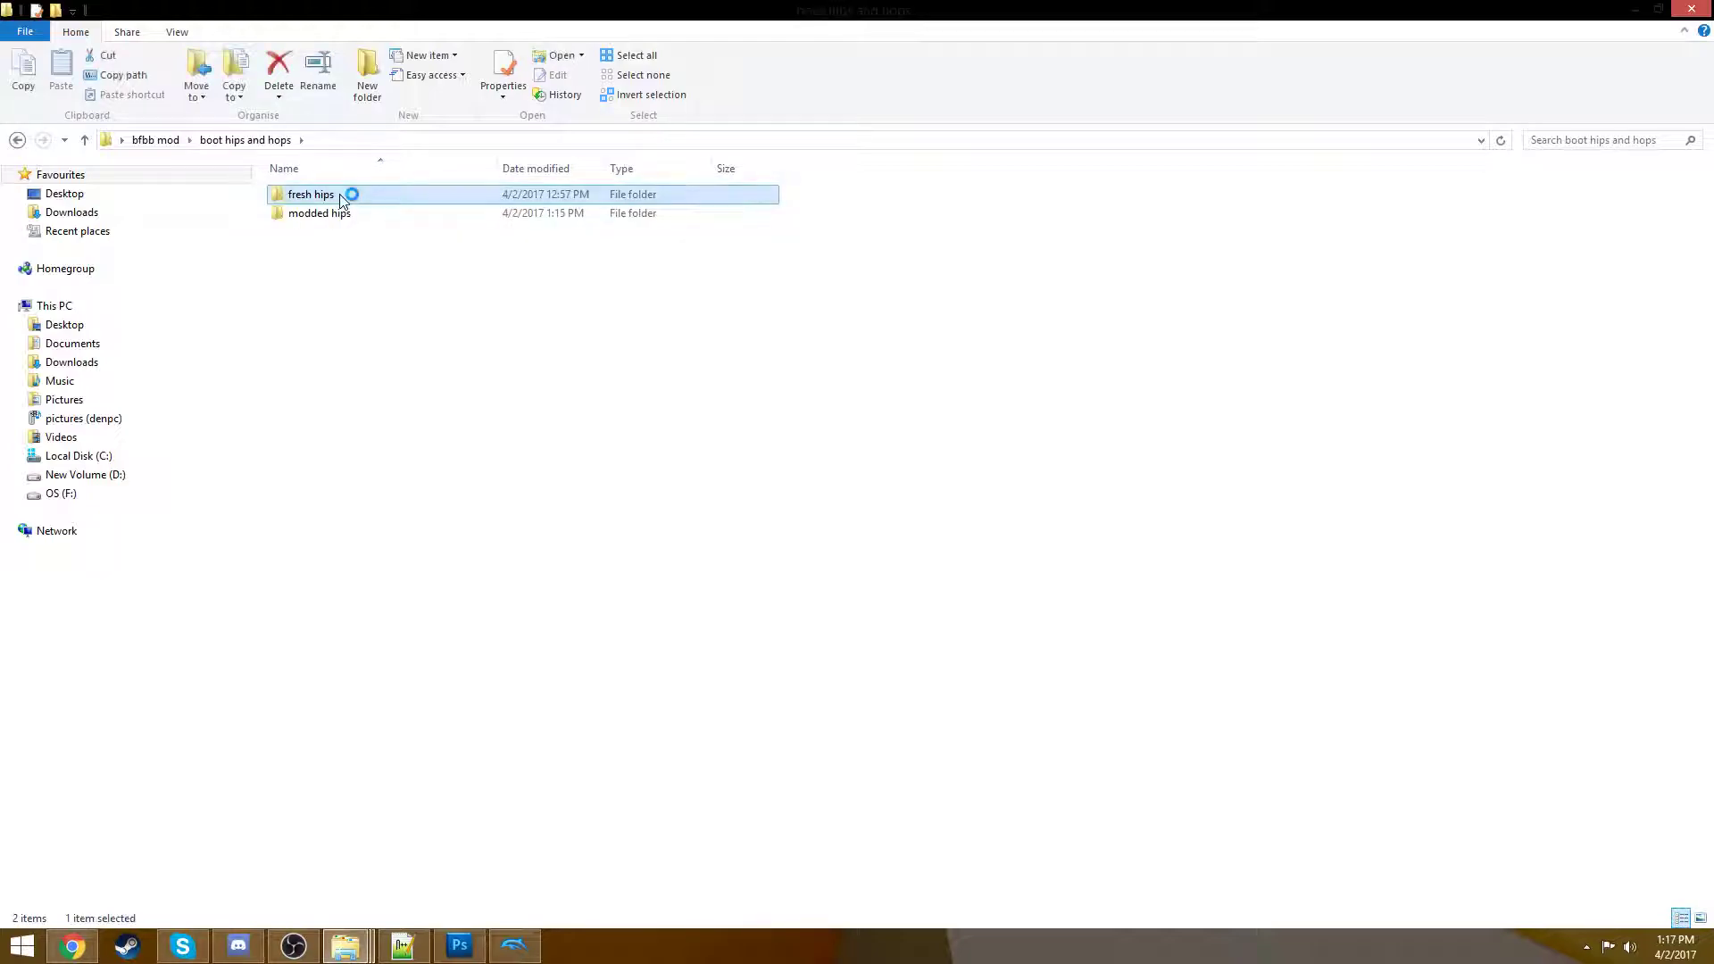
double_click(339, 194)
scroll(1068, 501, "down", 20)
right_click(984, 486)
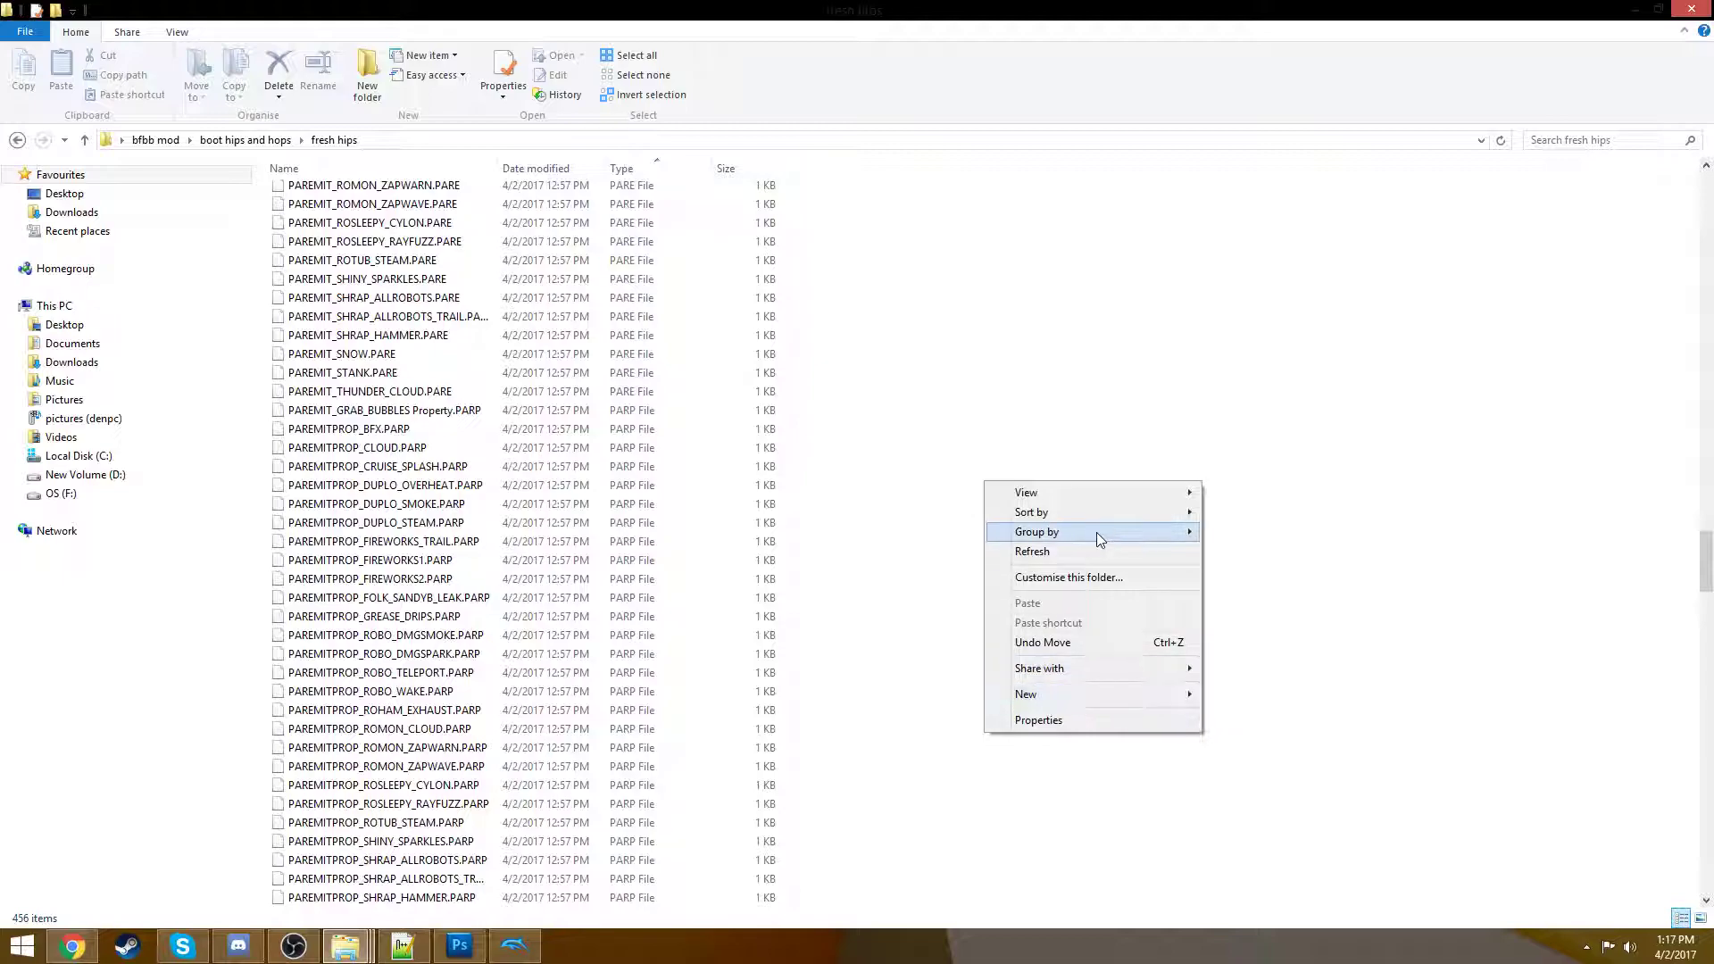
left_click(1188, 380)
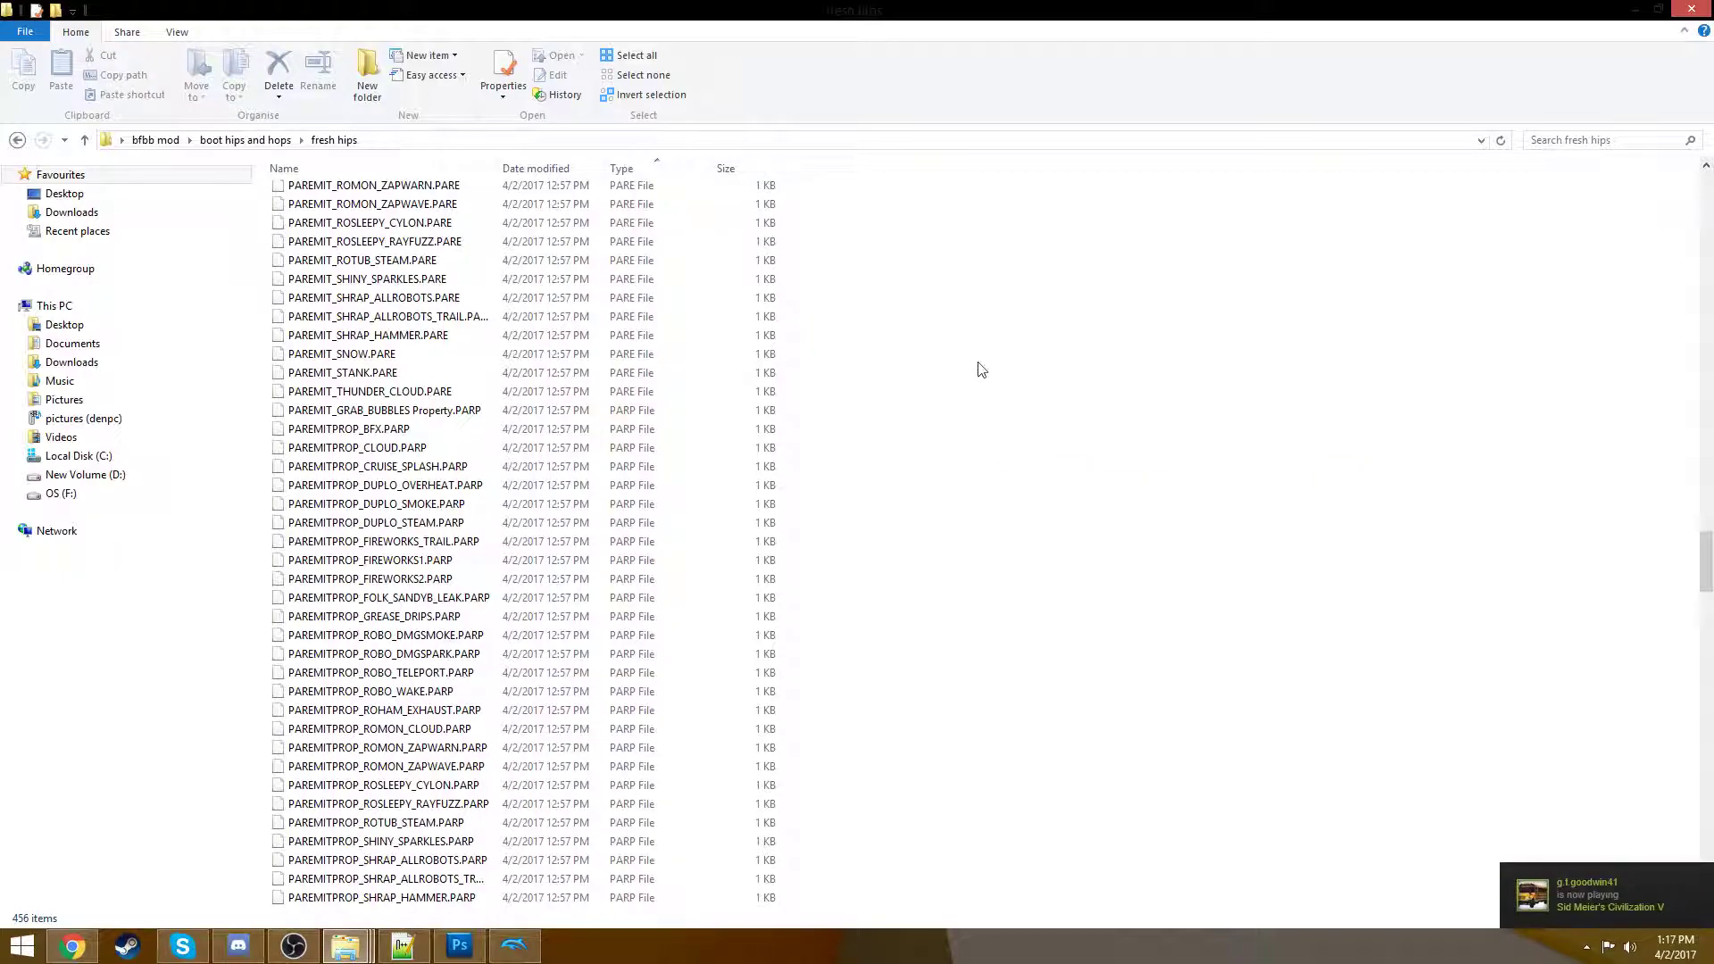
scroll(982, 369, "down", 20)
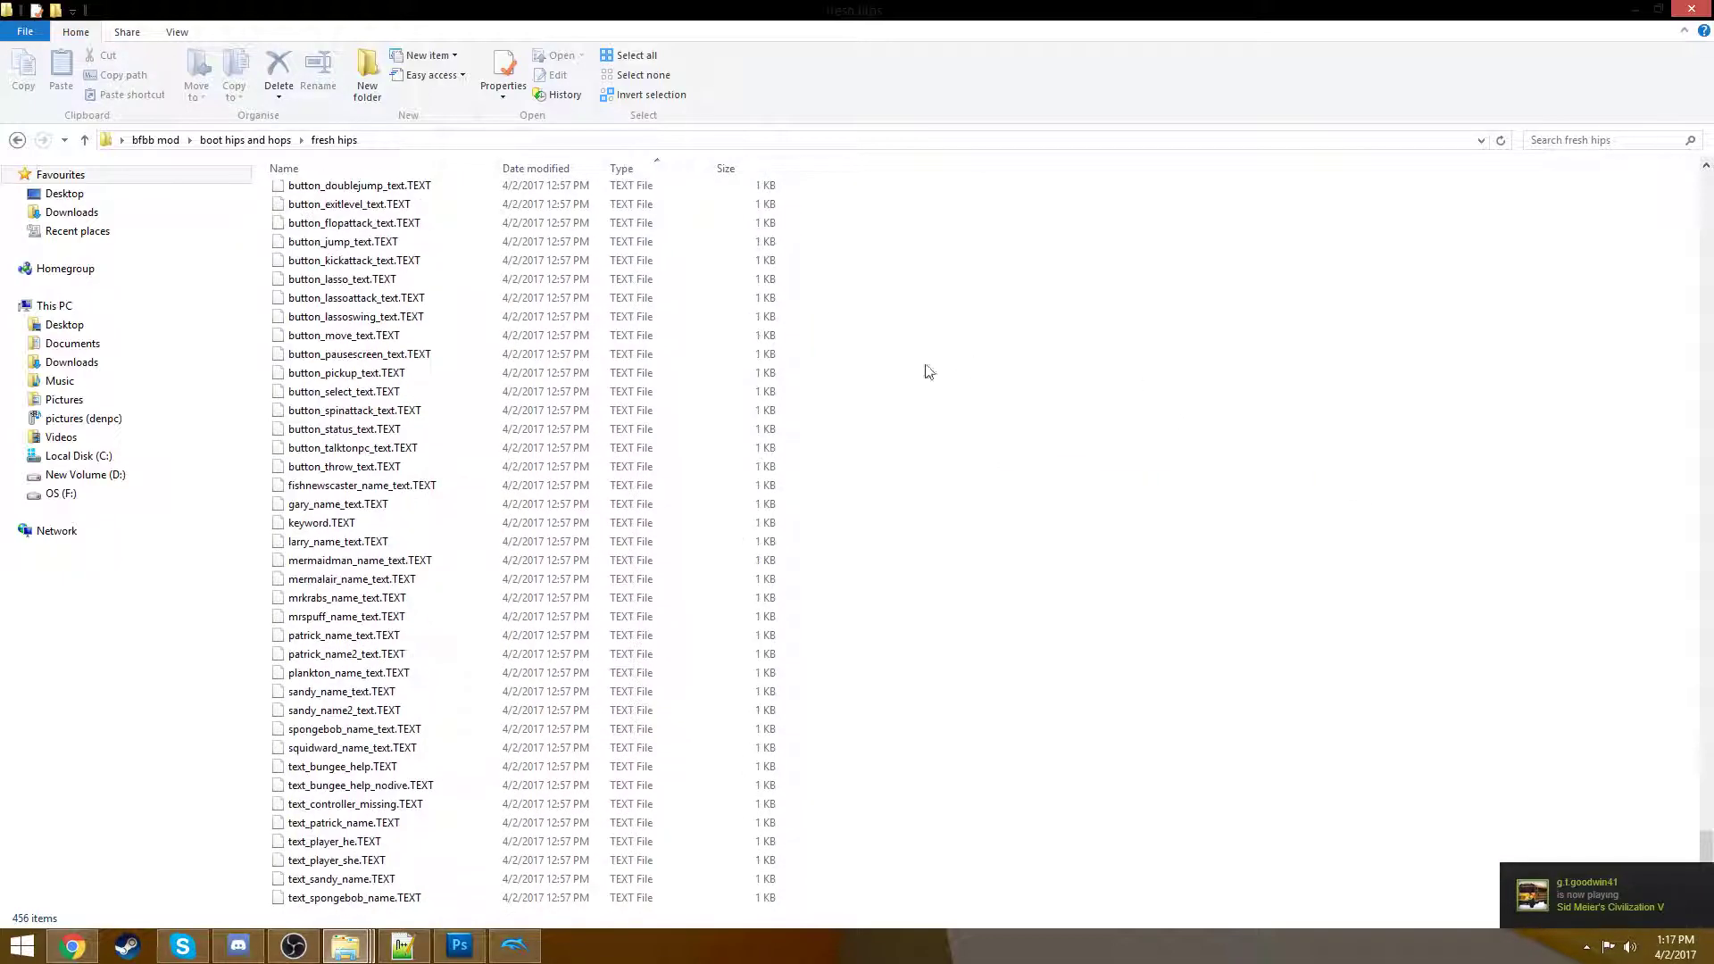
scroll(860, 364, "up", 14)
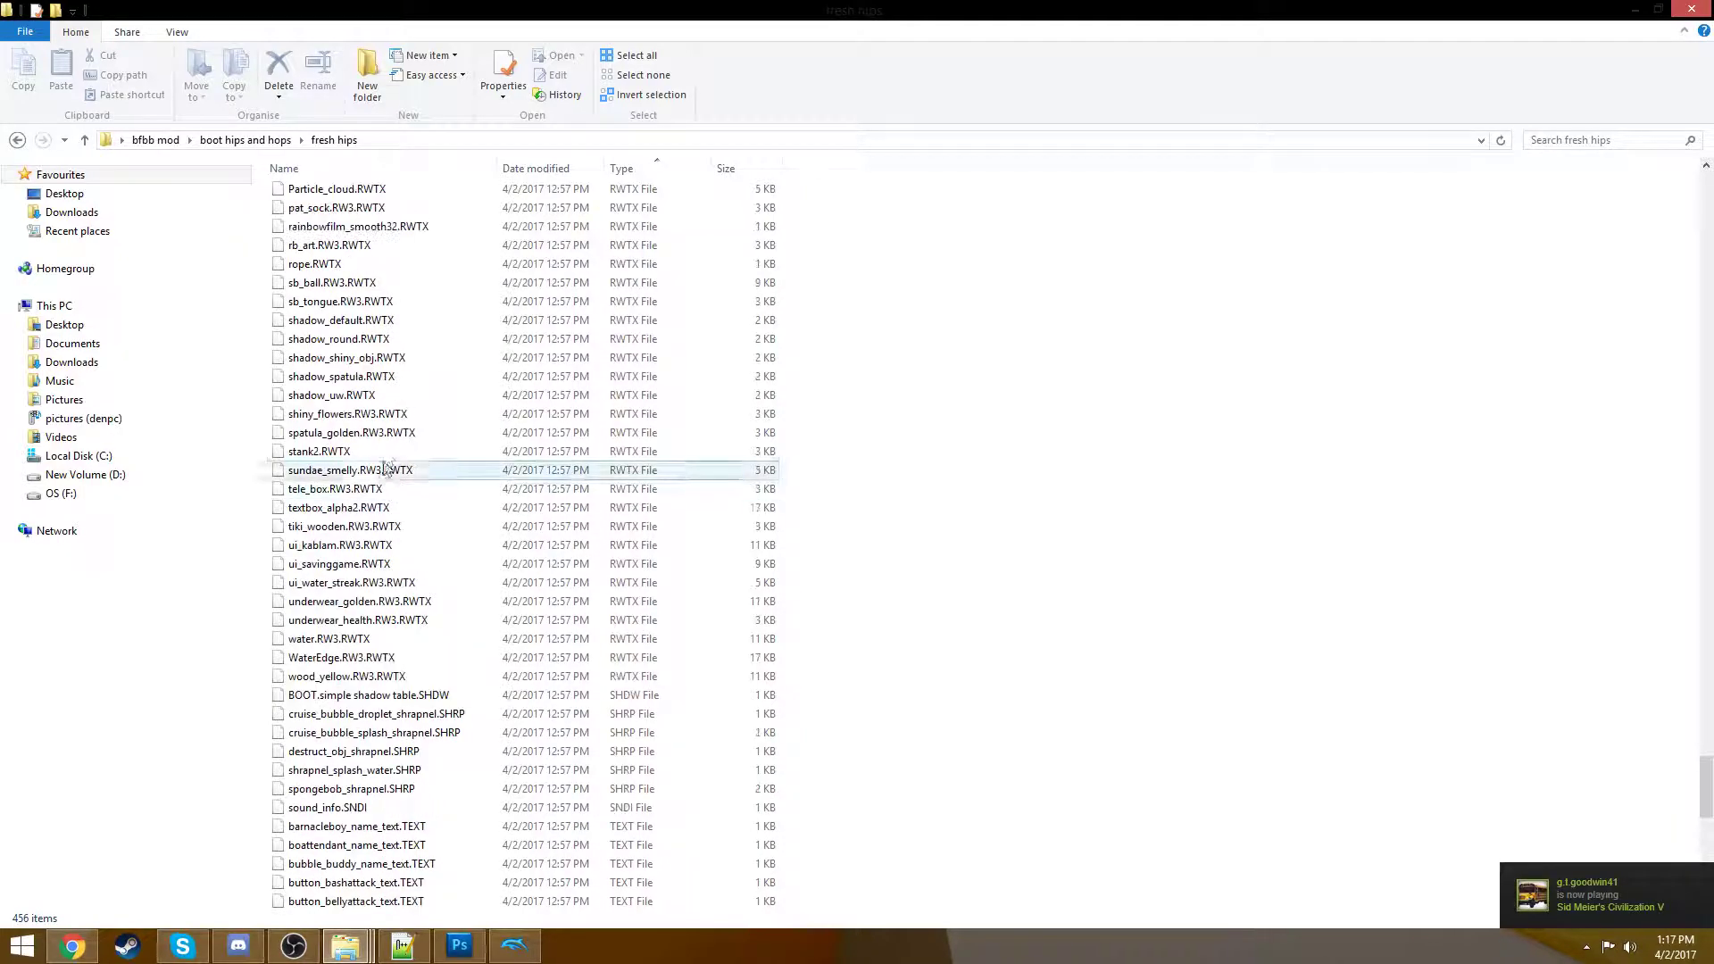
- Check sizes of shadow_uw, sb_ball, sb_tongue, pat_sock, inivisible_wall and handtexture RWTX files
left_click(406, 398)
scroll(407, 406, "up", 1)
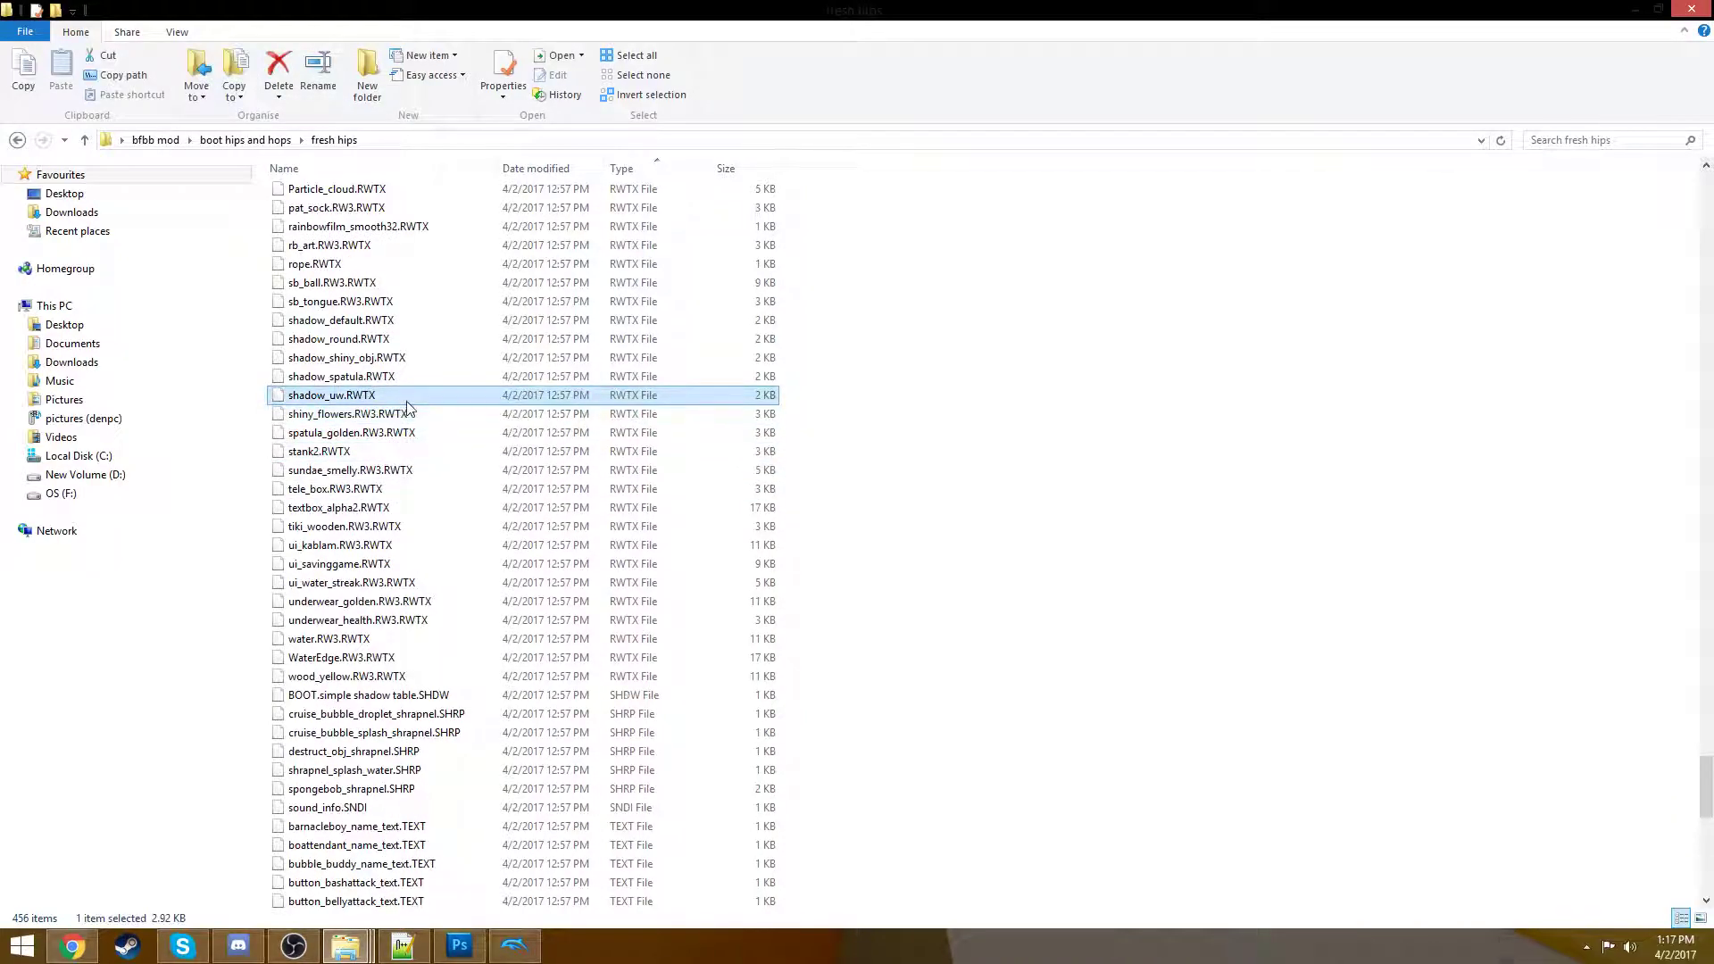
scroll(406, 406, "up", 1)
left_click(393, 399)
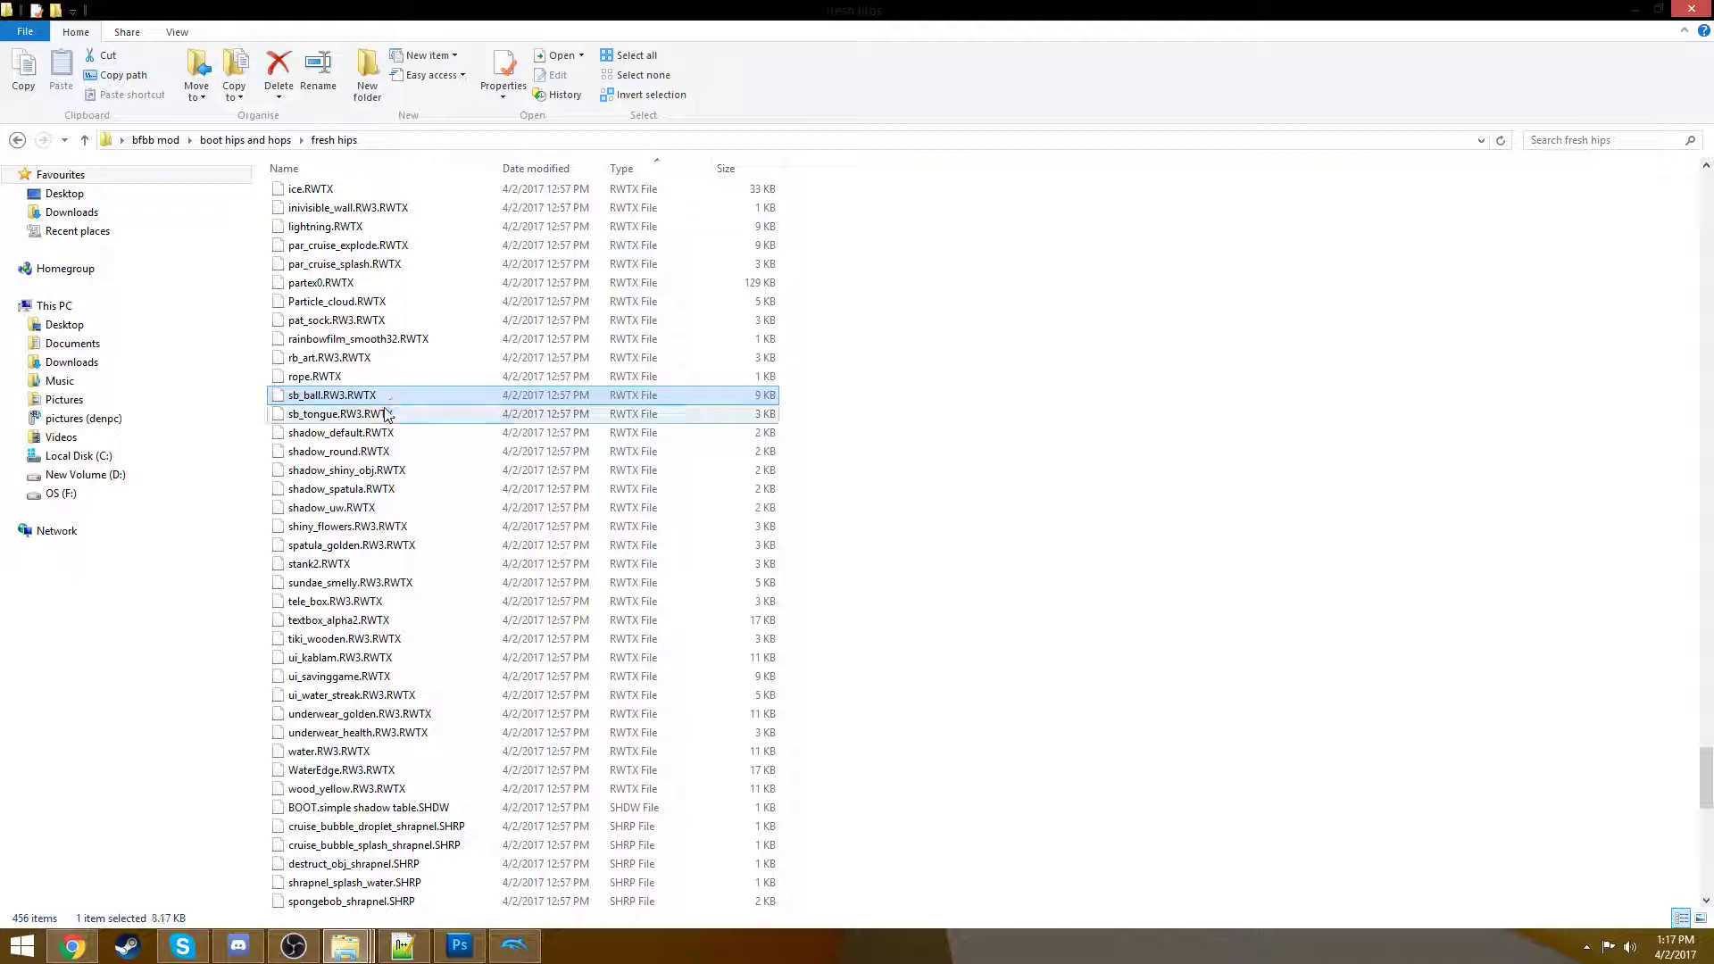
left_click(385, 416)
scroll(384, 420, "up", 2)
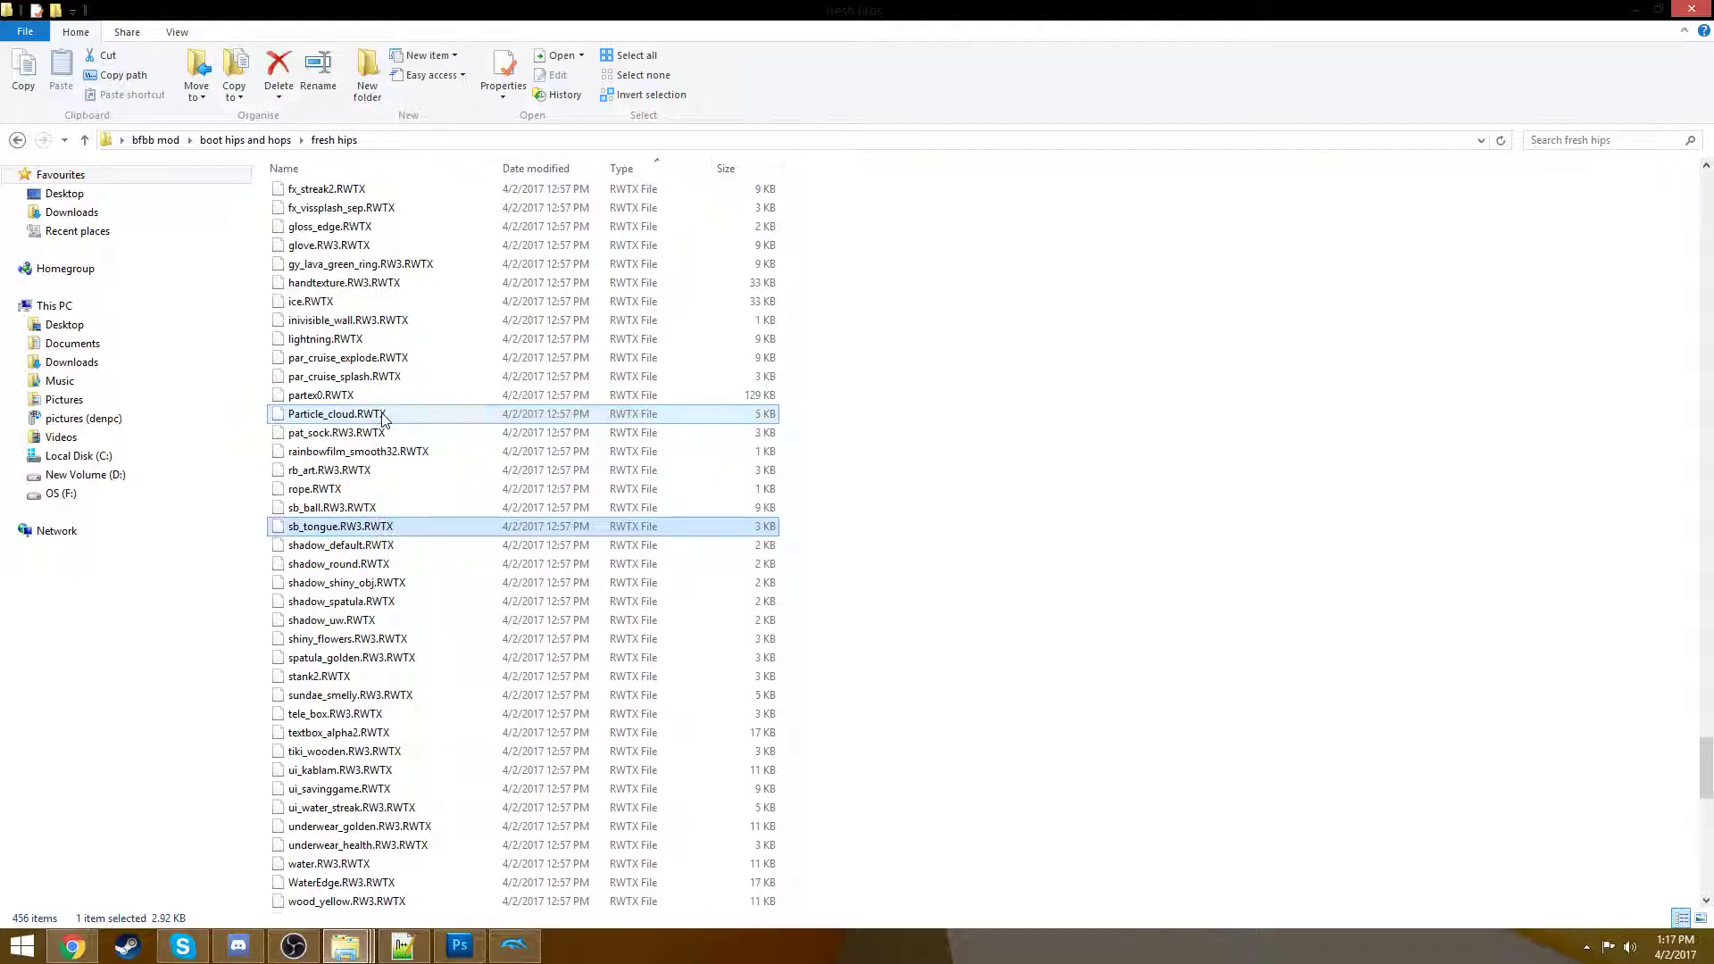
left_click(377, 437)
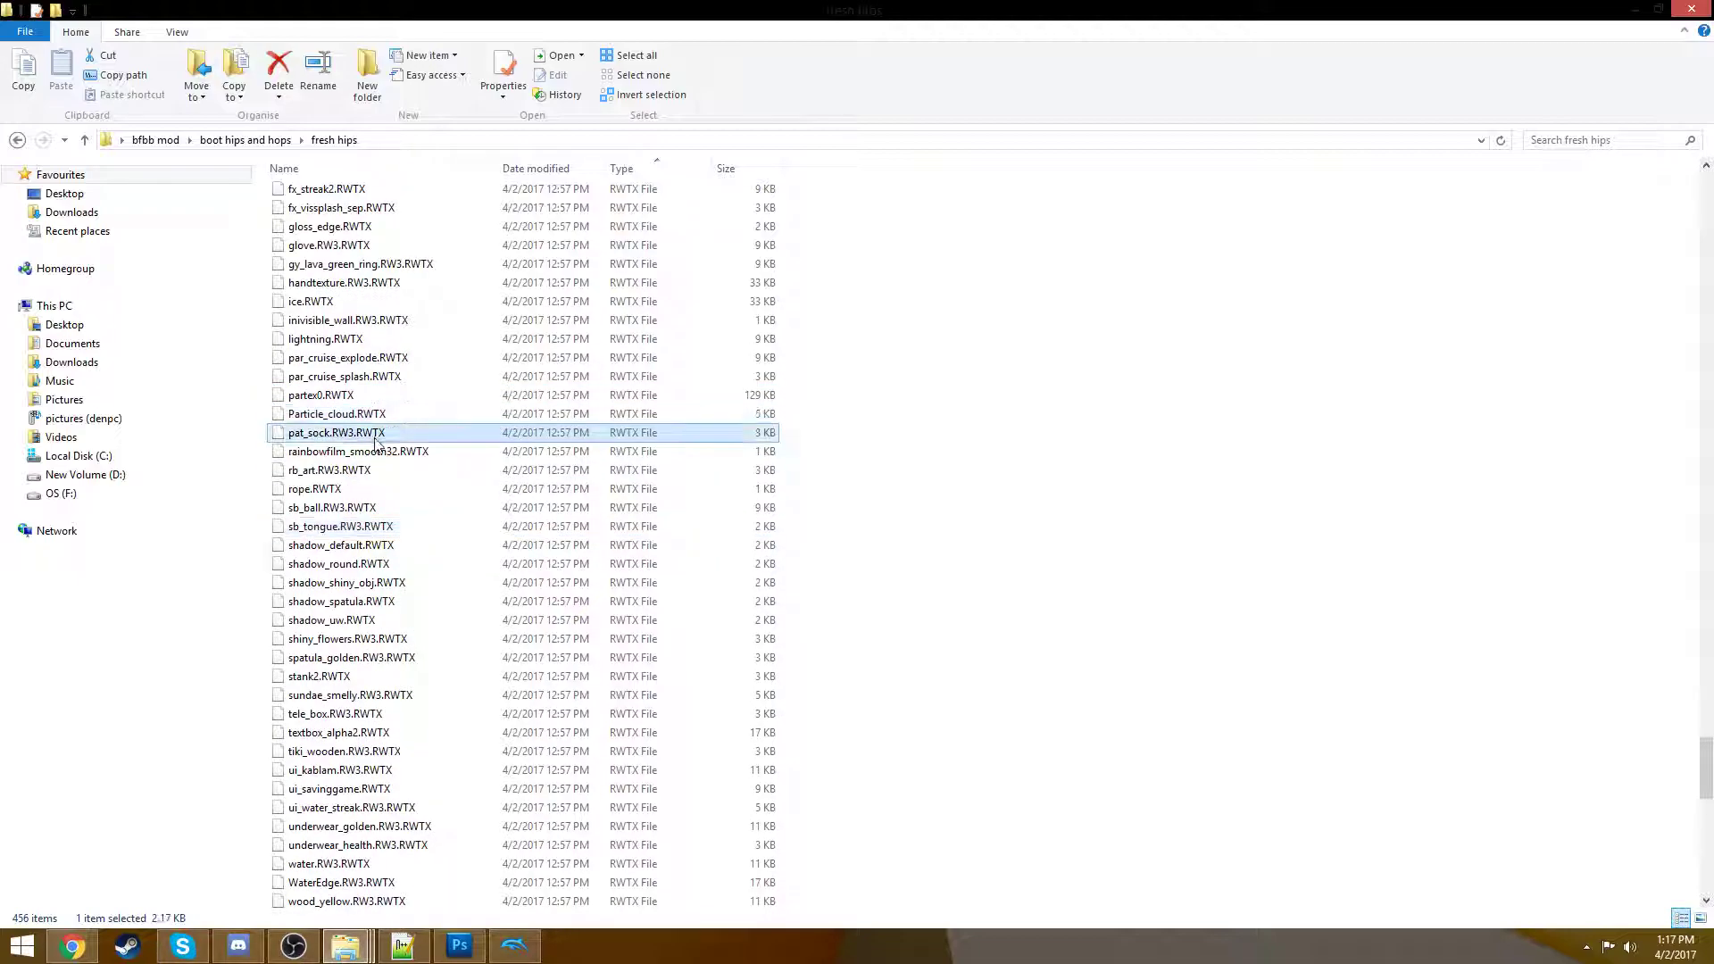
scroll(375, 401, "up", 1)
left_click(376, 375)
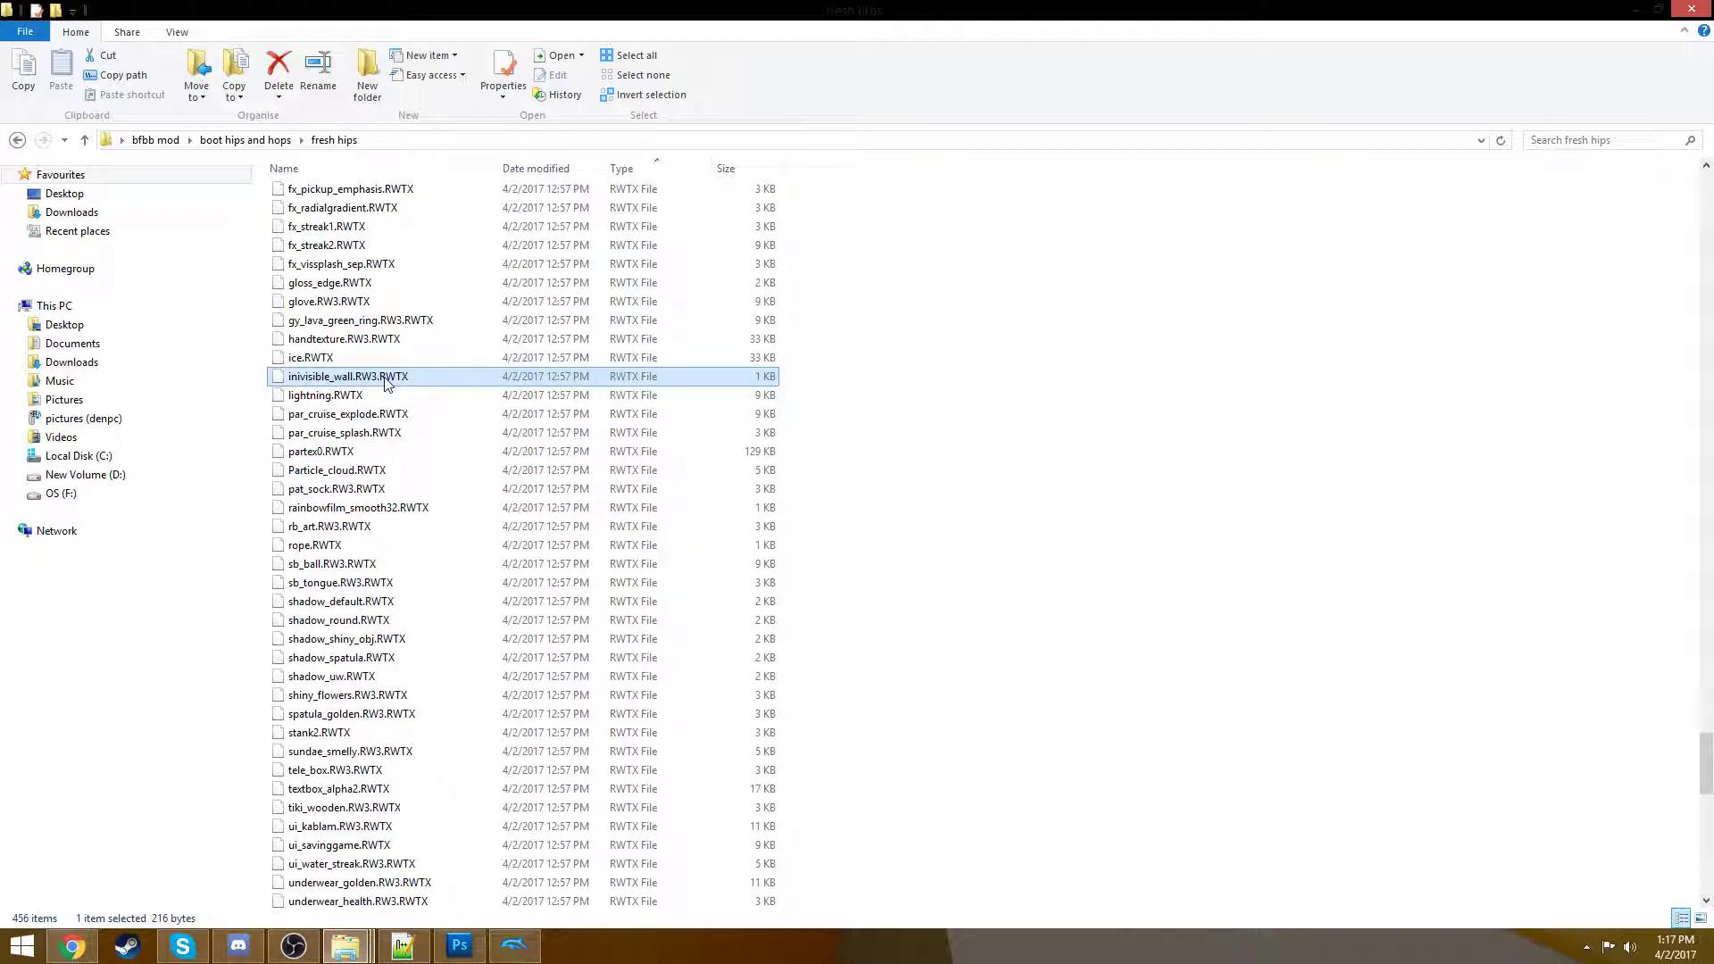
left_click(408, 343)
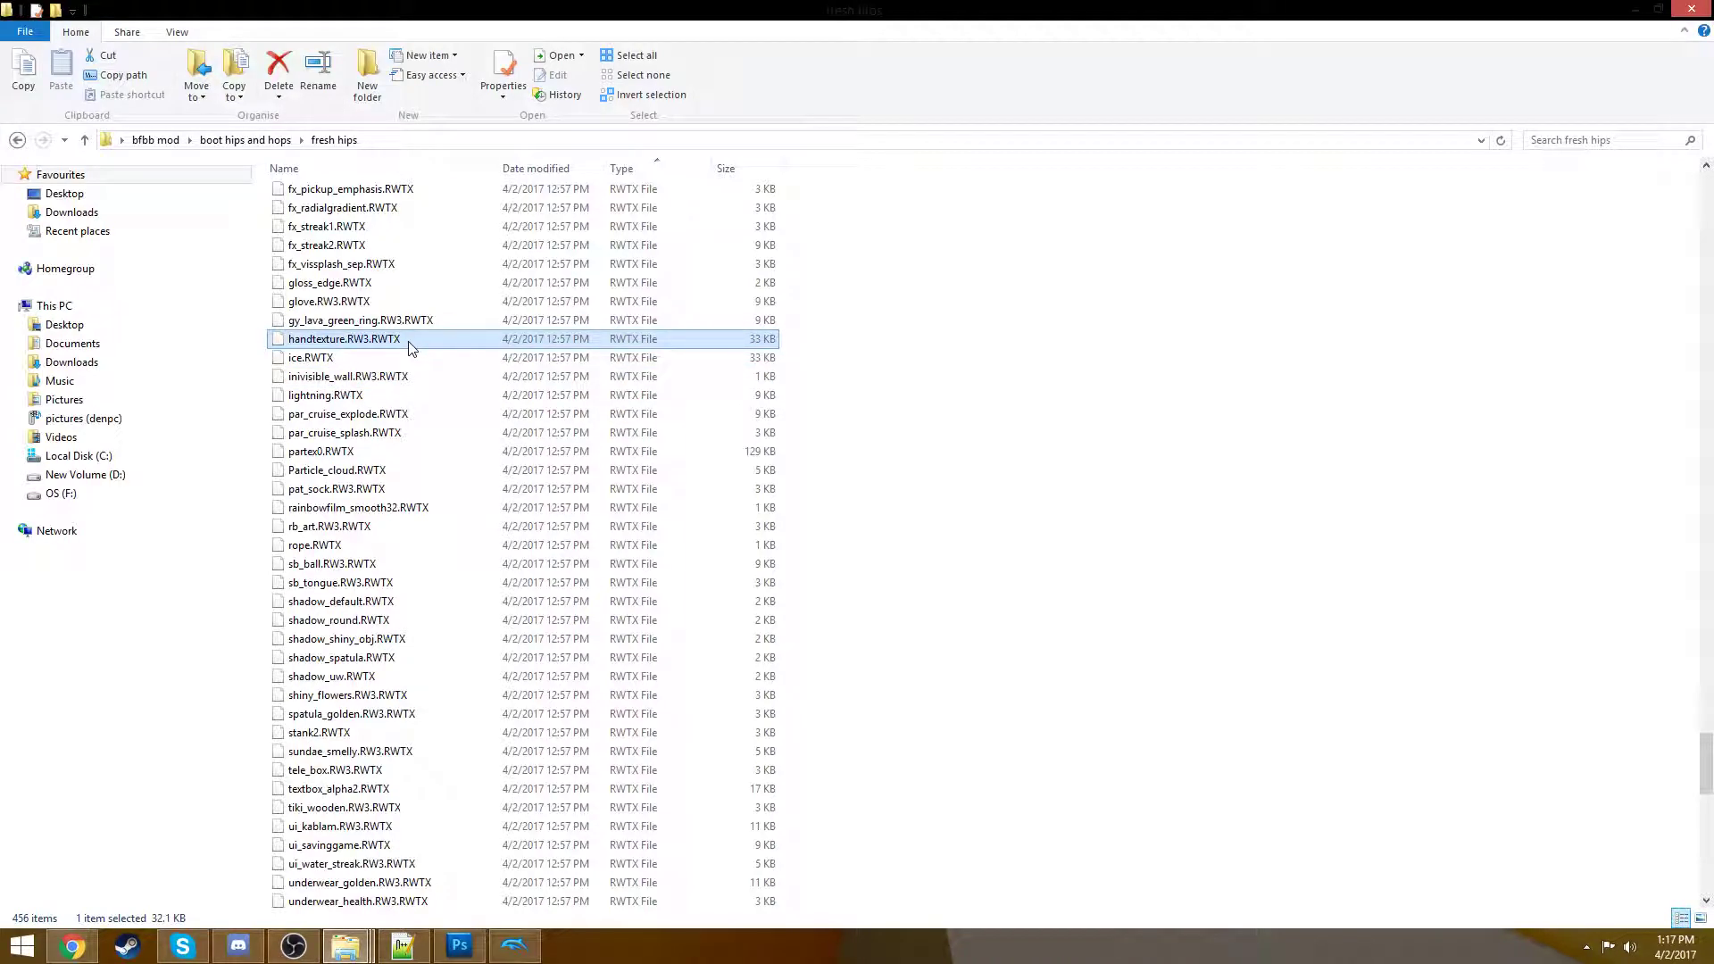
- Check sizes of glove, bubble_missile, bubble_wand and chr_sb05 RWTX files
scroll(401, 332, "up", 1)
left_click(379, 359)
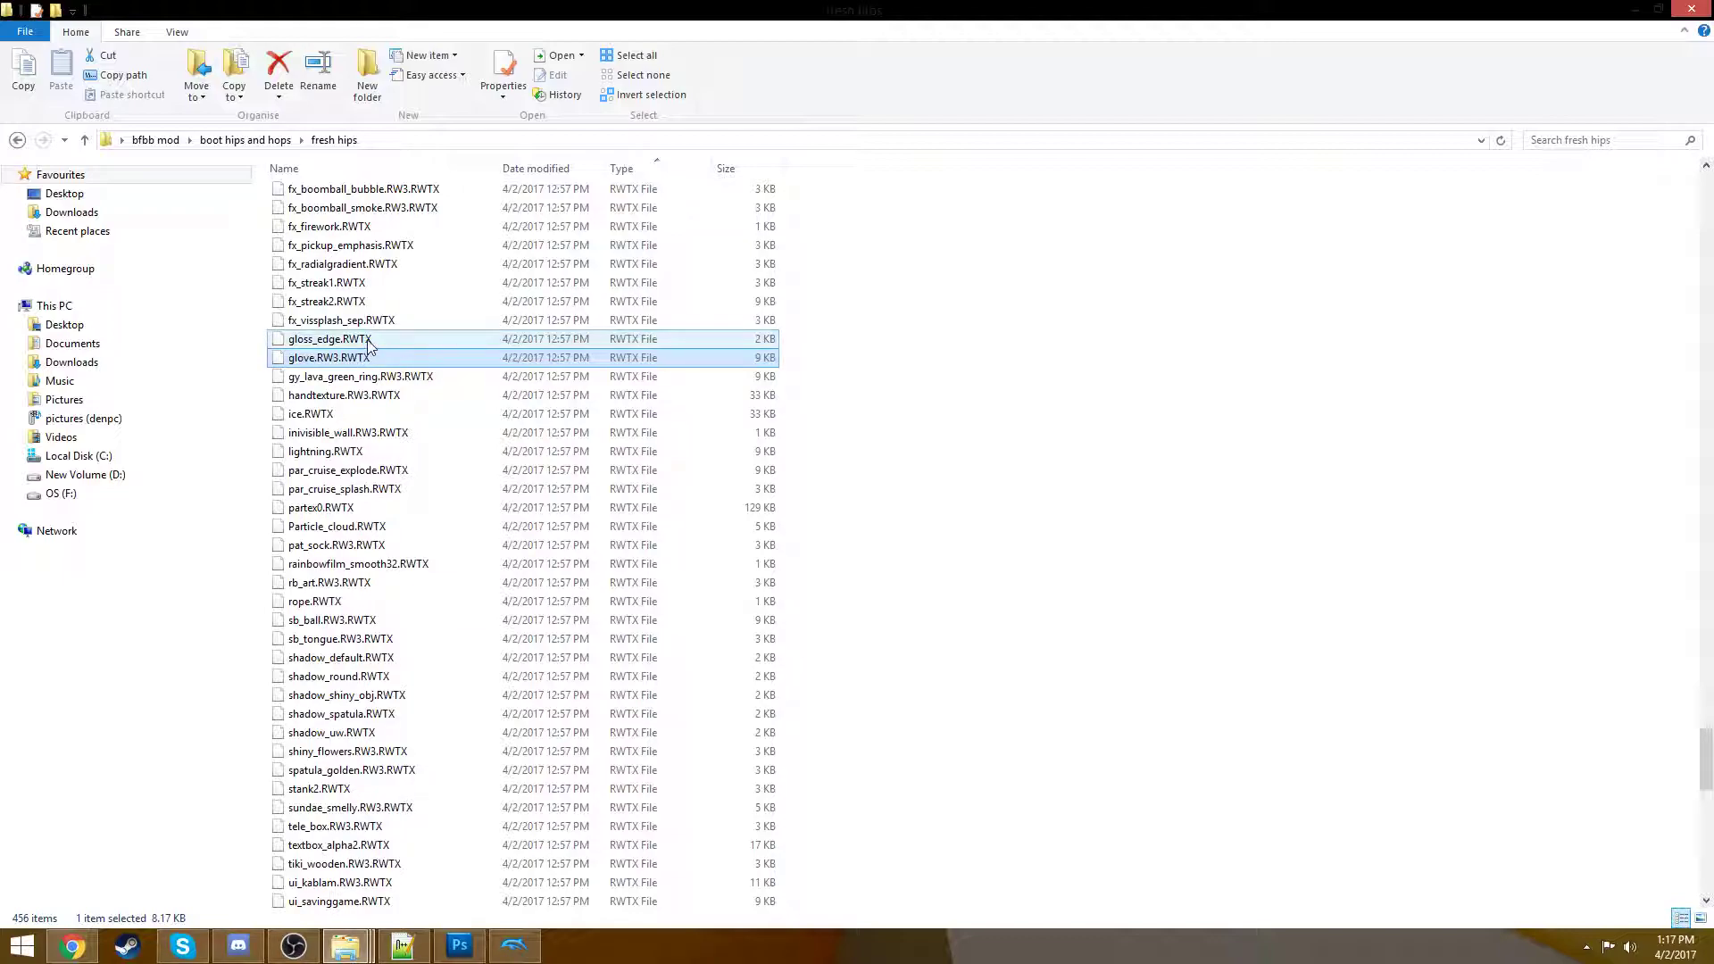
scroll(370, 346, "up", 4)
scroll(370, 346, "up", 3)
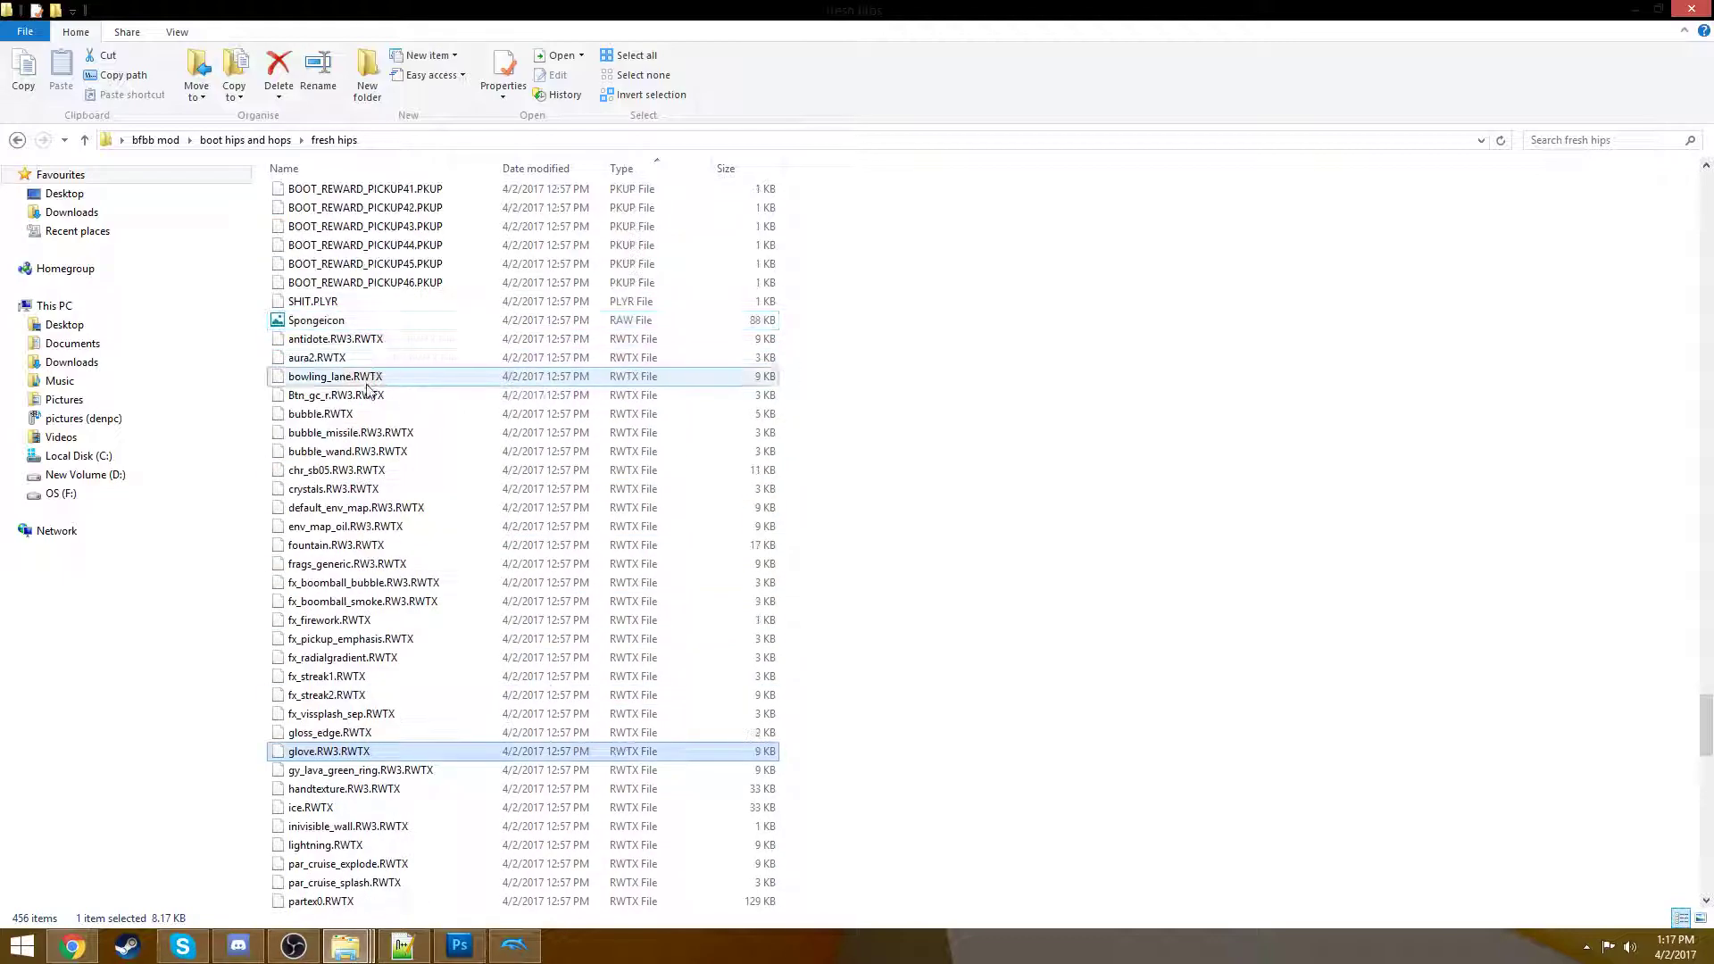
left_click(375, 434)
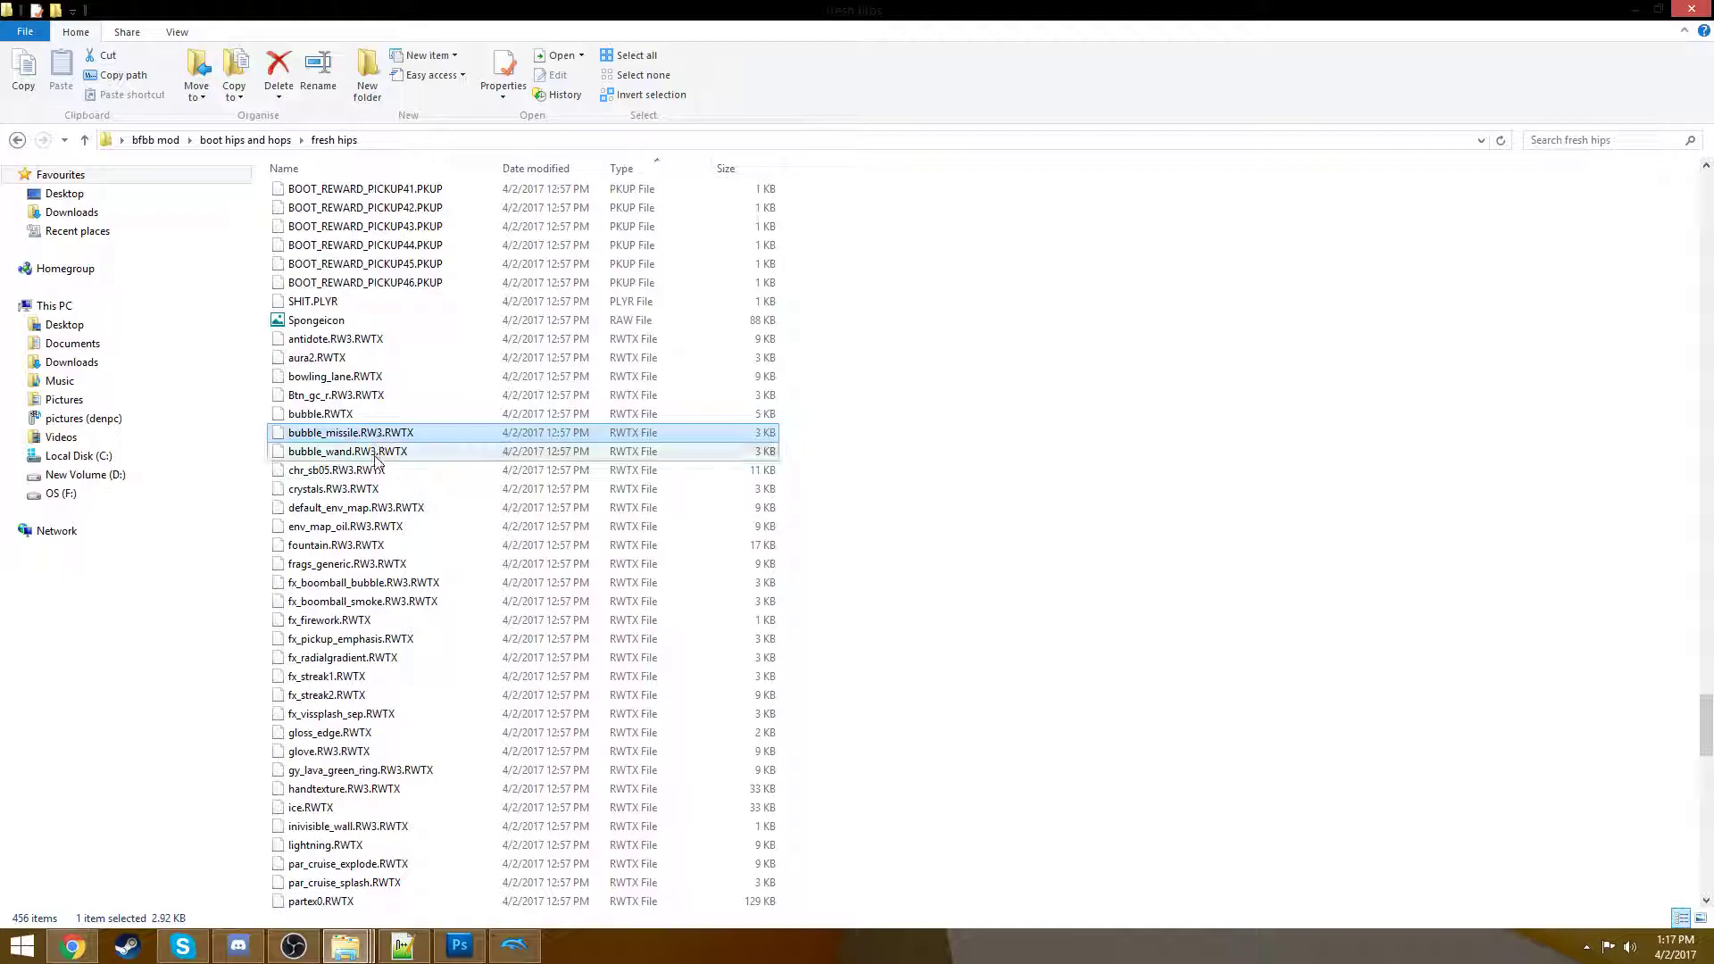
left_click(375, 456)
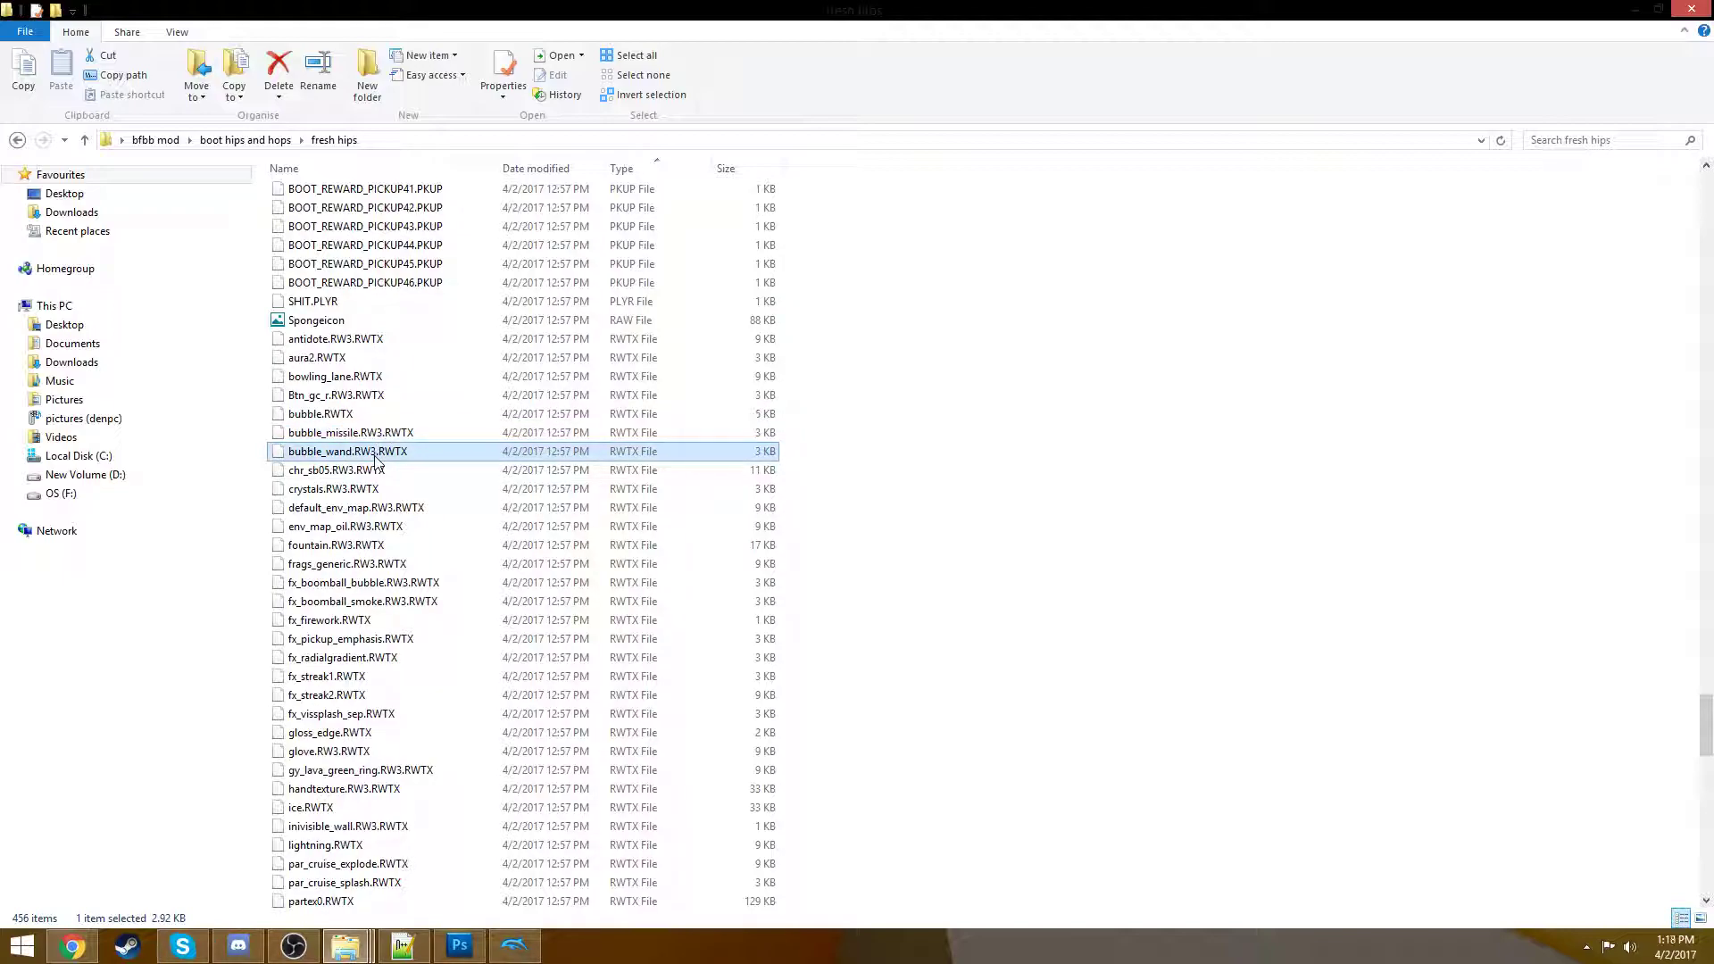
scroll(372, 437, "up", 2)
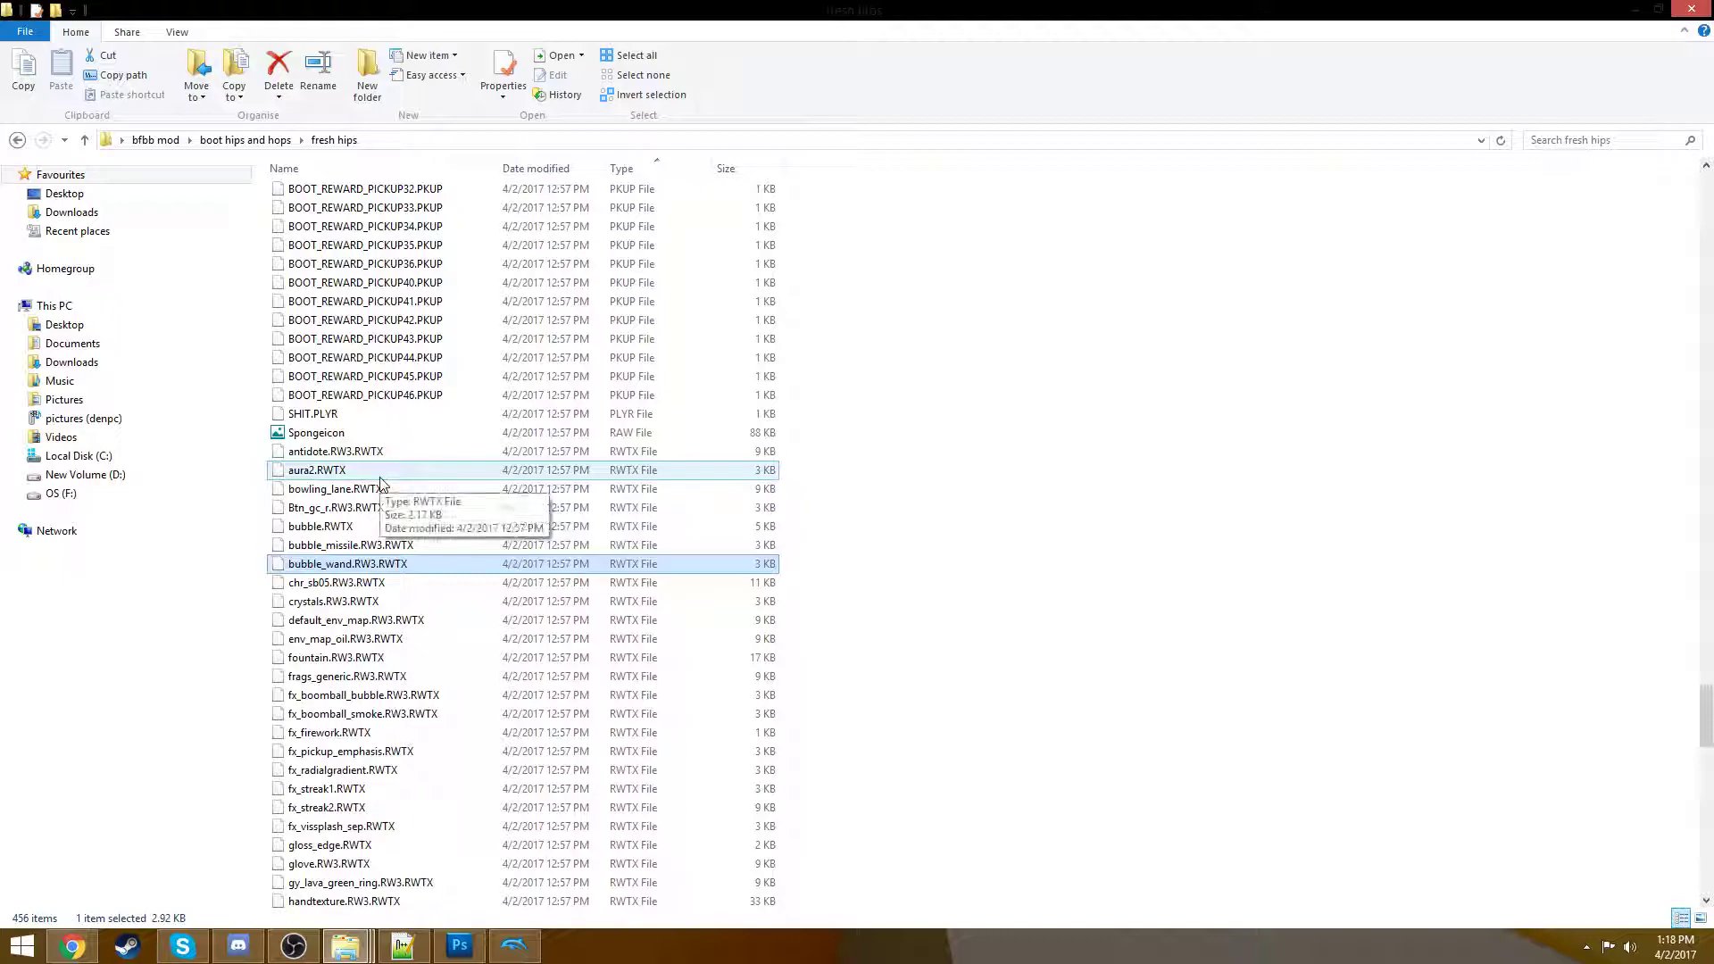
scroll(373, 482, "down", 2)
scroll(357, 486, "down", 7)
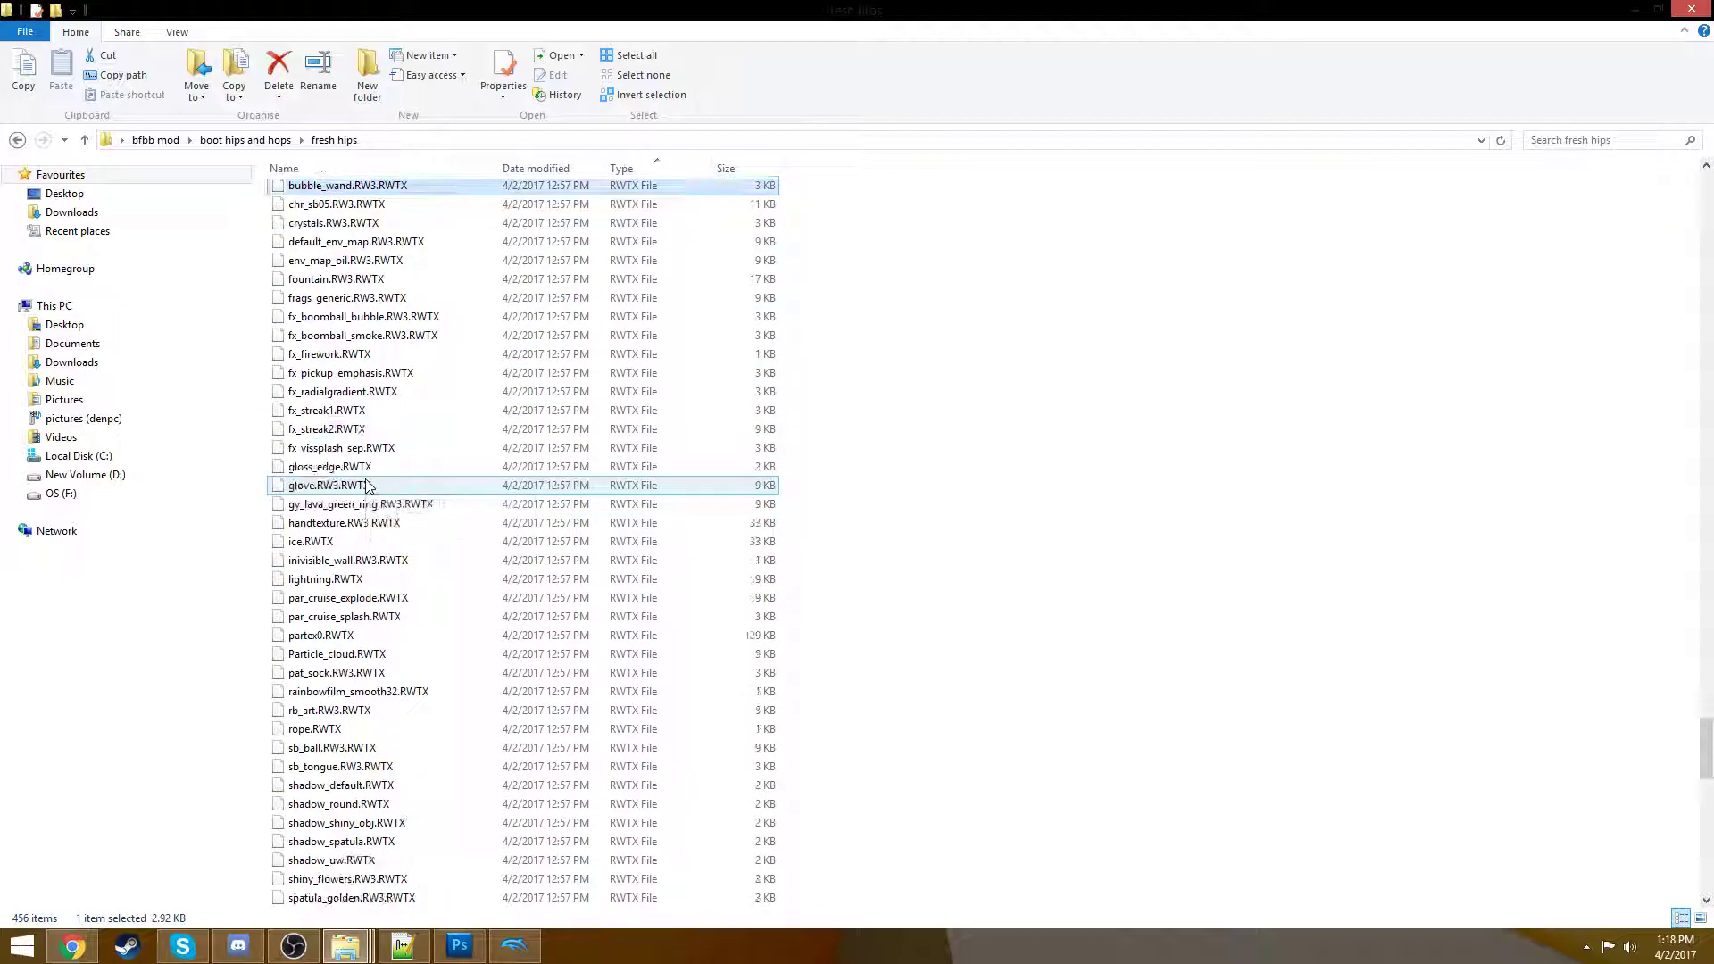
scroll(486, 580, "up", 6)
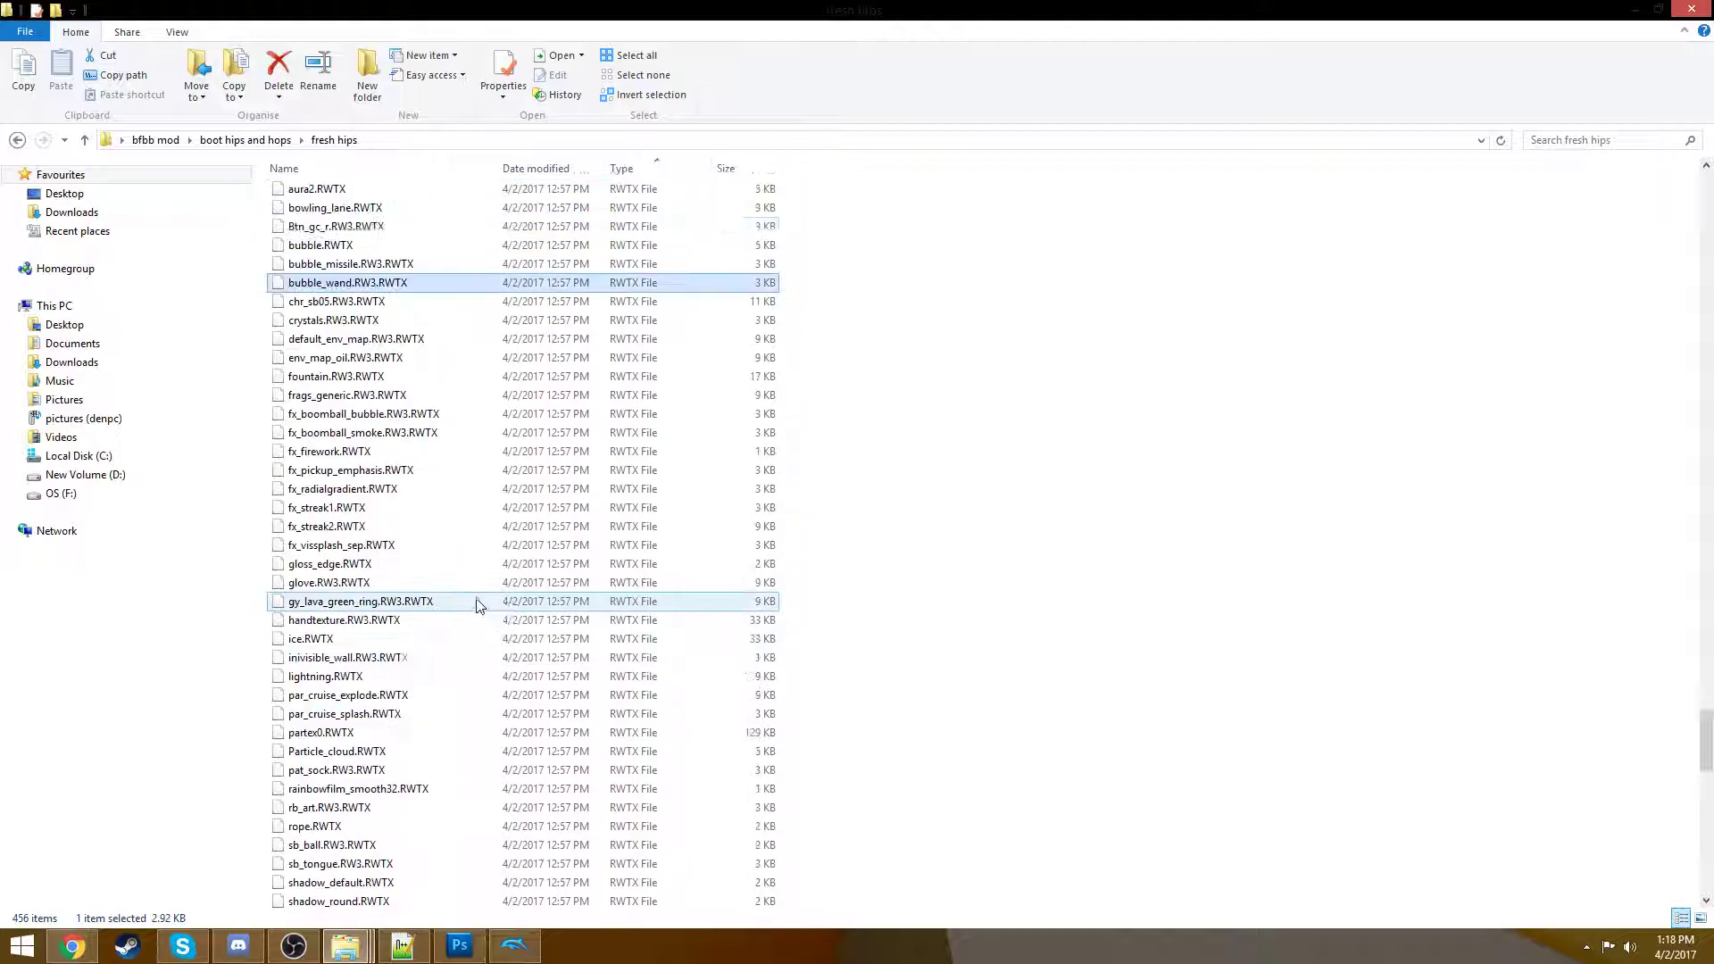
left_click(376, 416)
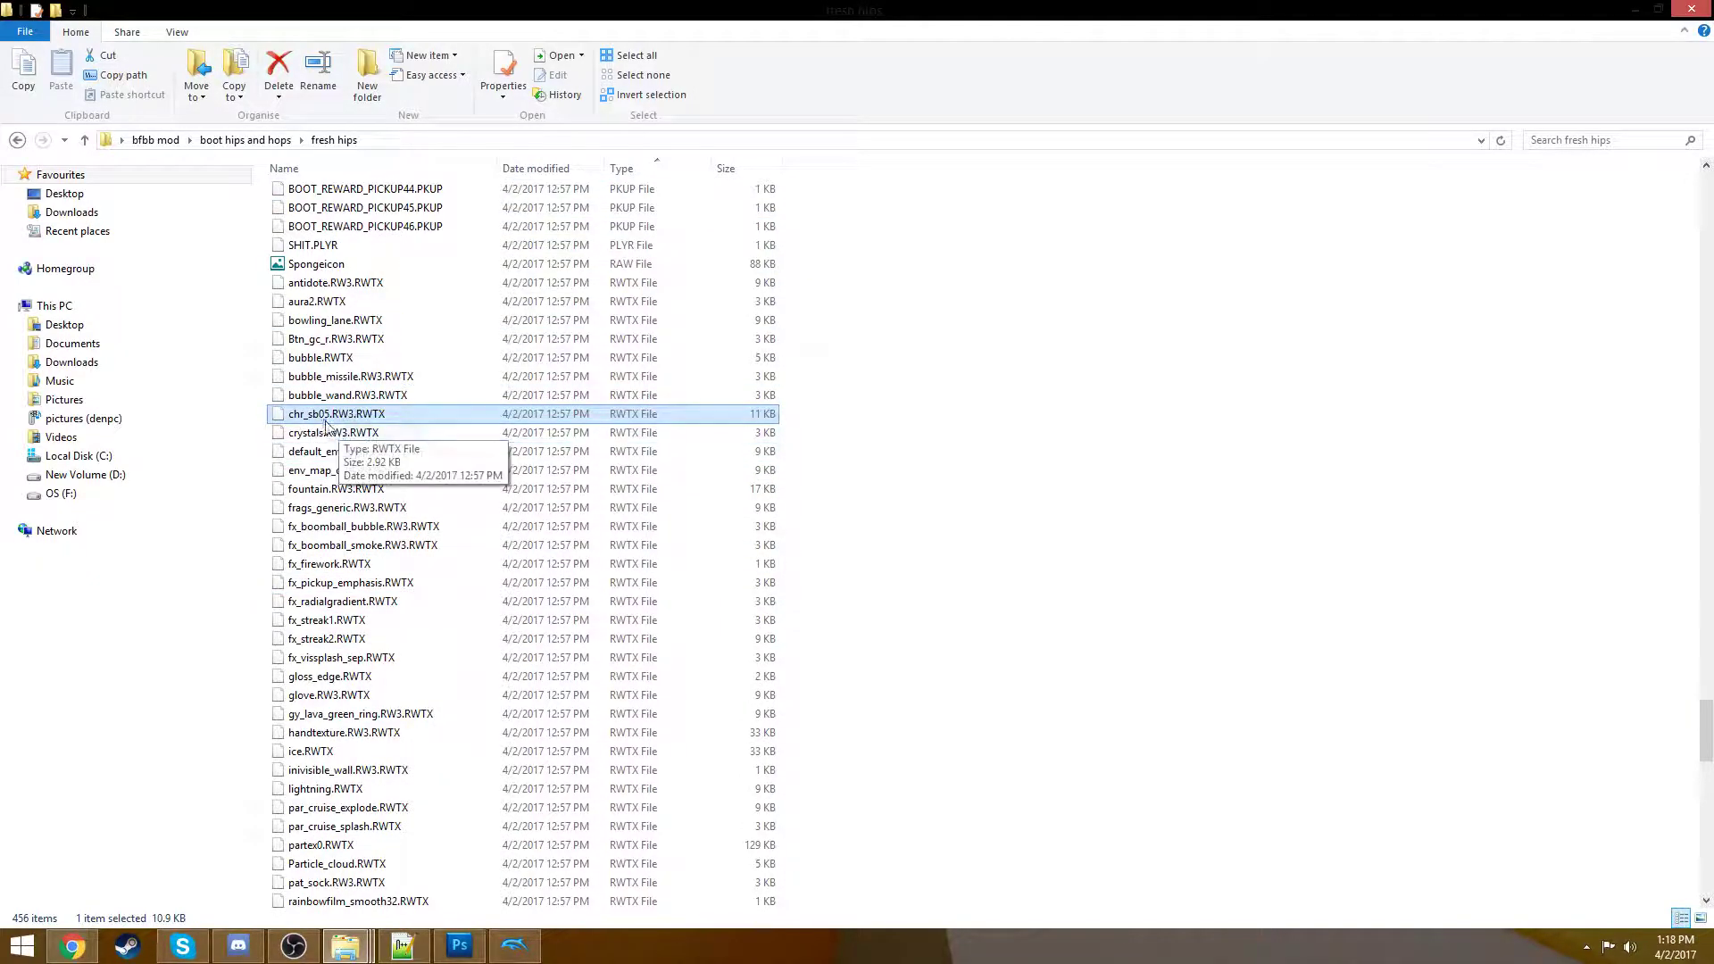
- Return to the boot hips and hops folder with Explorer maximized again
left_click(126, 32)
left_click_drag(857, 9, 580, 0)
left_click(986, 368)
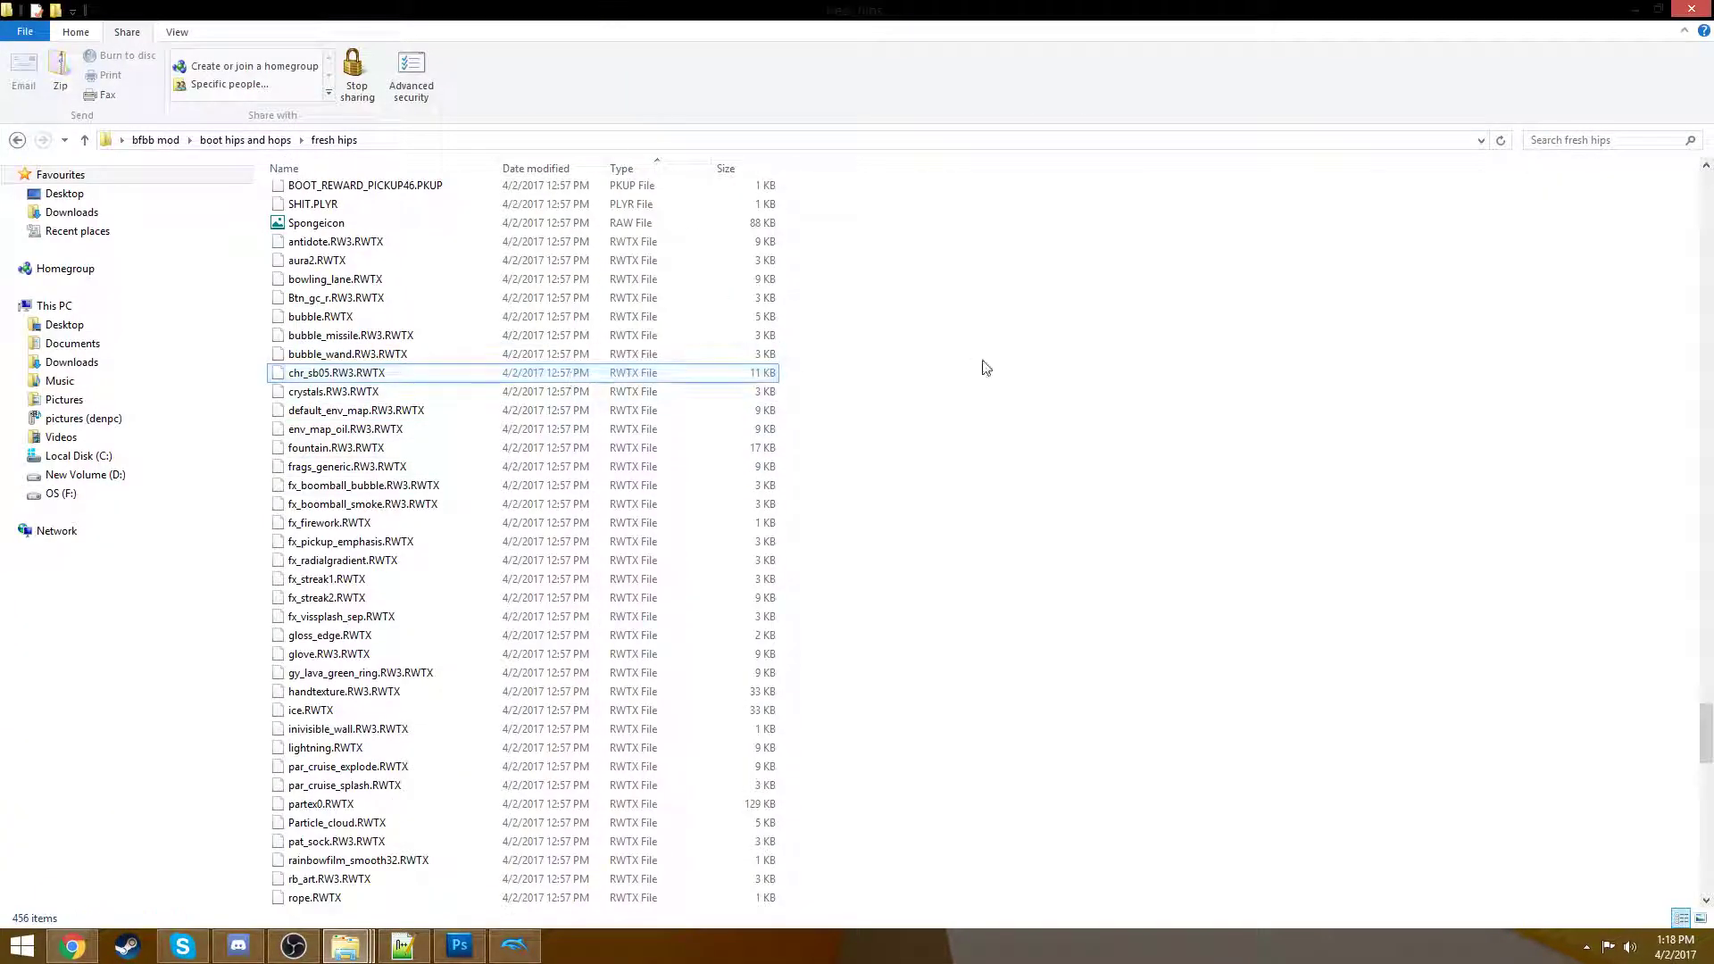
scroll(983, 368, "up", 9)
- Navigate from bfbb mod through boot hips and hops into the game files folder
left_click(246, 140)
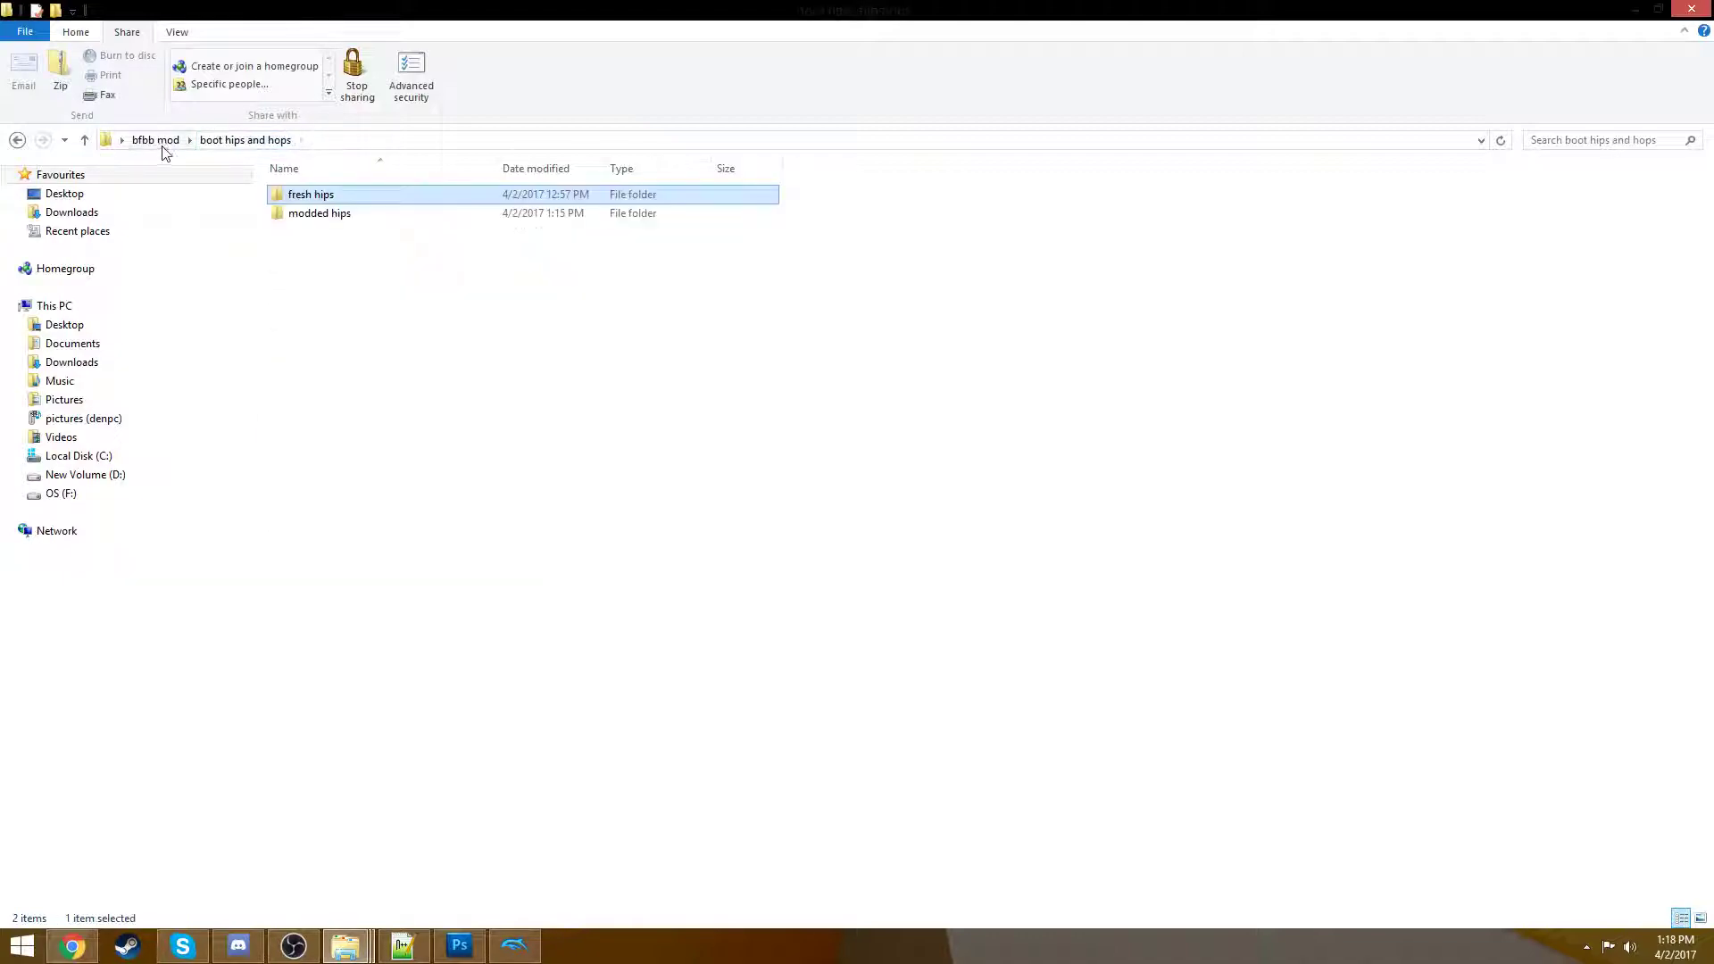
left_click(161, 142)
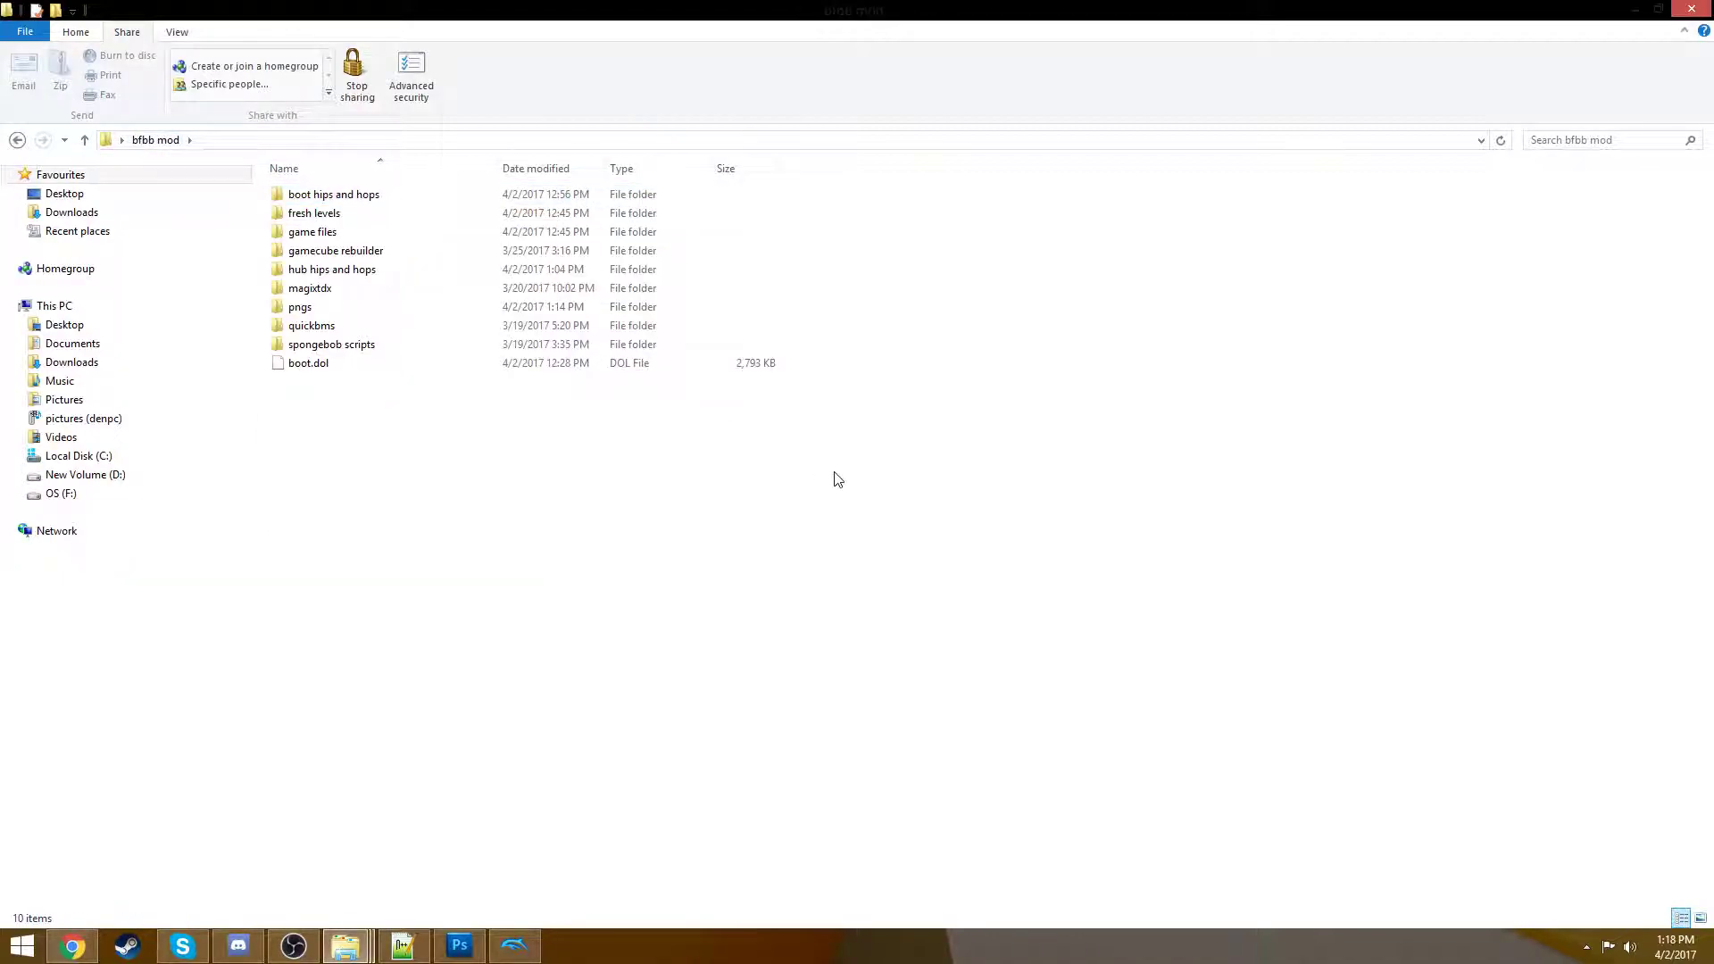
left_click(314, 193)
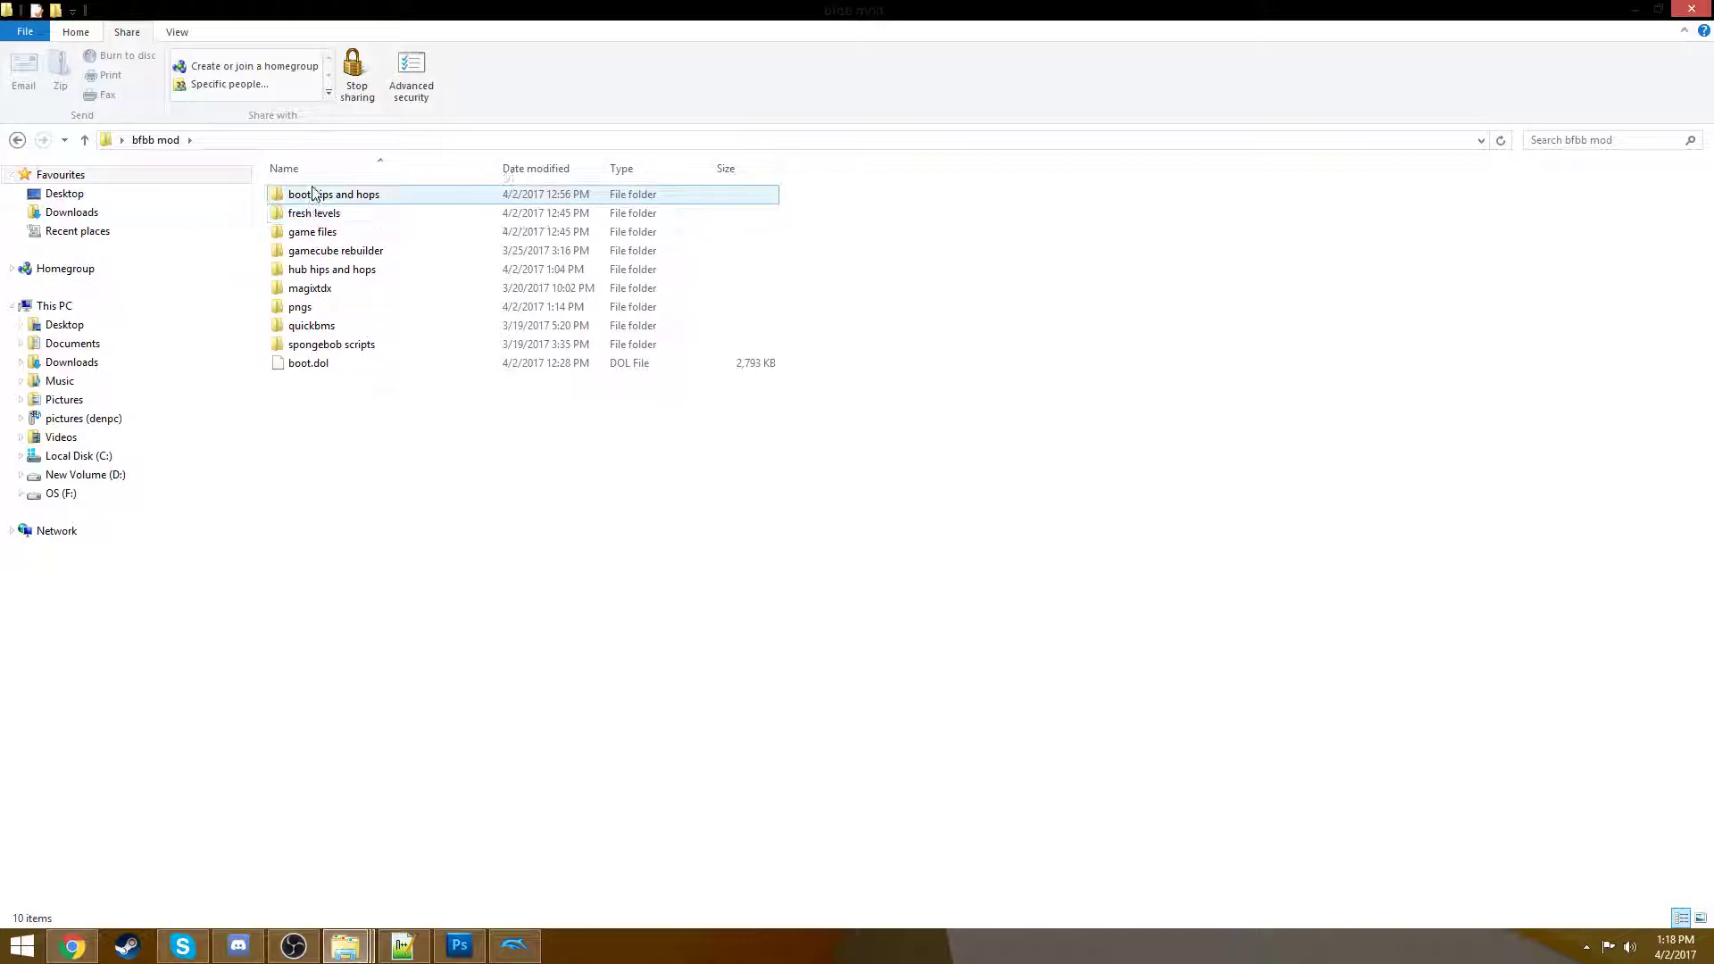
double_click(298, 190)
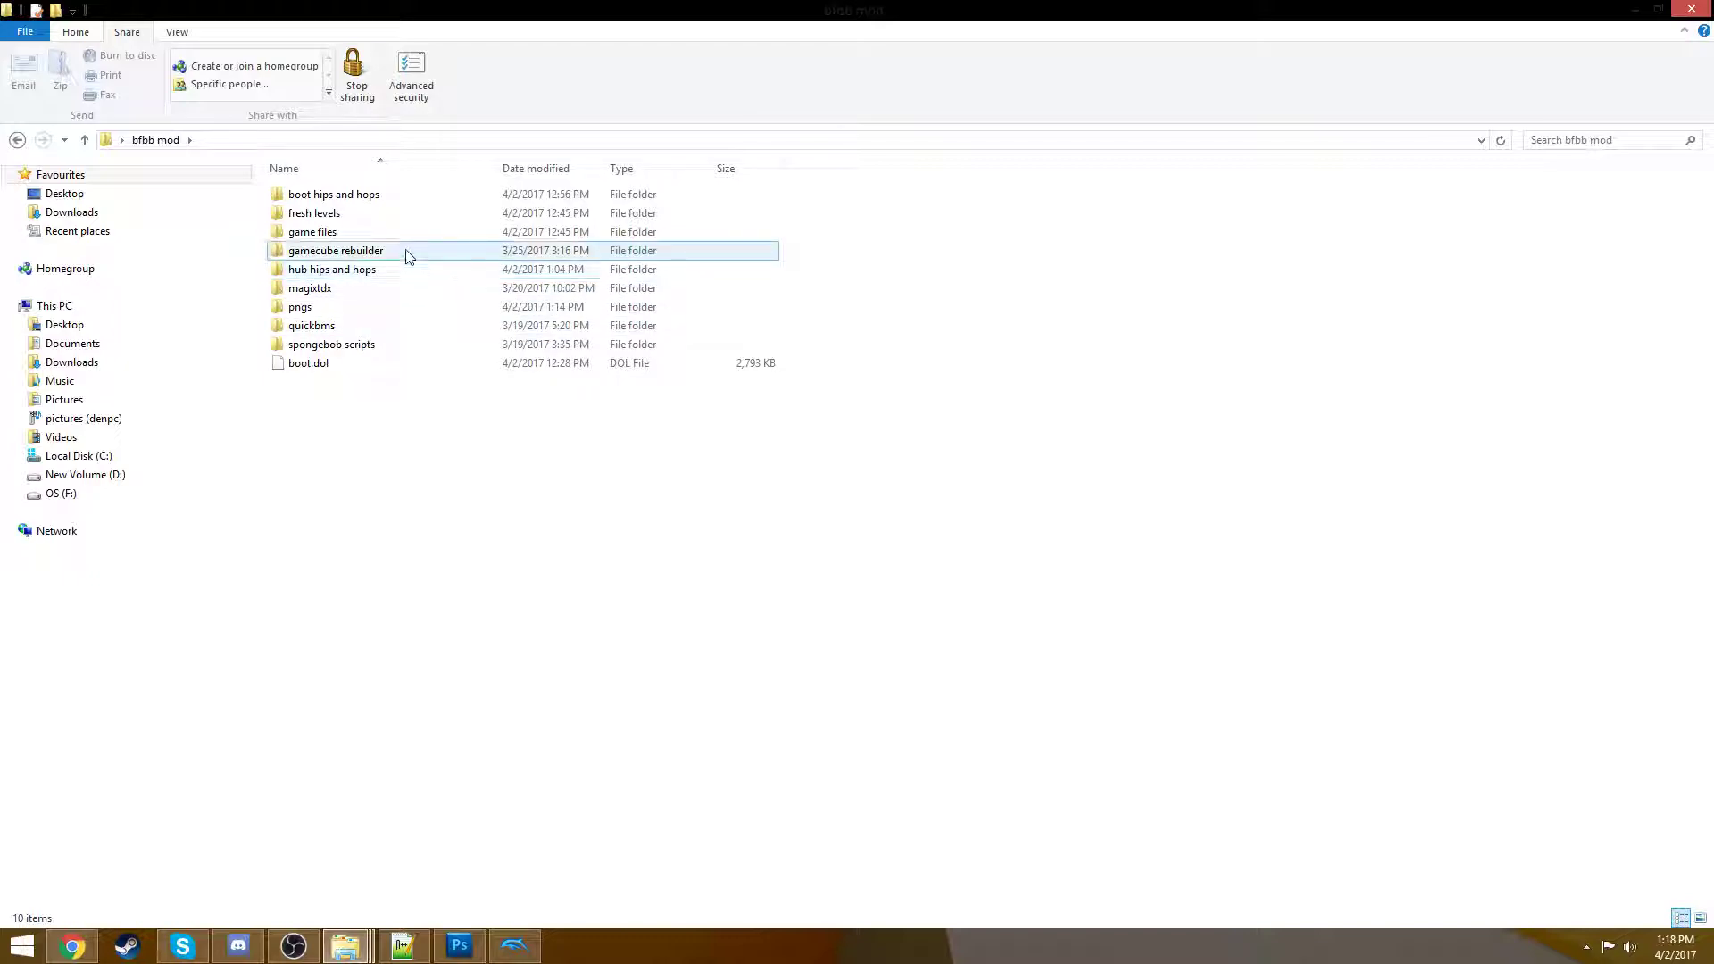
mouse_move(408, 256)
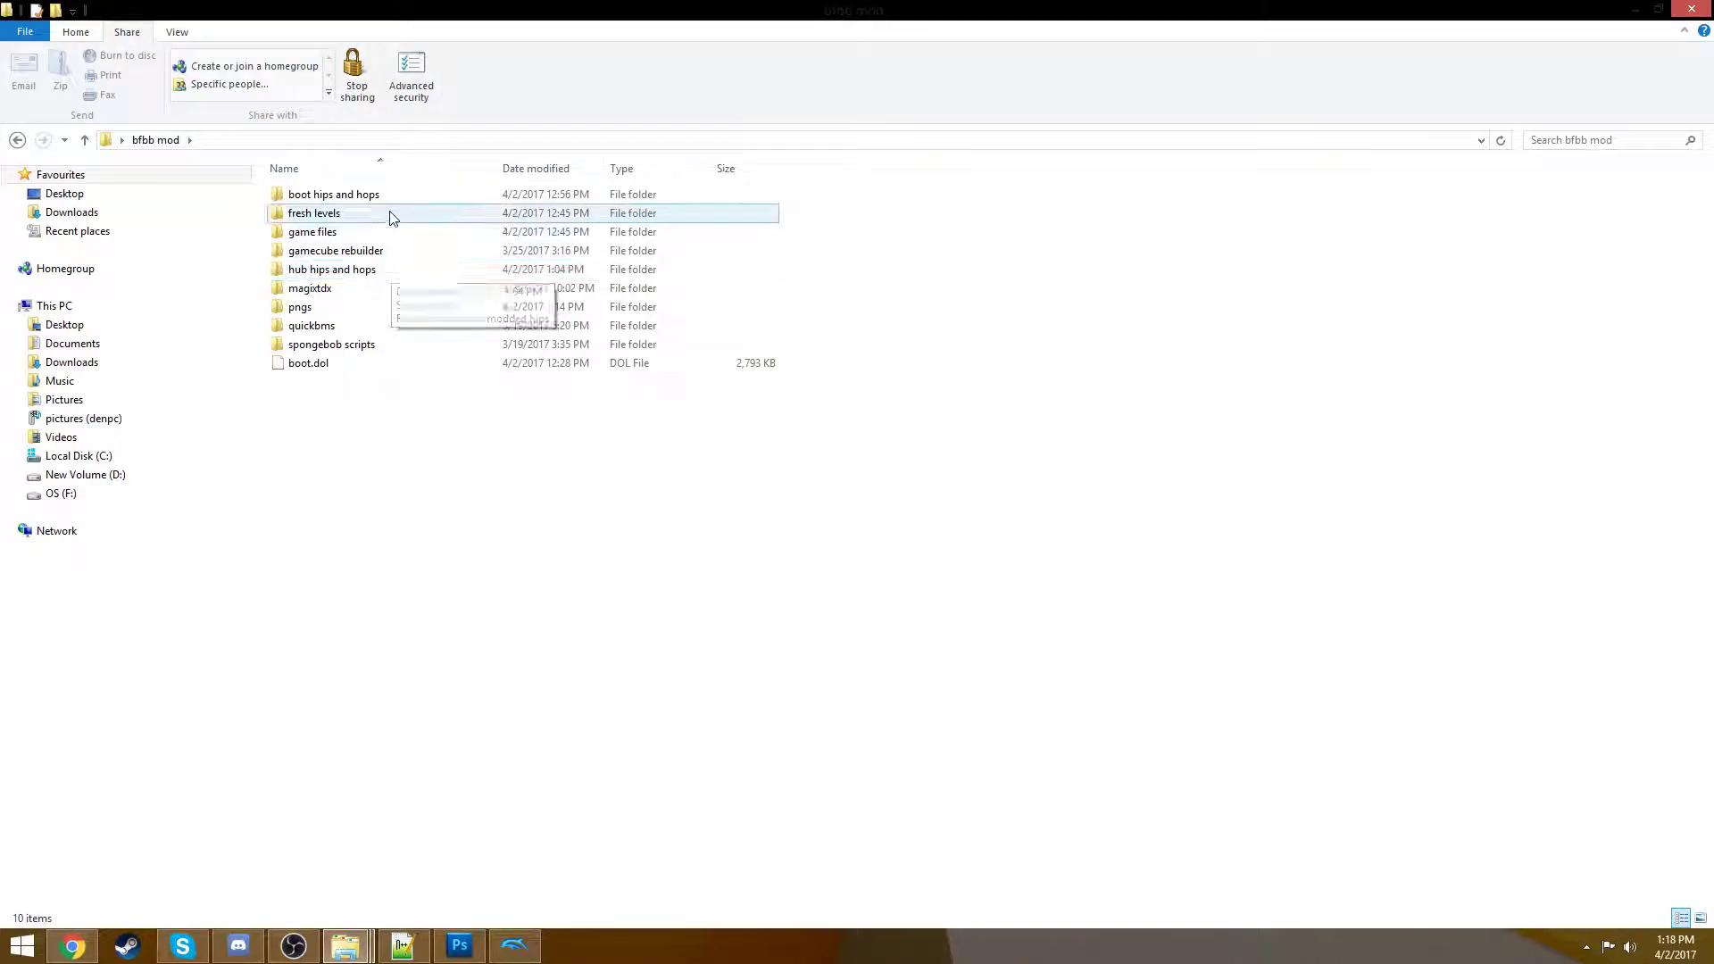
double_click(386, 230)
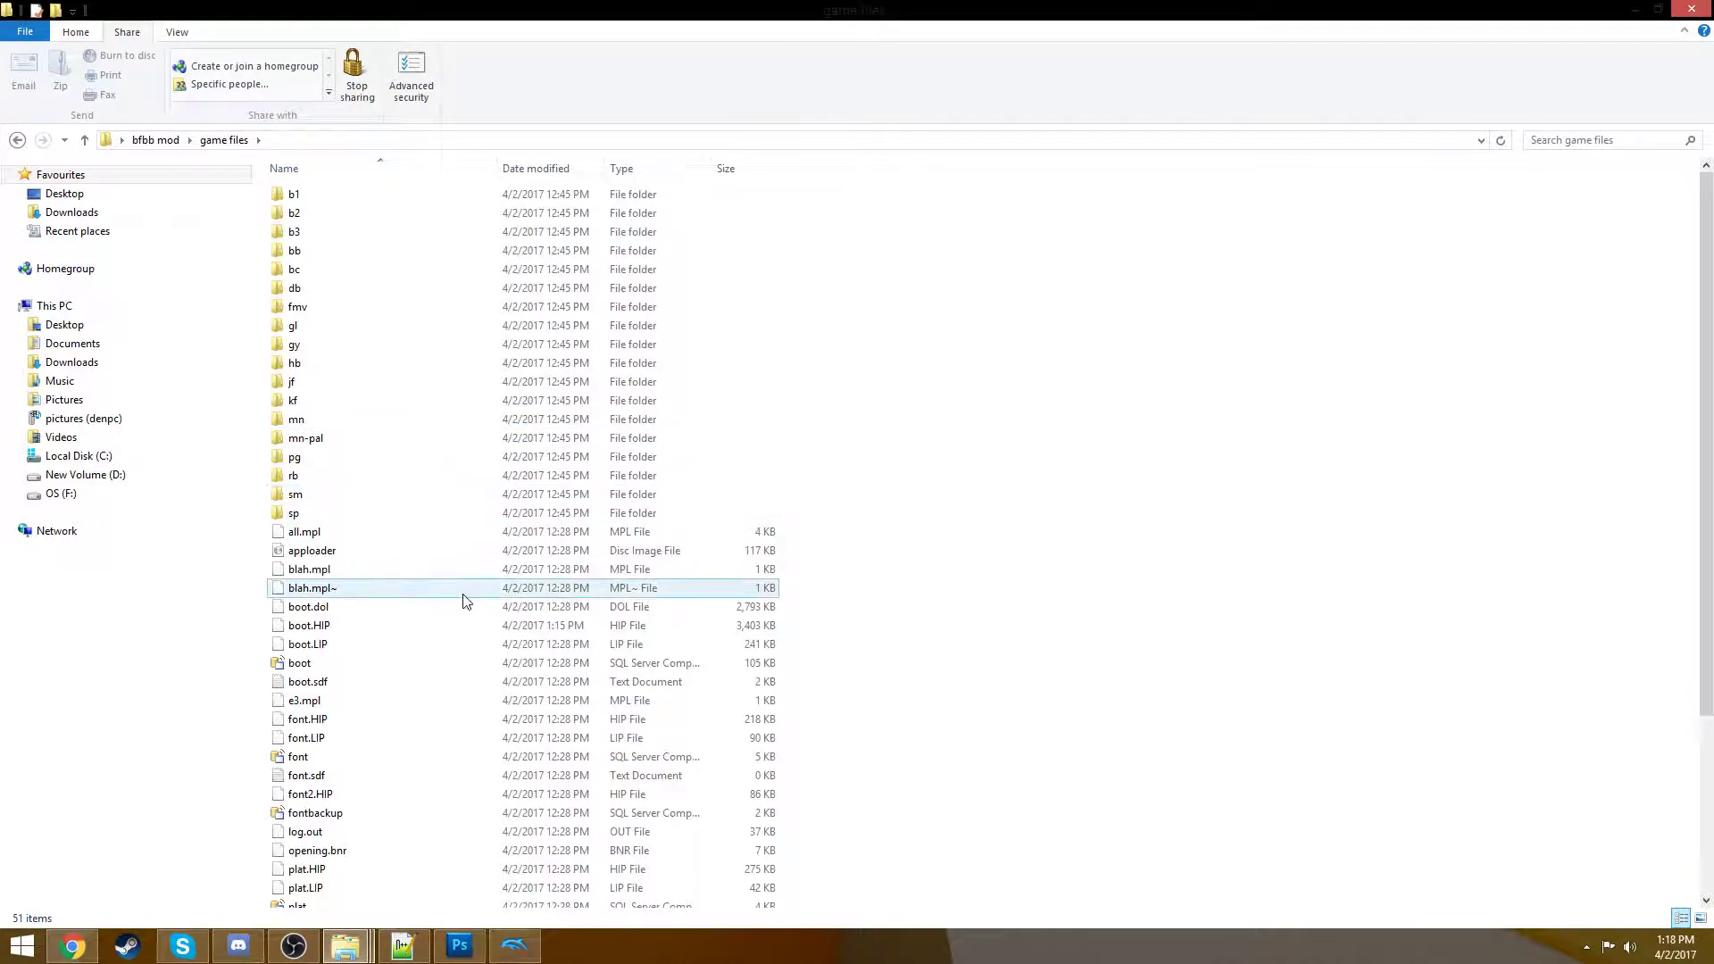
- Look inside the gl level folder at gl01.HOP, then return to game files
scroll(404, 666, "down", 1)
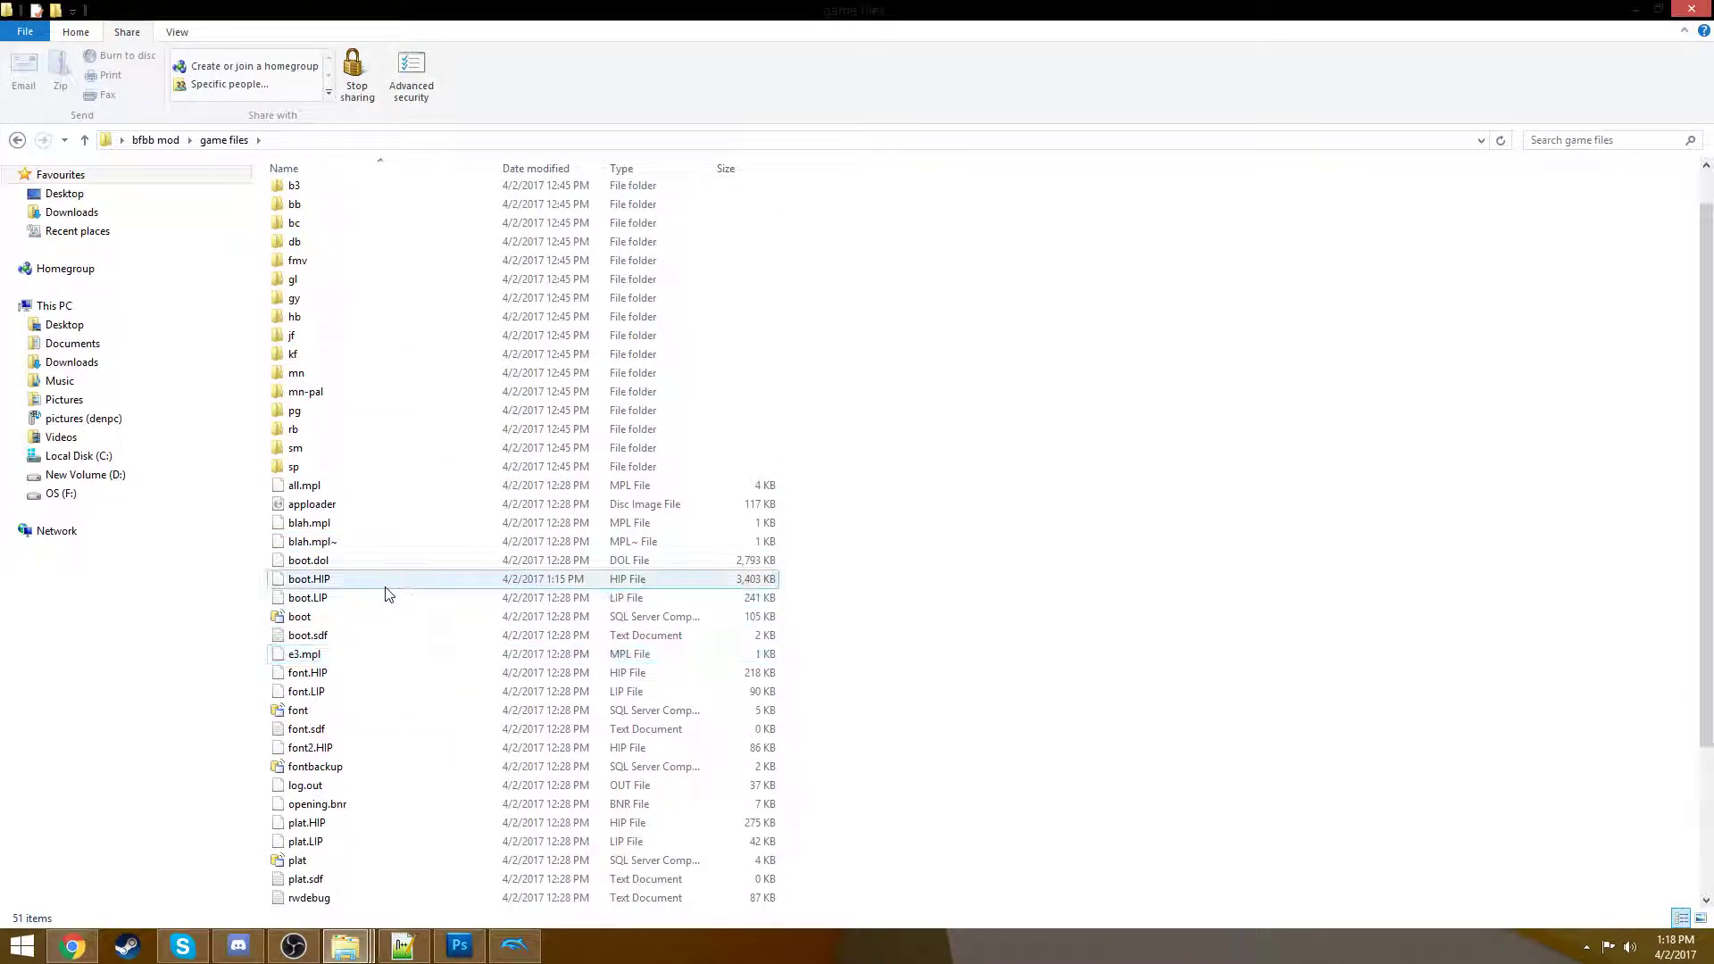
mouse_move(387, 592)
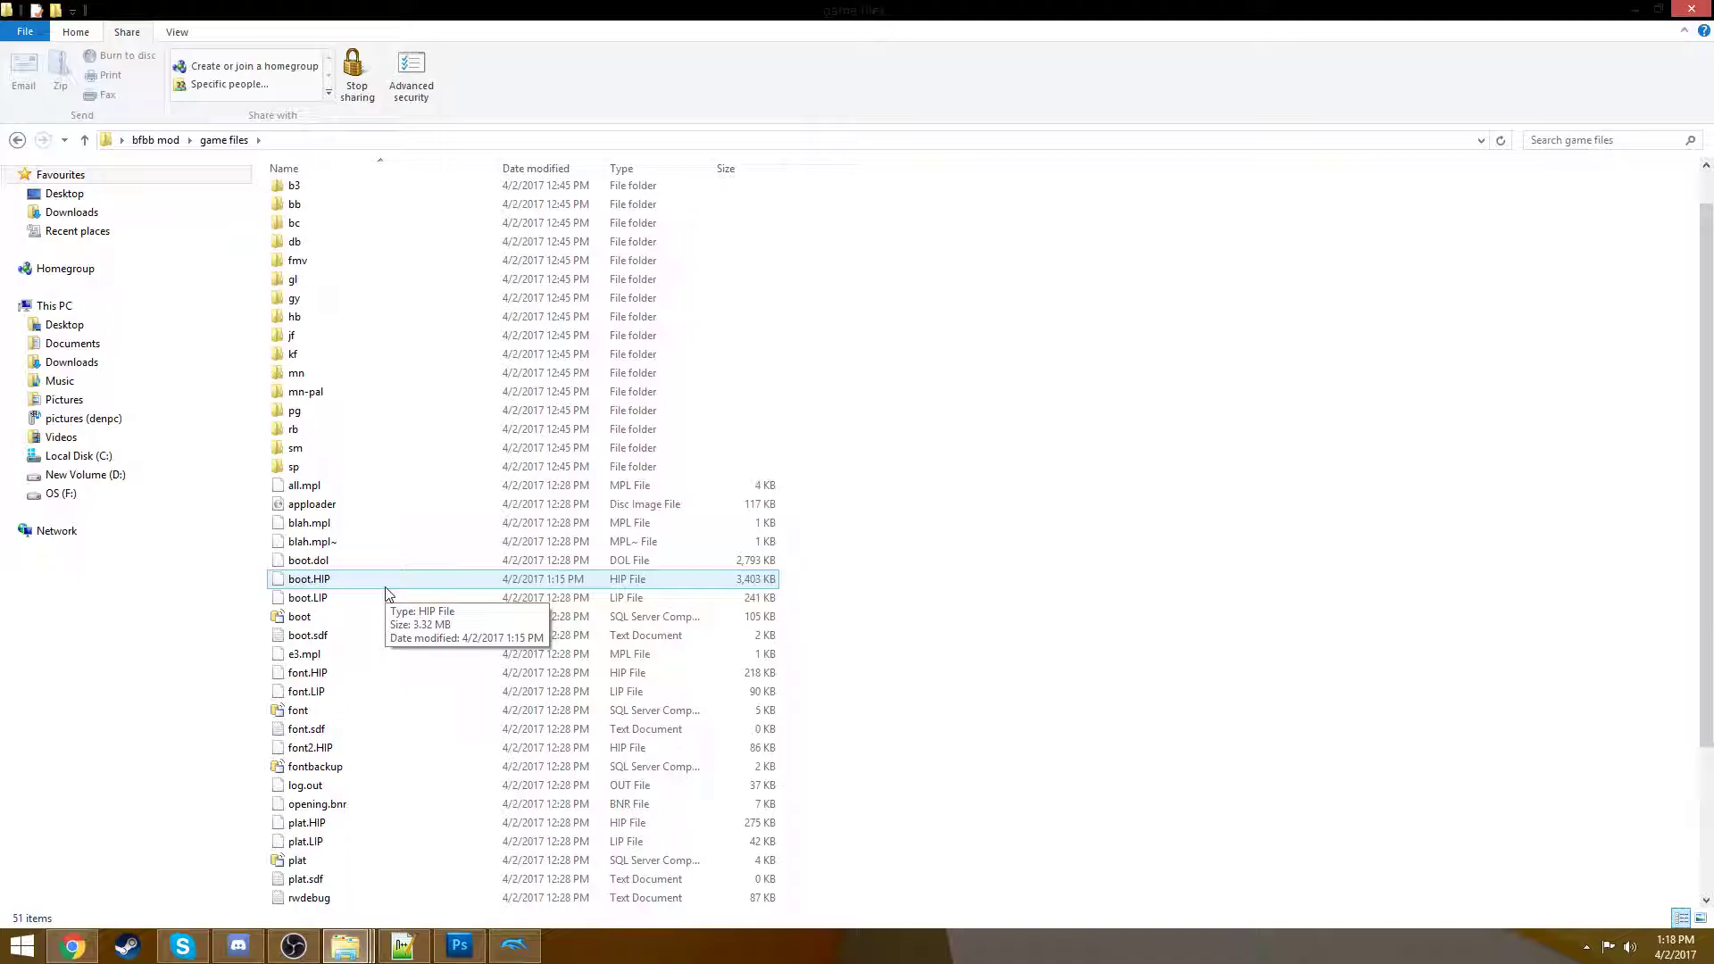
scroll(386, 593, "down", 1)
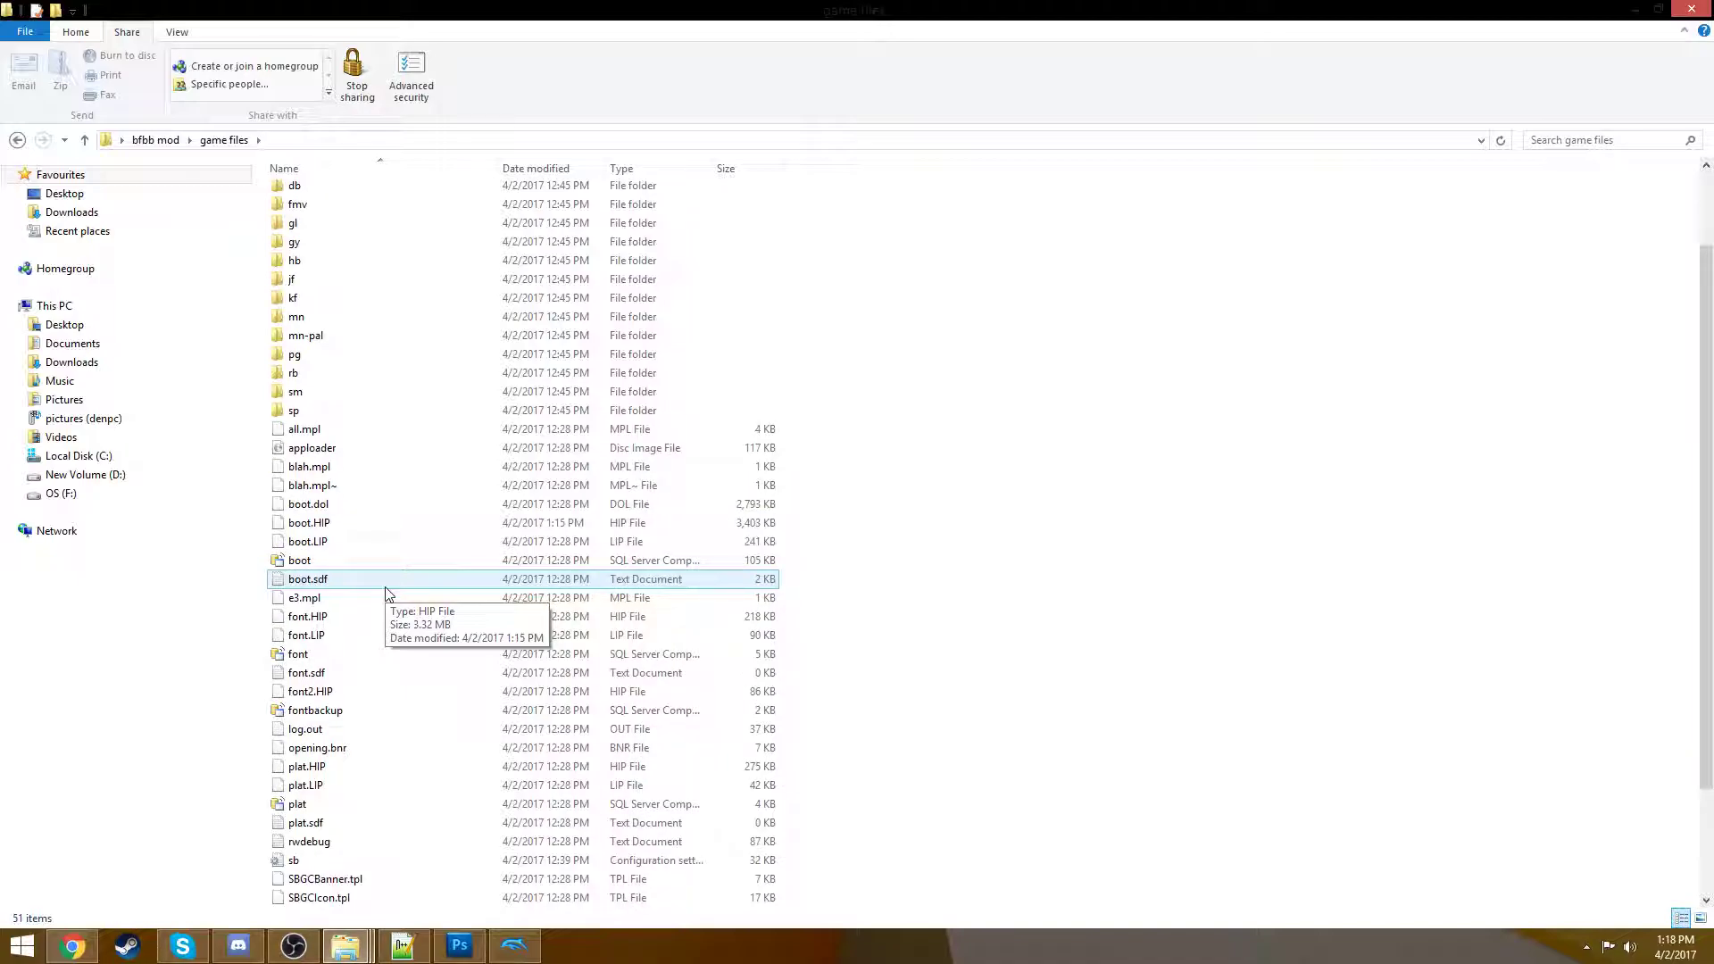
scroll(386, 592, "up", 2)
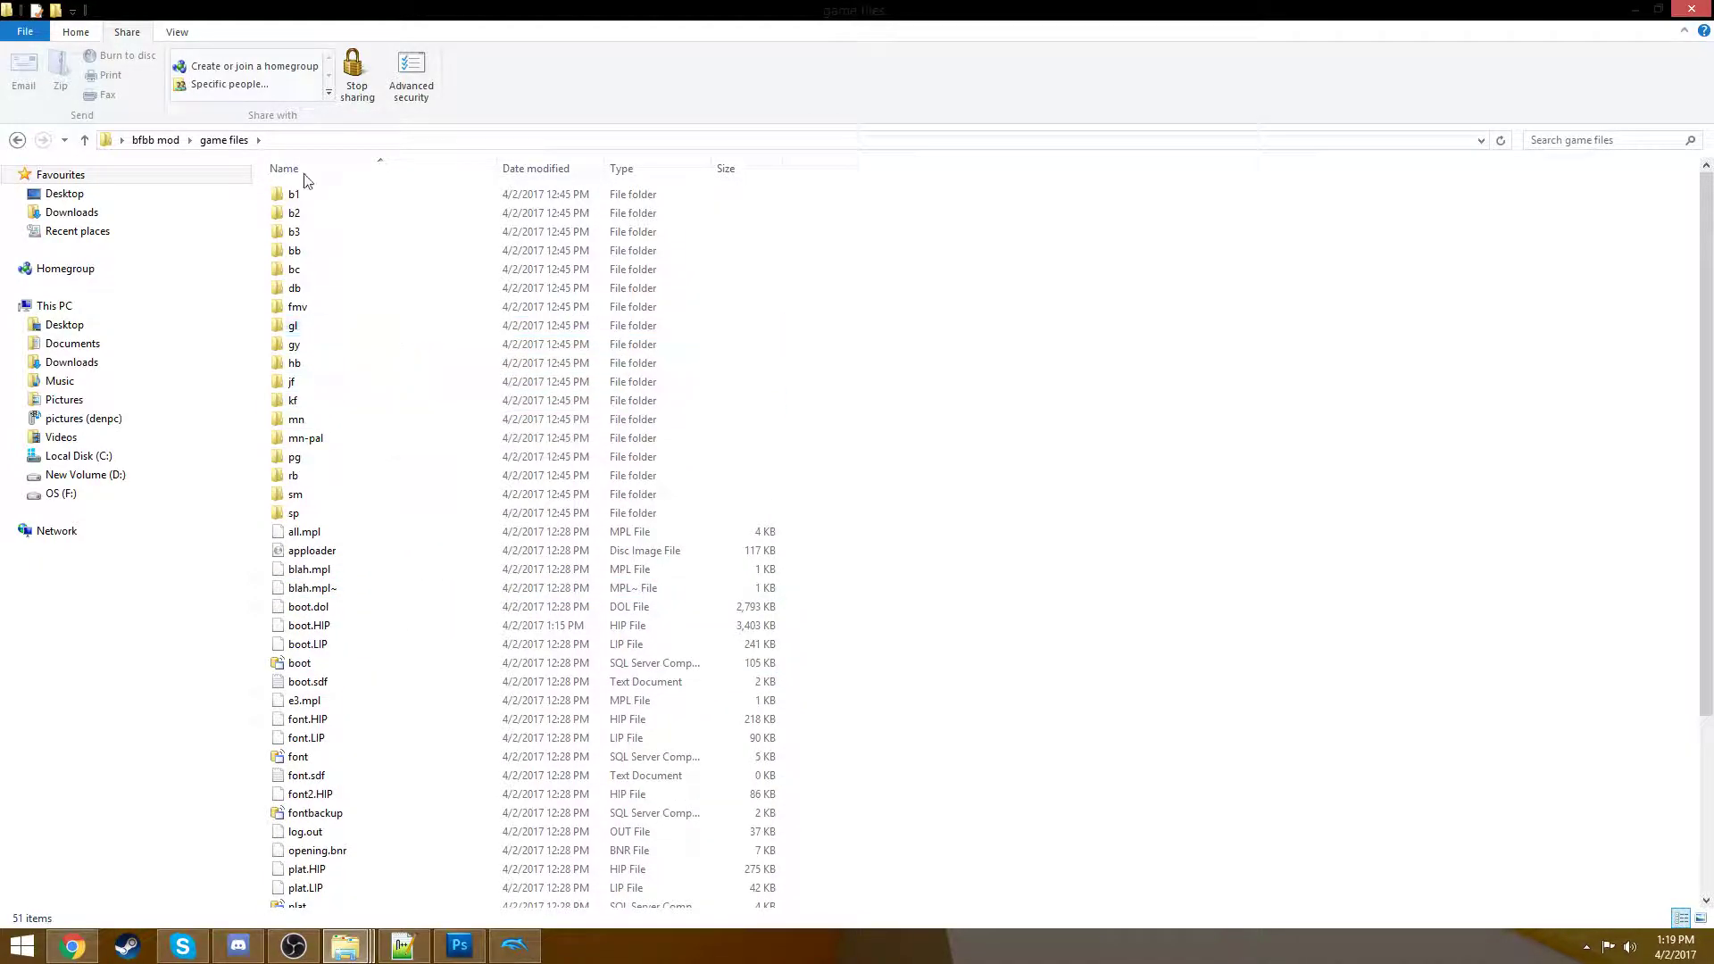
double_click(351, 332)
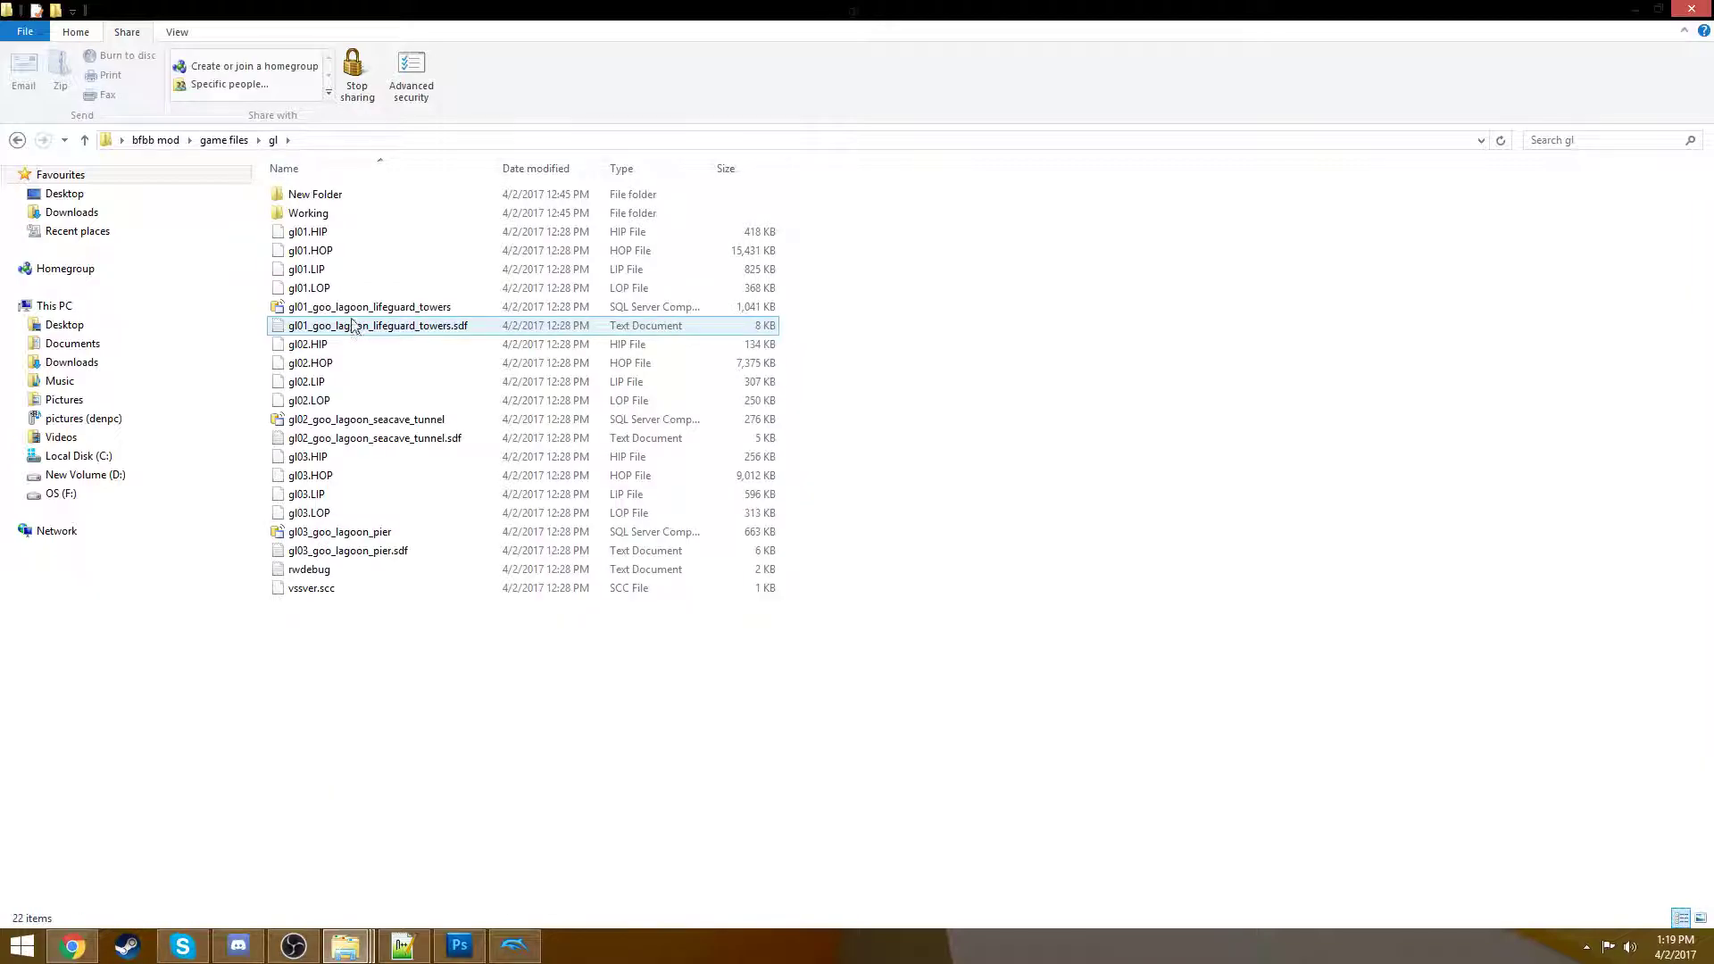
left_click(364, 258)
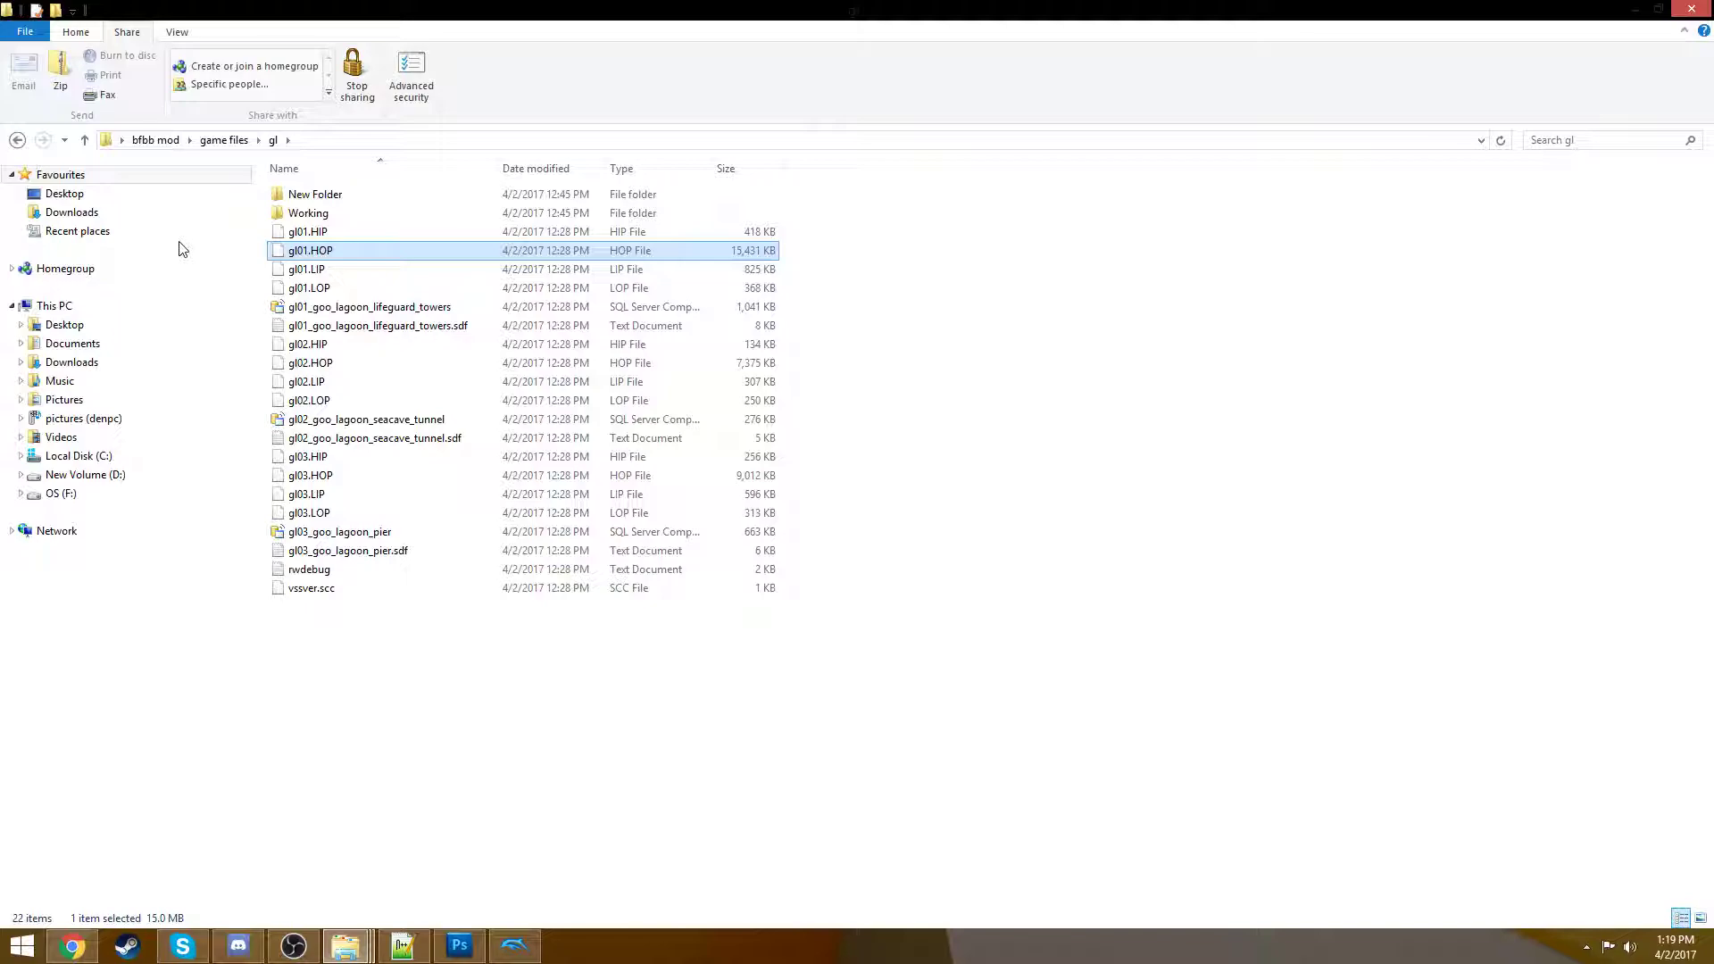
left_click(890, 256)
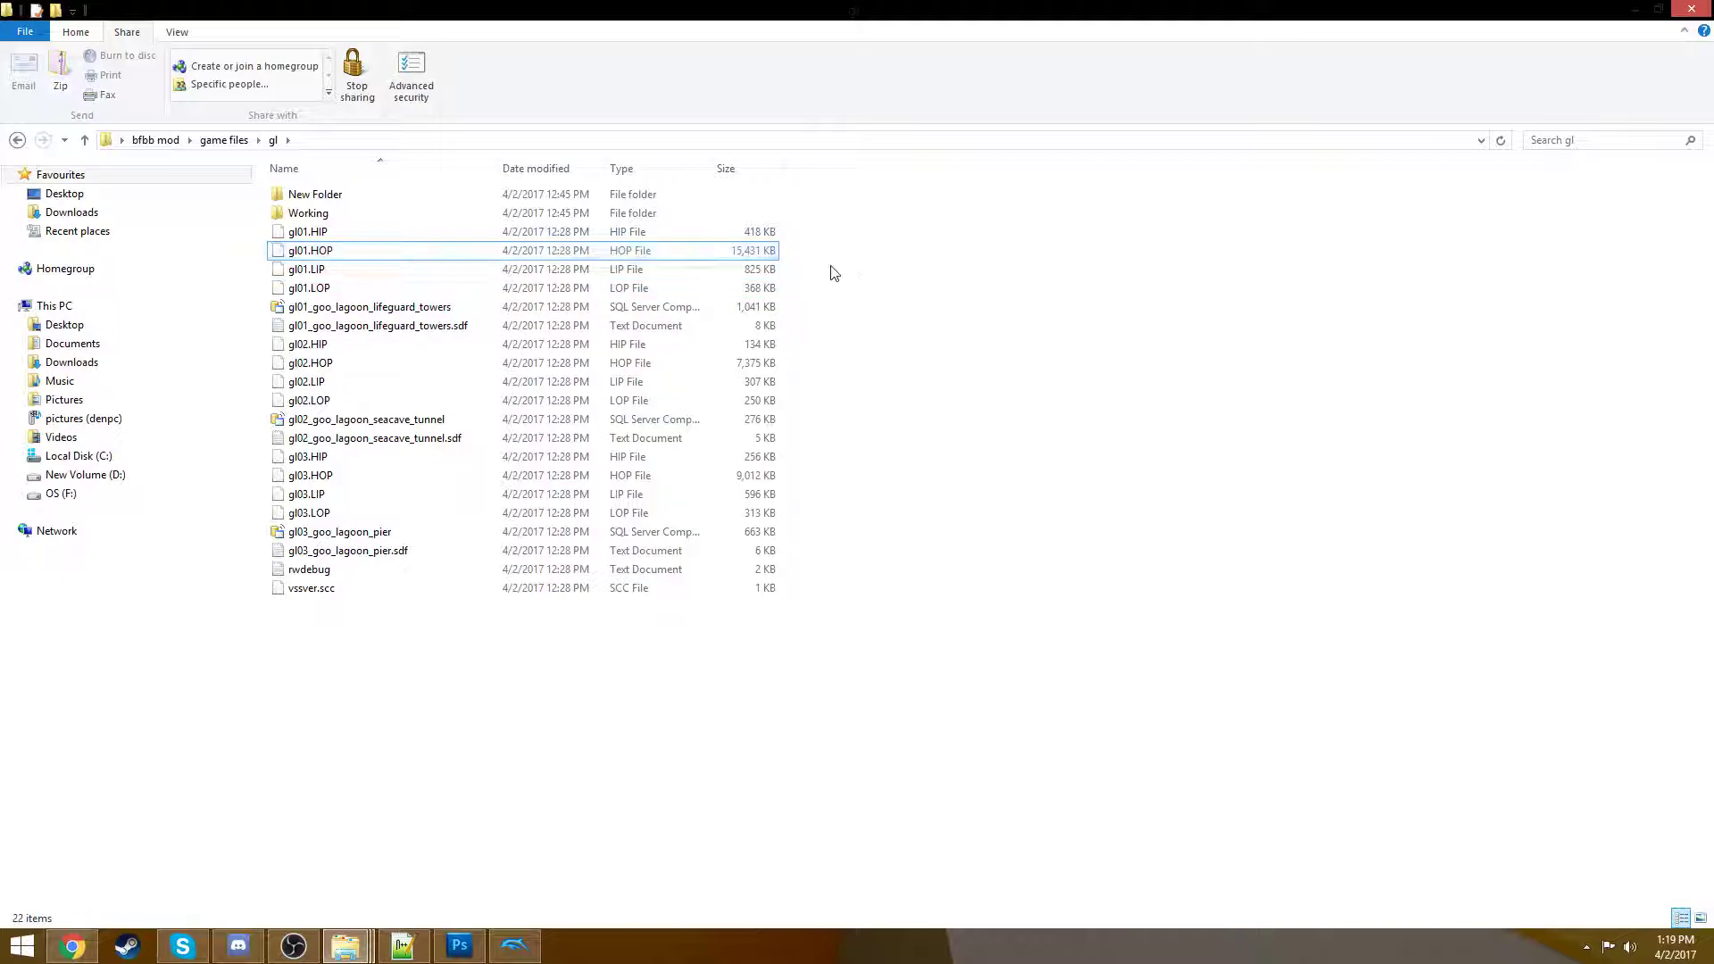
left_click(388, 249)
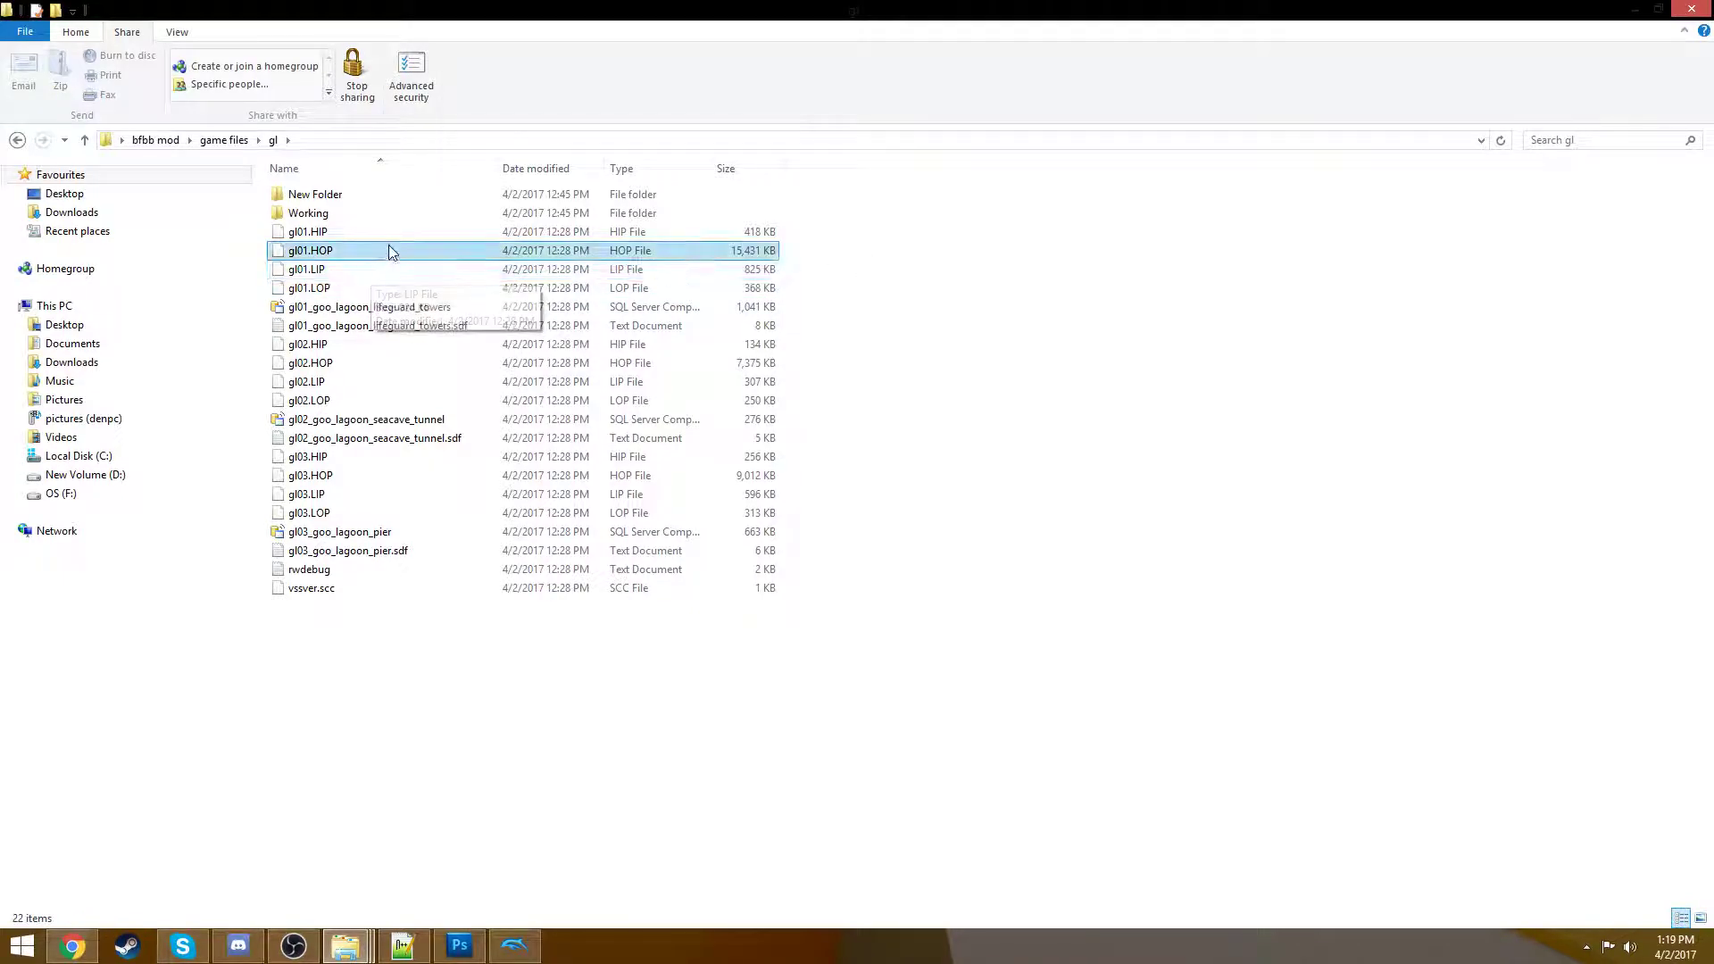
key("BackSpace")
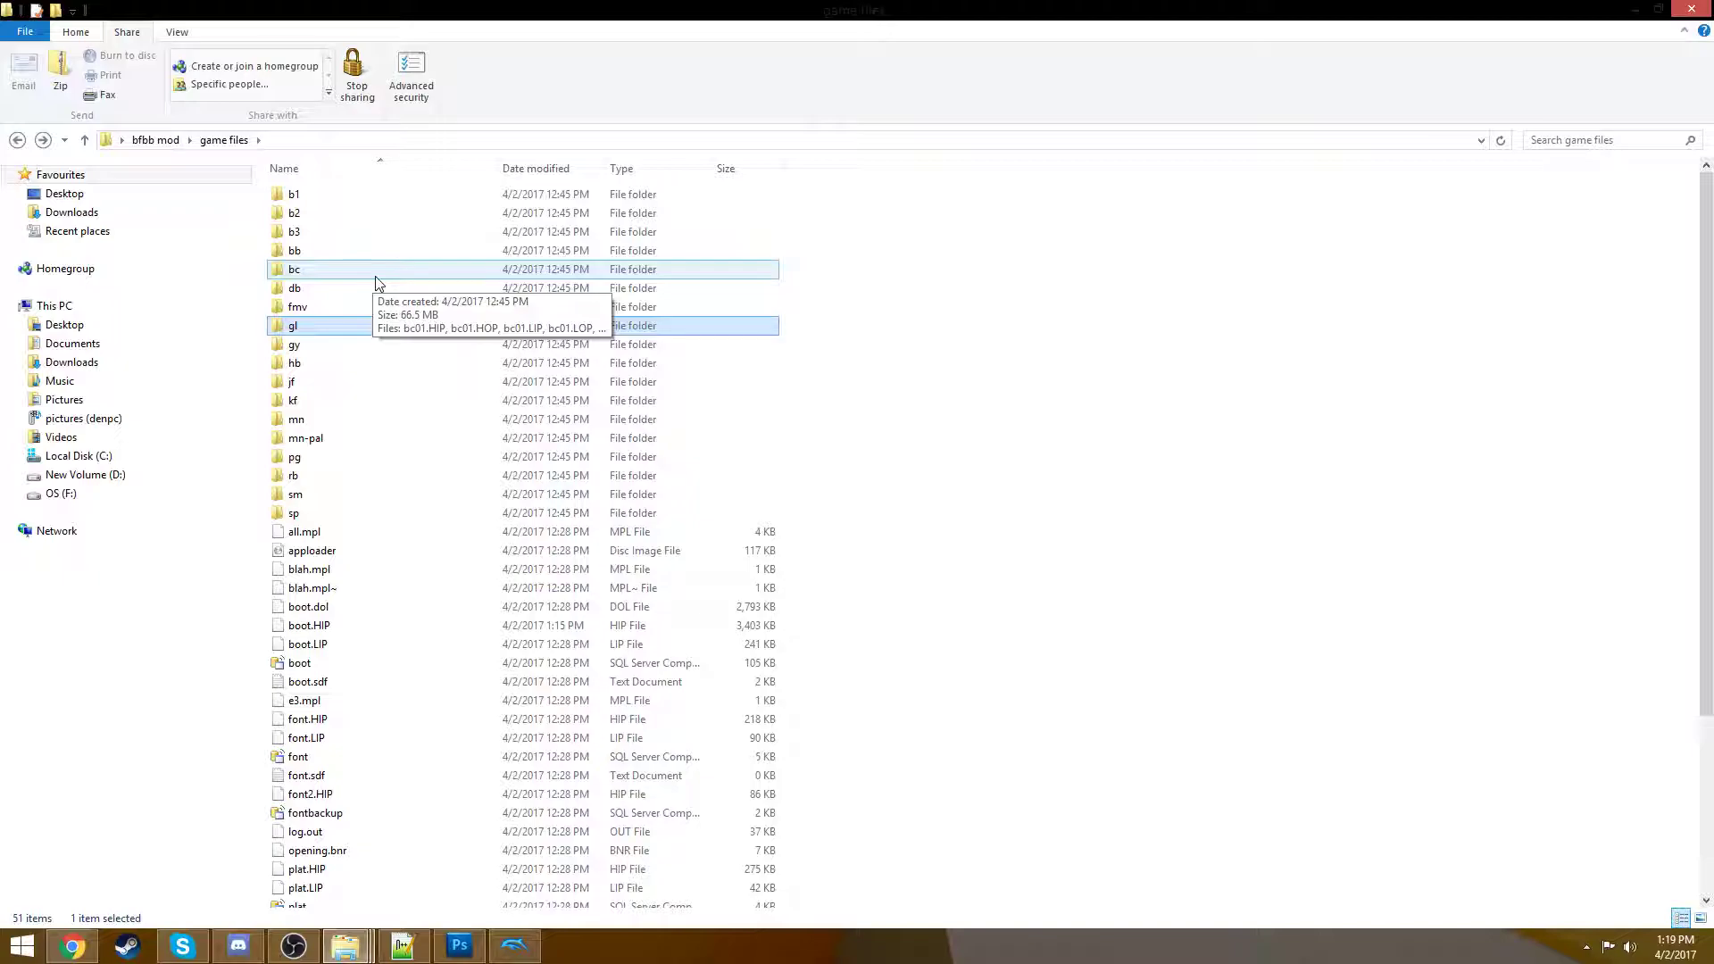
left_click(790, 257)
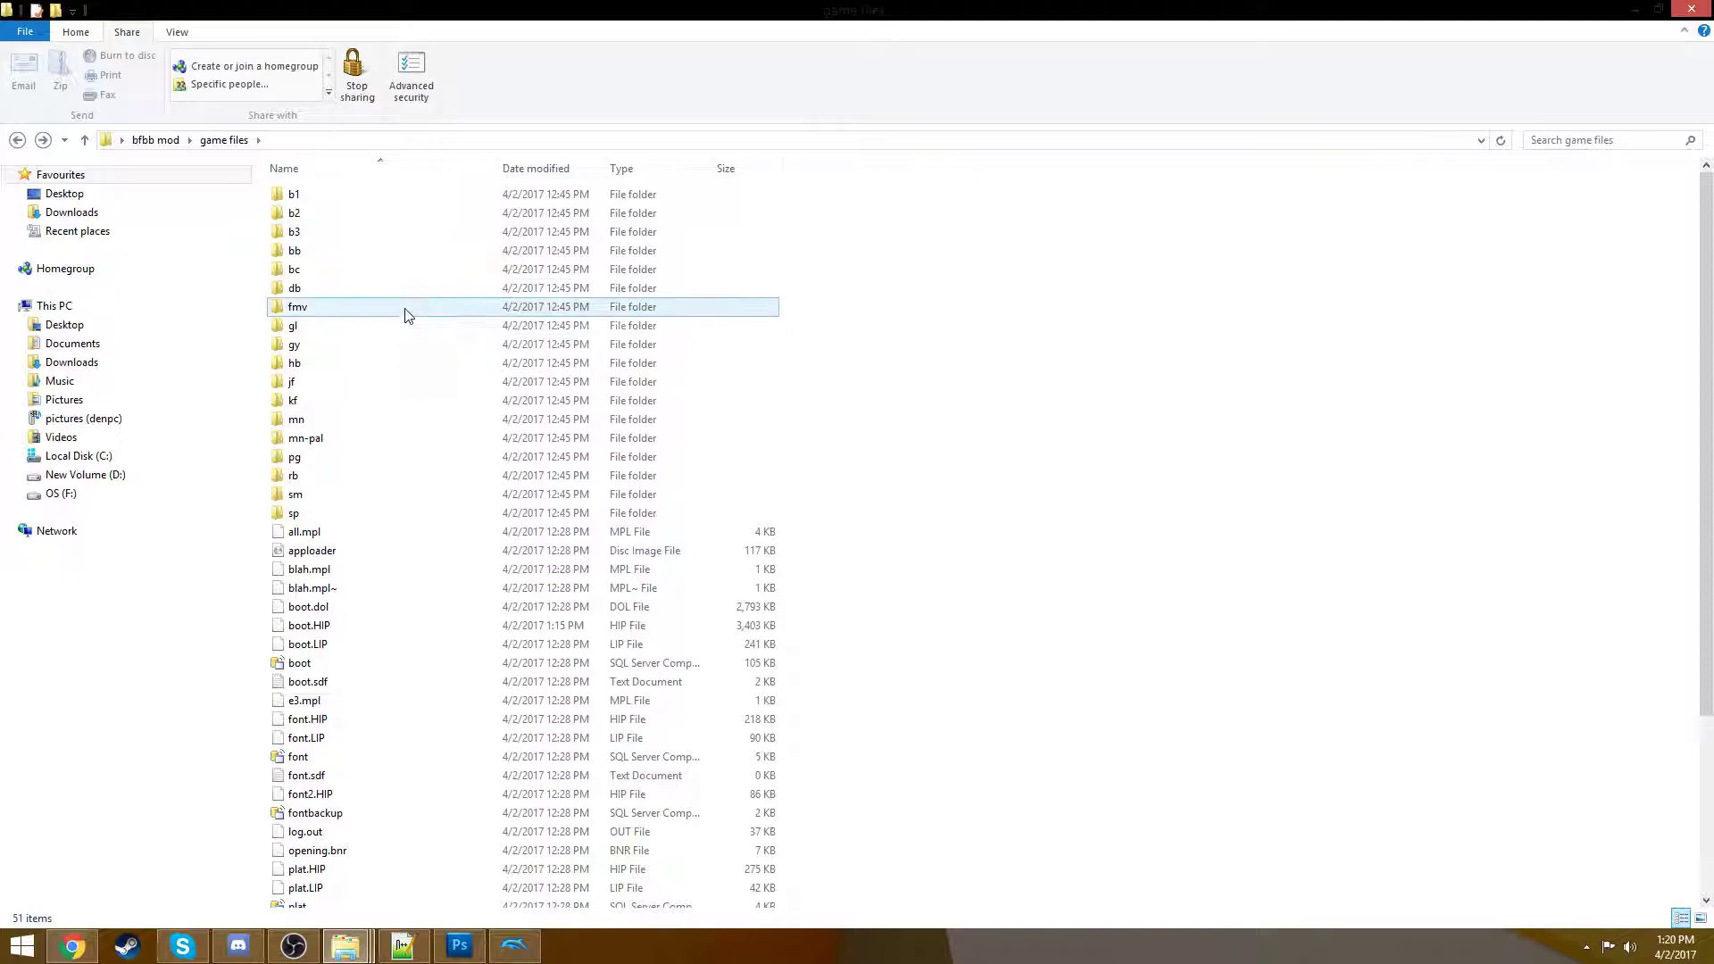
mouse_move(407, 315)
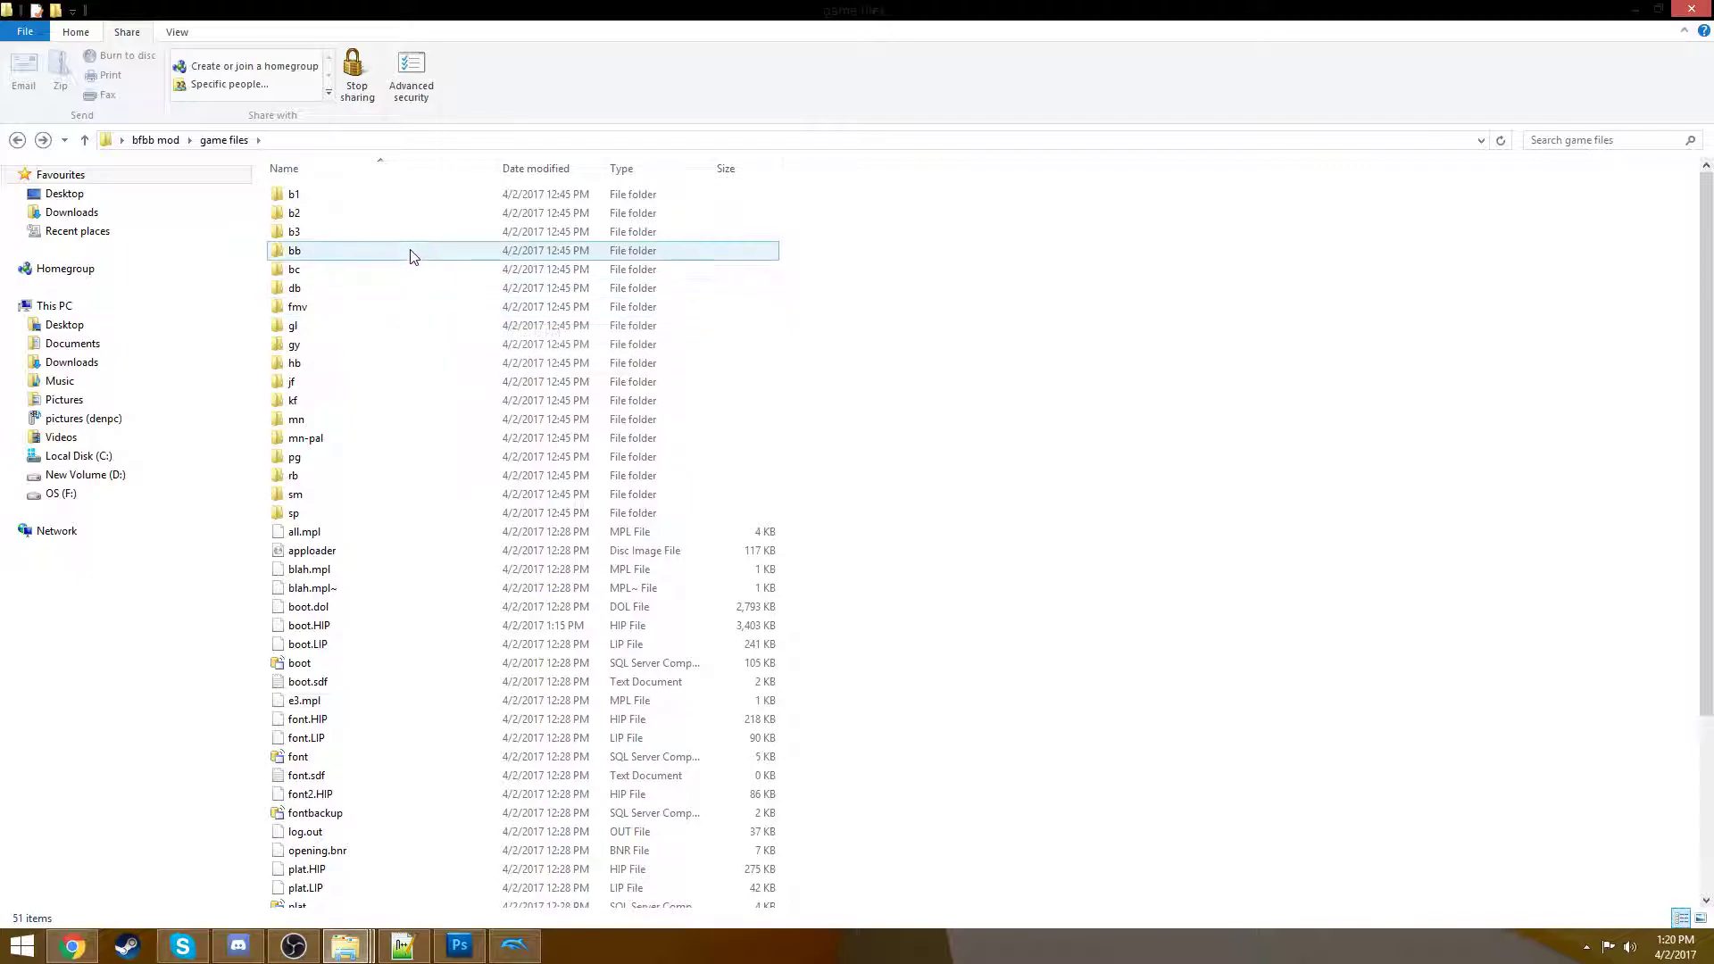
- Locate hb01.HOP in the hb folder, peek into b3, and return to game files
double_click(399, 365)
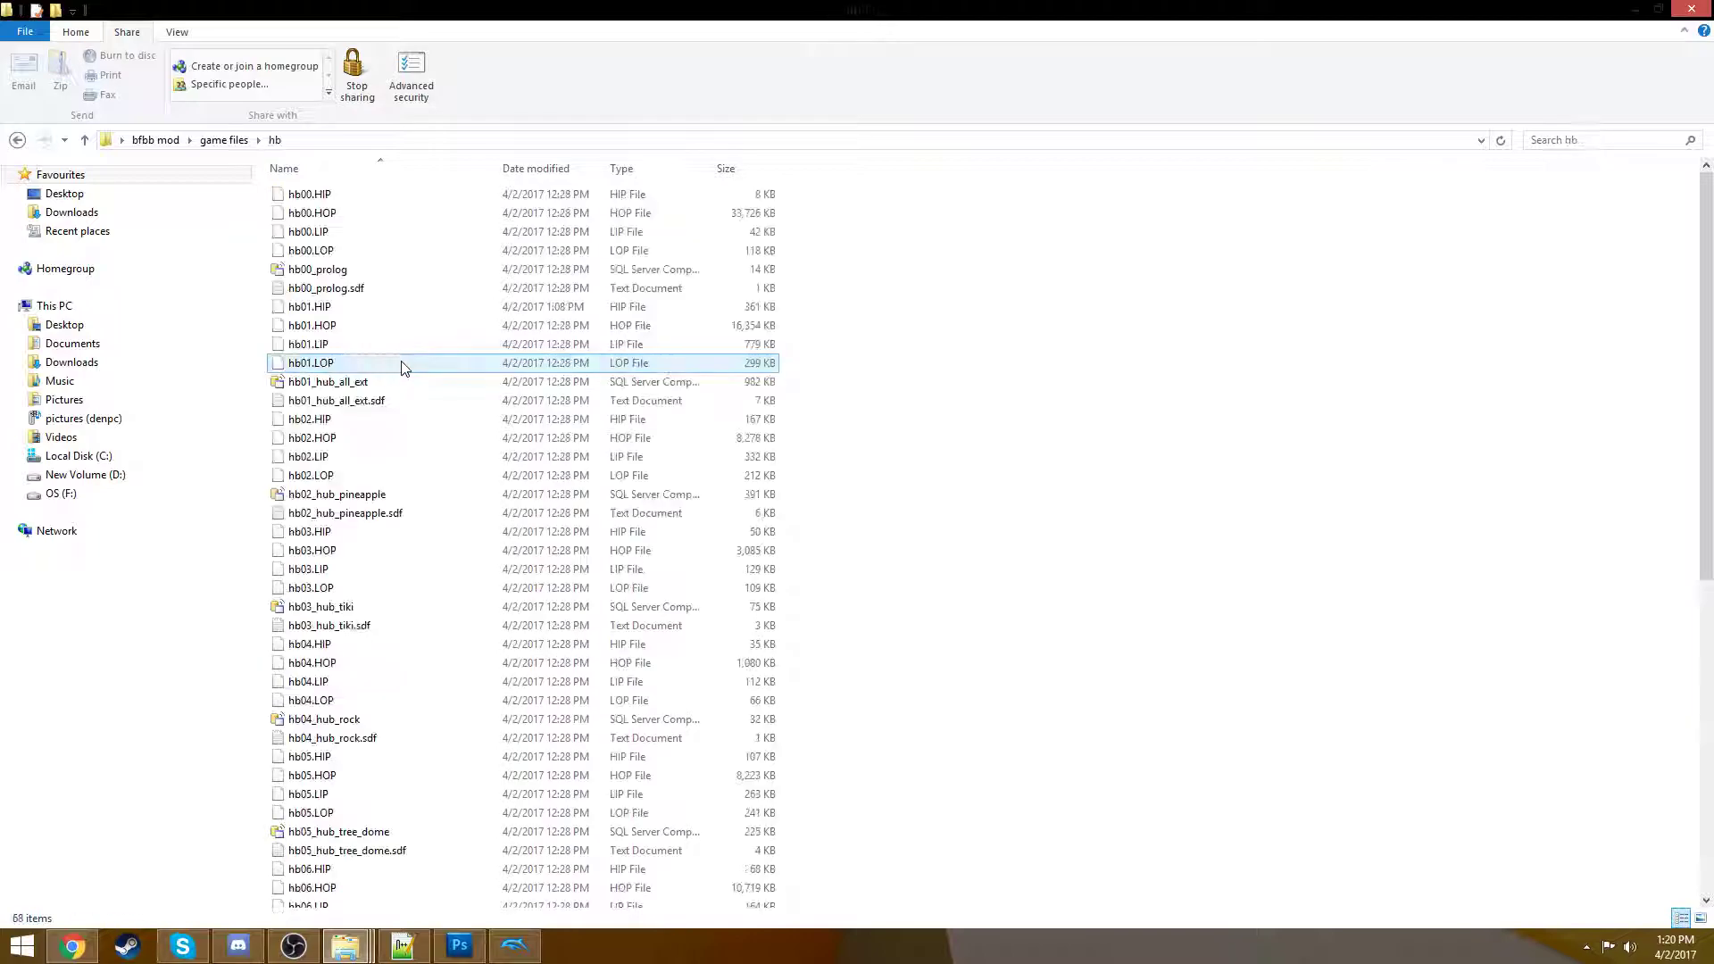
scroll(762, 307, "down", 3)
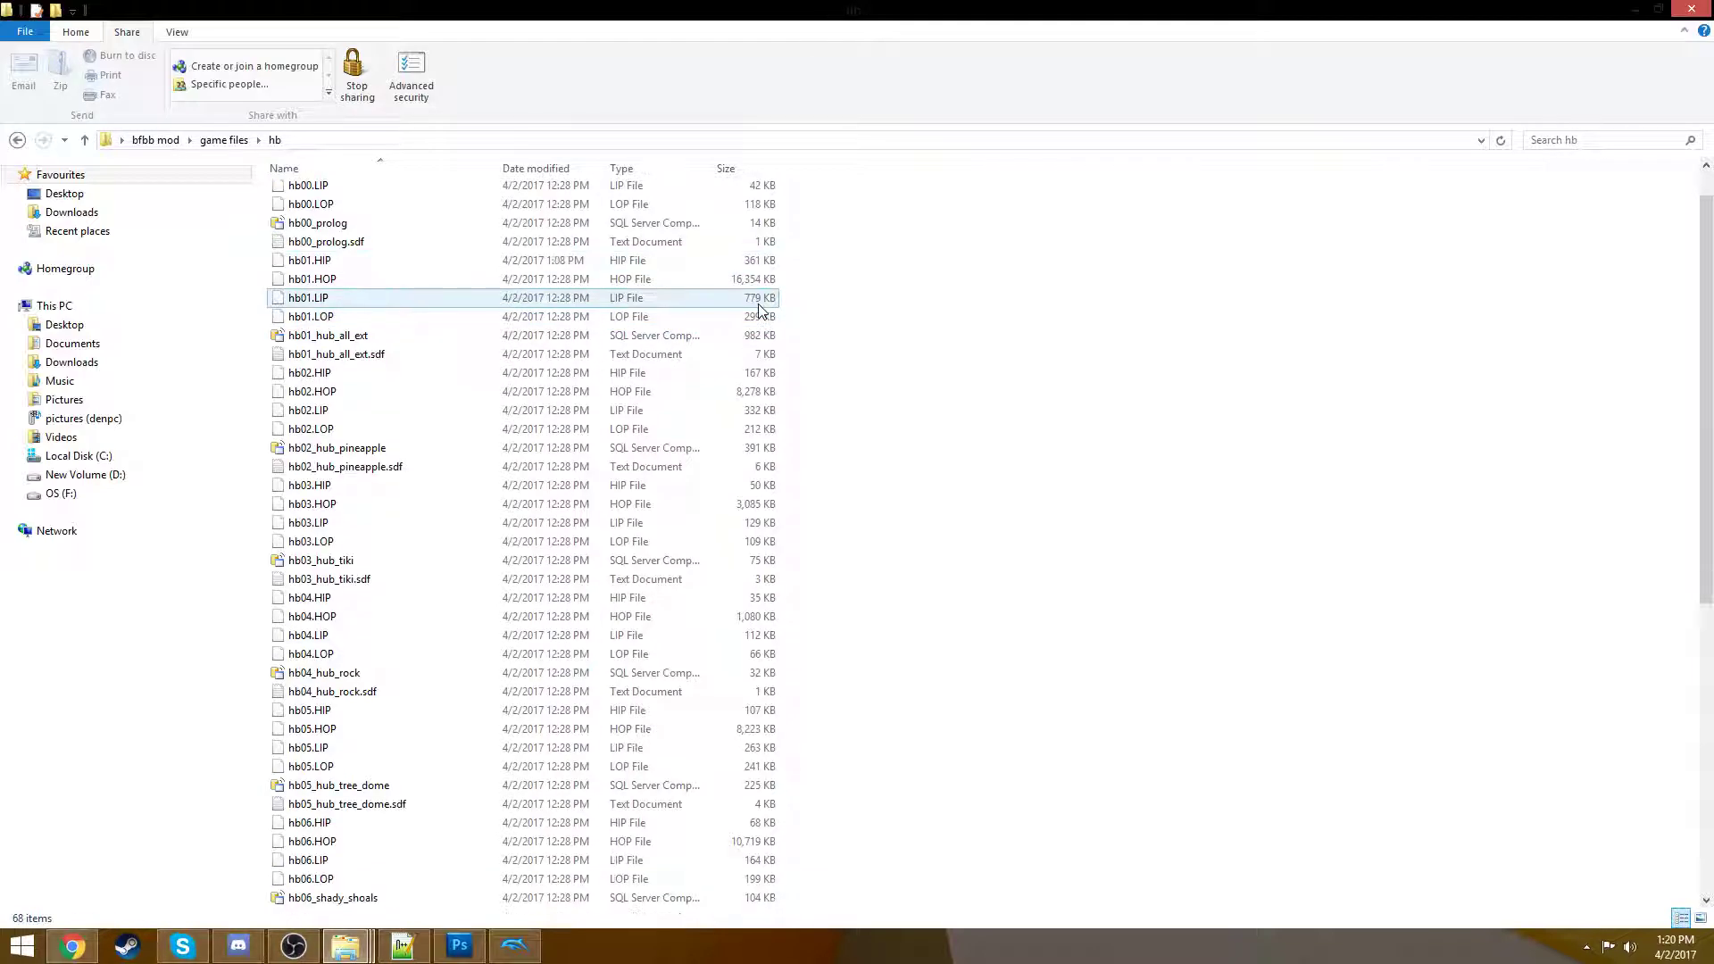
scroll(759, 307, "up", 3)
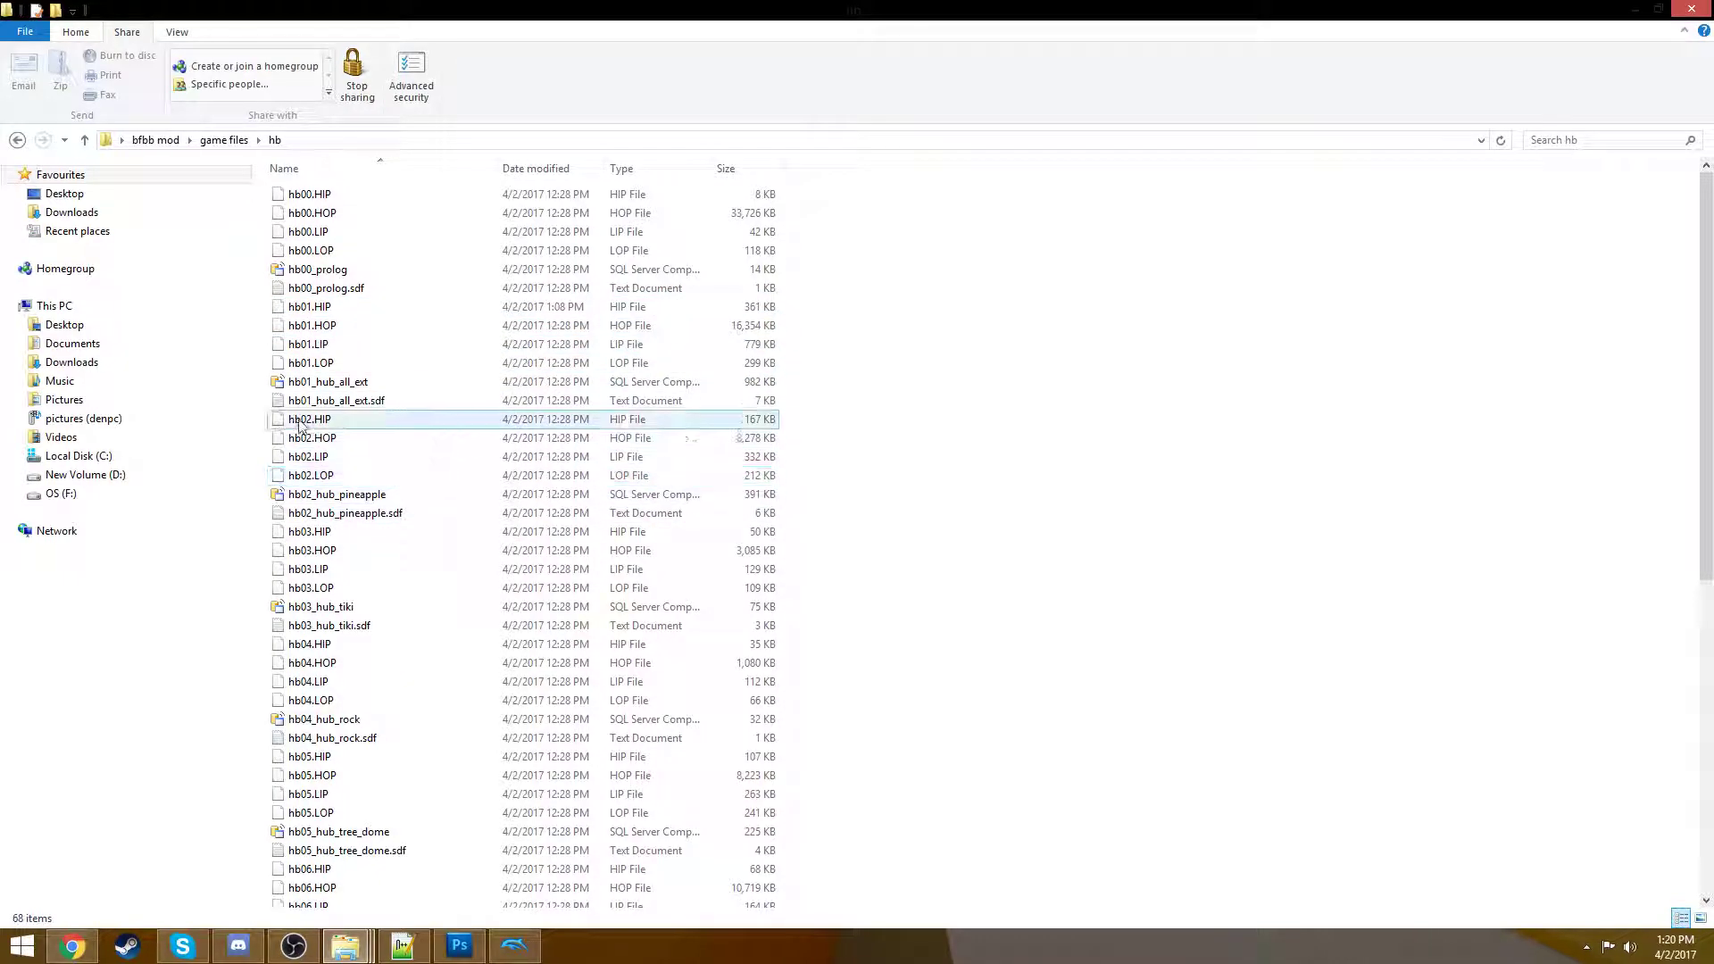
left_click(323, 329)
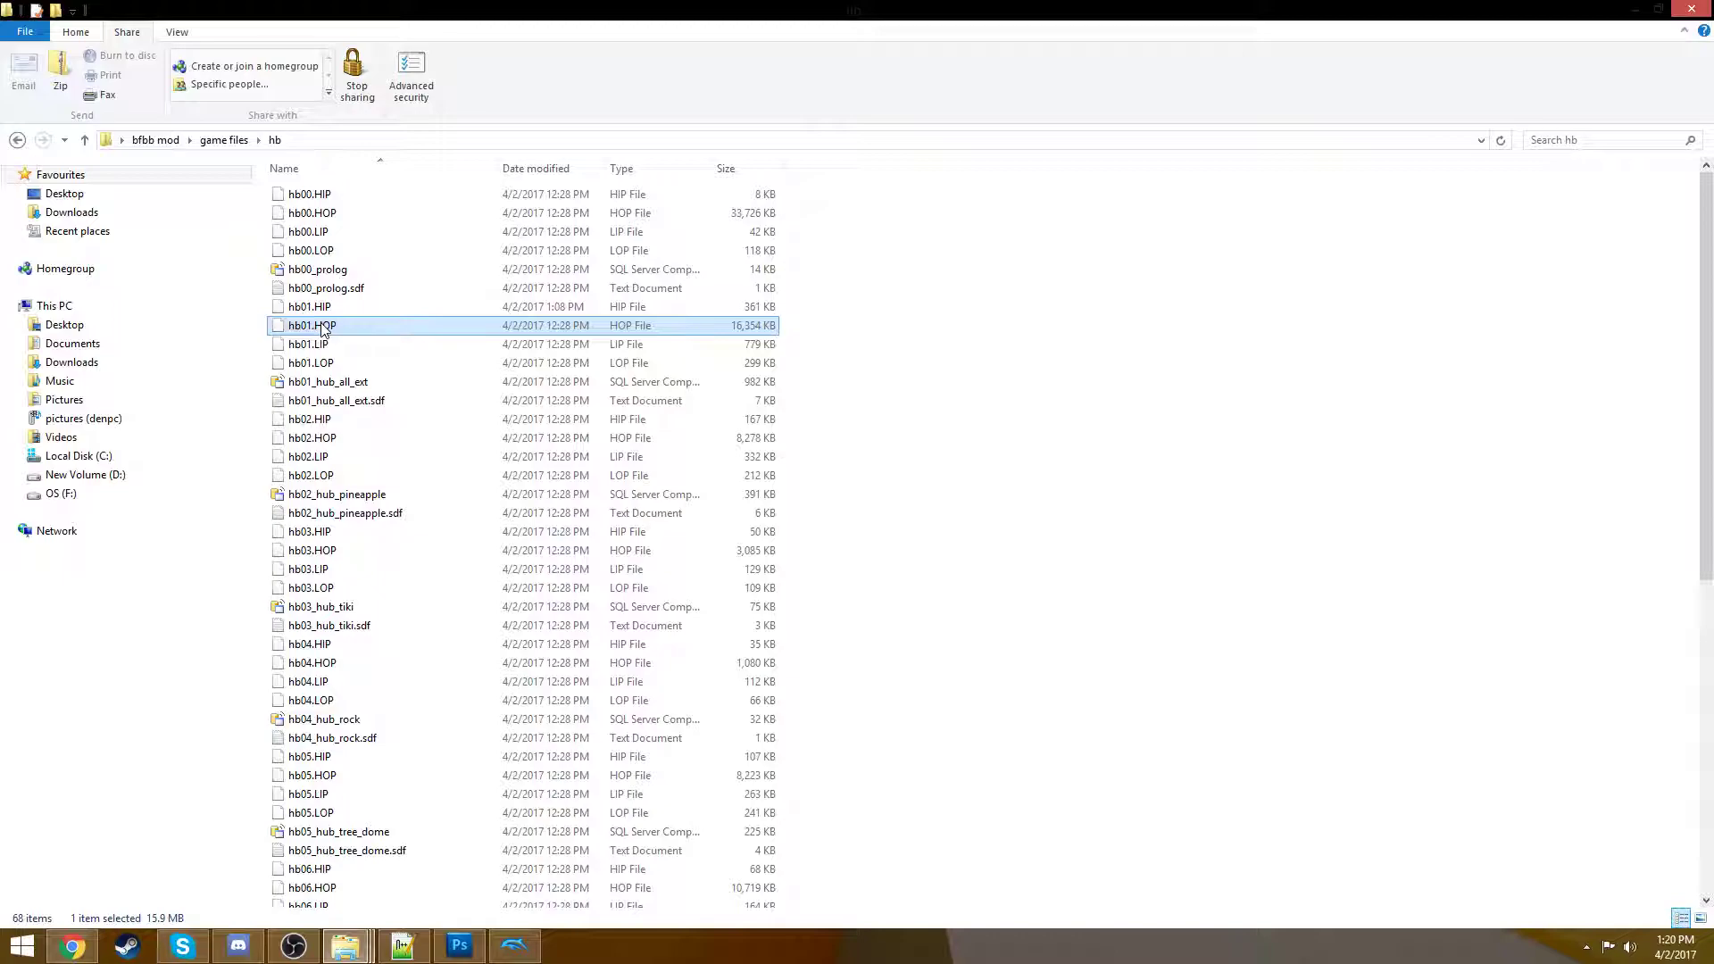
left_click(17, 140)
double_click(428, 232)
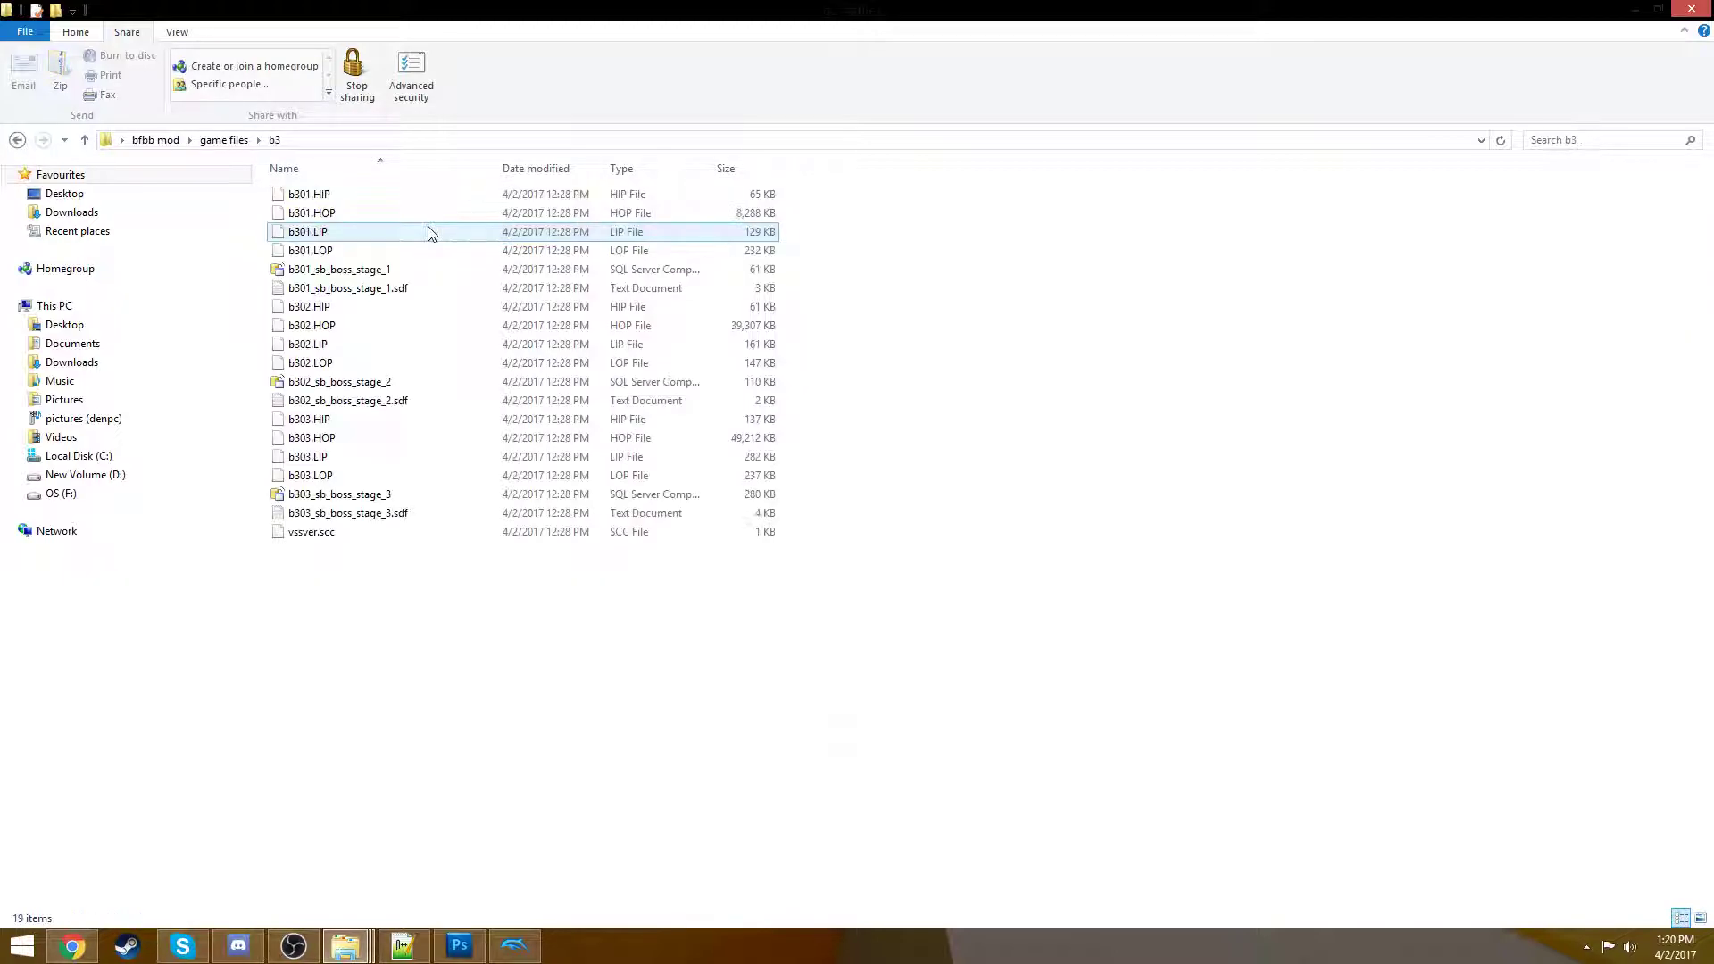
left_click(17, 140)
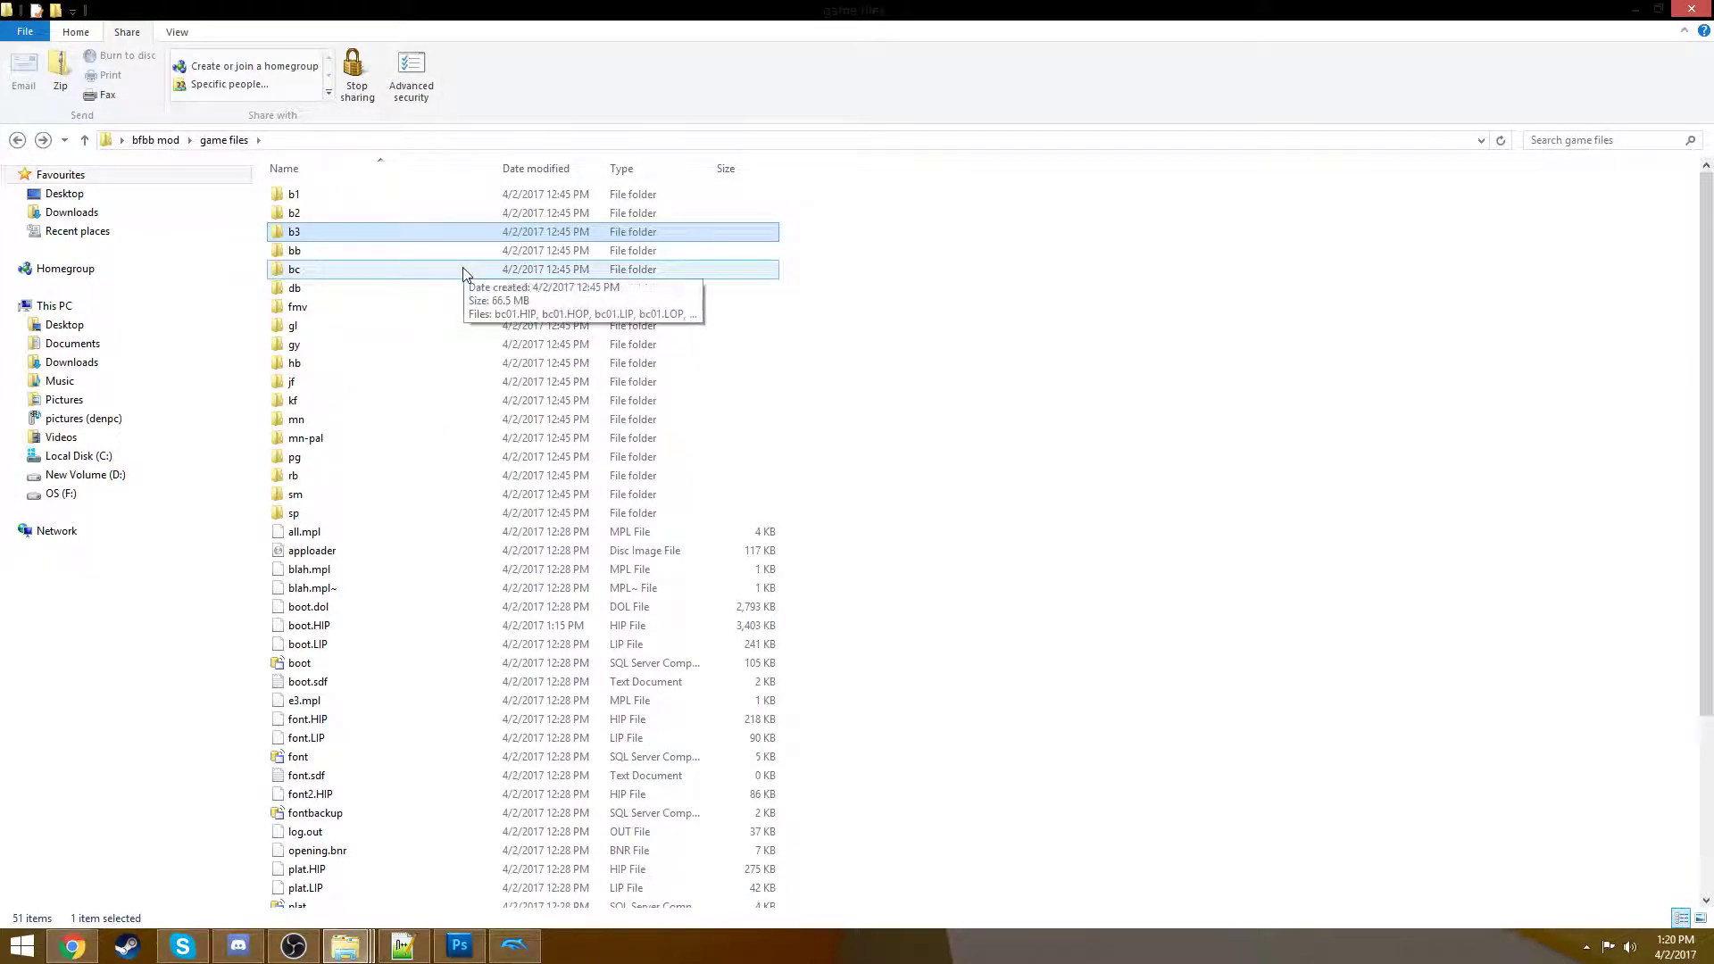
- Go from bfbb mod into the hub hips and hops folder
left_click(17, 140)
left_click(622, 419)
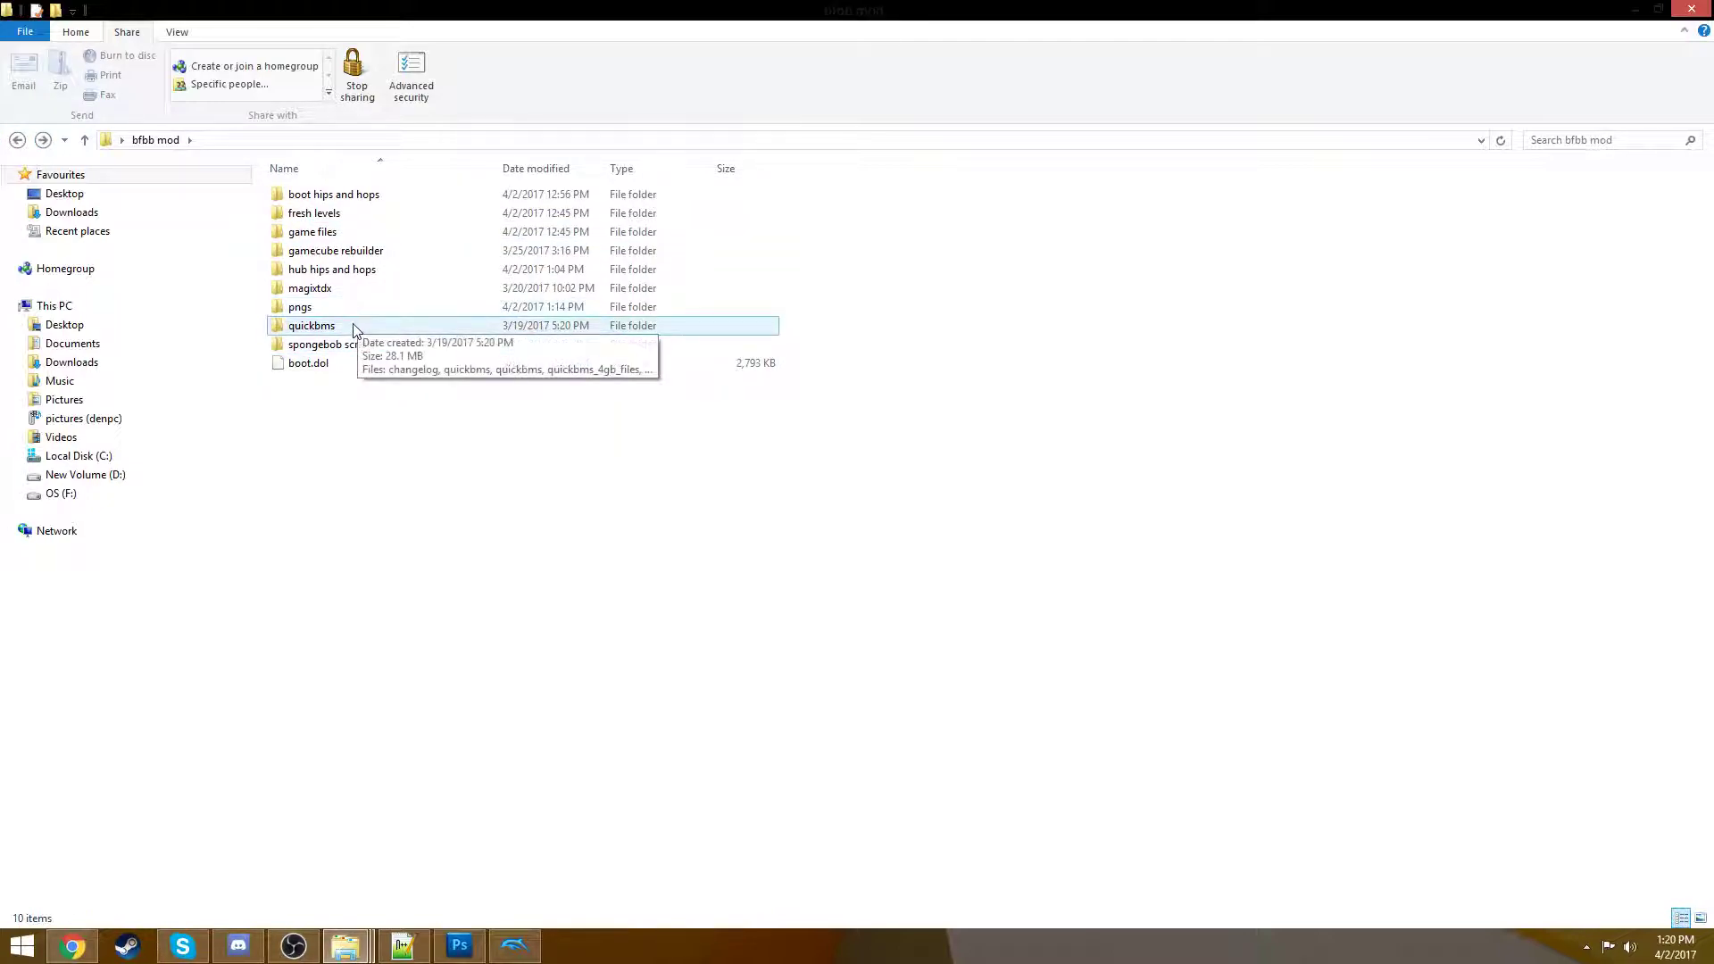
right_click(439, 540)
key("Escape")
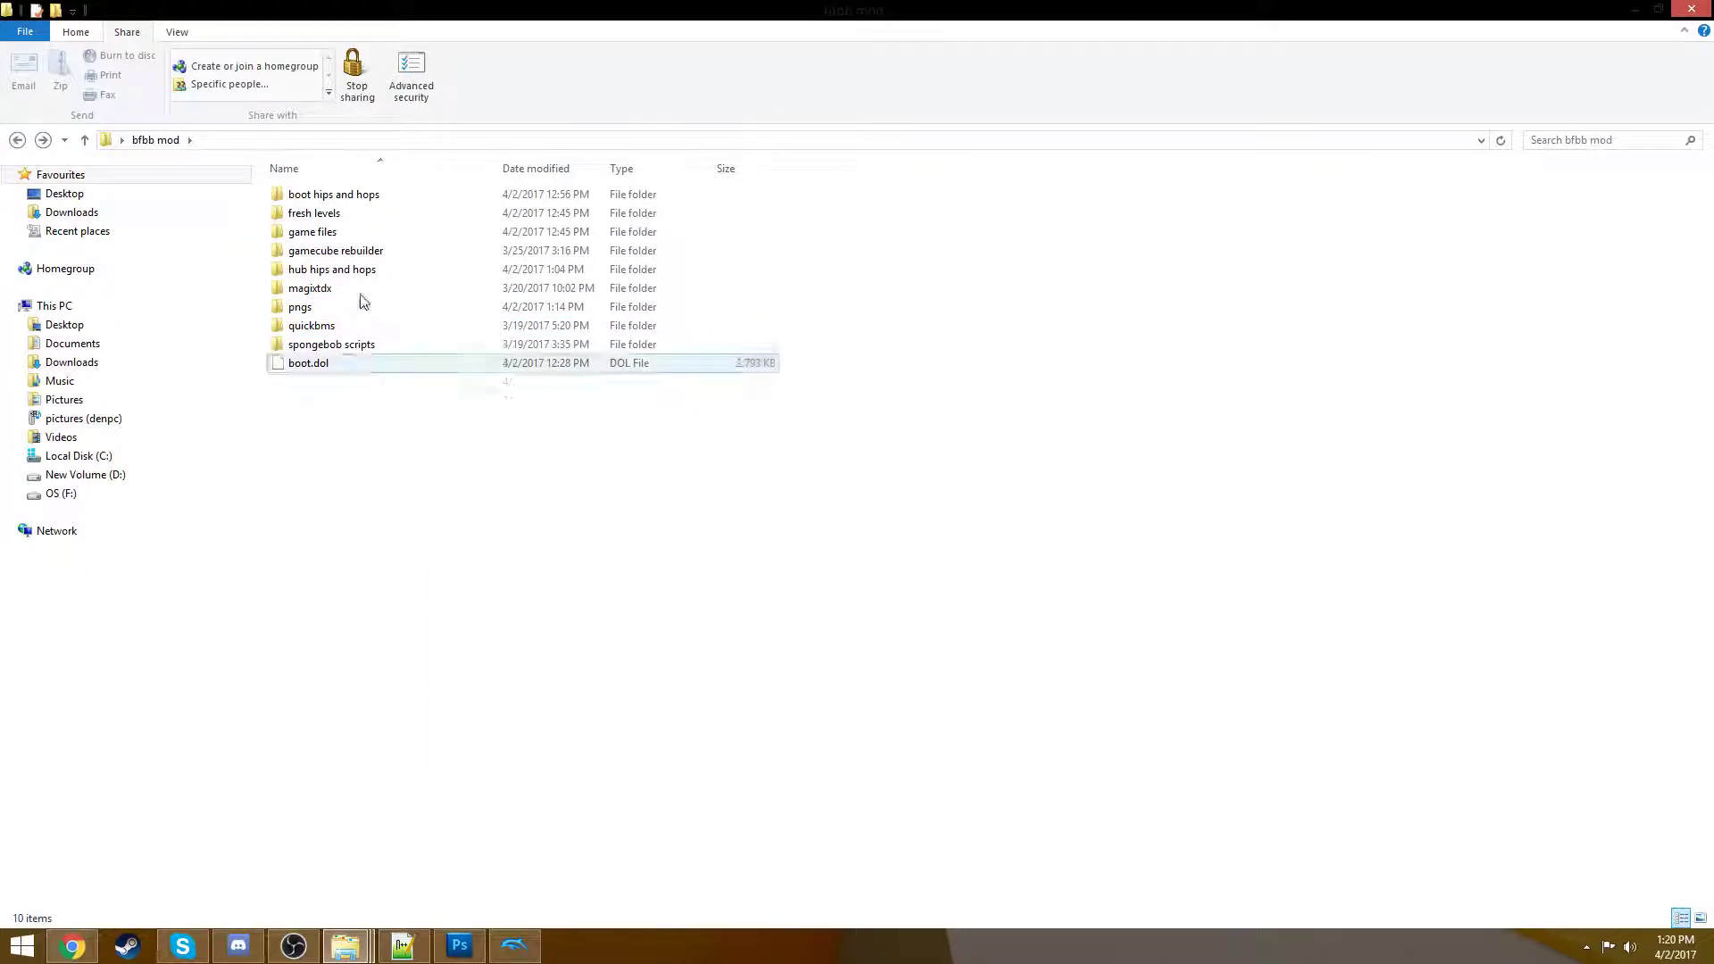
left_click(344, 196)
double_click(344, 196)
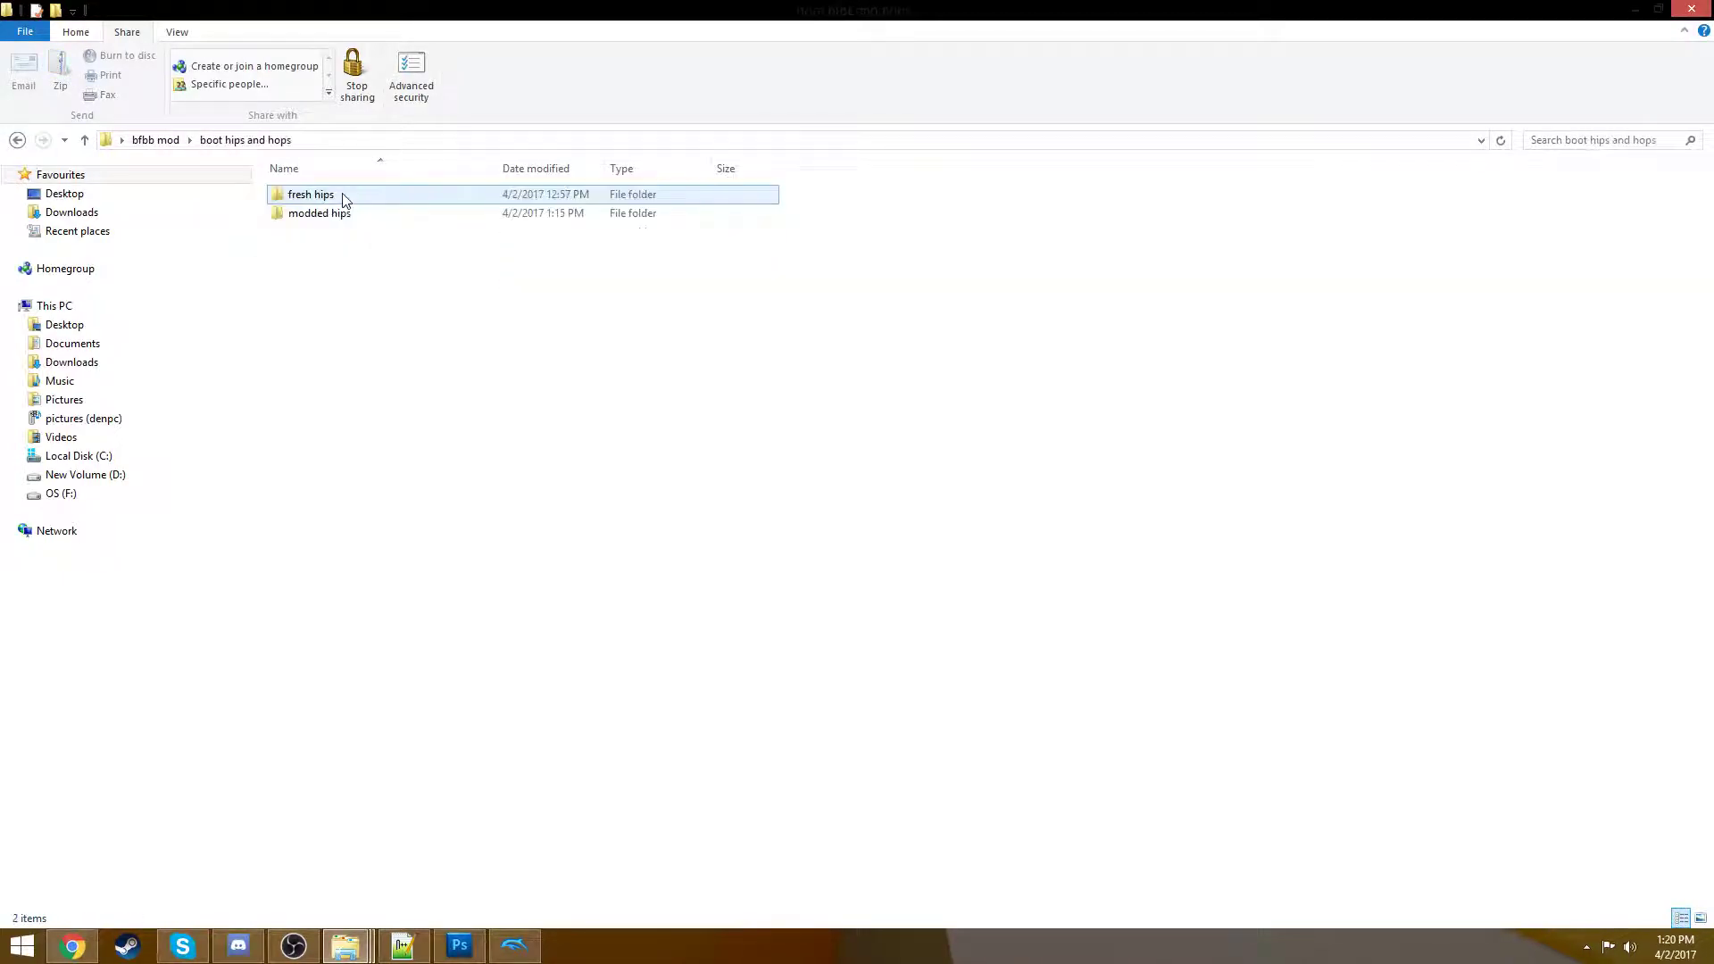
left_click(17, 140)
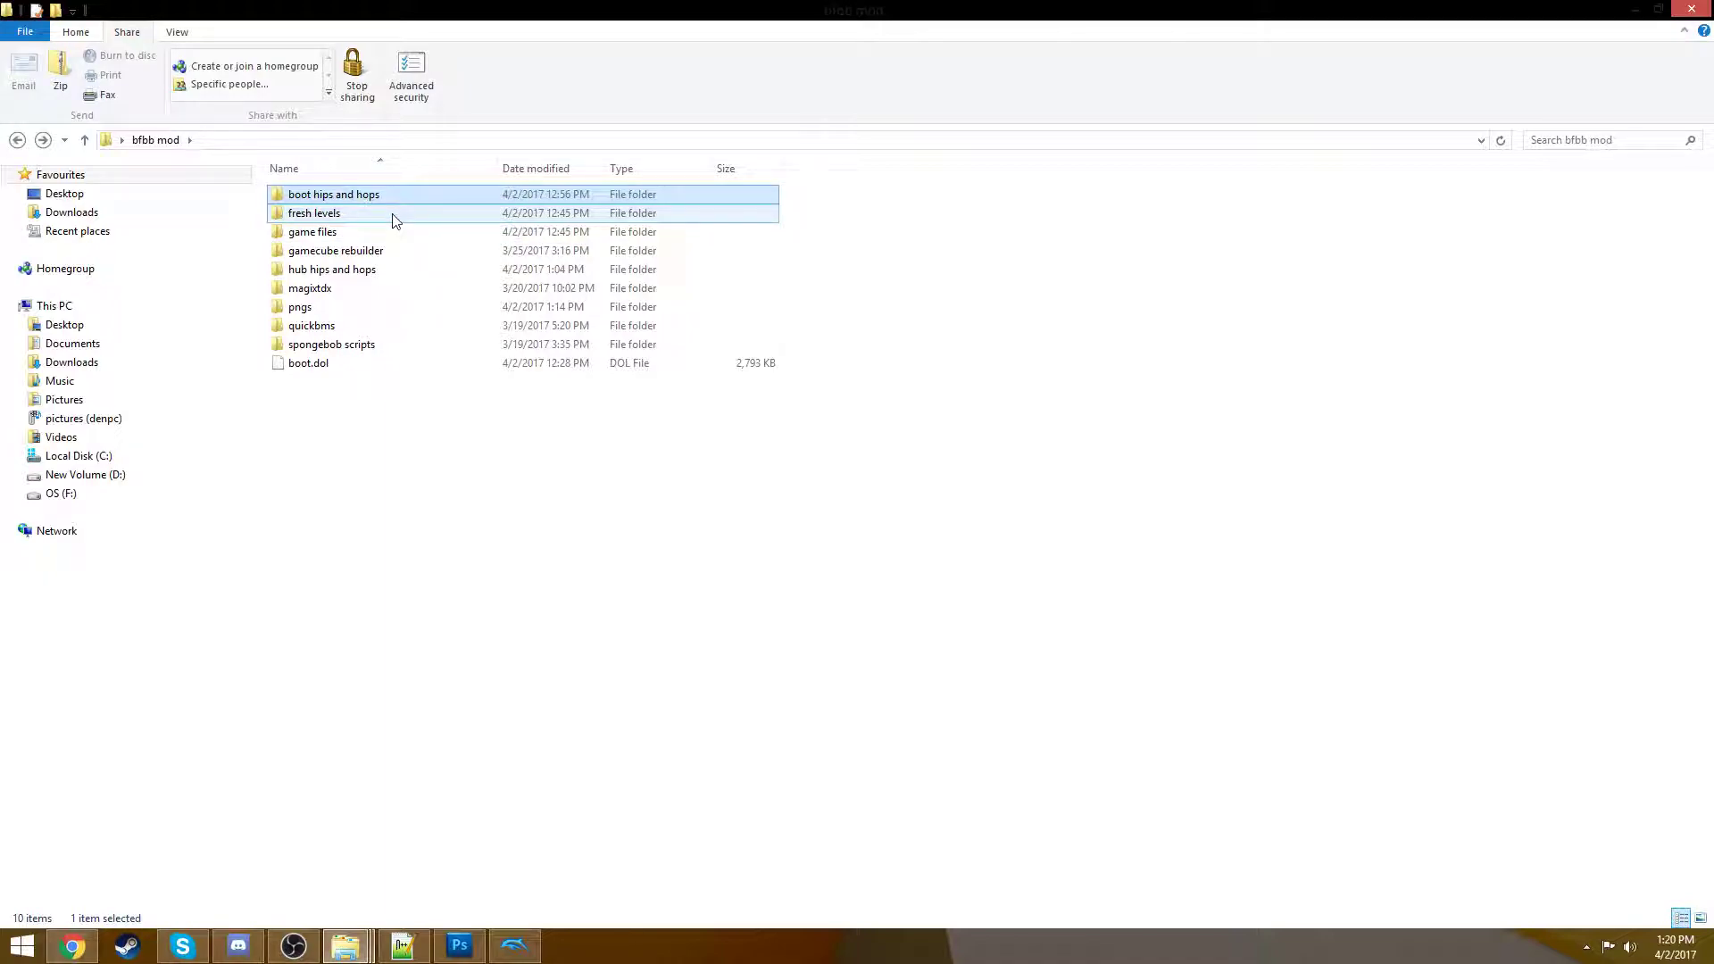
double_click(401, 271)
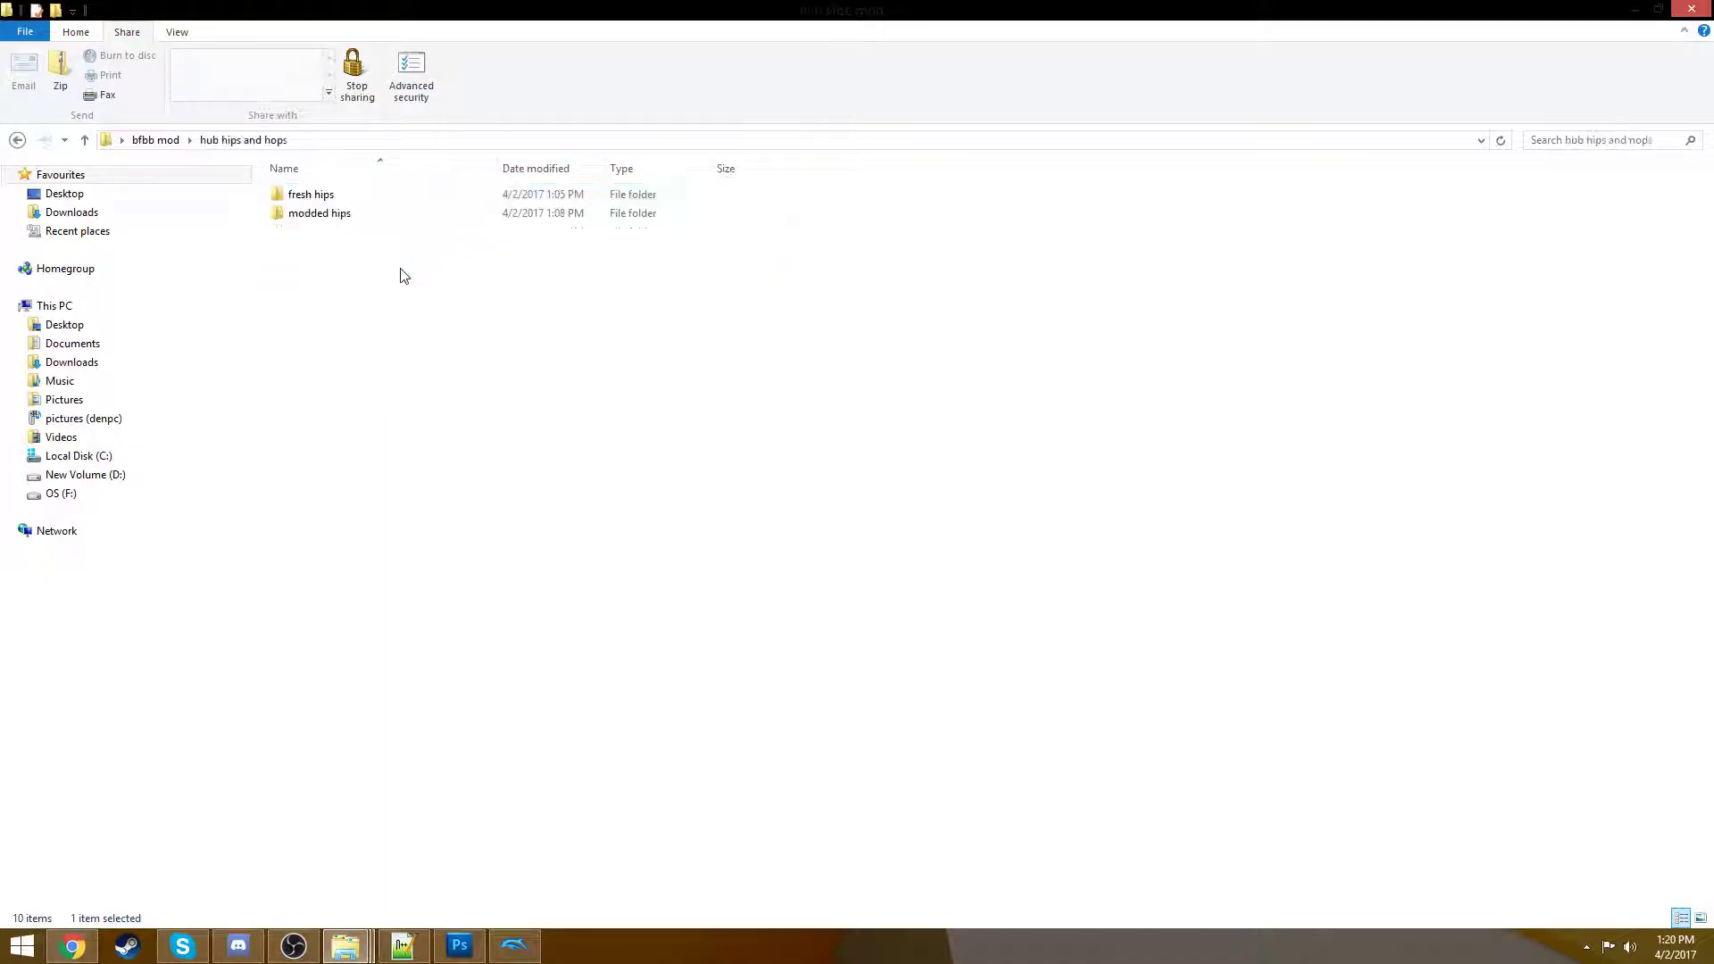
- Create two new folders named 'fresh hops' and 'modded hop' in hub hips and hops
right_click(419, 320)
mouse_move(541, 532)
left_click(700, 534)
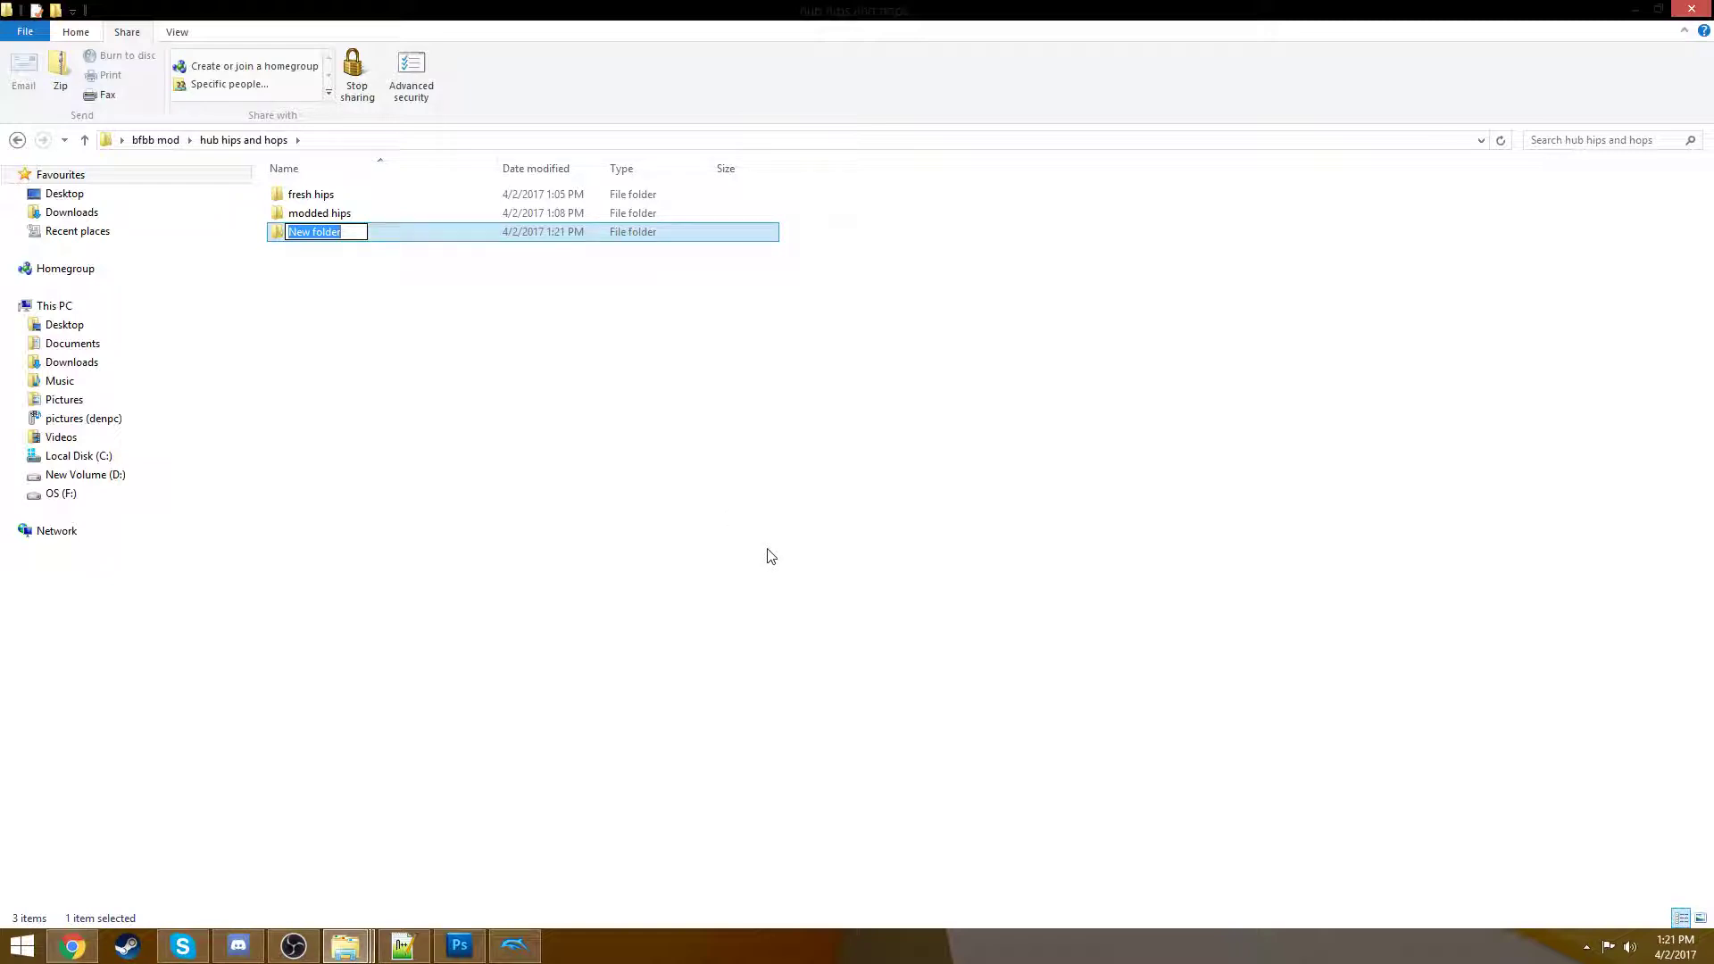
type("fresh hops")
key("Return")
right_click(768, 555)
mouse_move(919, 764)
left_click(1050, 769)
type("modded hop")
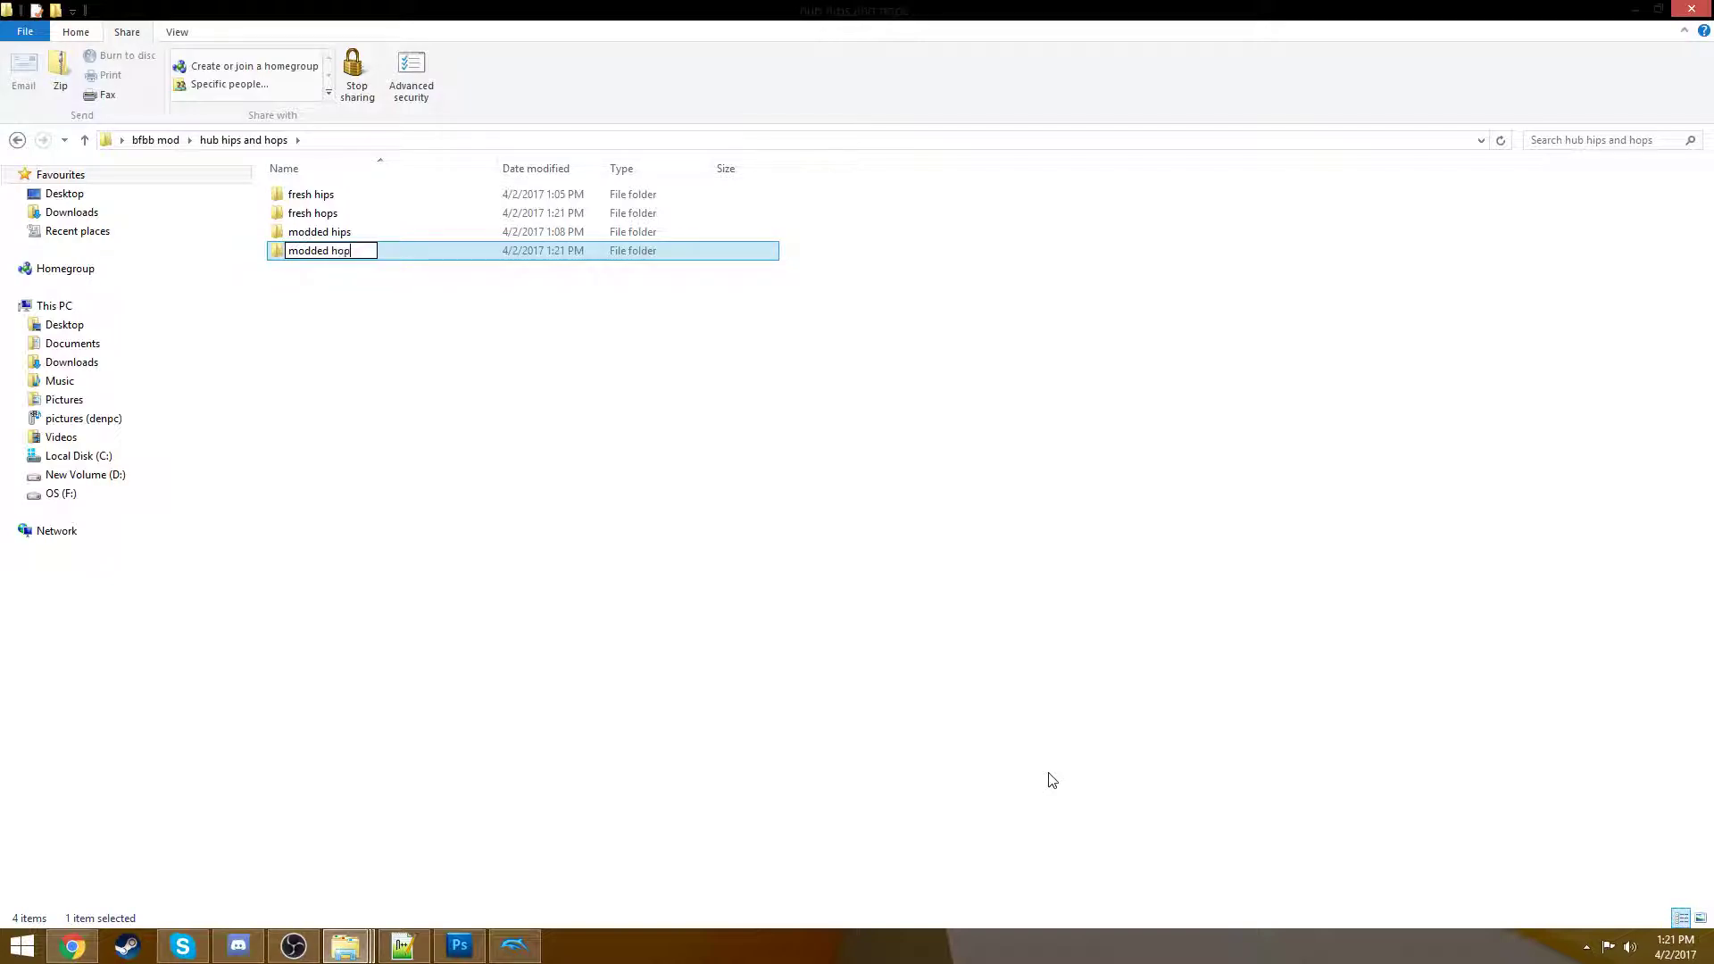
key("Return")
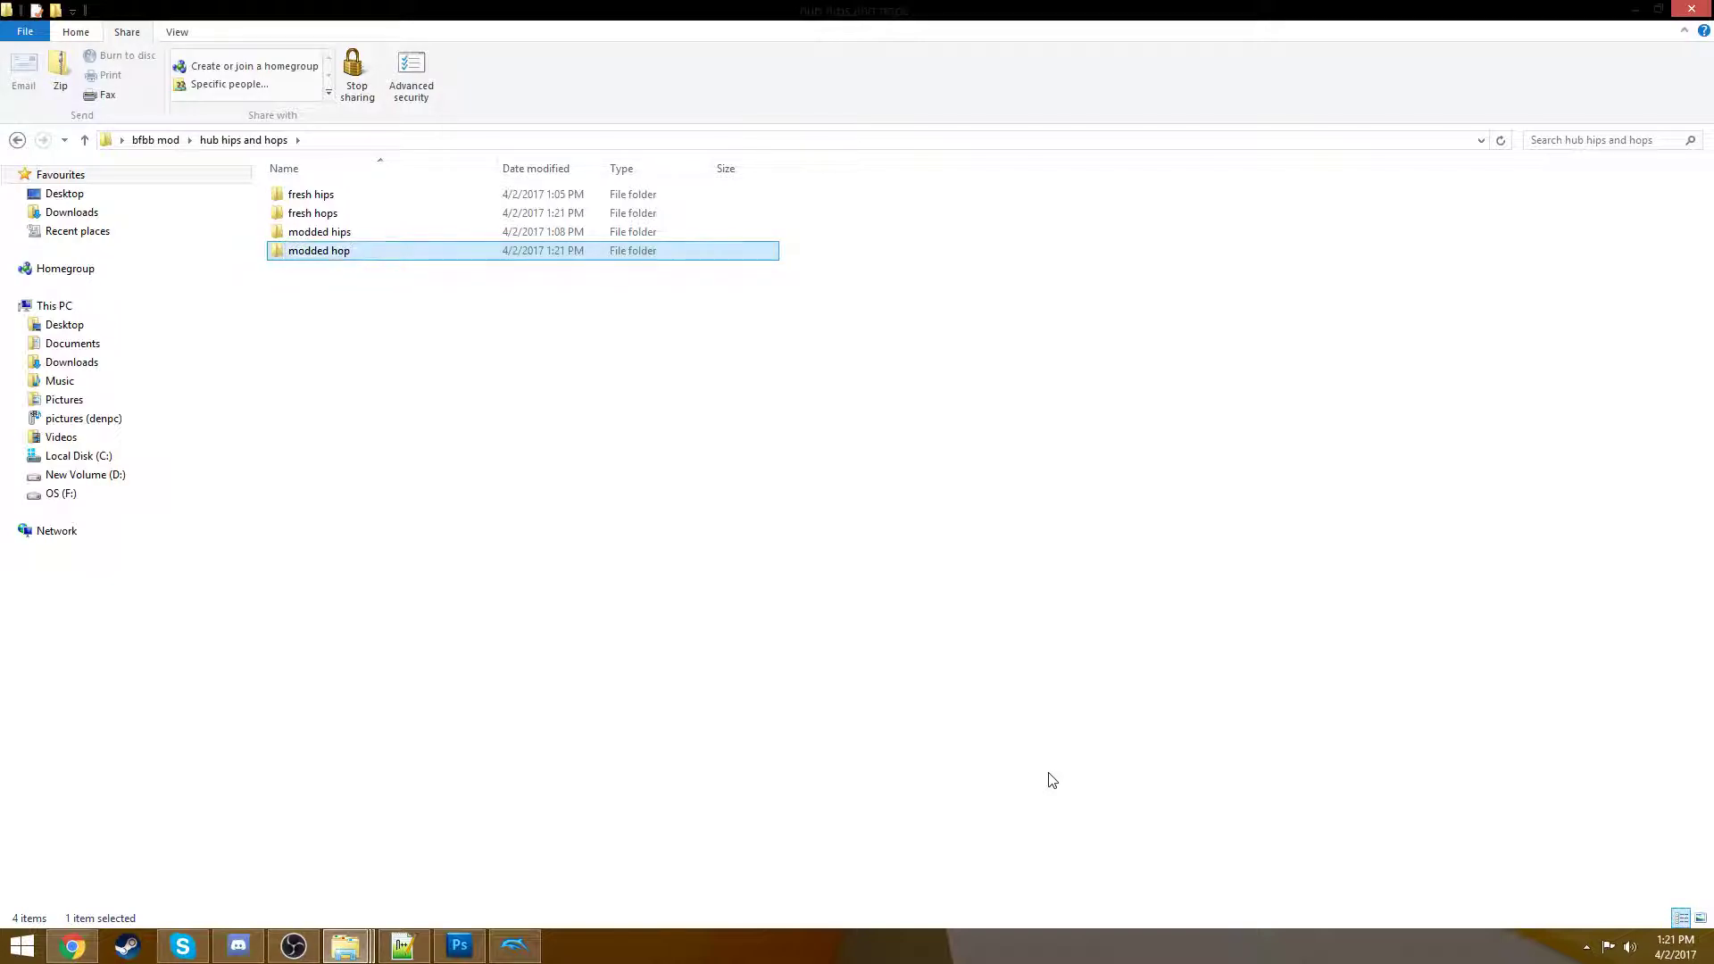
left_click(17, 136)
- Launch quickbms.exe and load the SpongeBobBBBPS2hop.bms extraction script
double_click(313, 339)
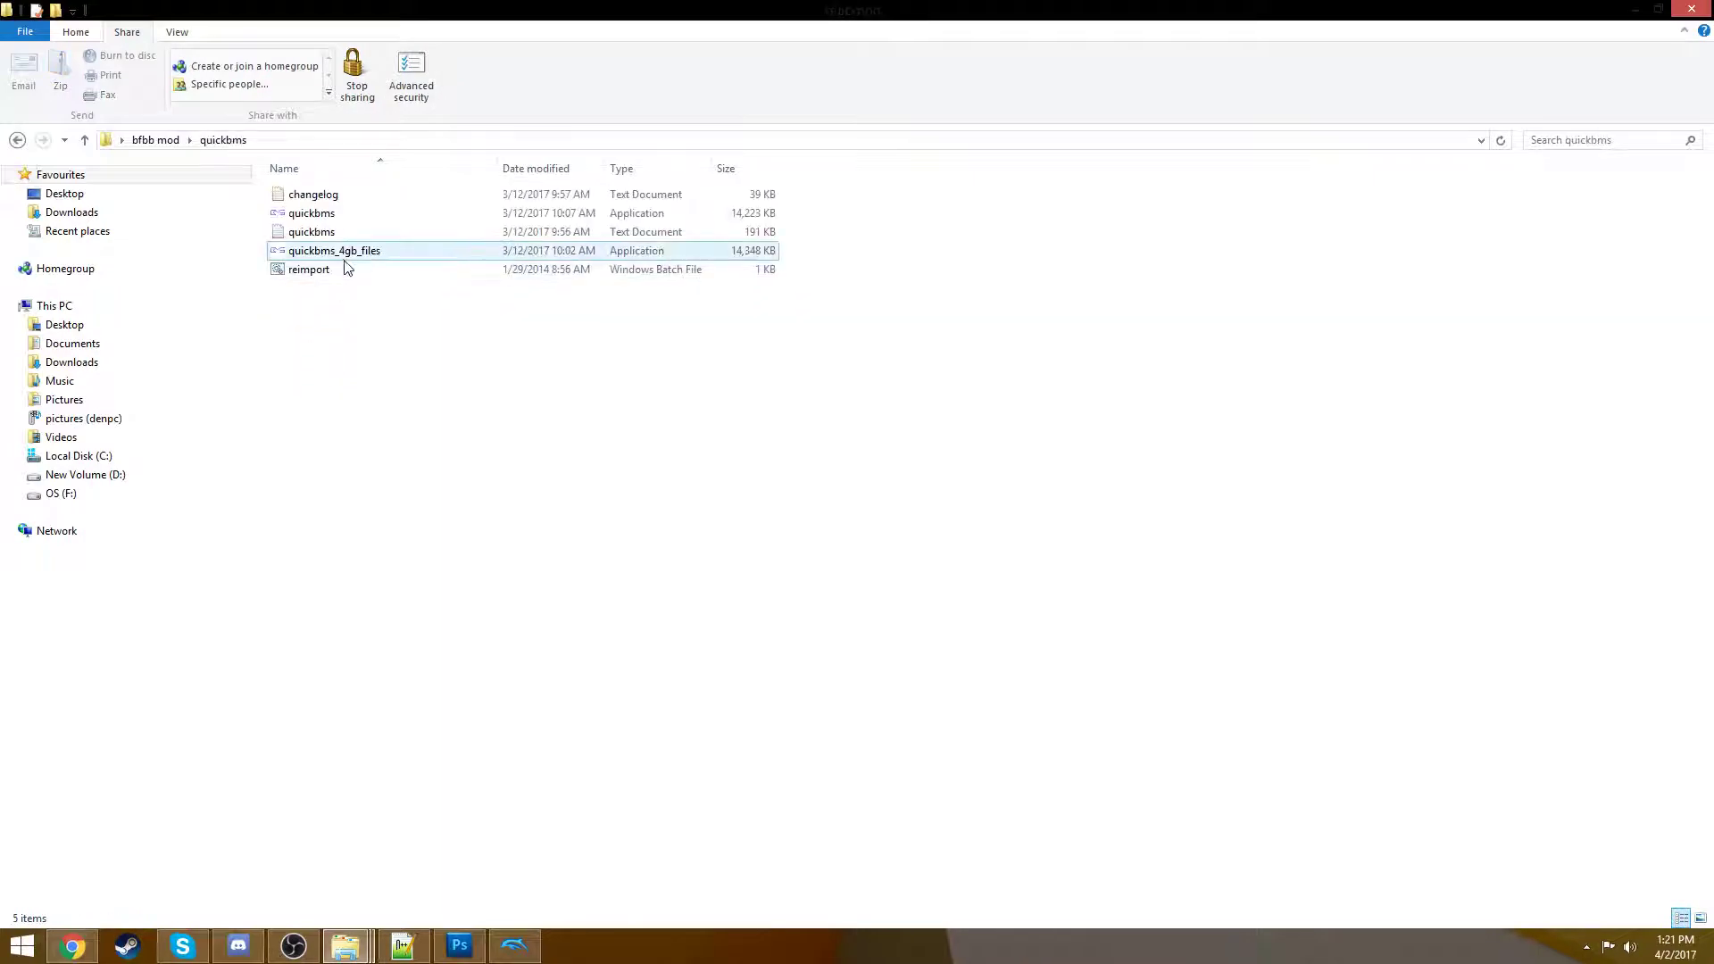
double_click(312, 212)
left_click(620, 309)
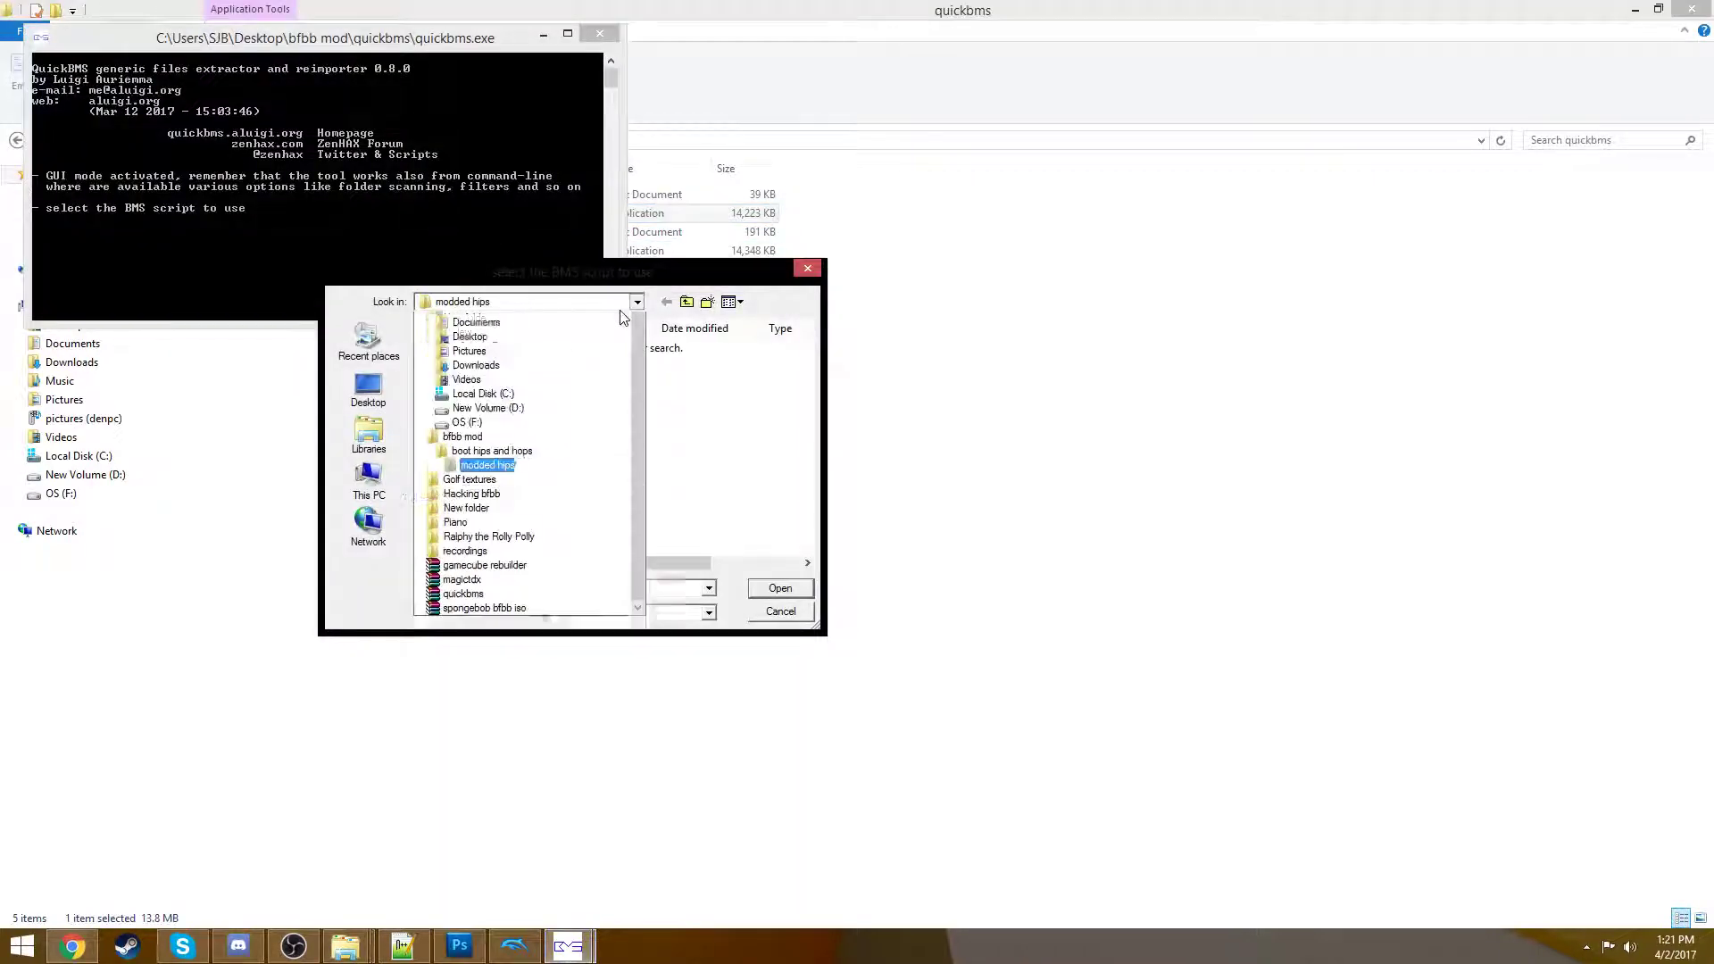
scroll(524, 527, "down", 3)
left_click(522, 531)
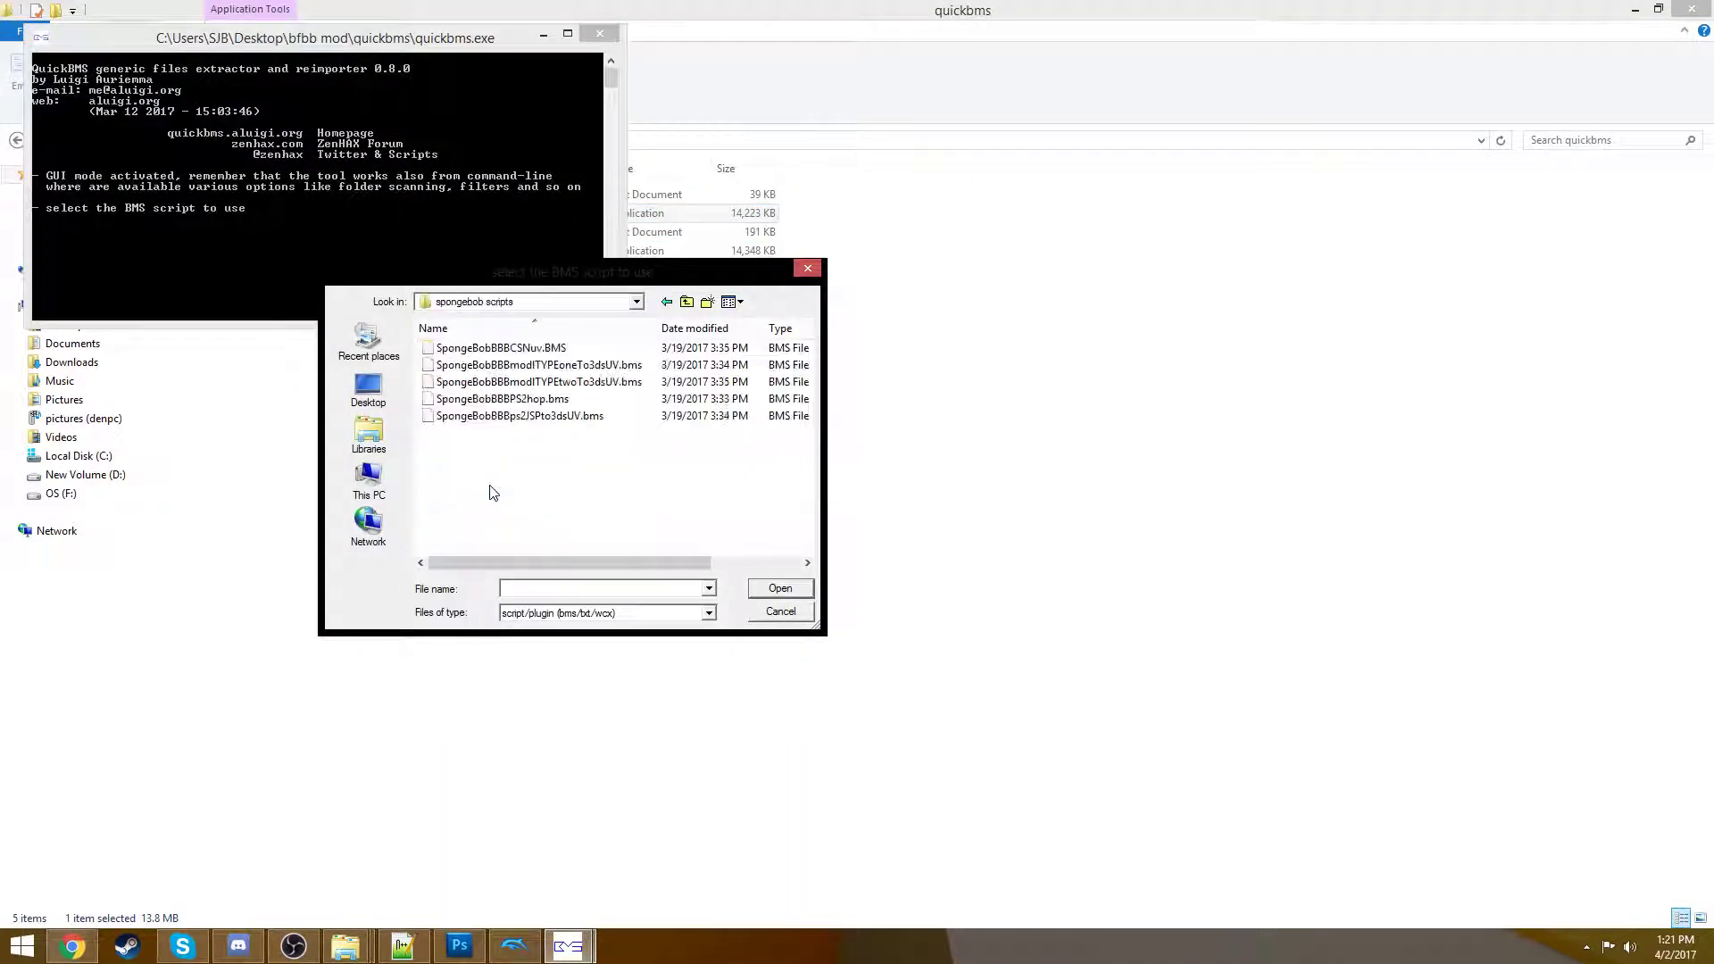
double_click(490, 408)
- Choose game files\hb\hb01.HOP as the archive to extract
left_click(637, 302)
scroll(500, 535, "up", 2)
left_click(474, 412)
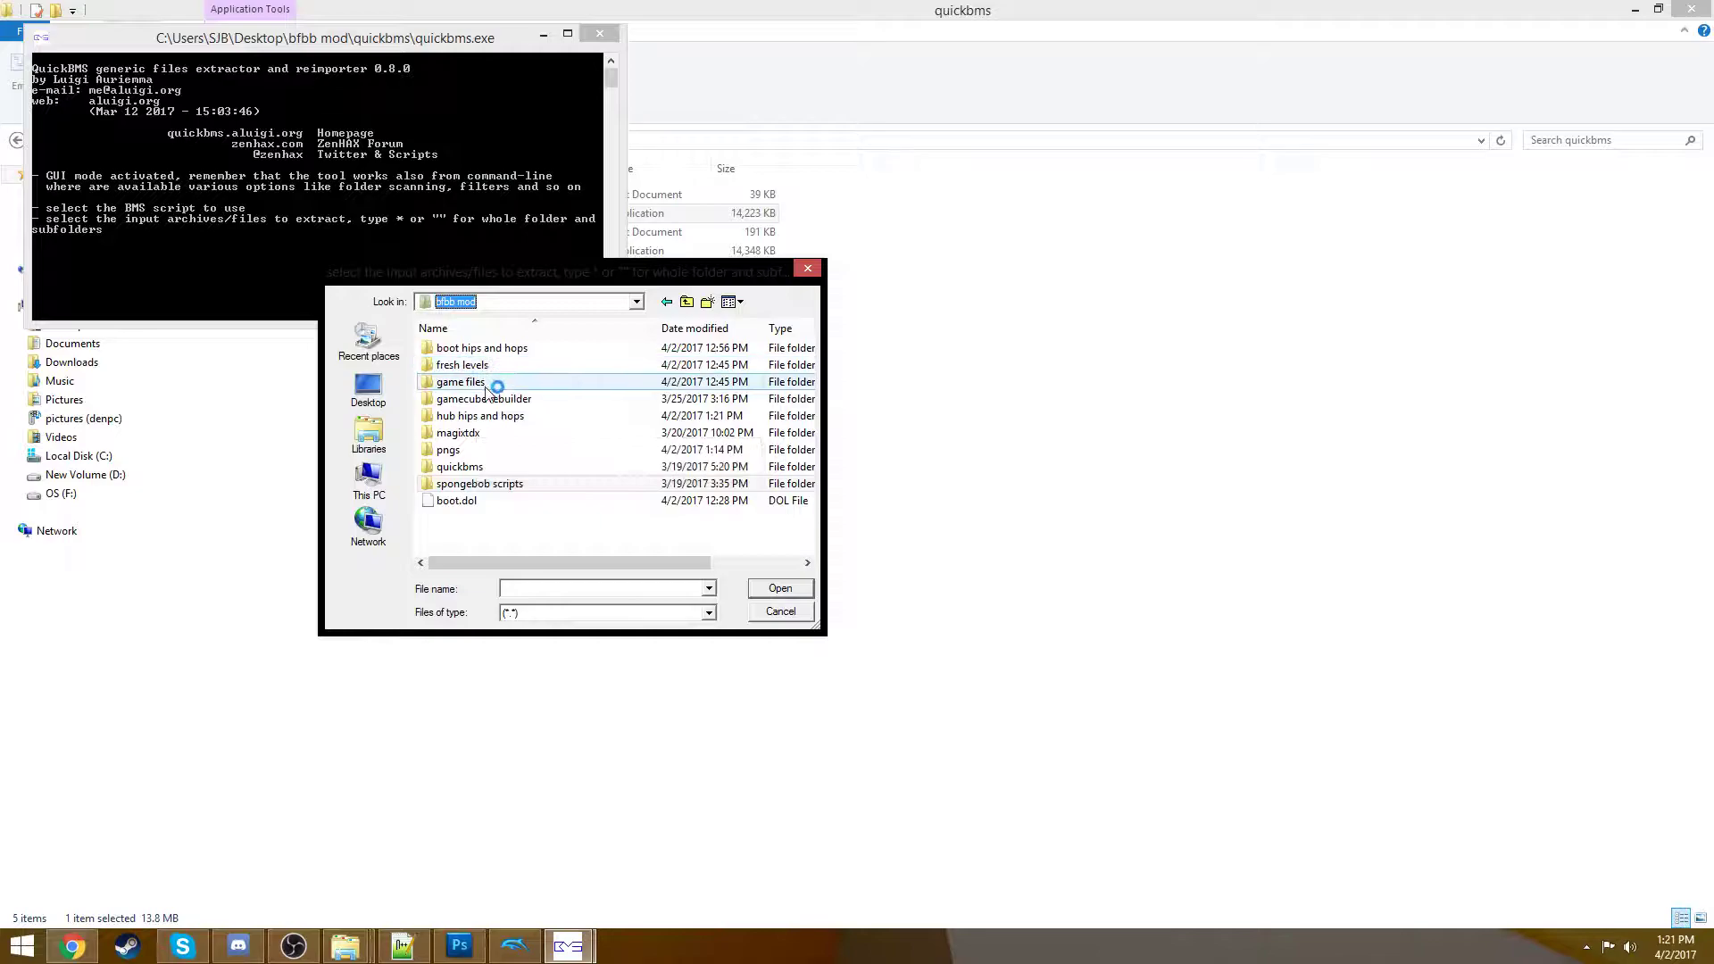
double_click(486, 384)
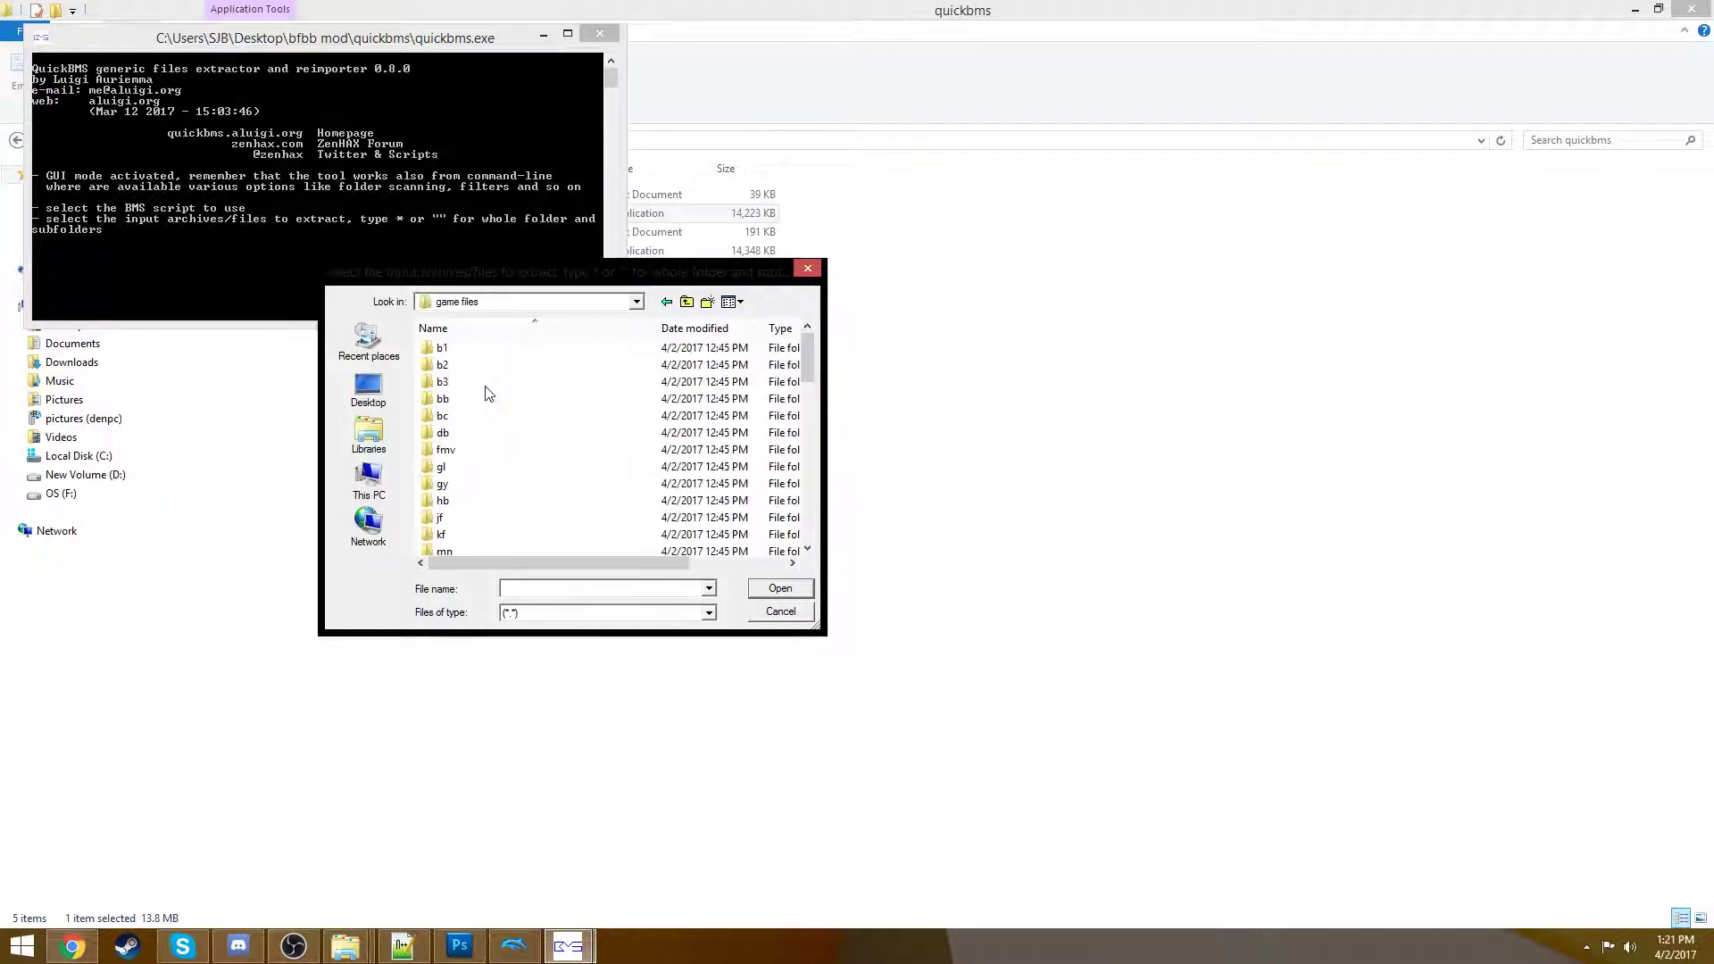
double_click(473, 500)
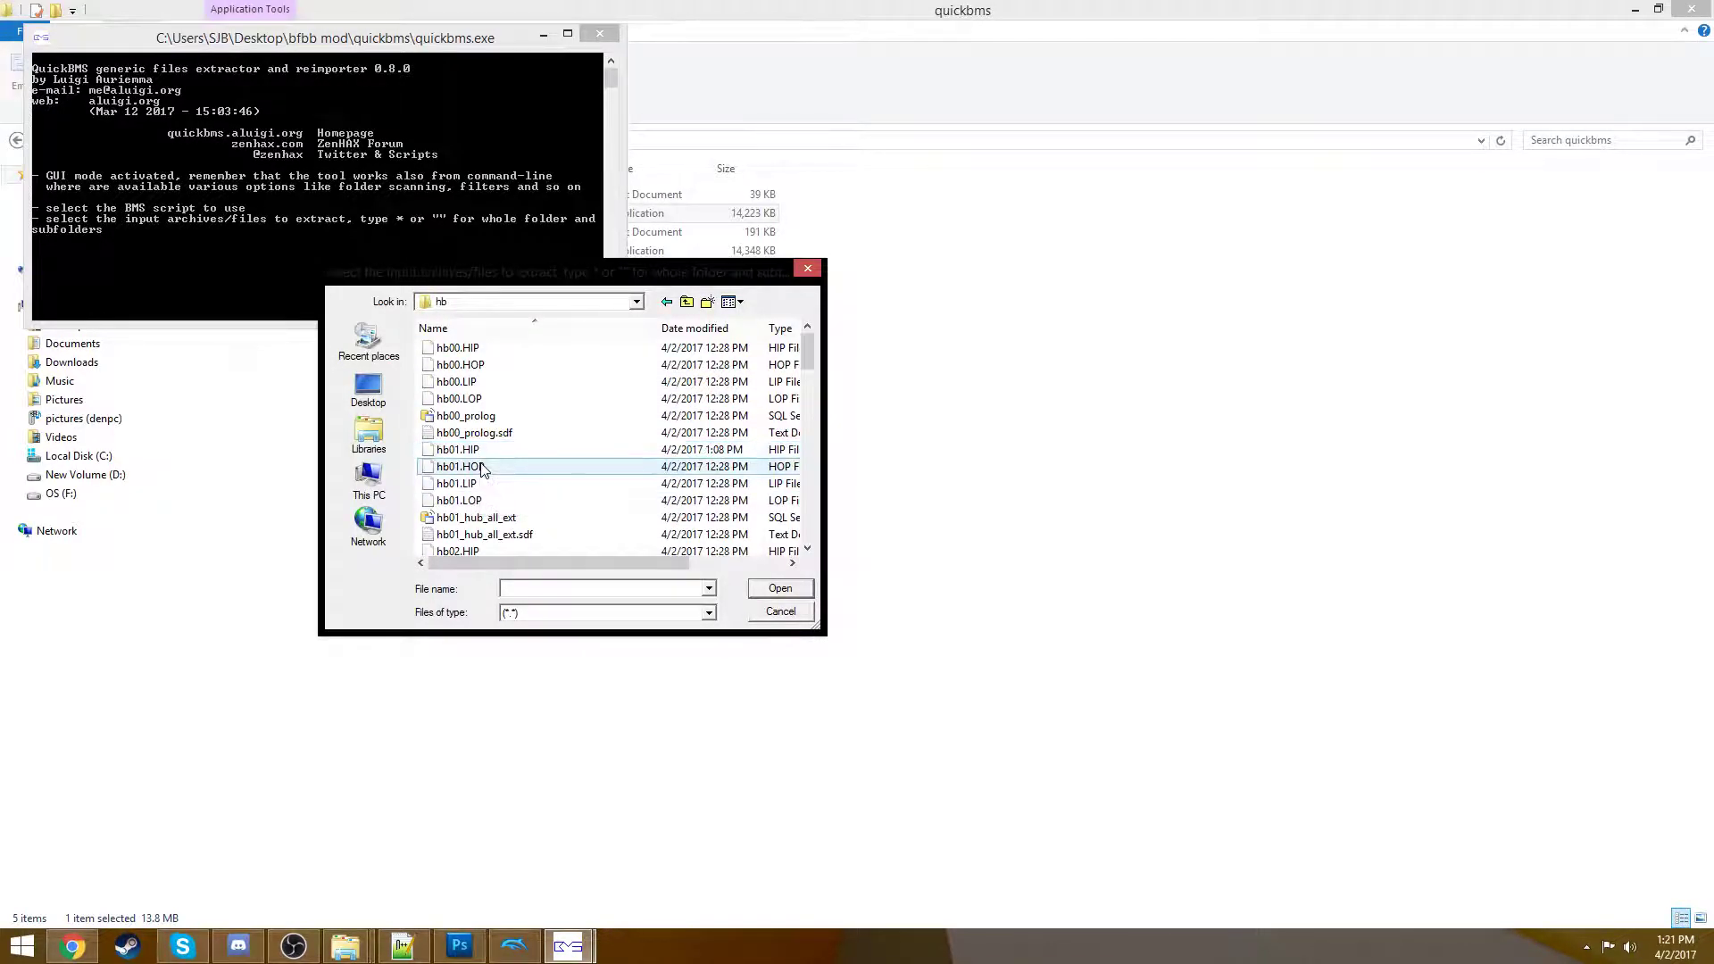
double_click(482, 467)
- Extract the 573 files into hub hips and hops\fresh hops and close the console
left_click(564, 309)
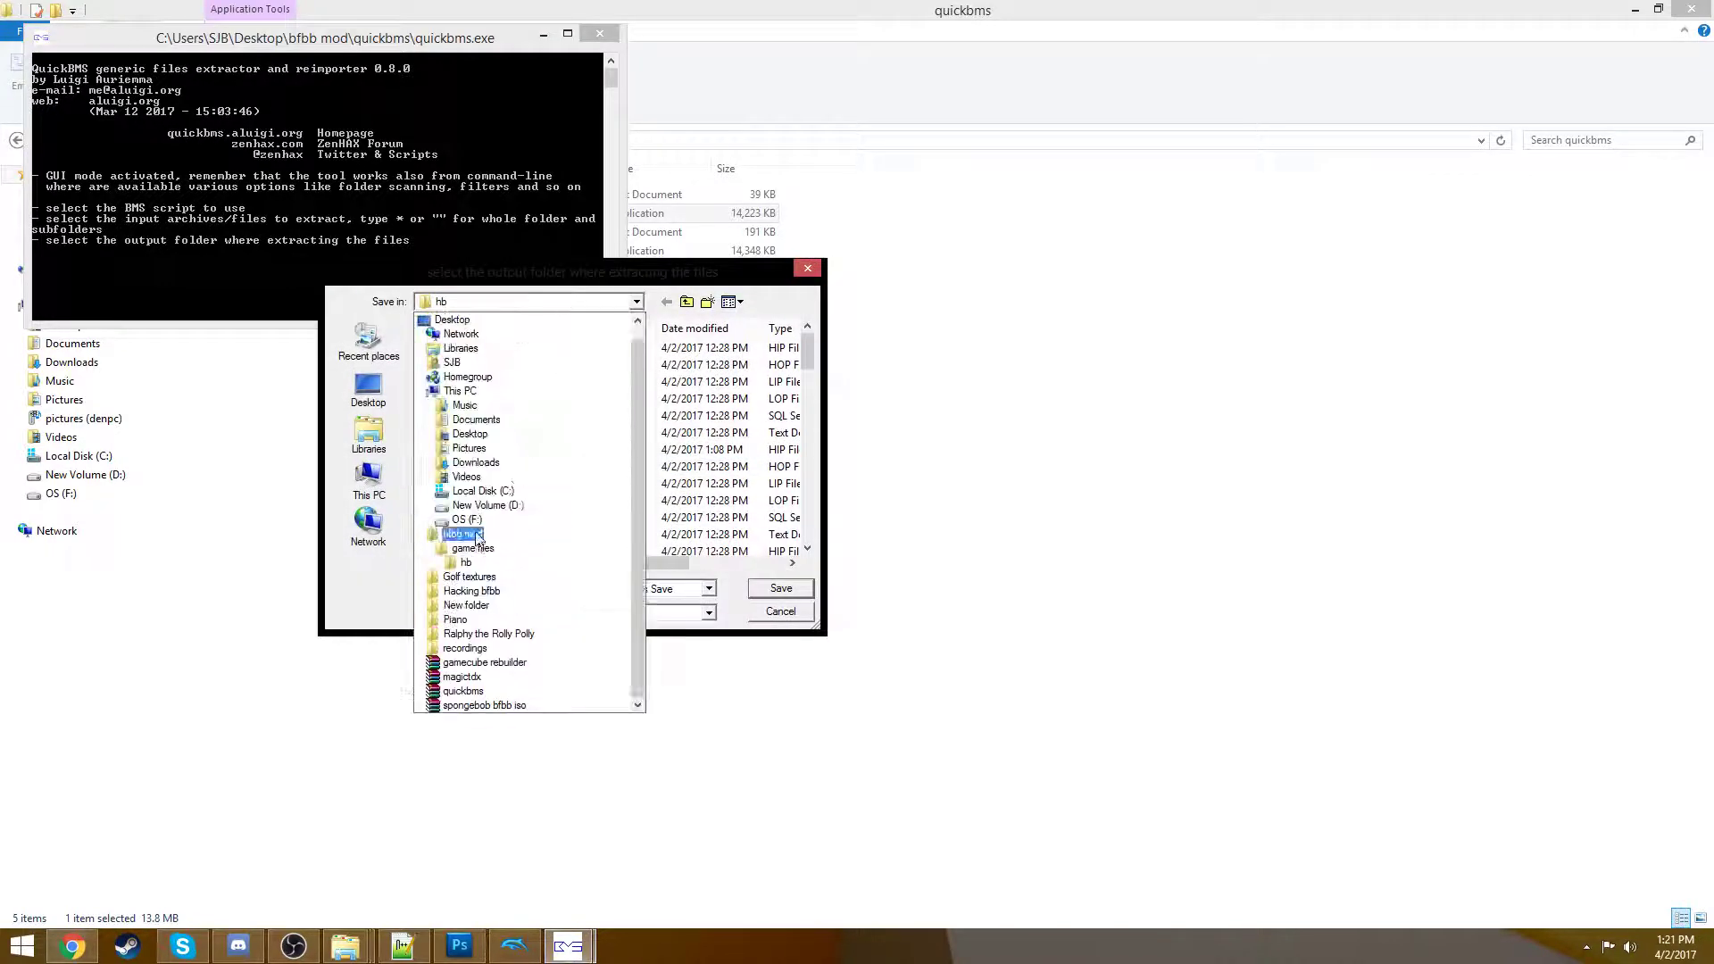
left_click(463, 534)
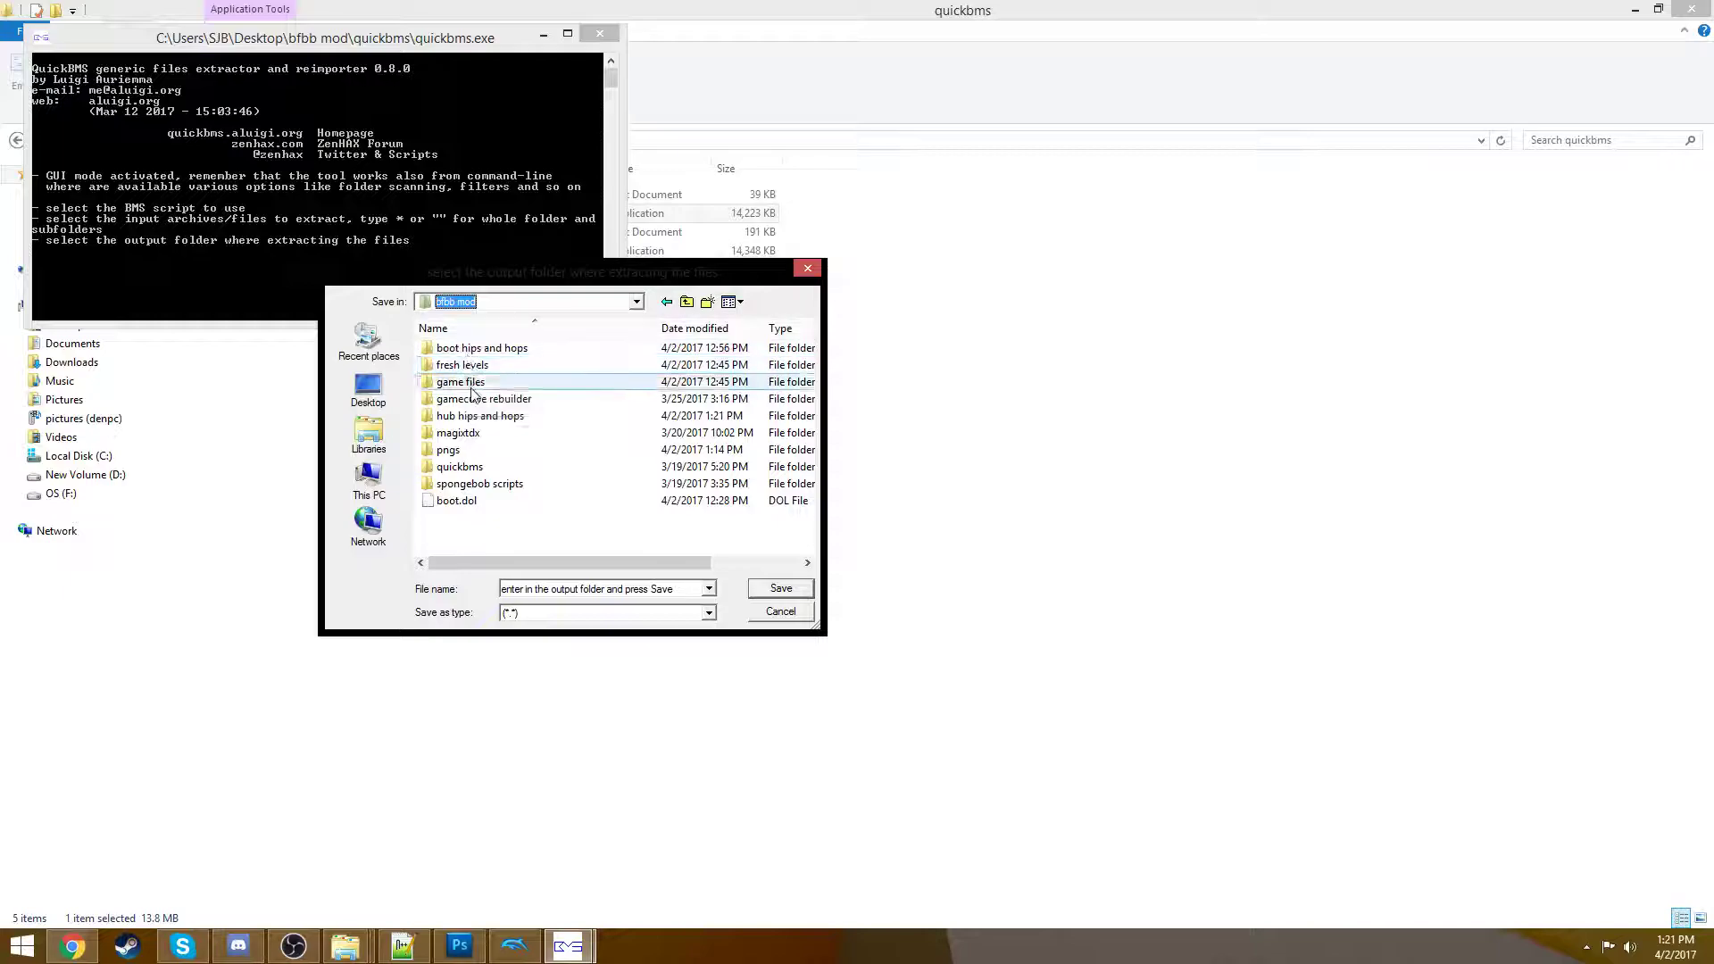
double_click(473, 416)
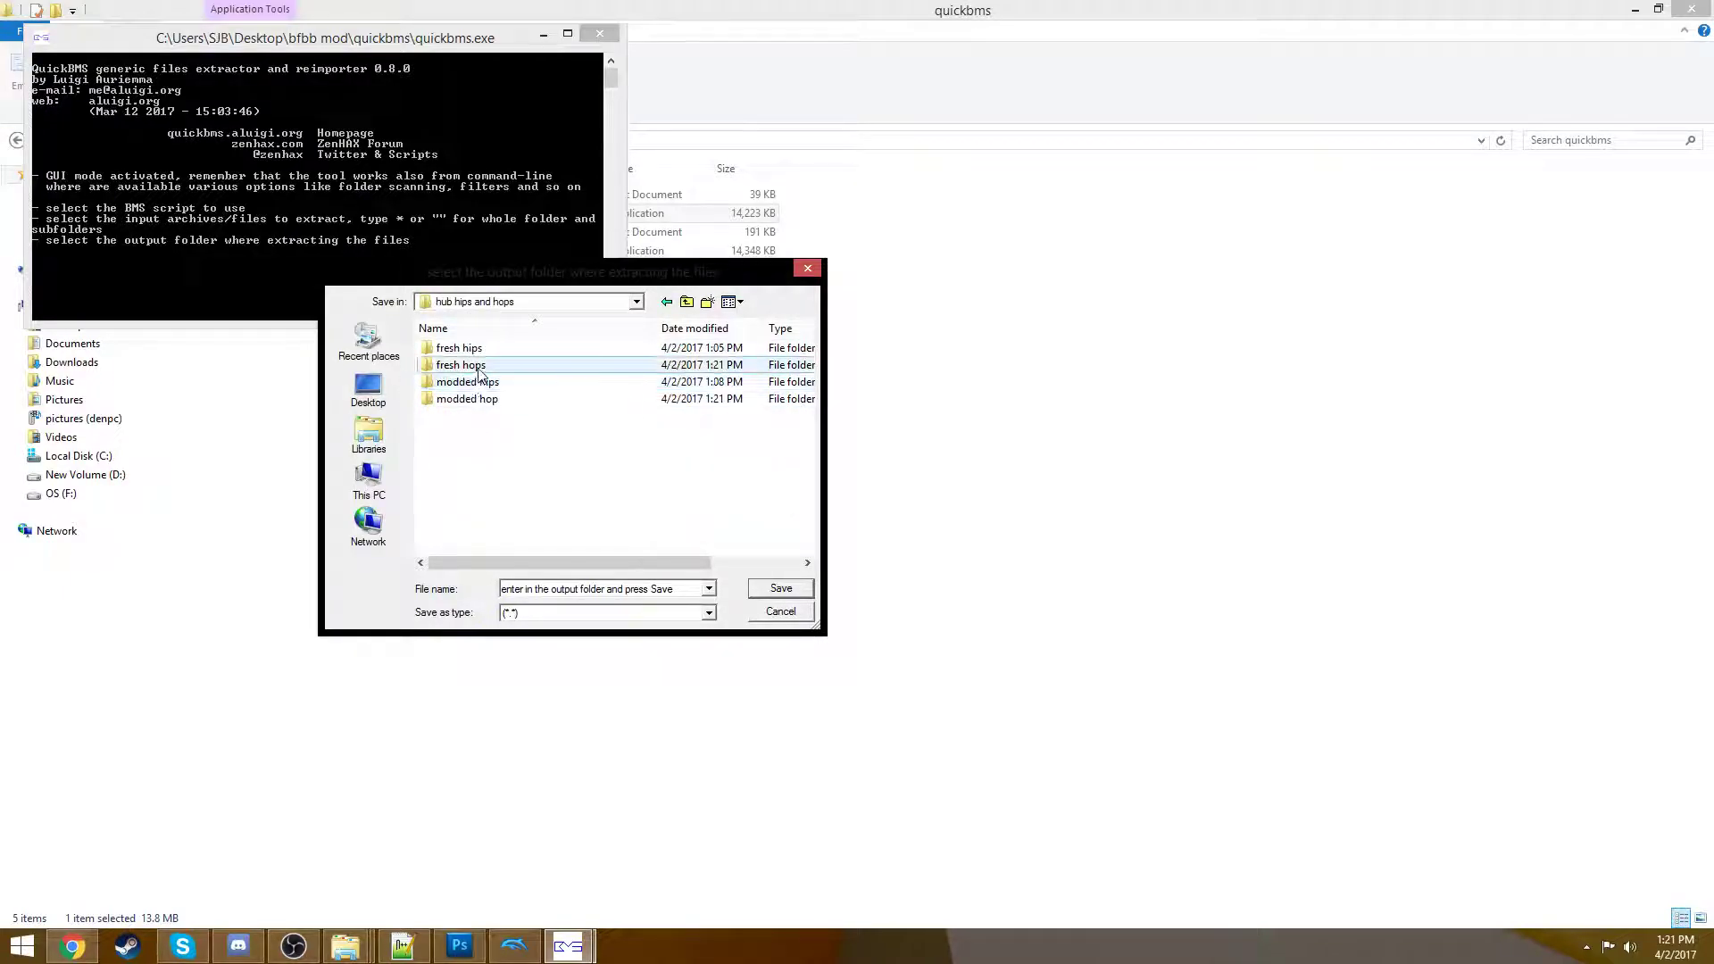
double_click(495, 399)
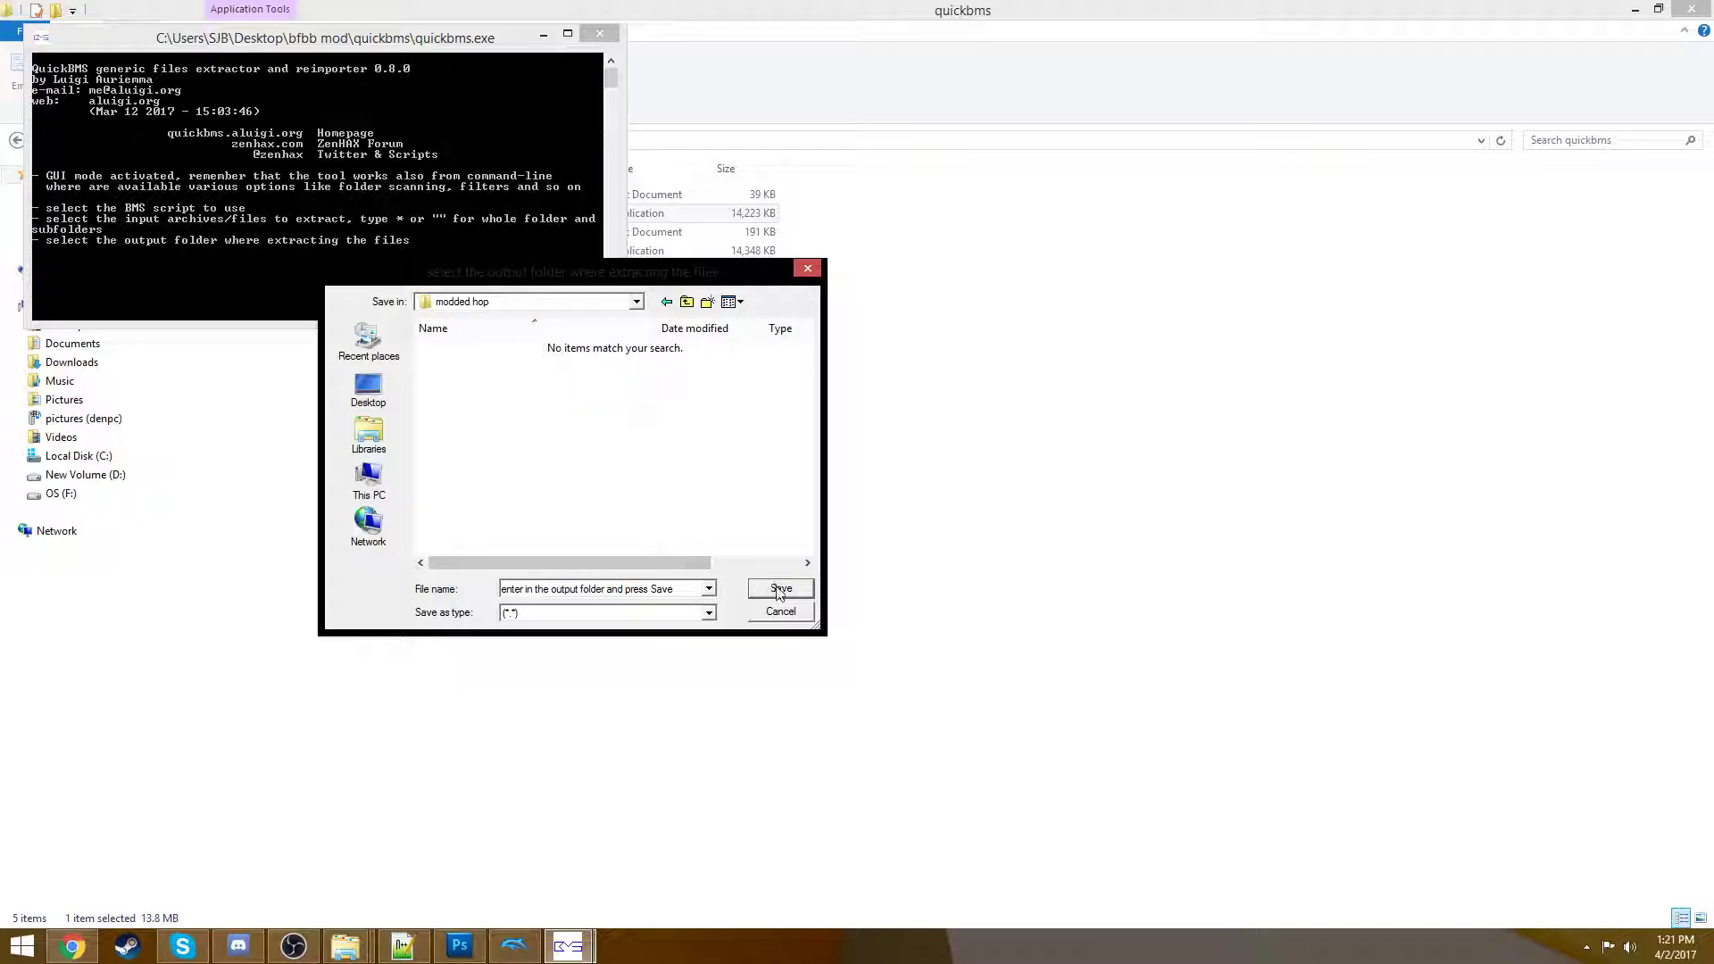
left_click(599, 308)
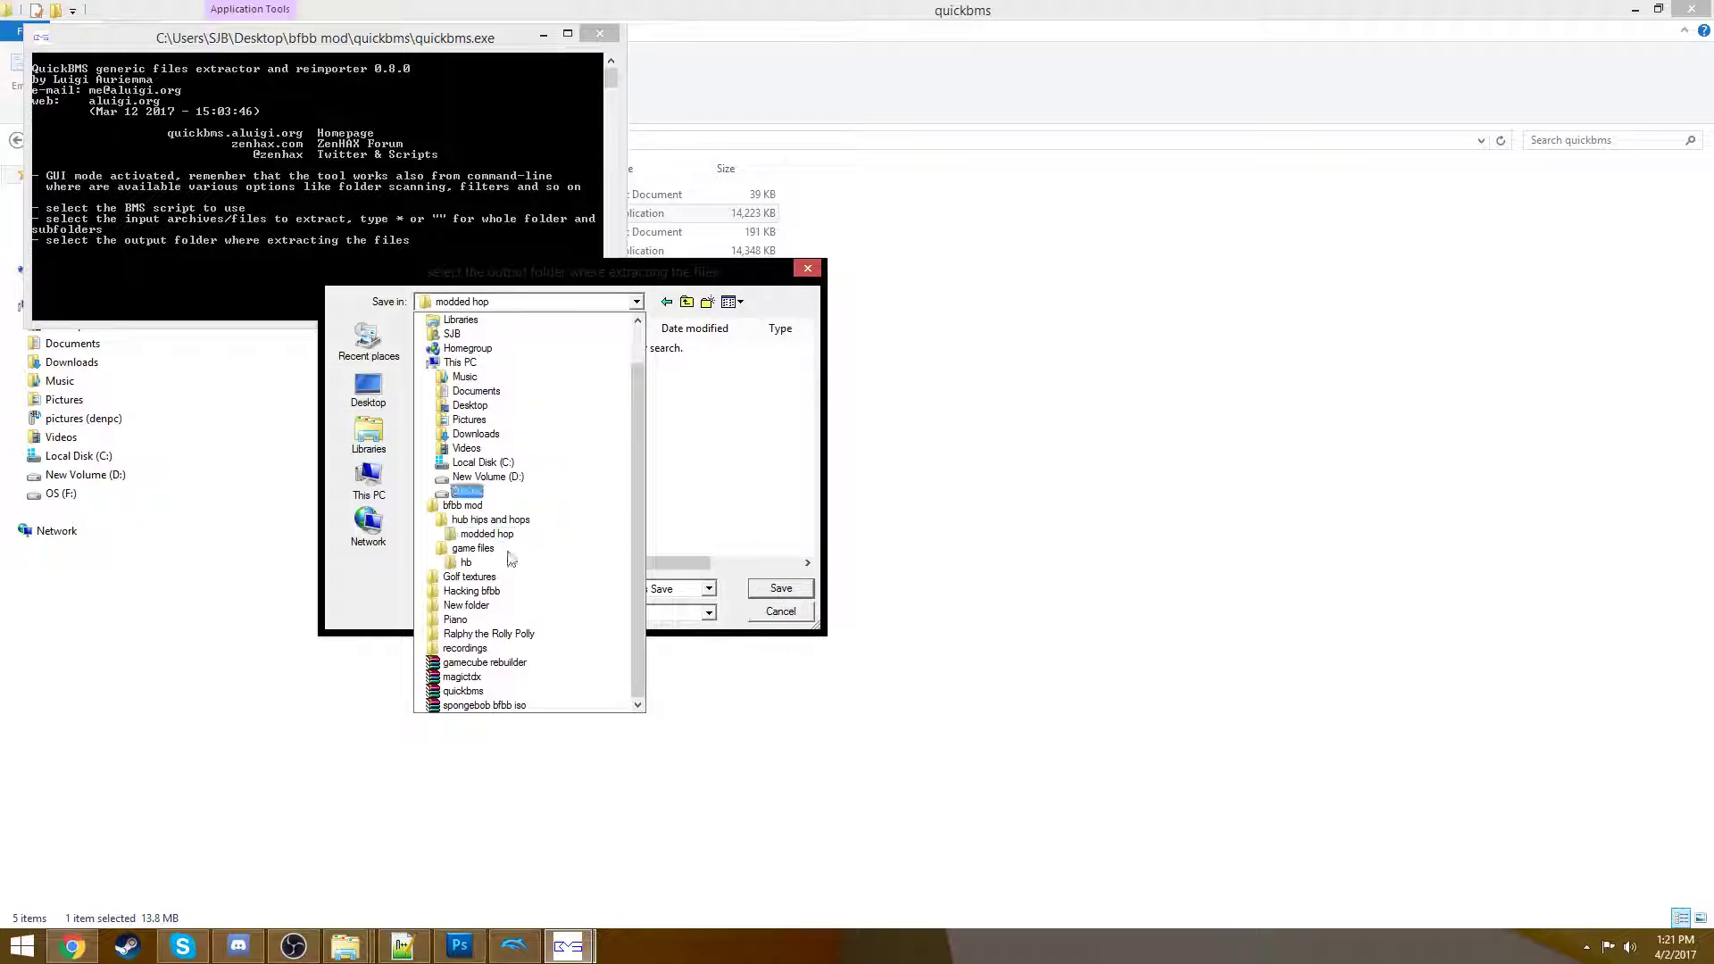
left_click(482, 497)
double_click(497, 366)
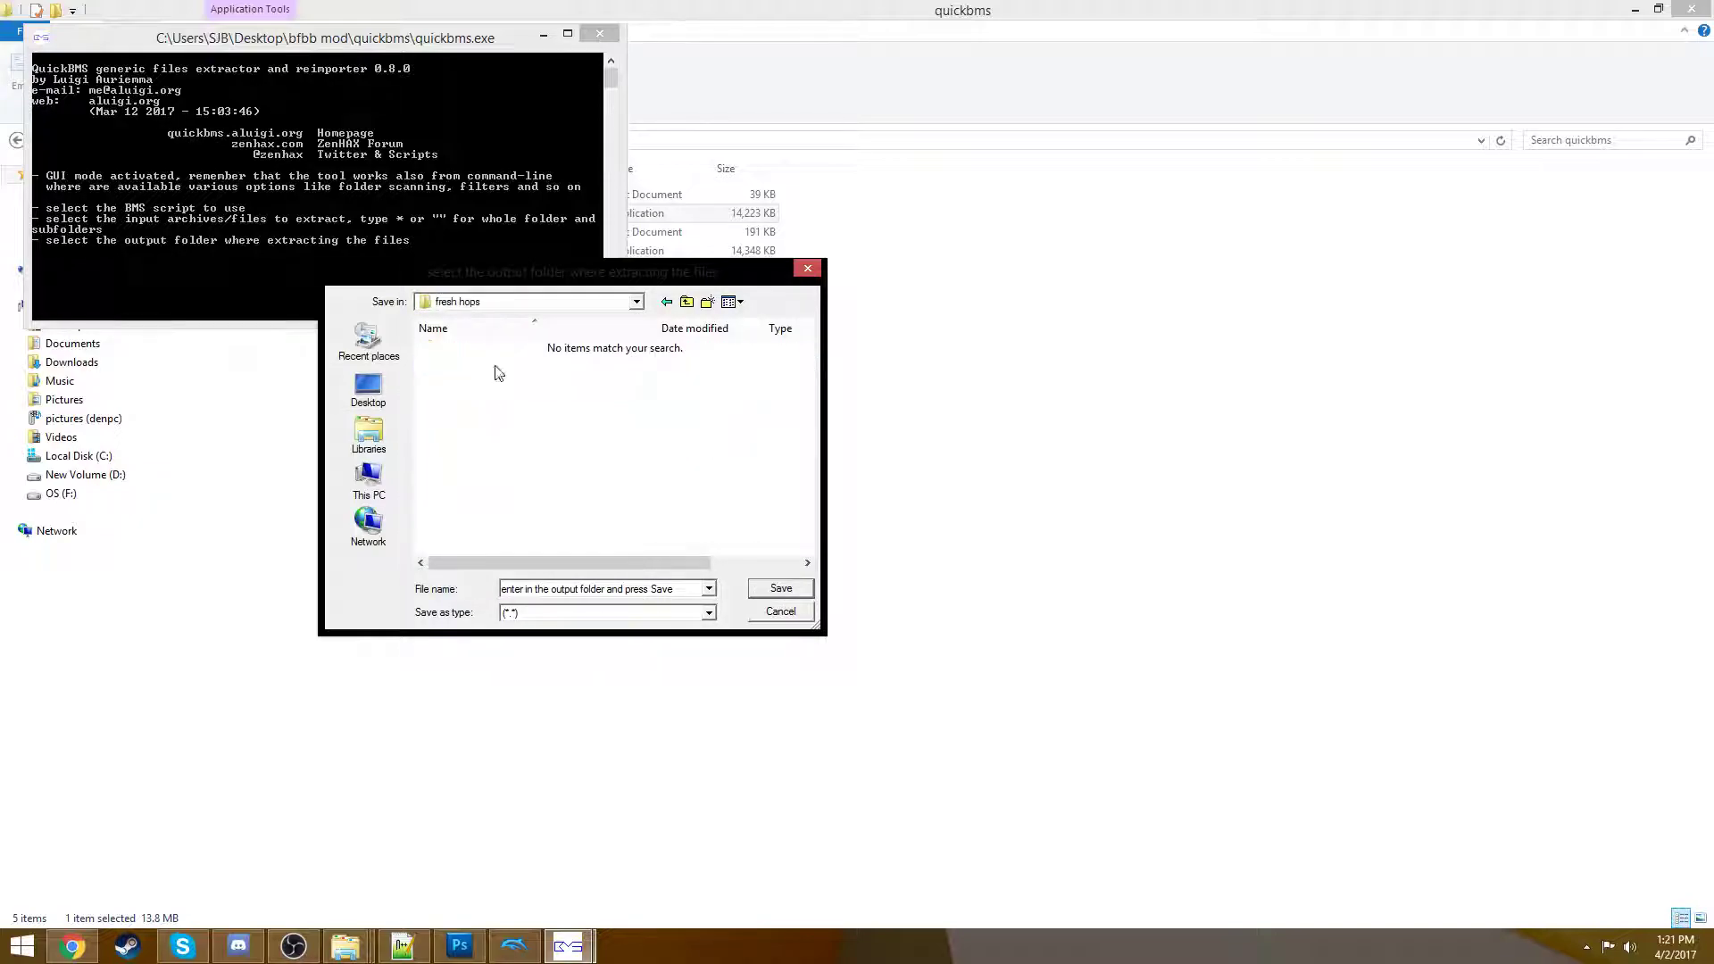
left_click(791, 592)
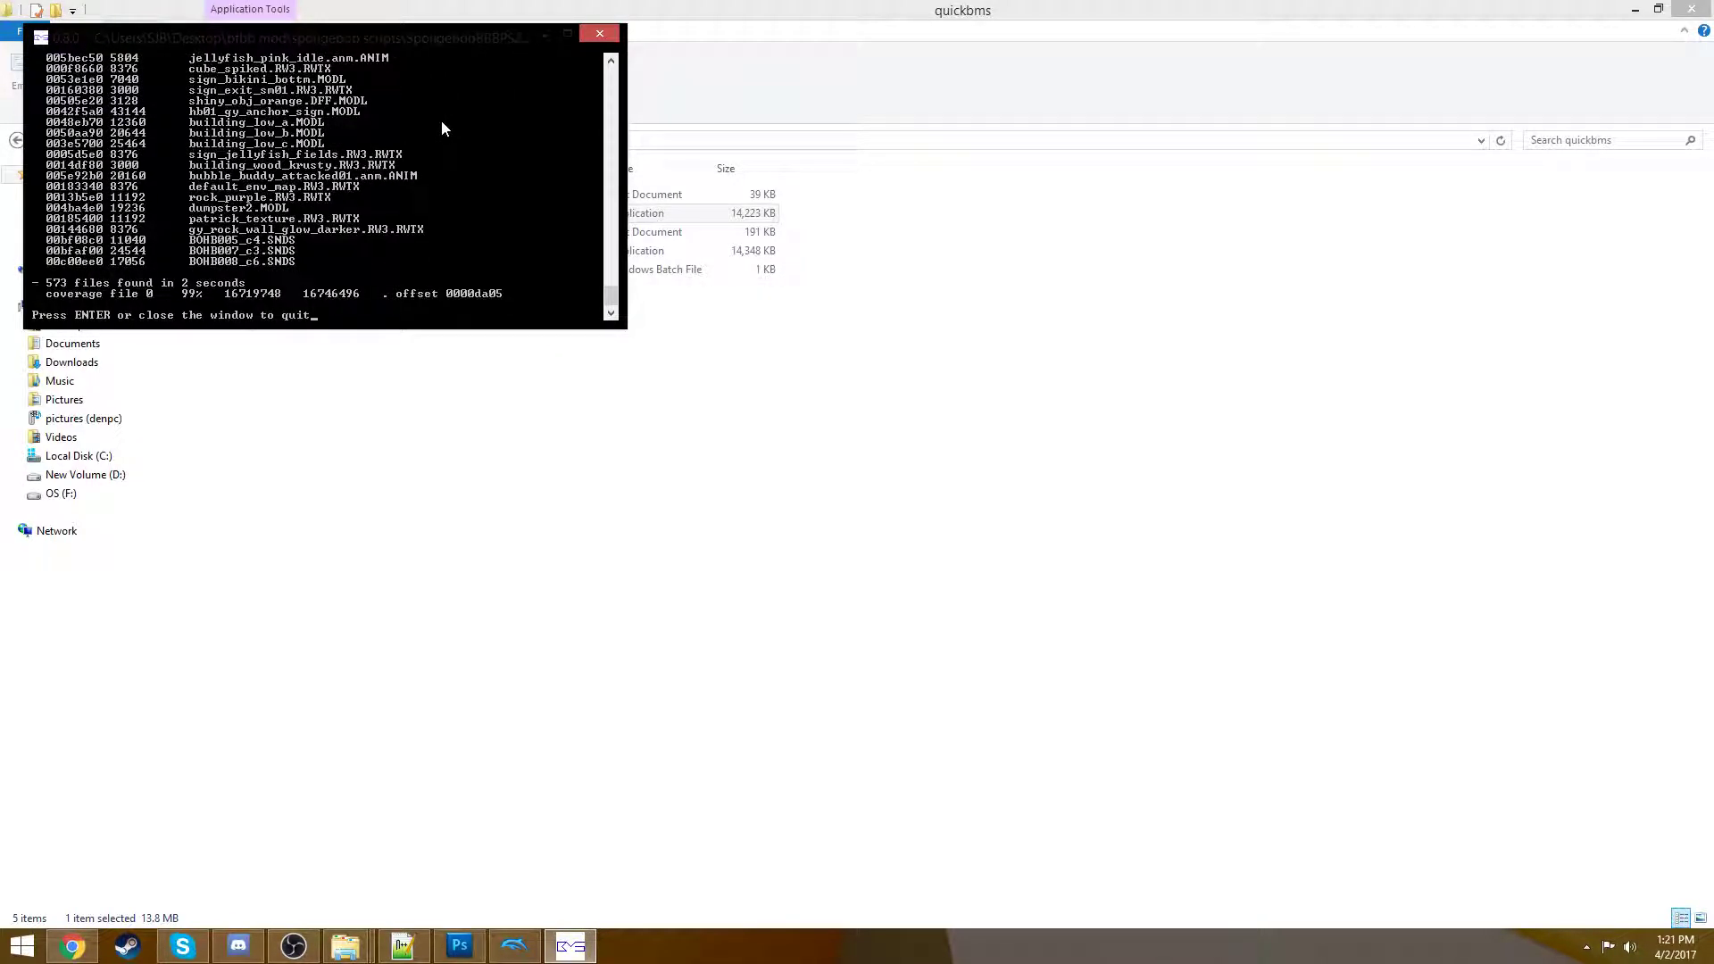
key("Return")
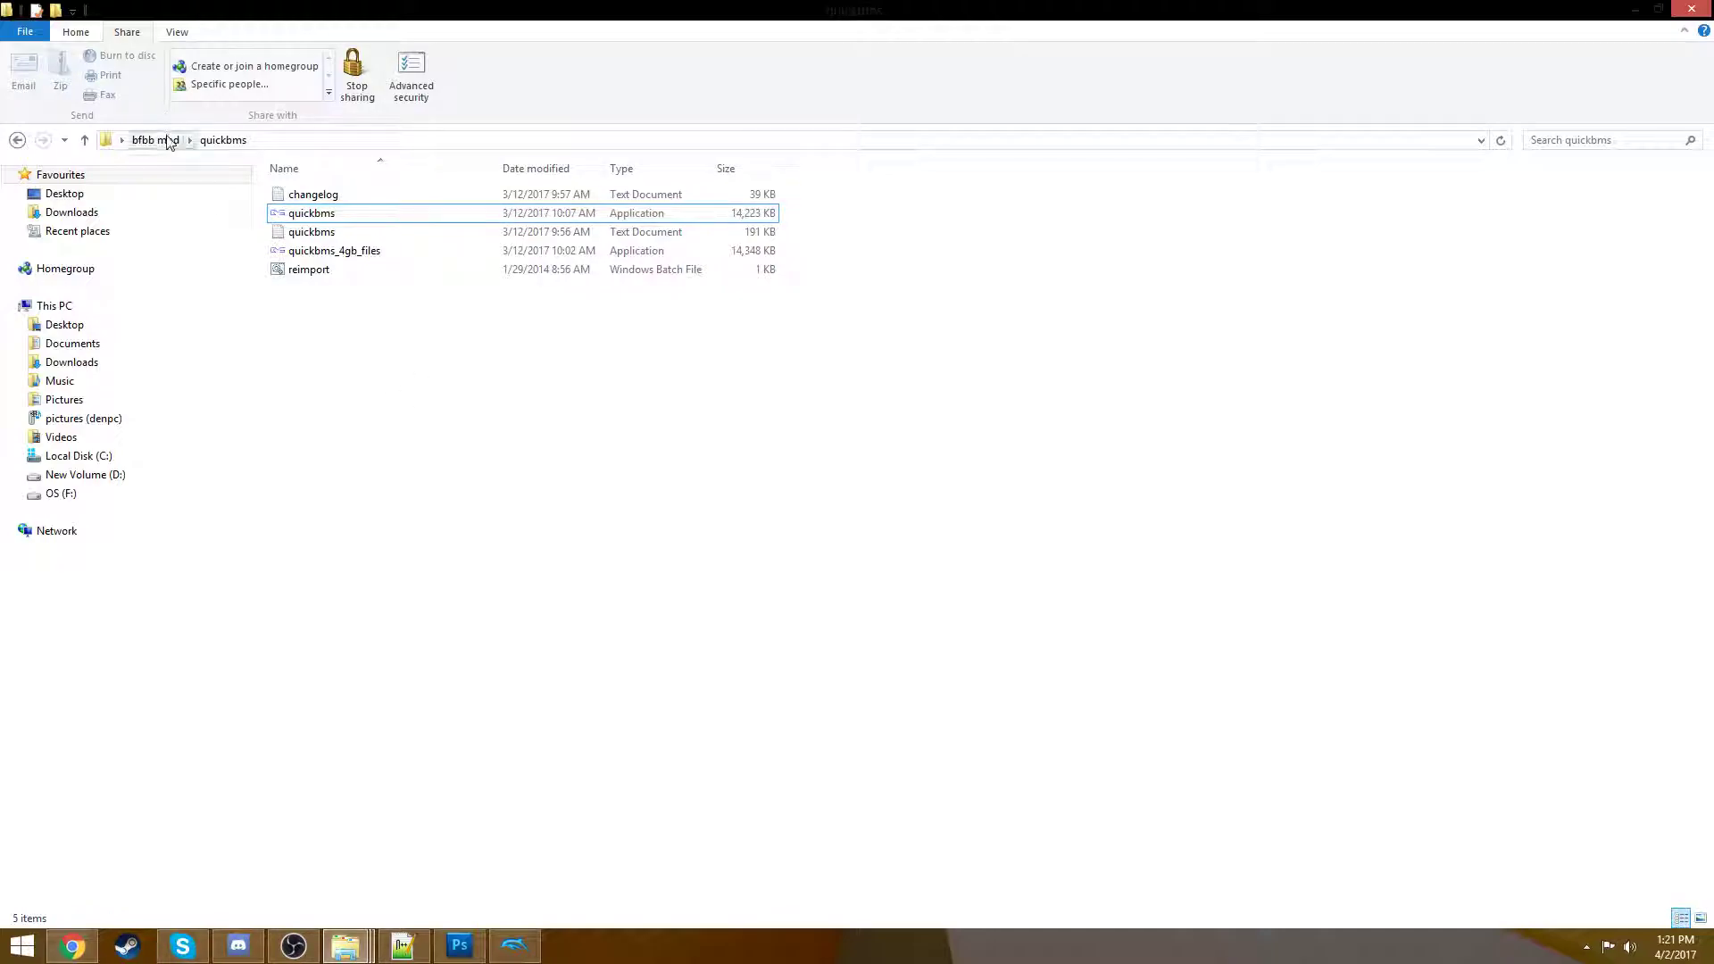
- Go from bfbb mod through hub hips and hops into fresh hops, and sort files by type
left_click(169, 143)
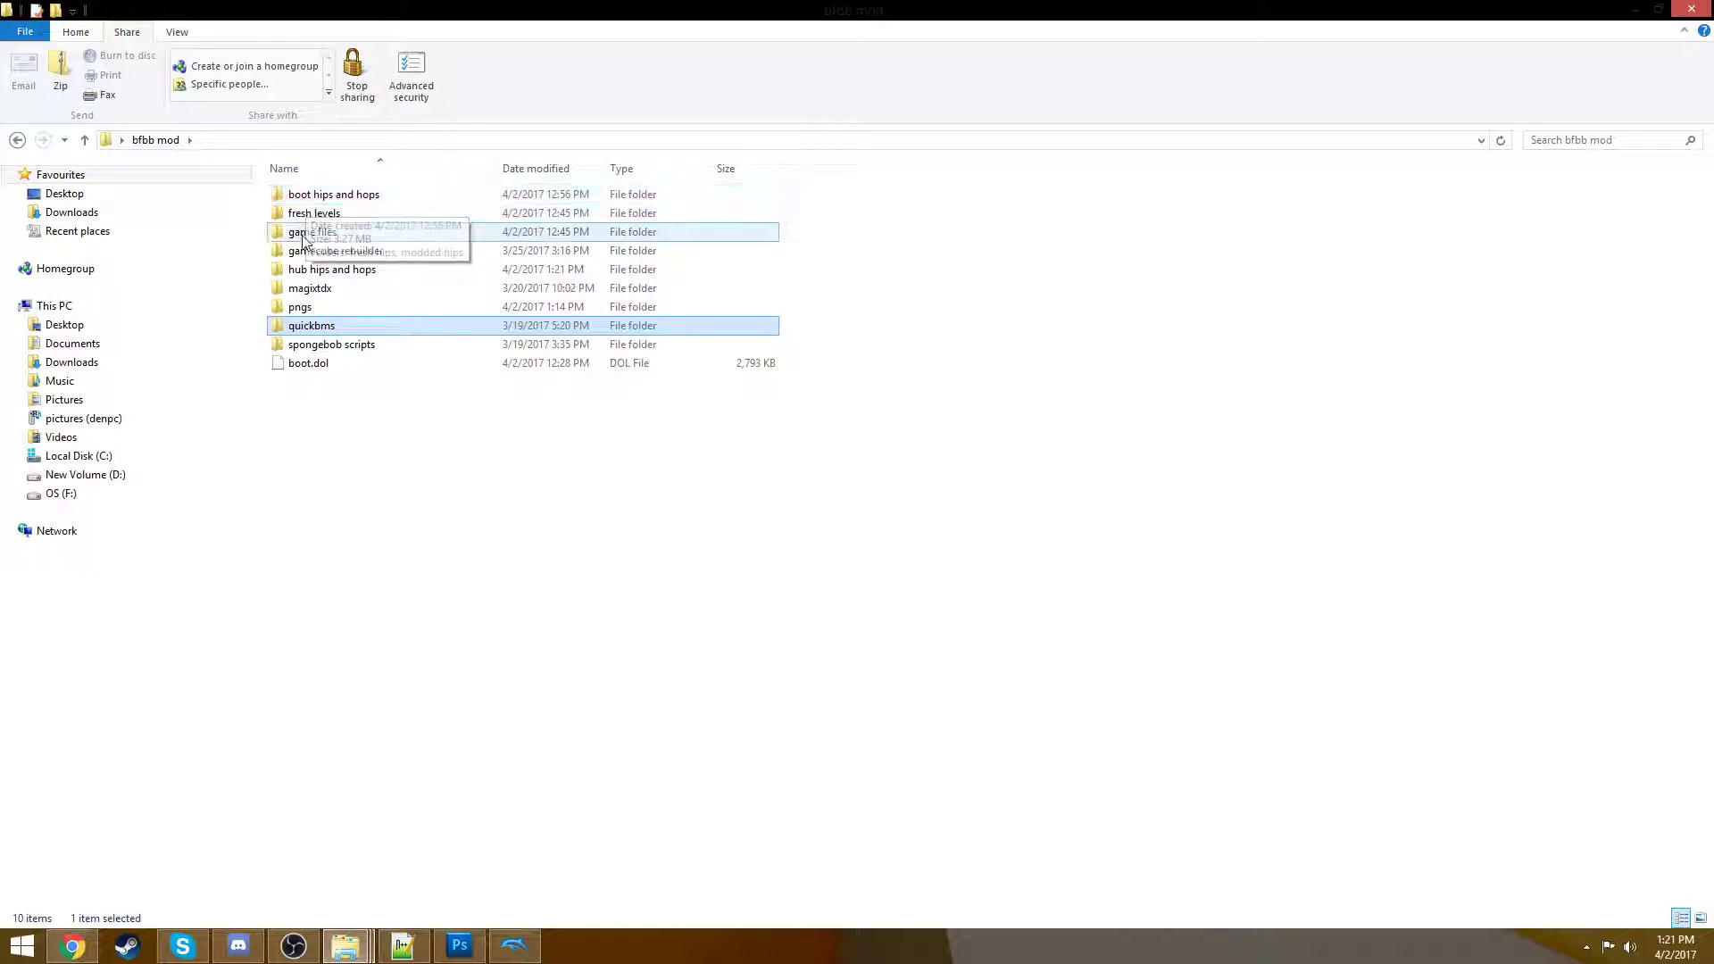
double_click(299, 269)
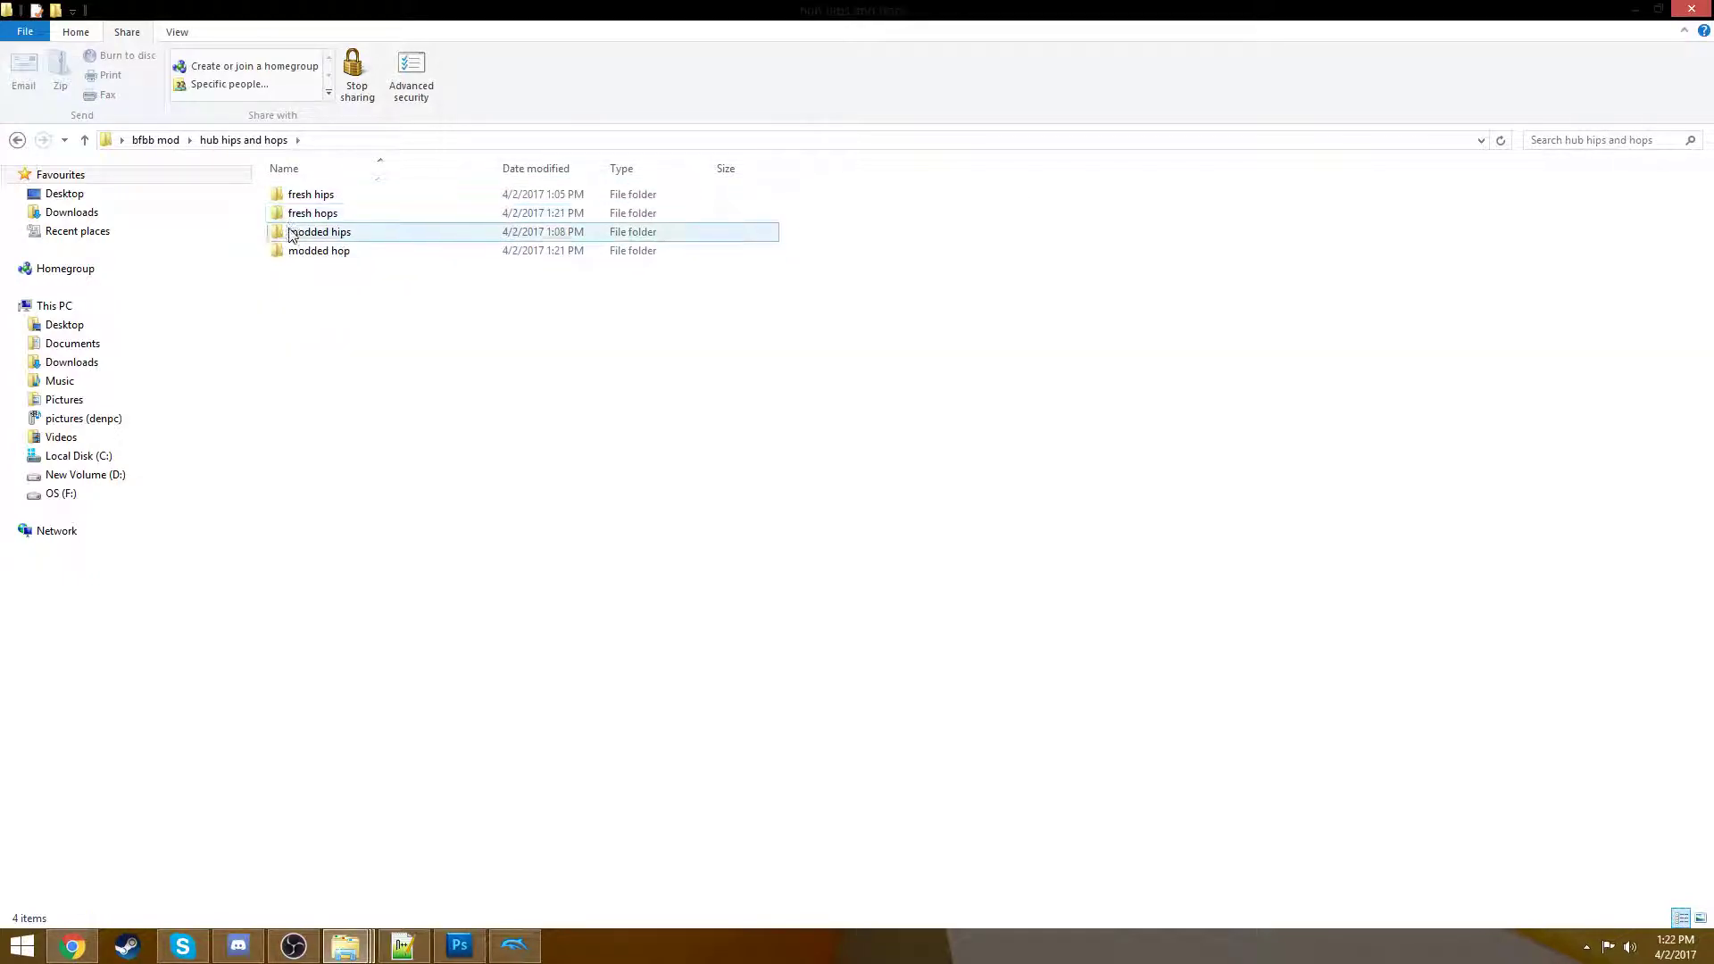
double_click(295, 214)
right_click(940, 286)
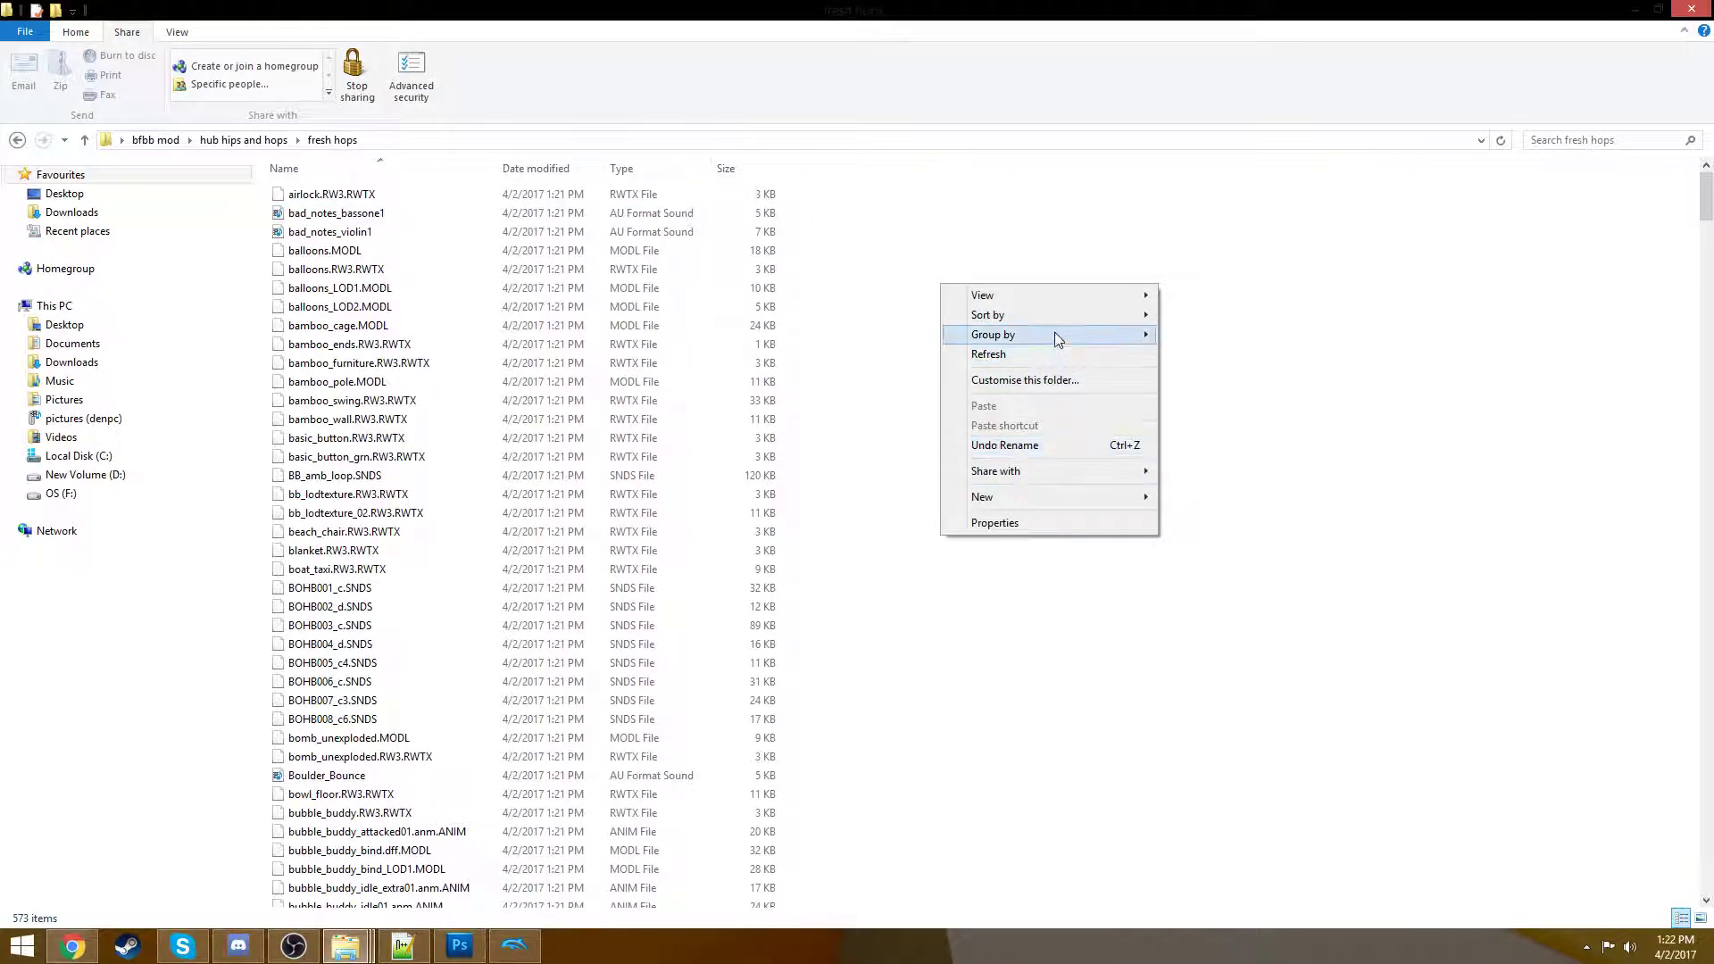
mouse_move(1056, 314)
left_click(1192, 354)
- Inspect the dumpster2, chest_treasure_rev and boat_taxi .RW3.RWTX textures
scroll(957, 366, "down", 20)
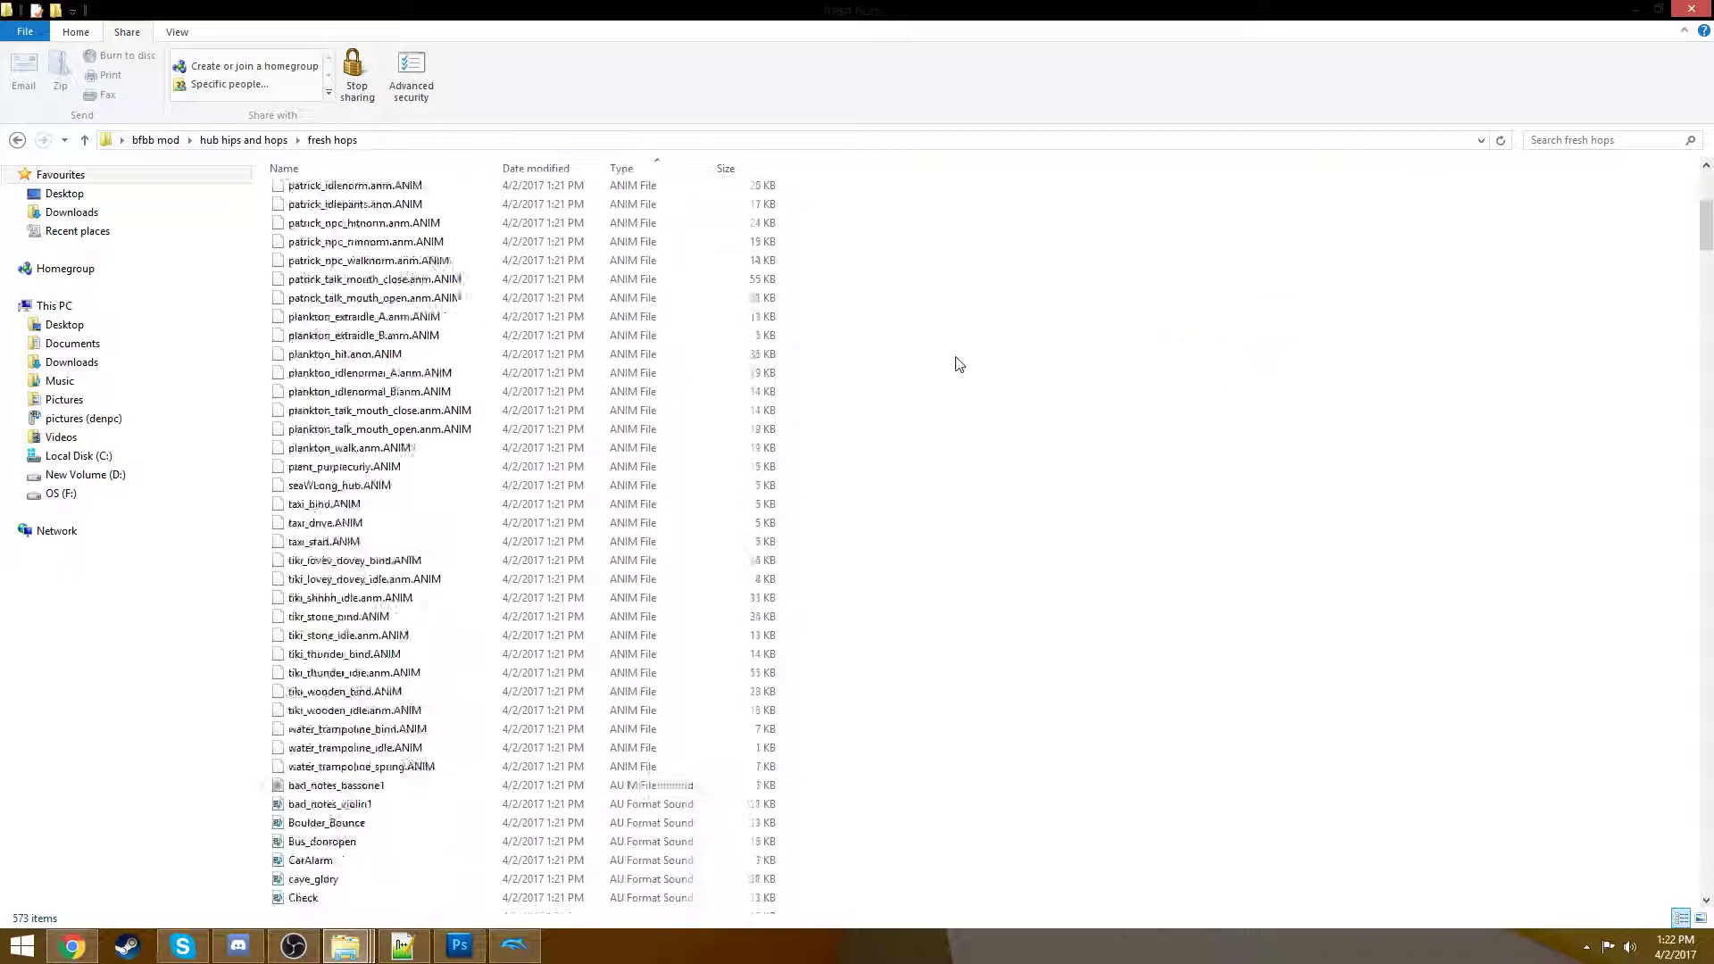
scroll(957, 366, "down", 20)
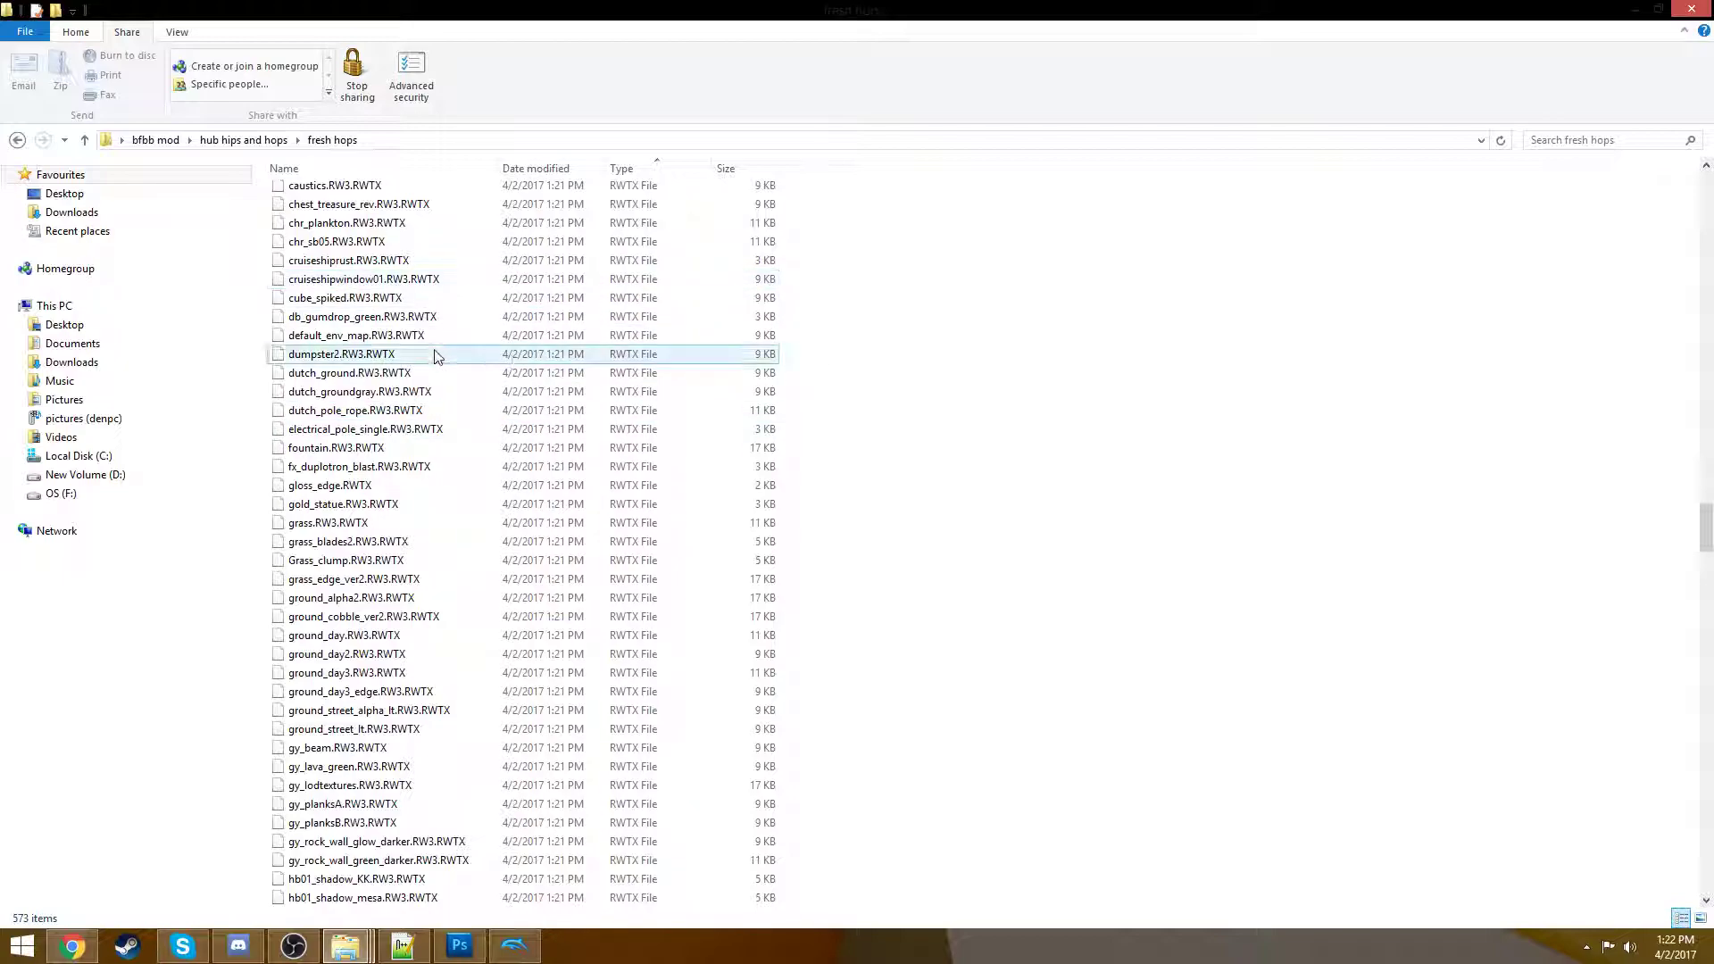
scroll(457, 518, "up", 4)
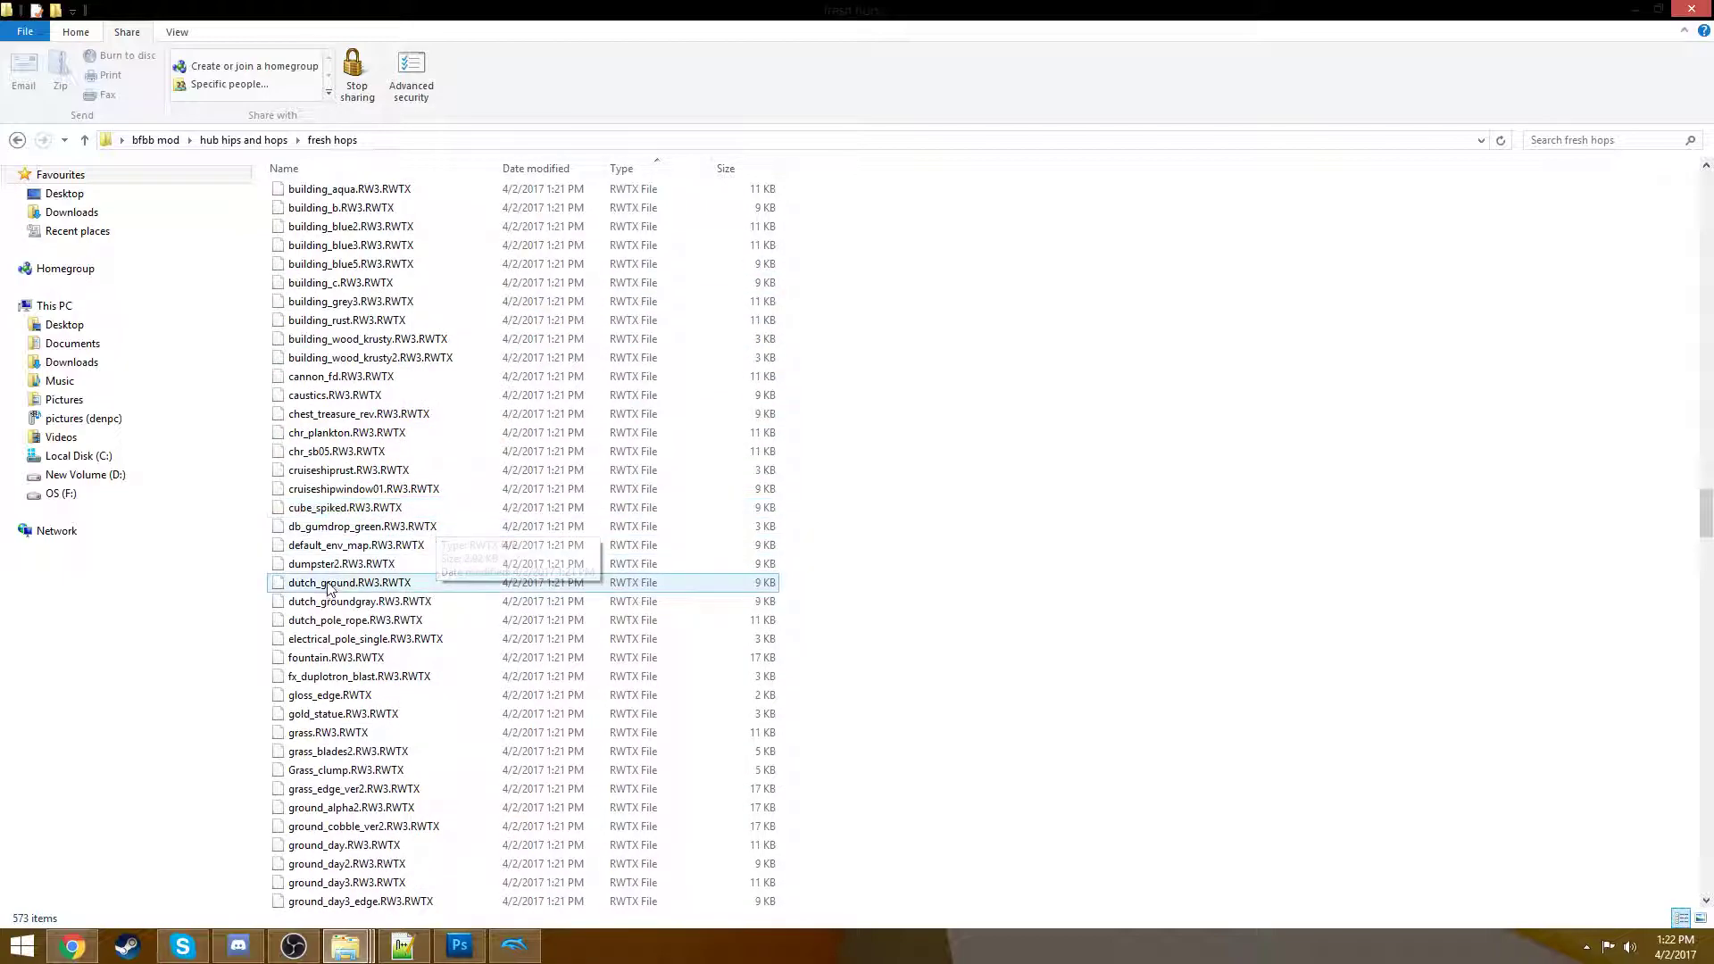
left_click(348, 564)
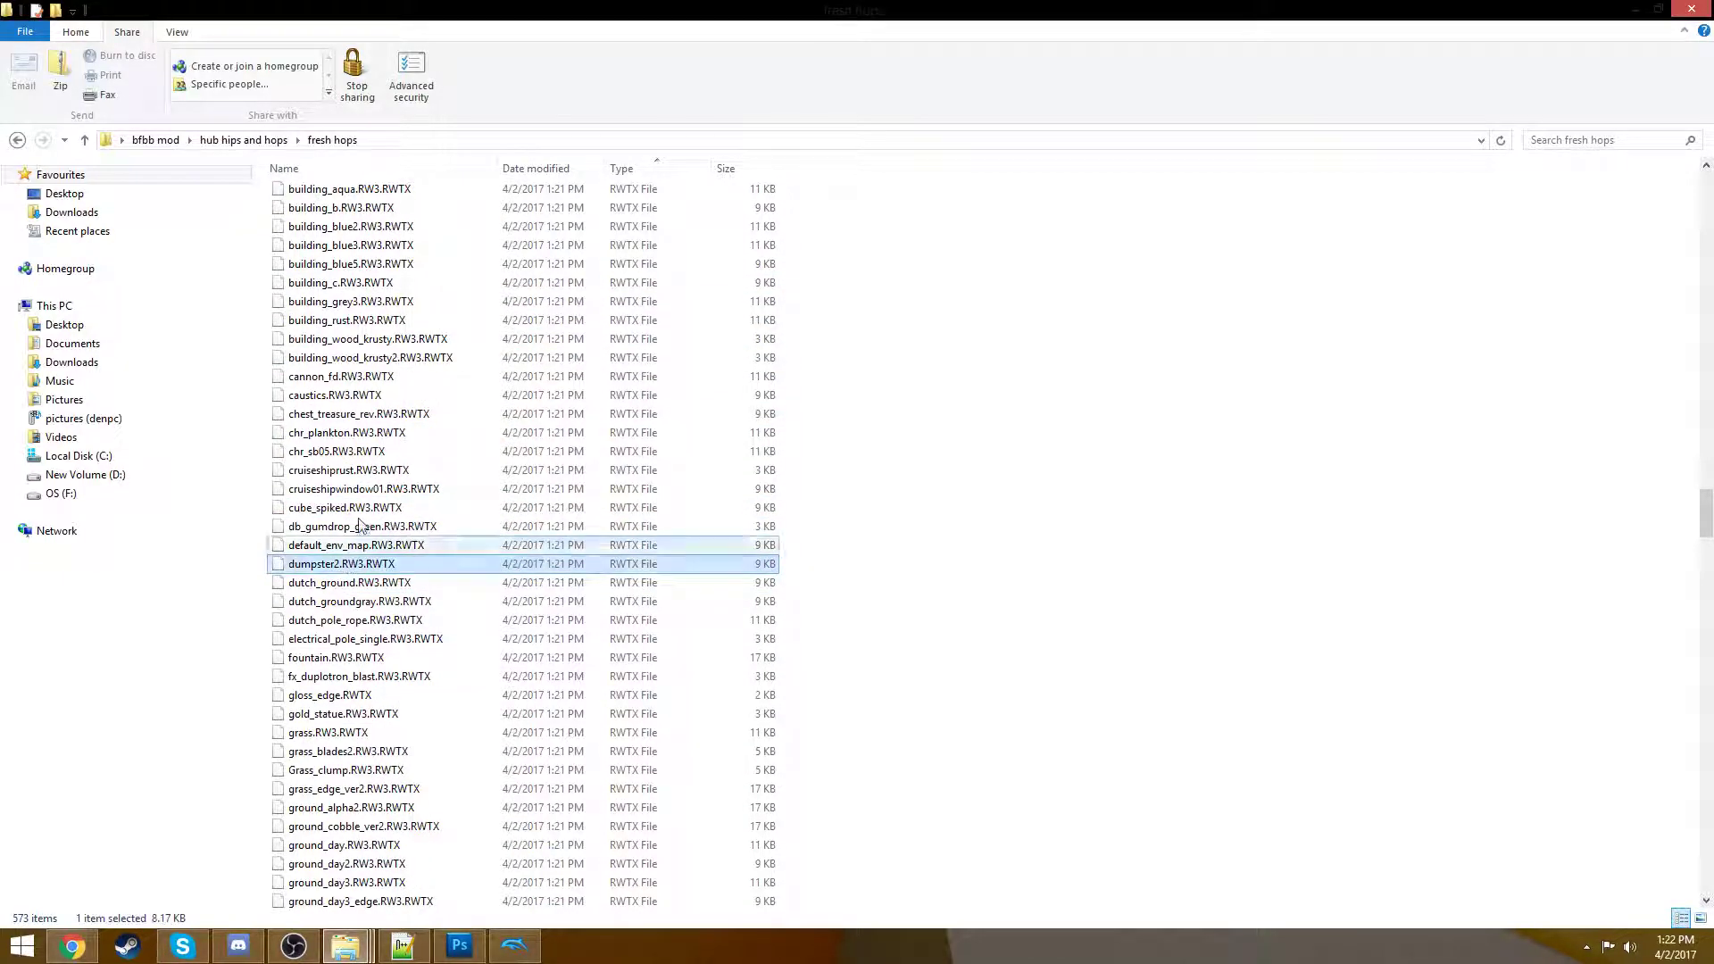
scroll(406, 491, "up", 1)
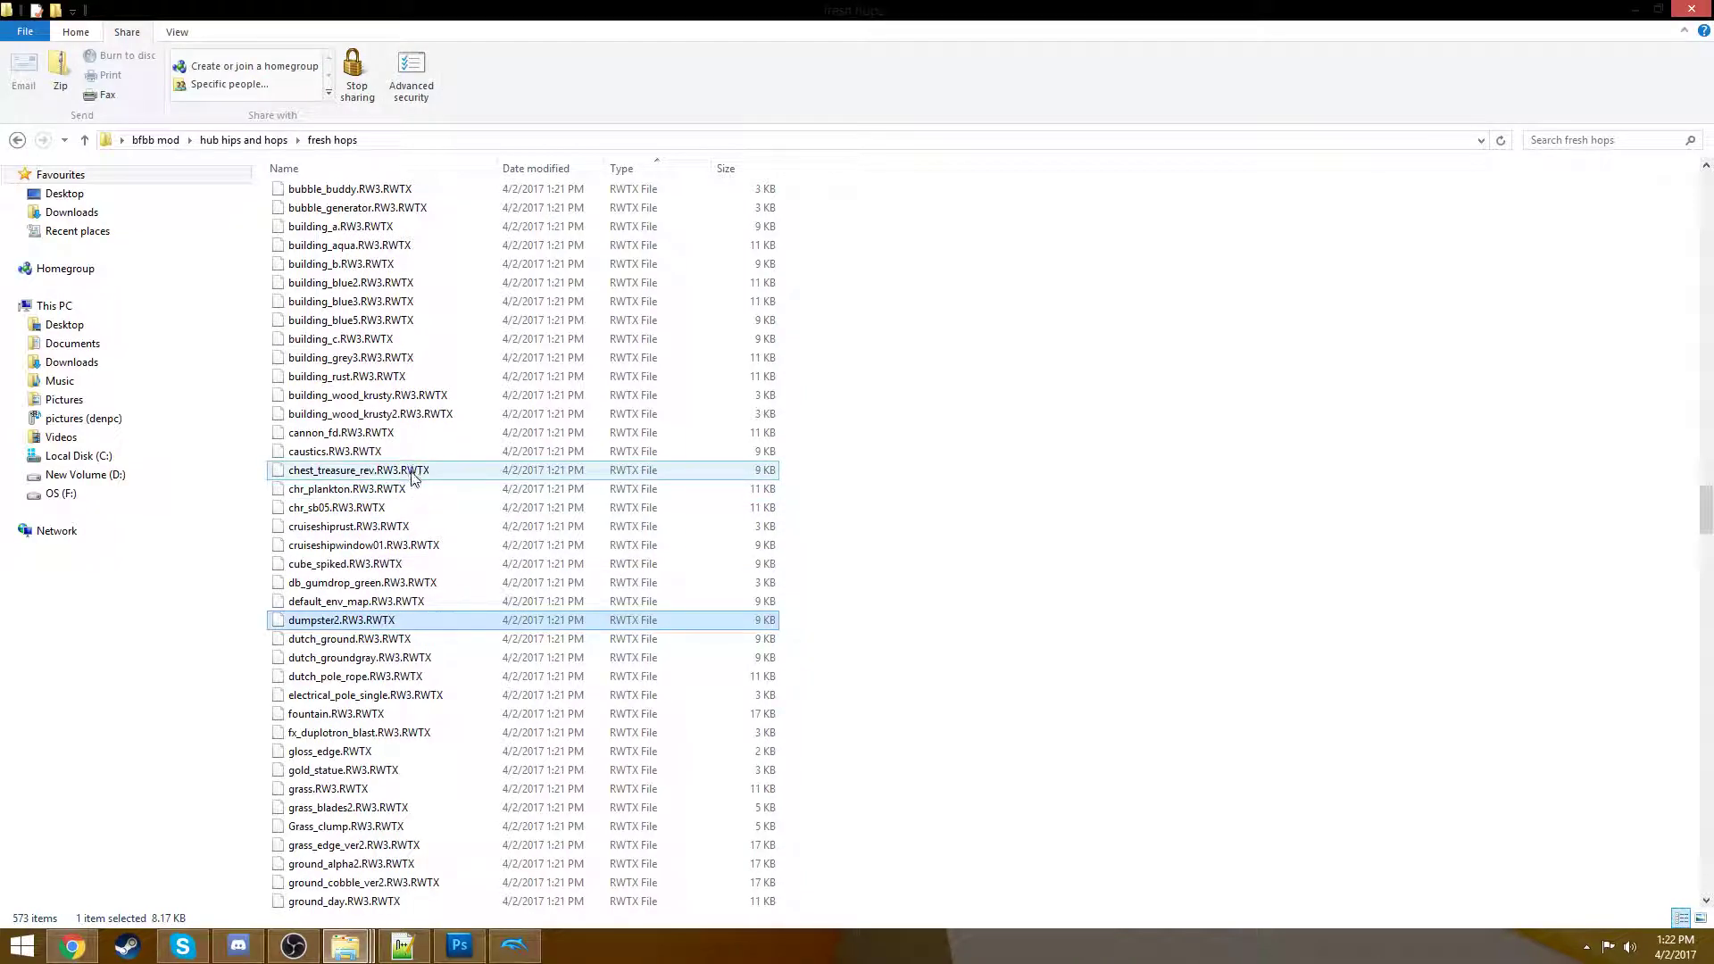
left_click(414, 476)
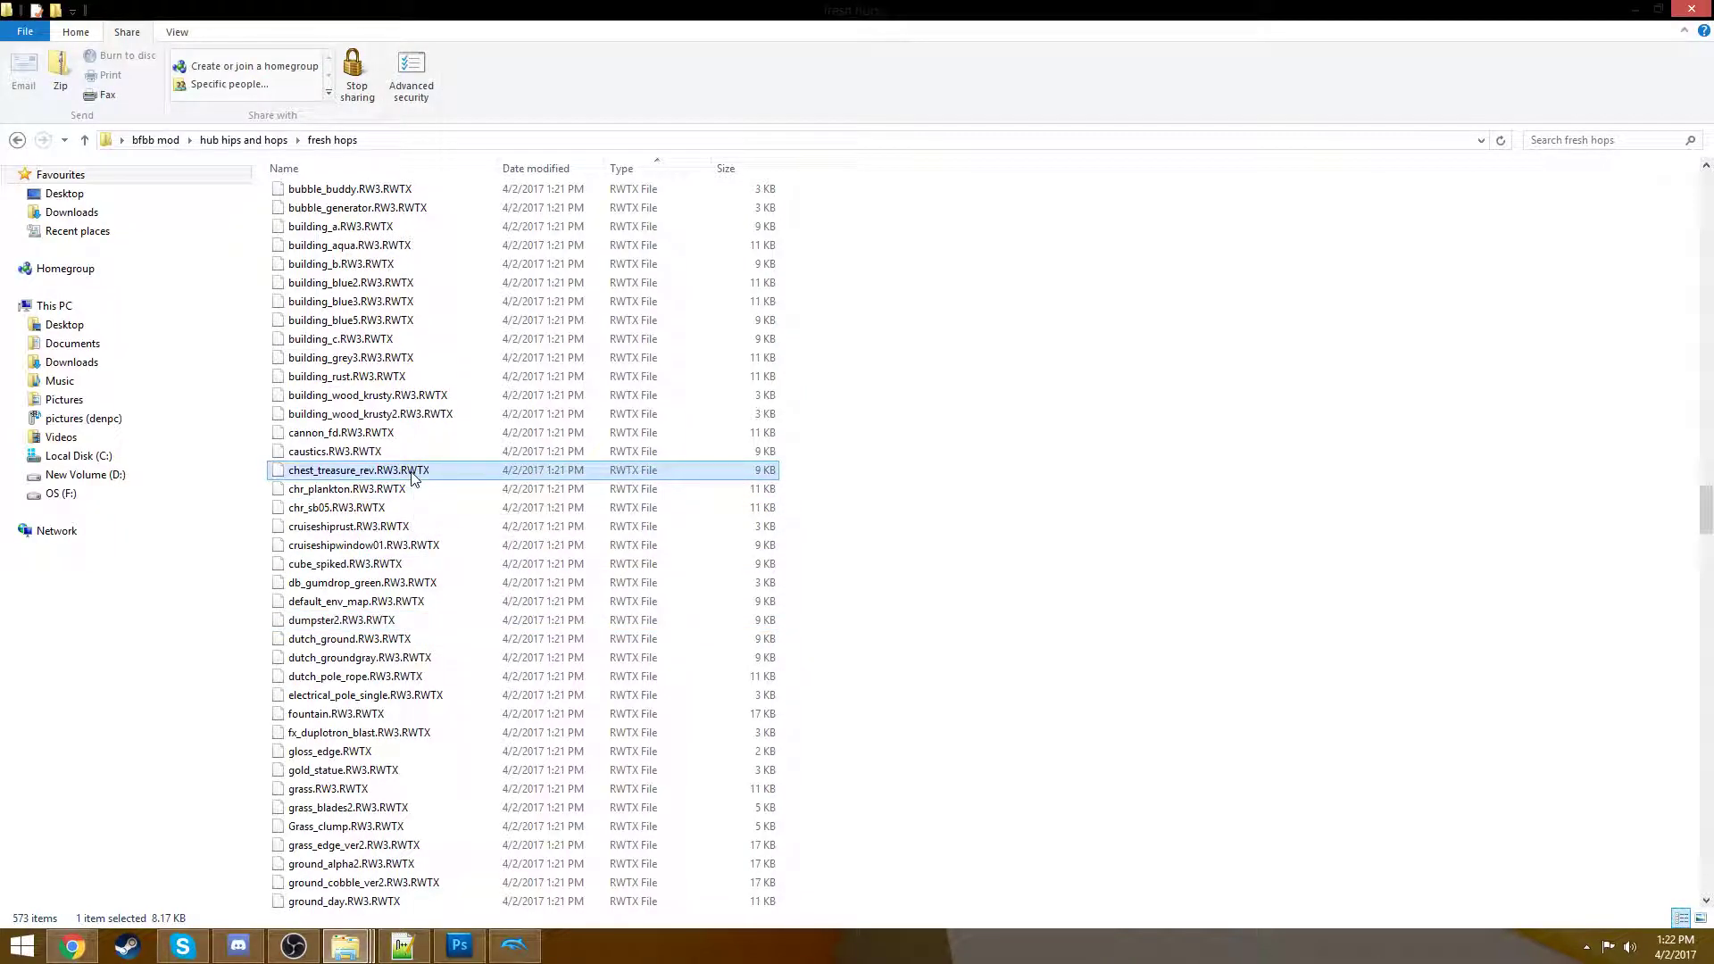
scroll(413, 476, "up", 1)
scroll(413, 479, "up", 1)
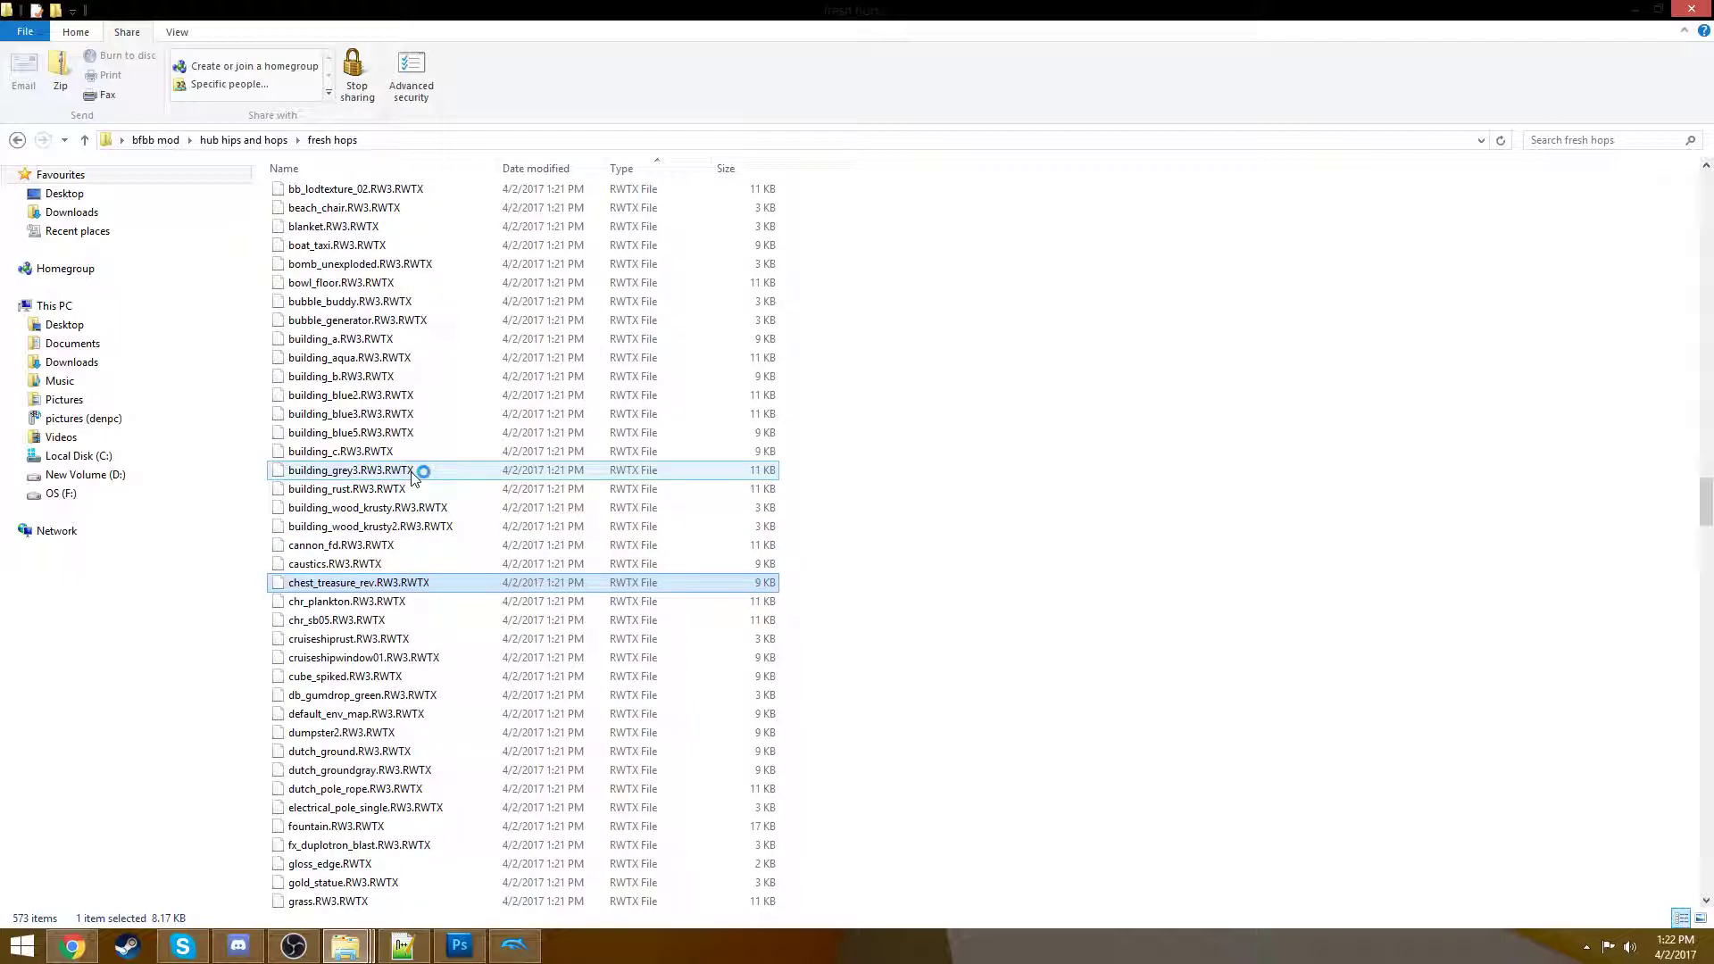
scroll(414, 477, "up", 4)
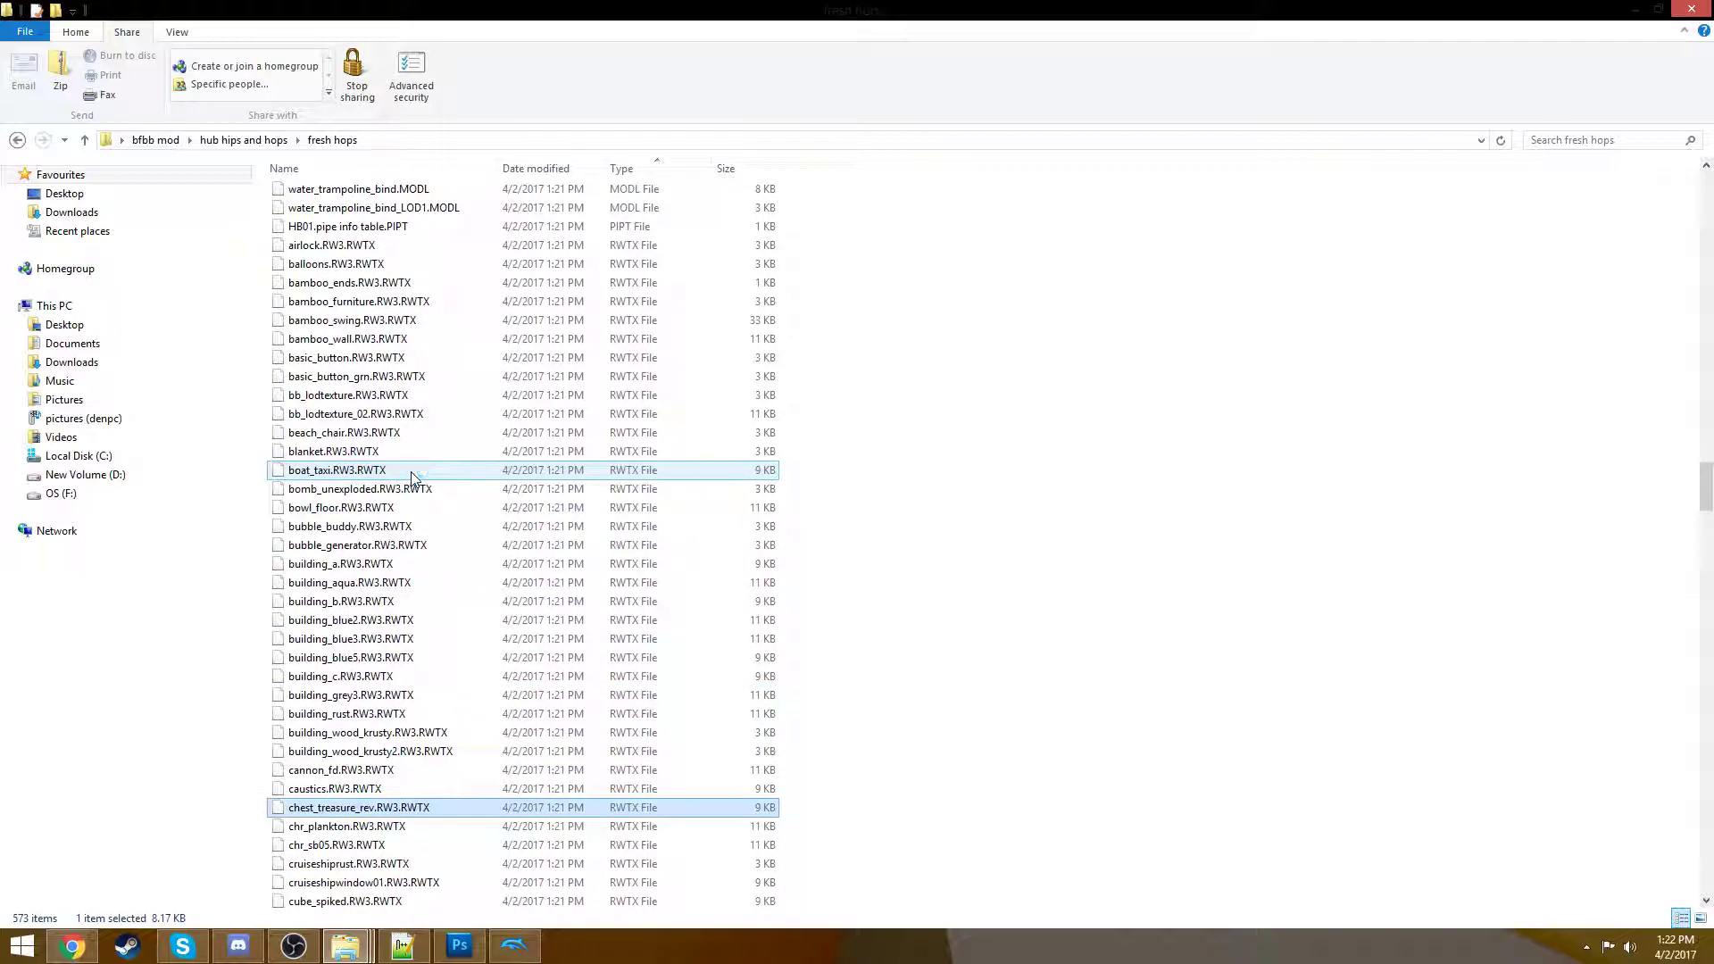
left_click(413, 477)
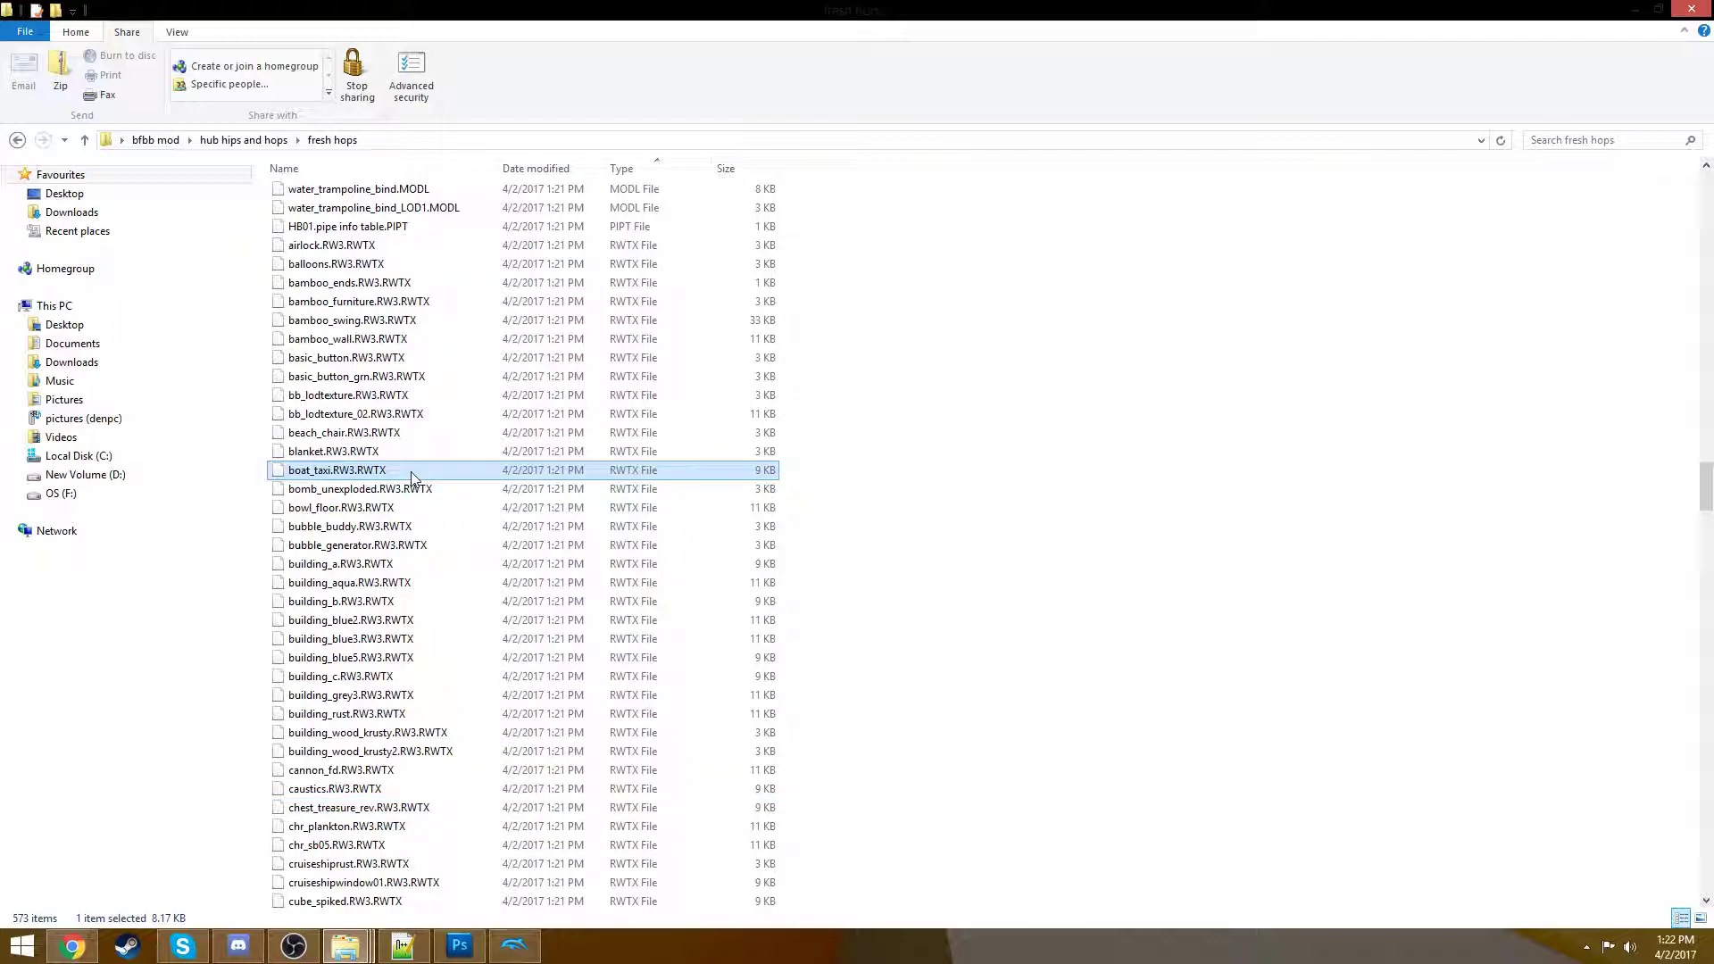
scroll(320, 476, "up", 6)
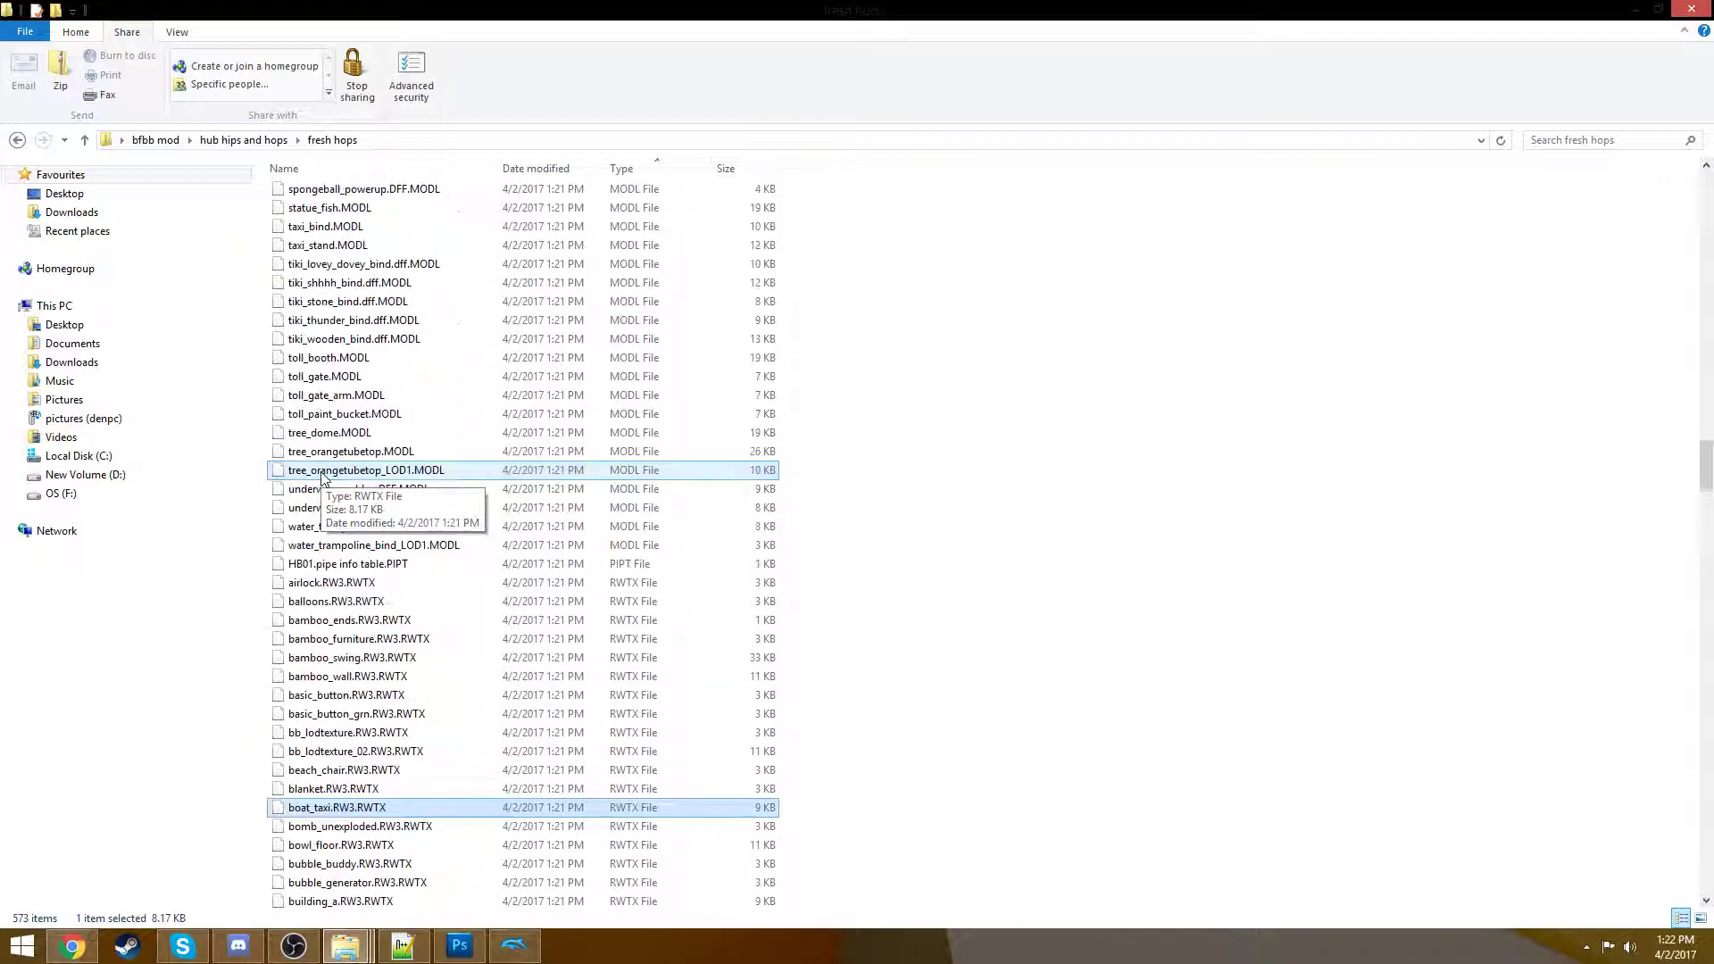
scroll(322, 477, "up", 8)
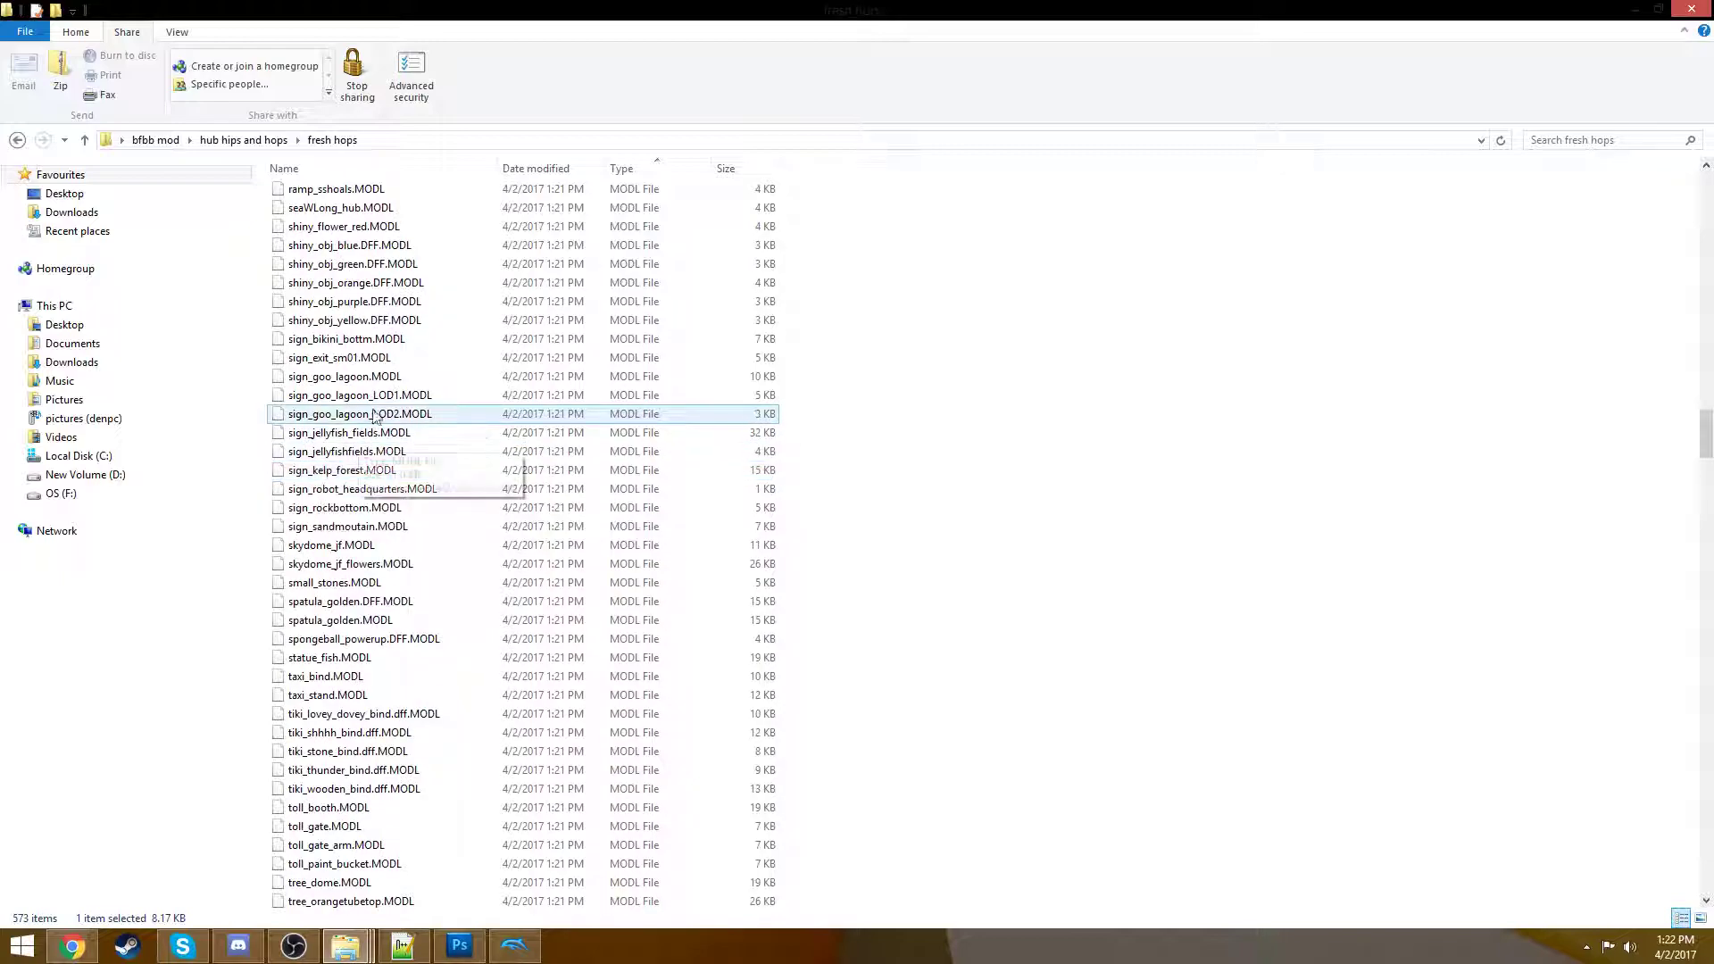
- Inspect the sign_goo_lagoon, sign_bikini_bottm, sign_kelp_forest and shiny_obj_green.DFF MODL files
left_click(378, 382)
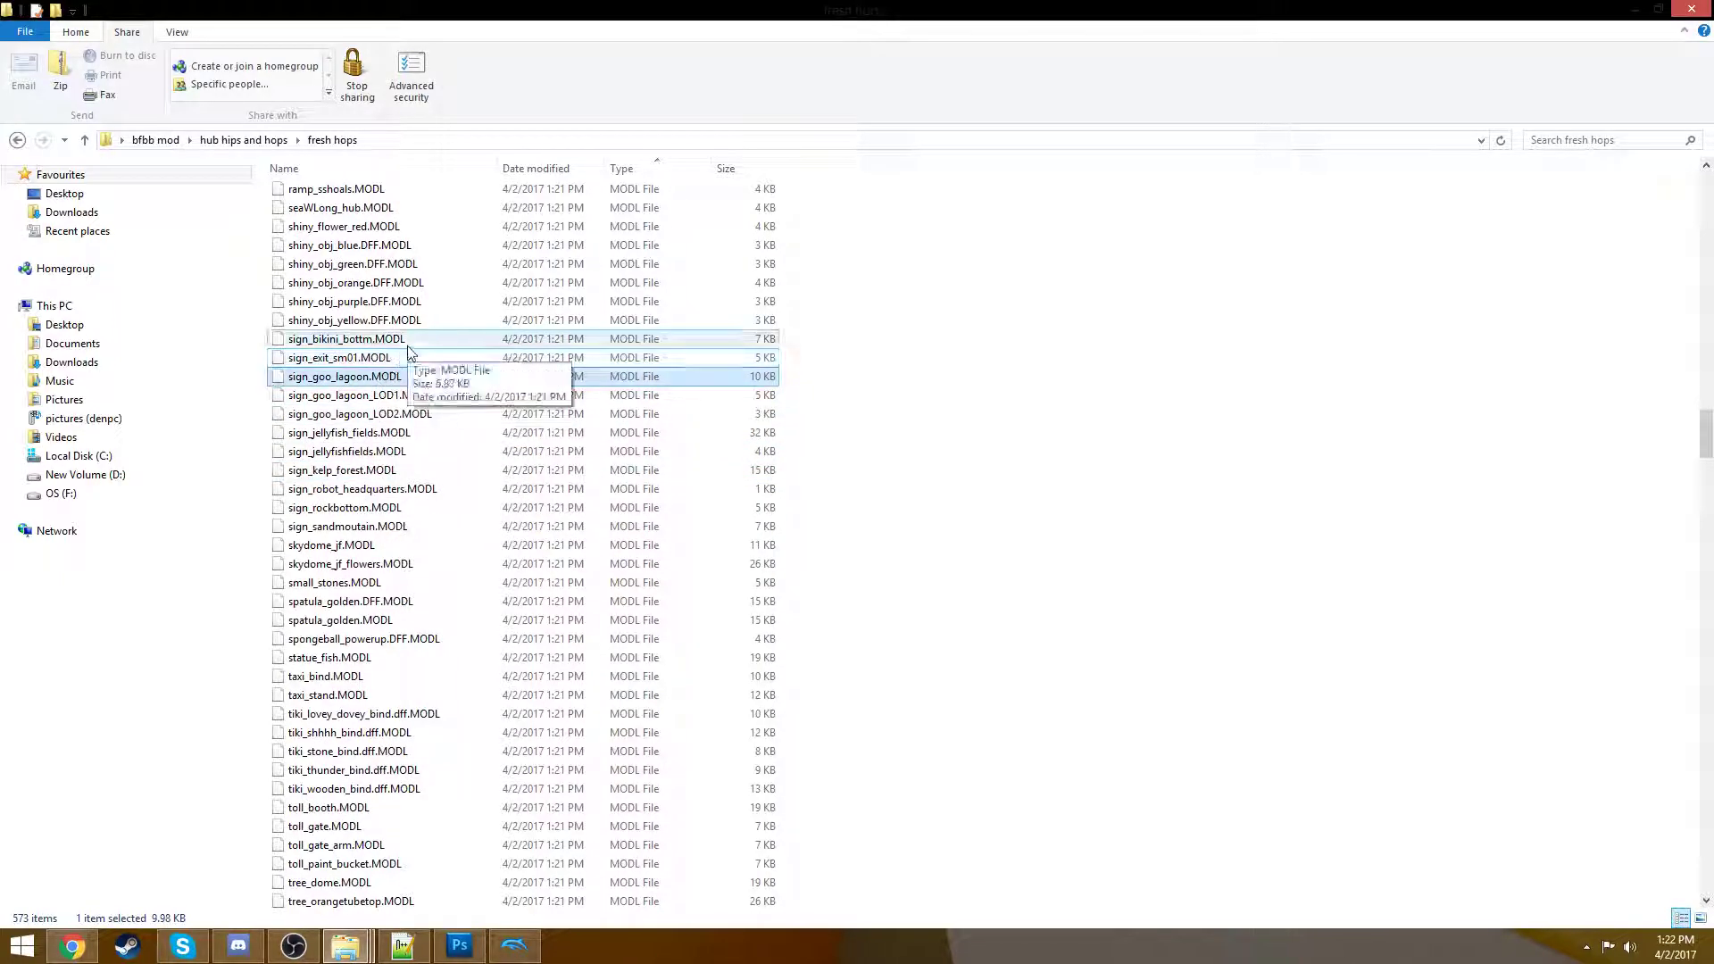
left_click(408, 347)
left_click(423, 469)
scroll(428, 446, "up", 3)
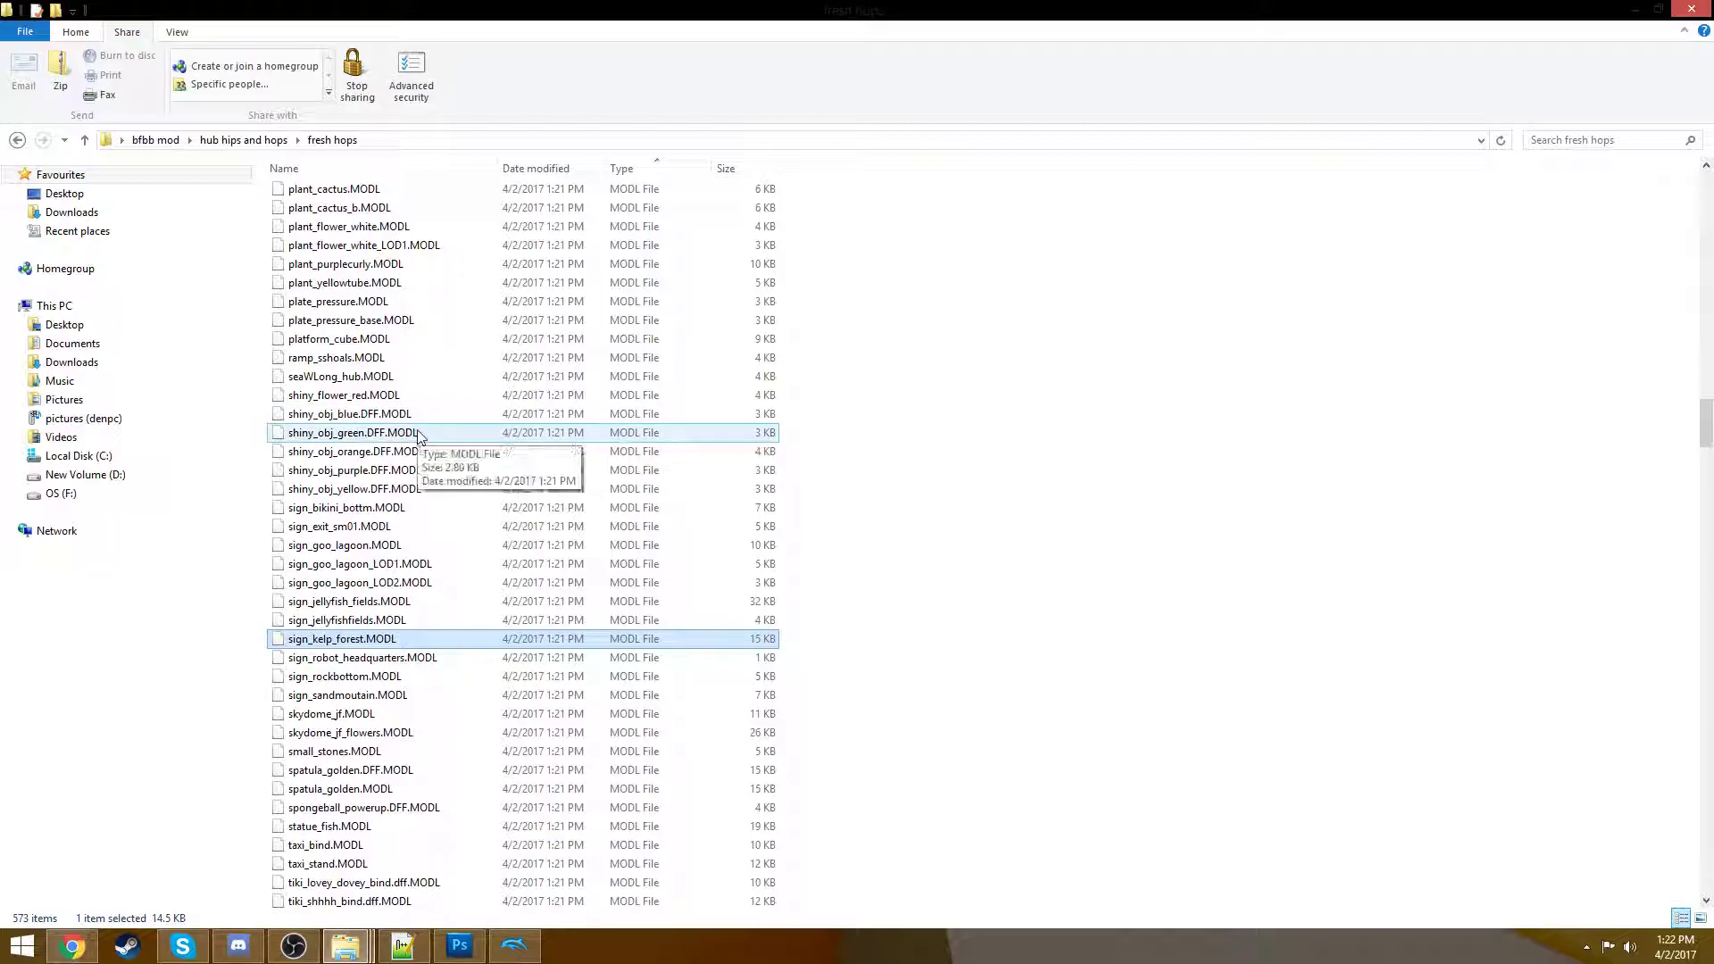
left_click(406, 434)
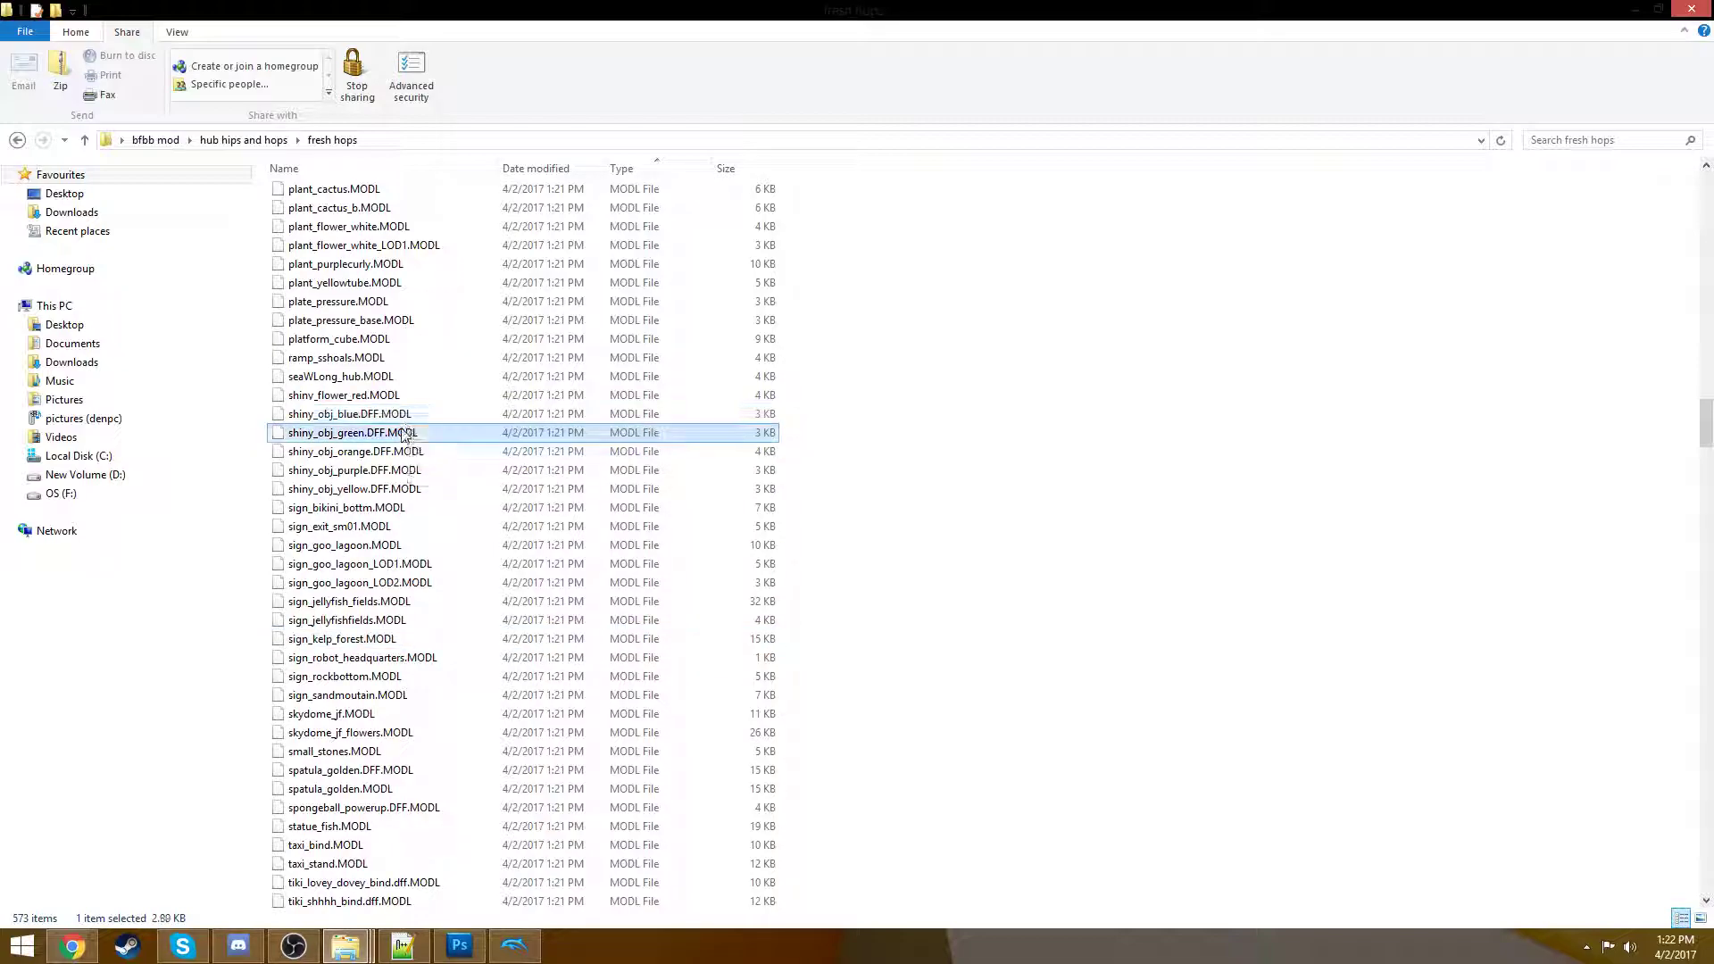
- Inspect the airlock, bubble_buddy, boat_taxi and basic_button_grn texture files
scroll(487, 468, "down", 12)
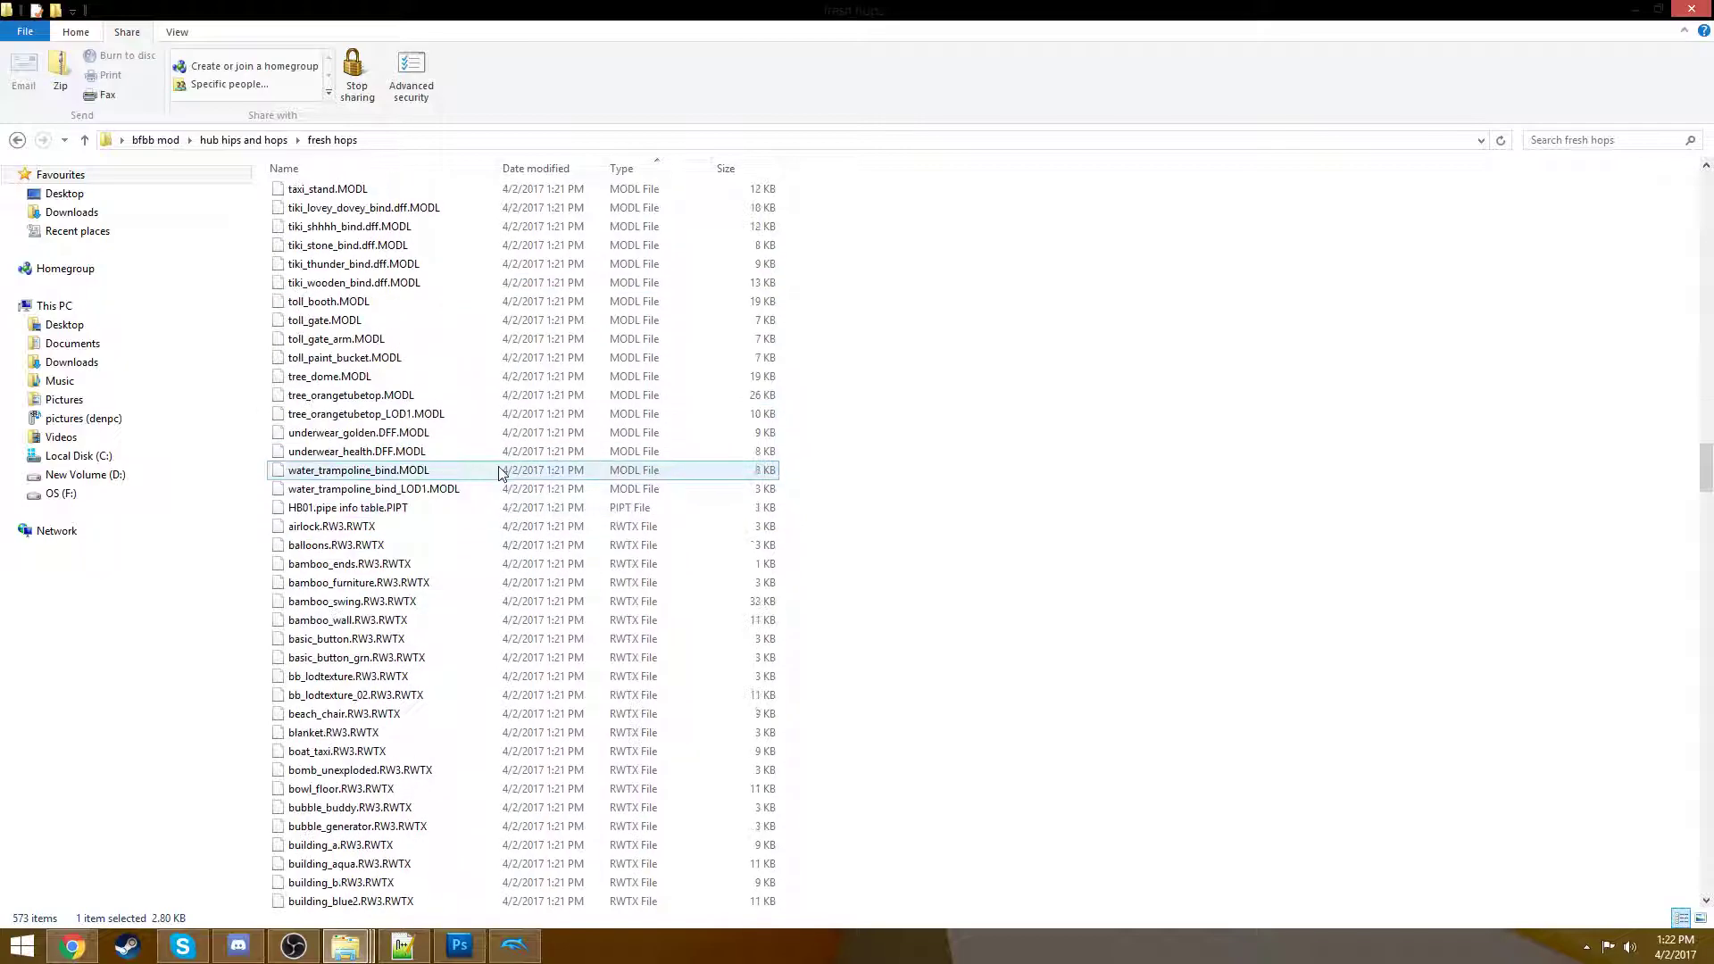
scroll(495, 473, "down", 1)
left_click(446, 489)
scroll(446, 488, "down", 5)
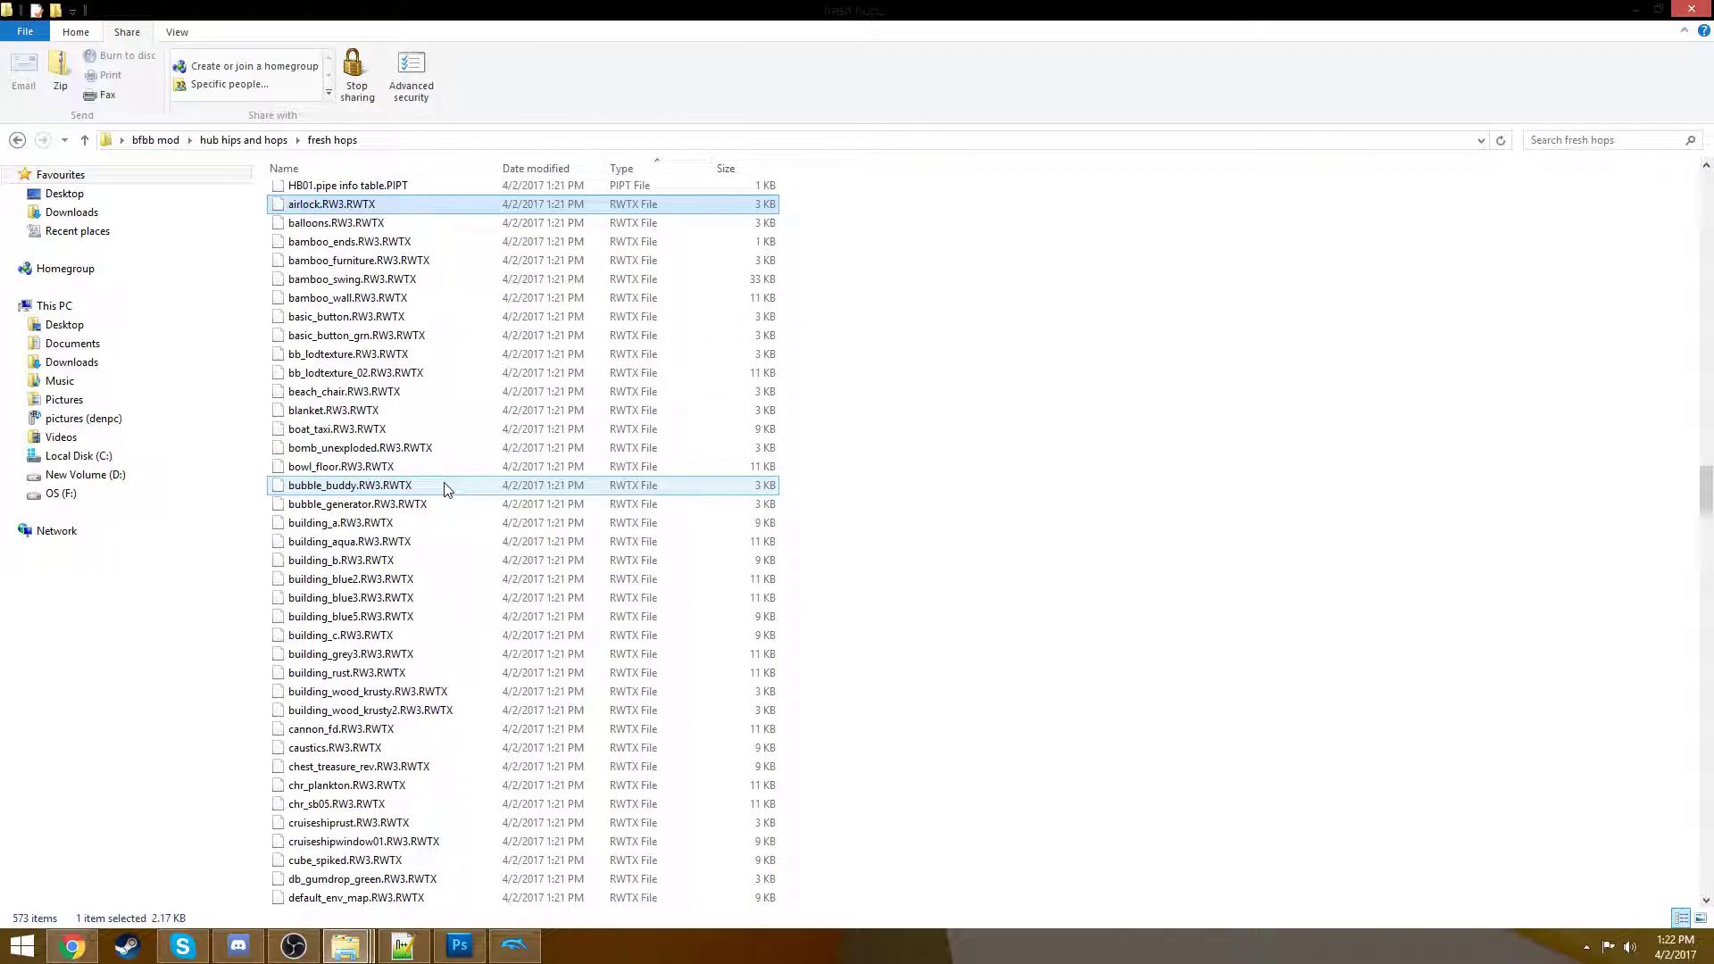
scroll(446, 488, "down", 1)
left_click(369, 434)
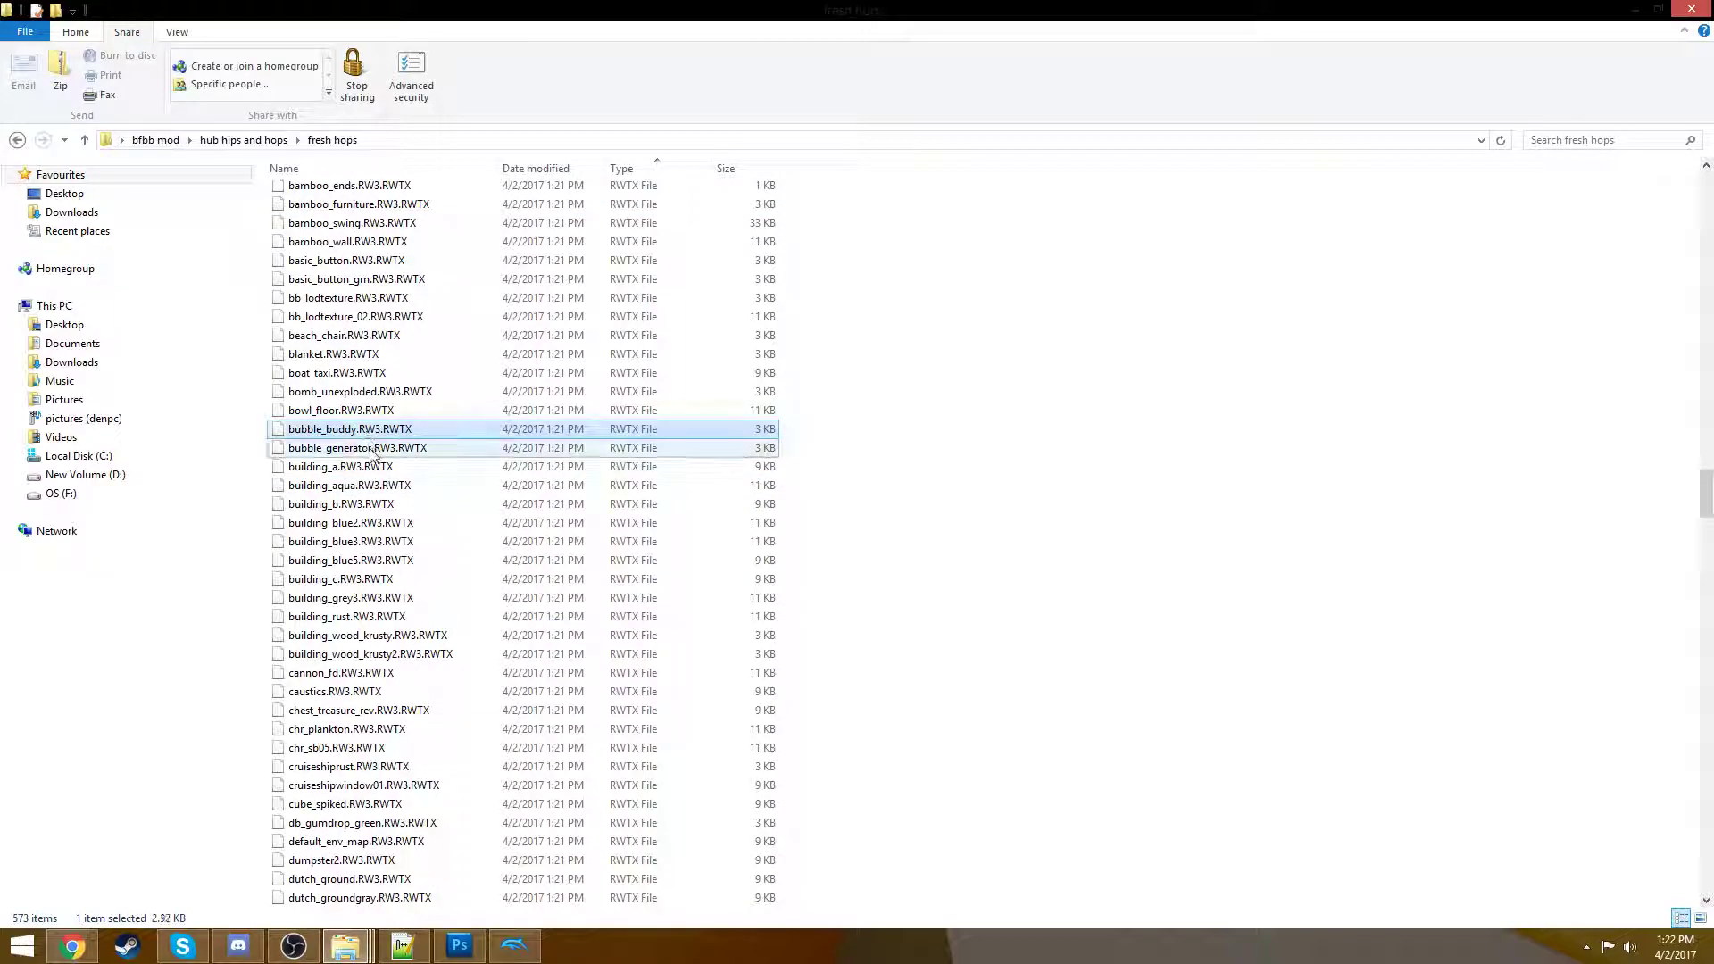
left_click(375, 375)
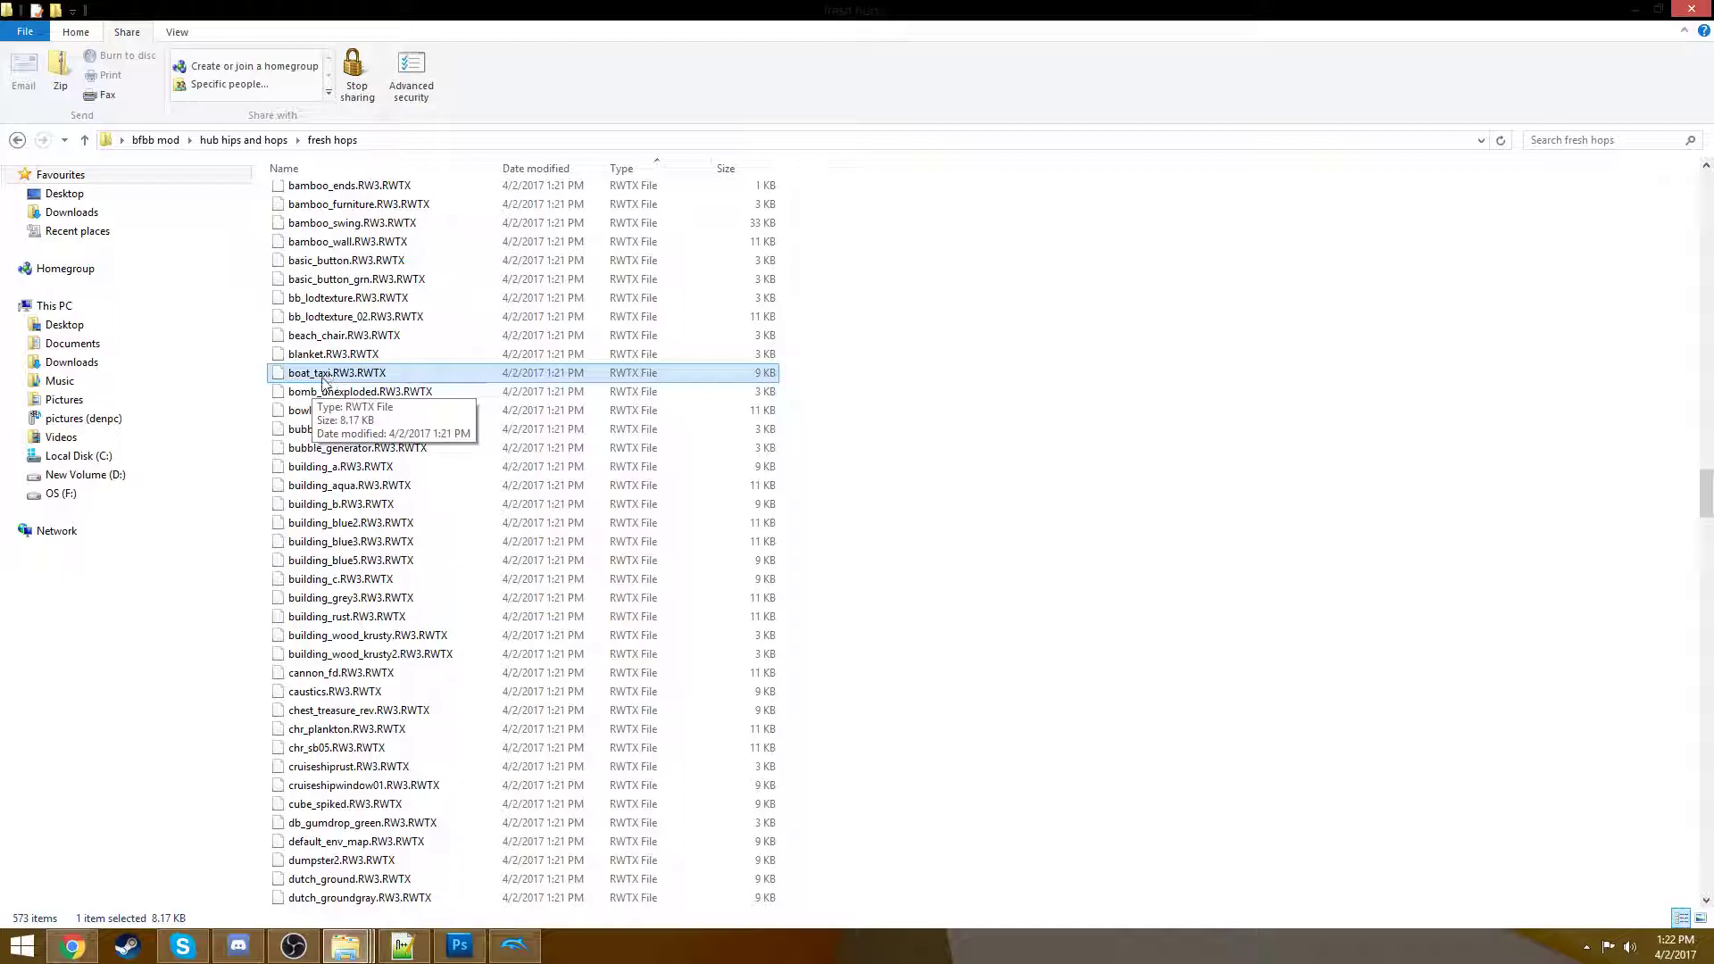
scroll(370, 379, "up", 1)
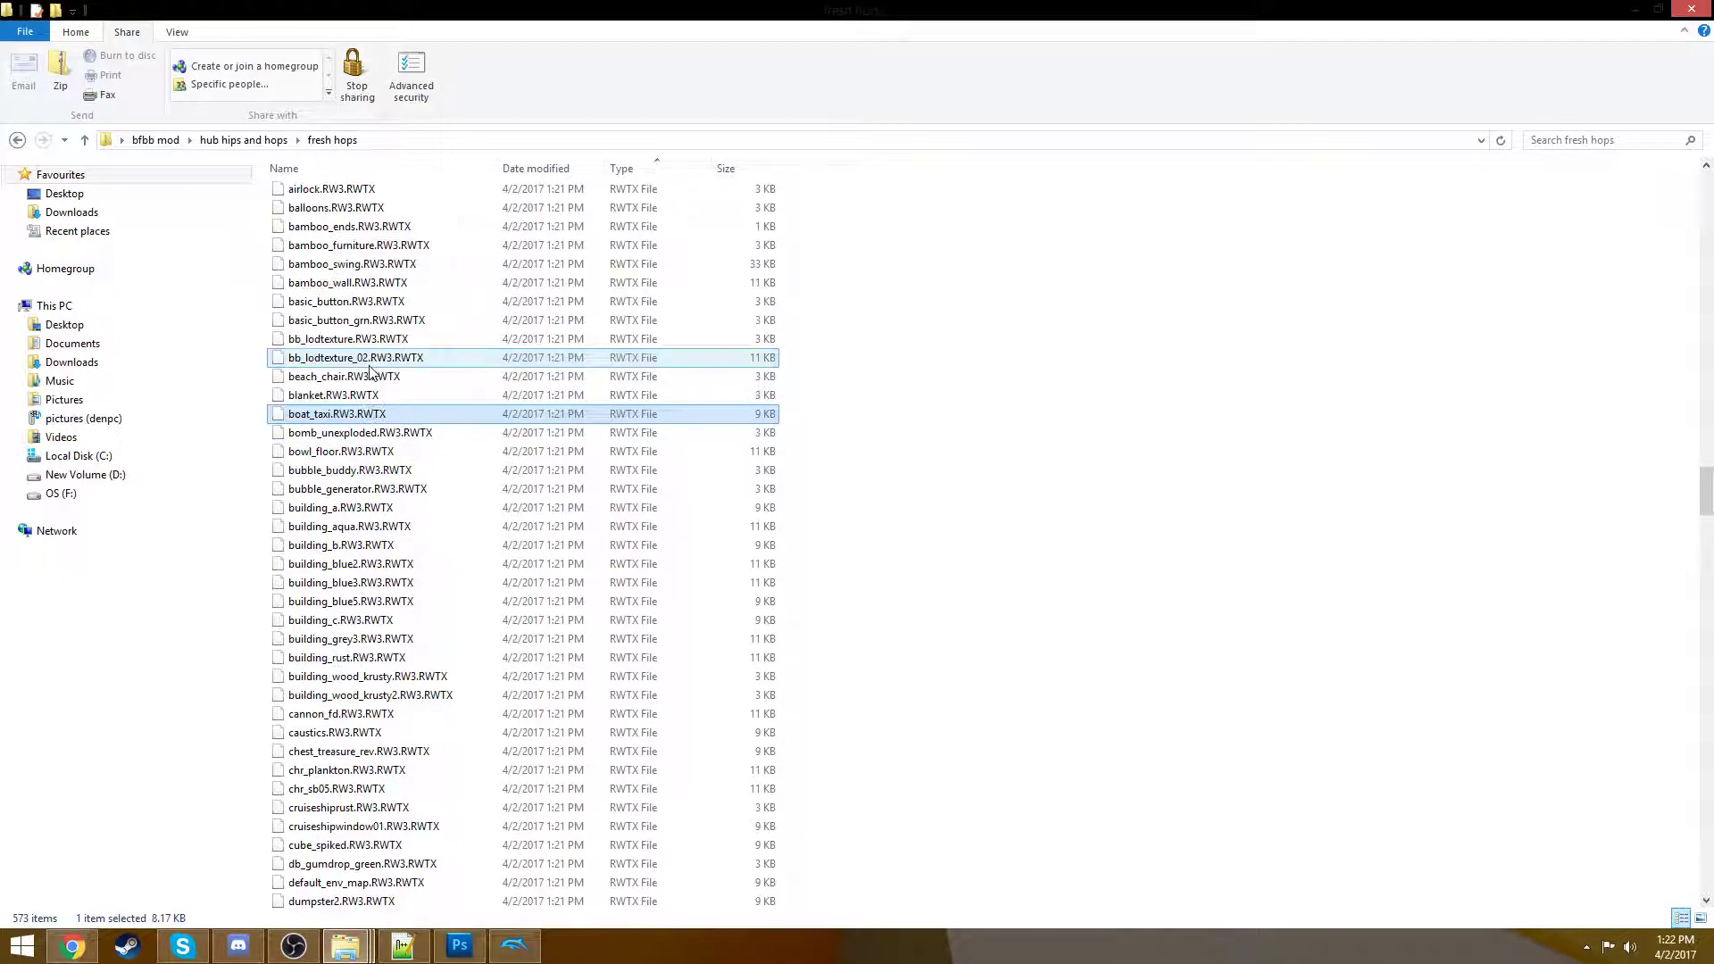
left_click(391, 323)
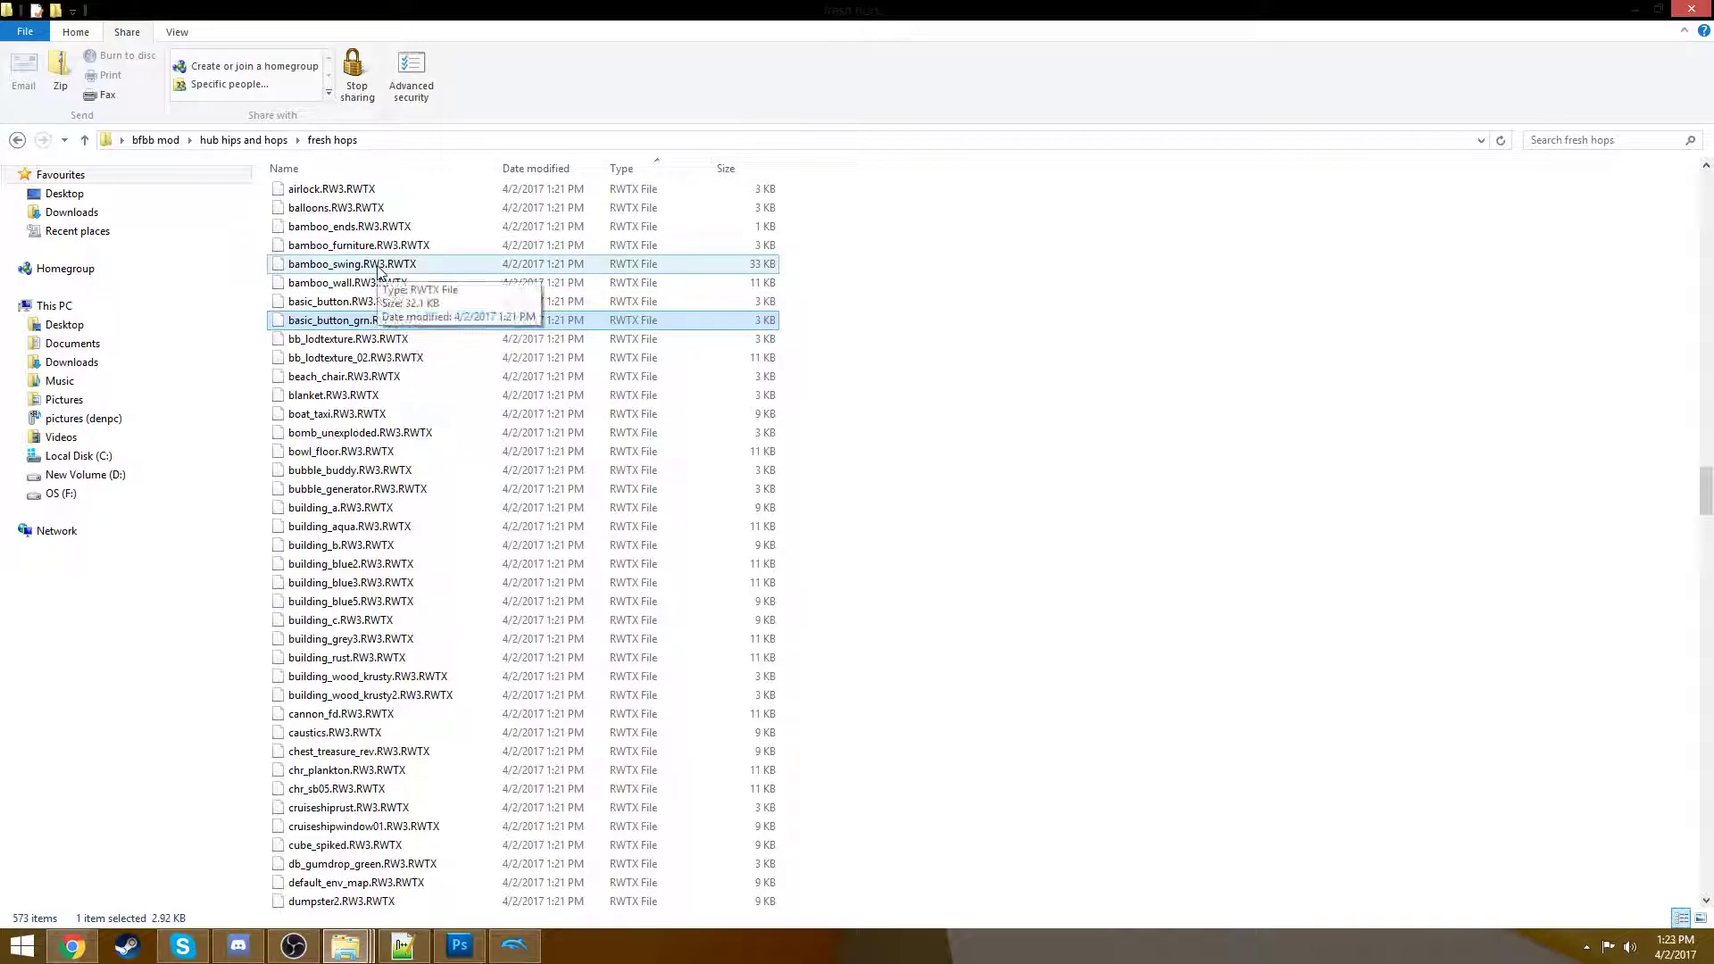
scroll(377, 271, "up", 1)
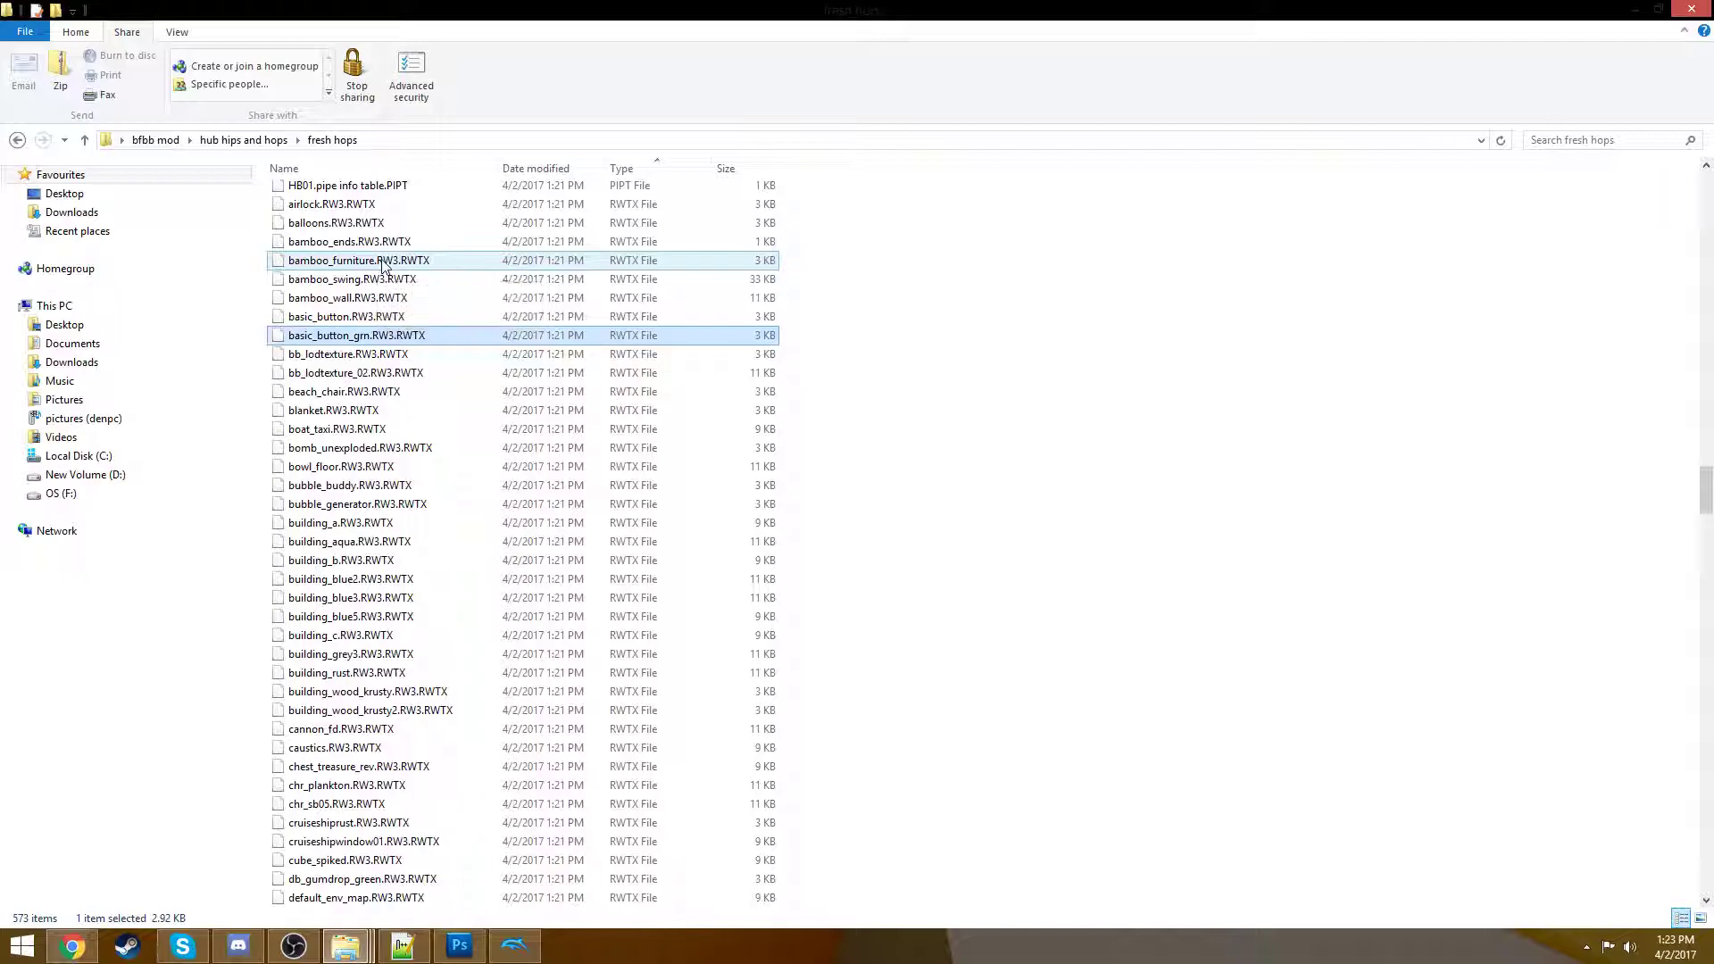
scroll(378, 270, "up", 1)
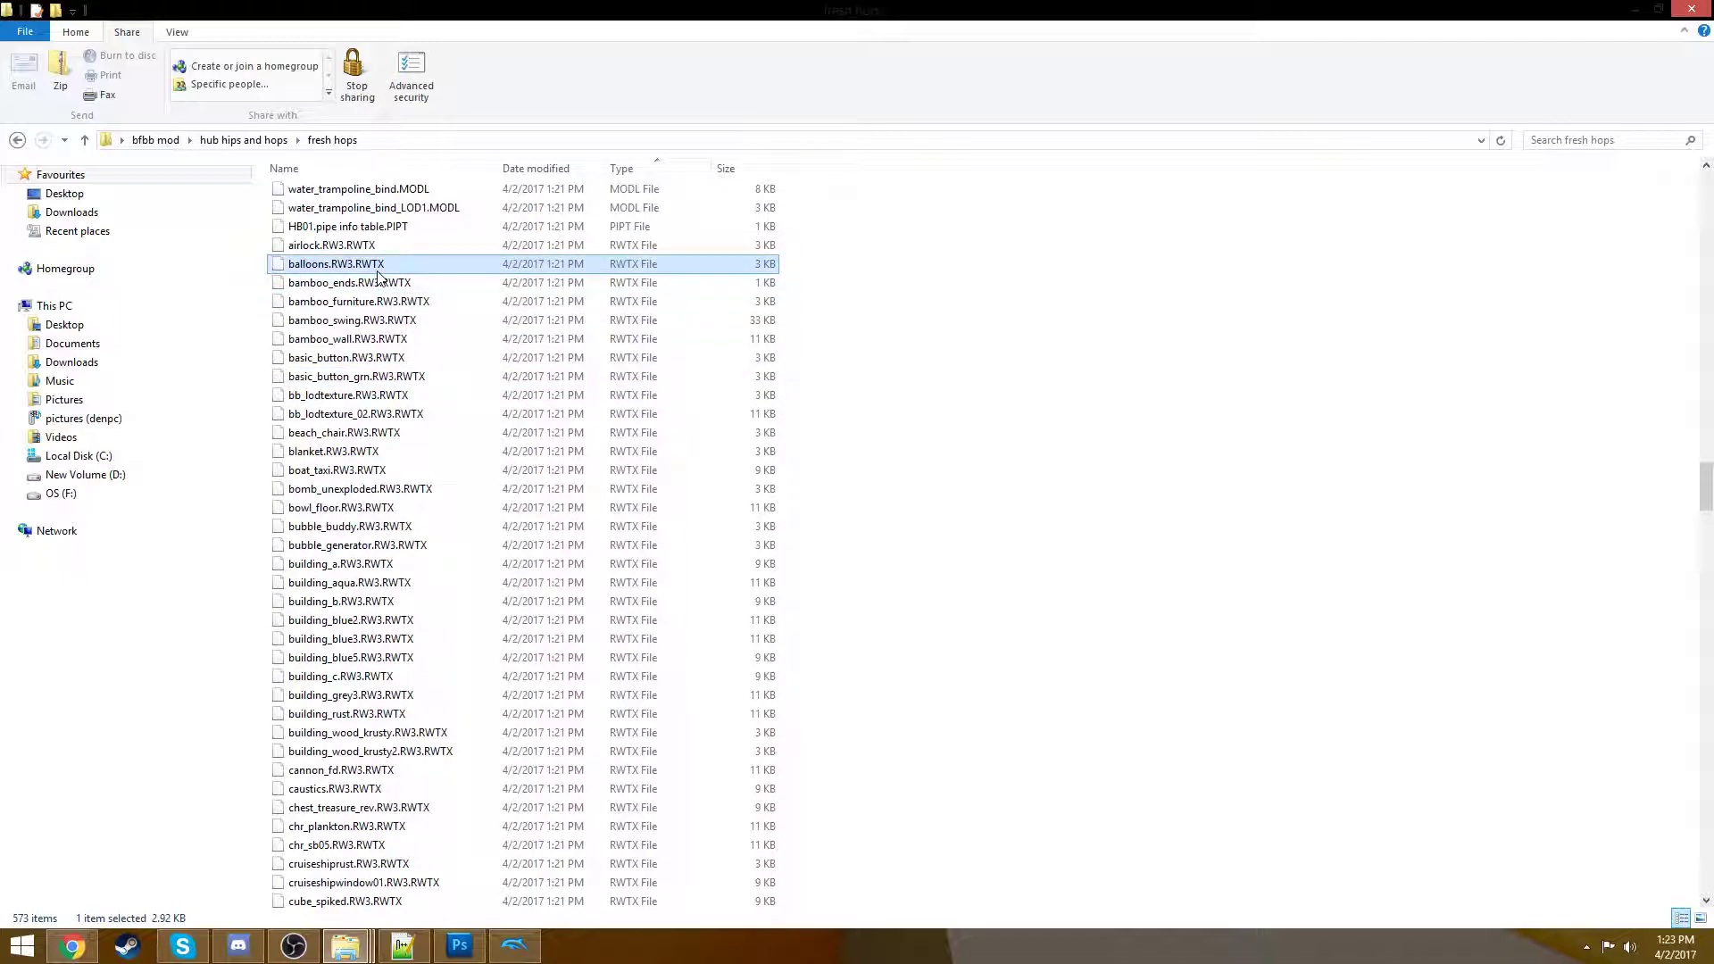
- Inspect the electrical_pole_single, chr_plankton, house_patrick_rock and jellyfish_pink texture files
scroll(500, 429, "down", 12)
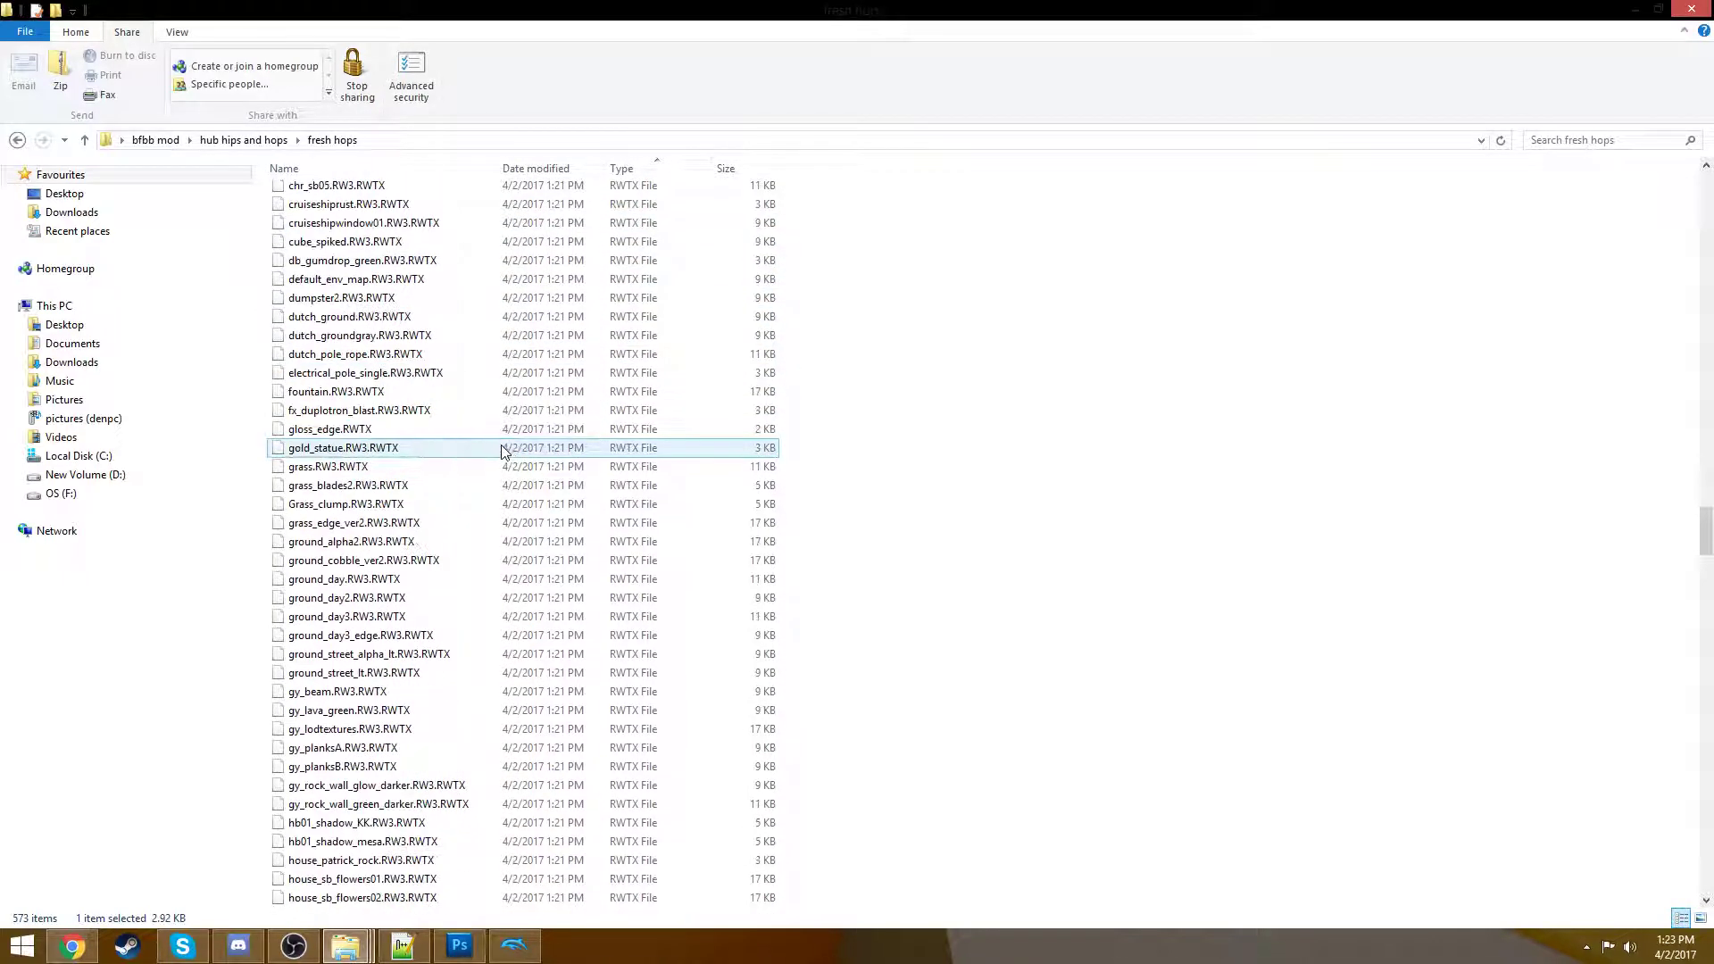
scroll(412, 457, "up", 1)
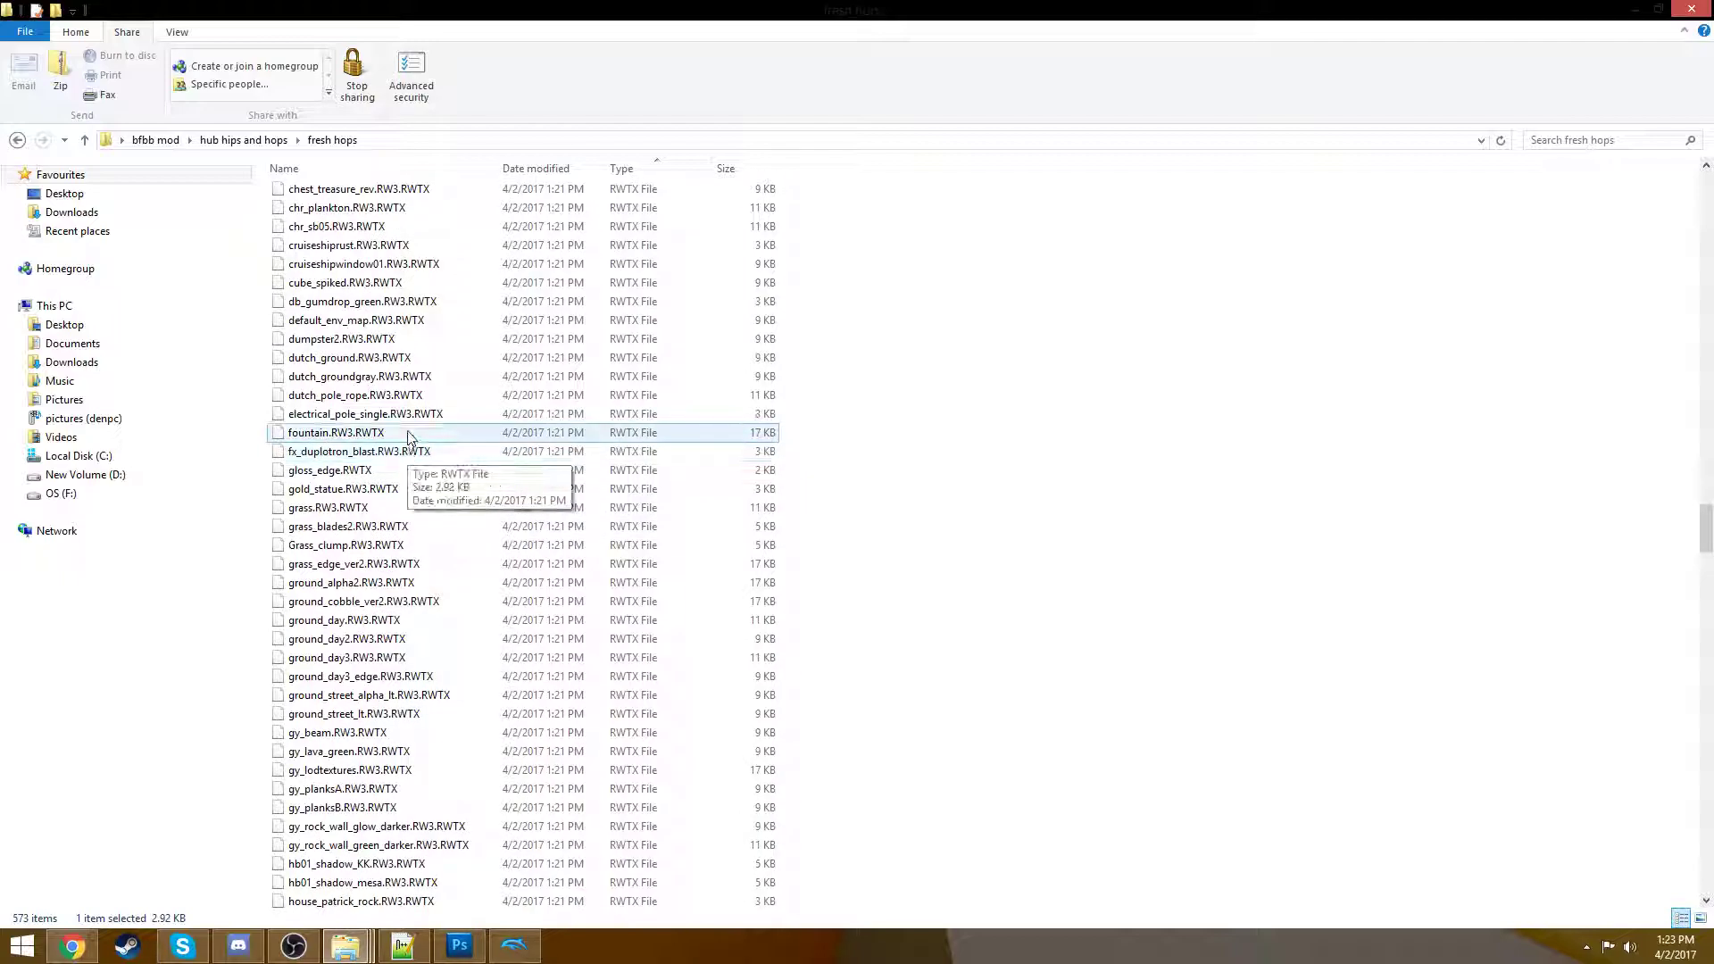
left_click(414, 425)
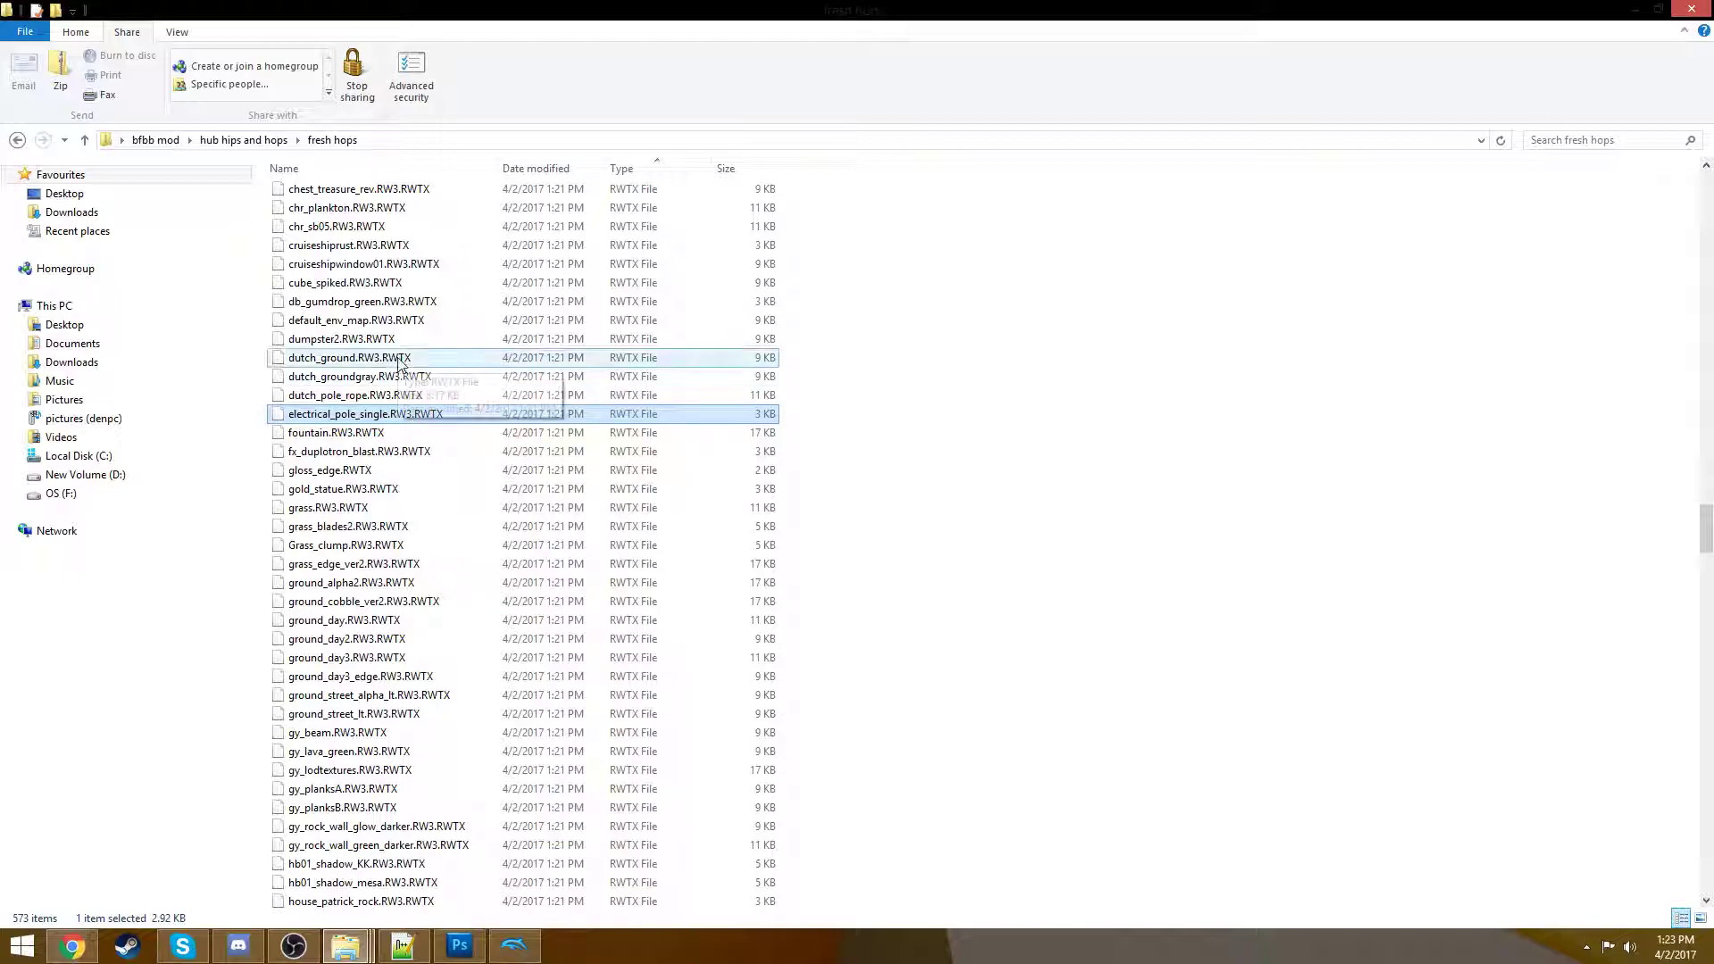
scroll(404, 354, "up", 2)
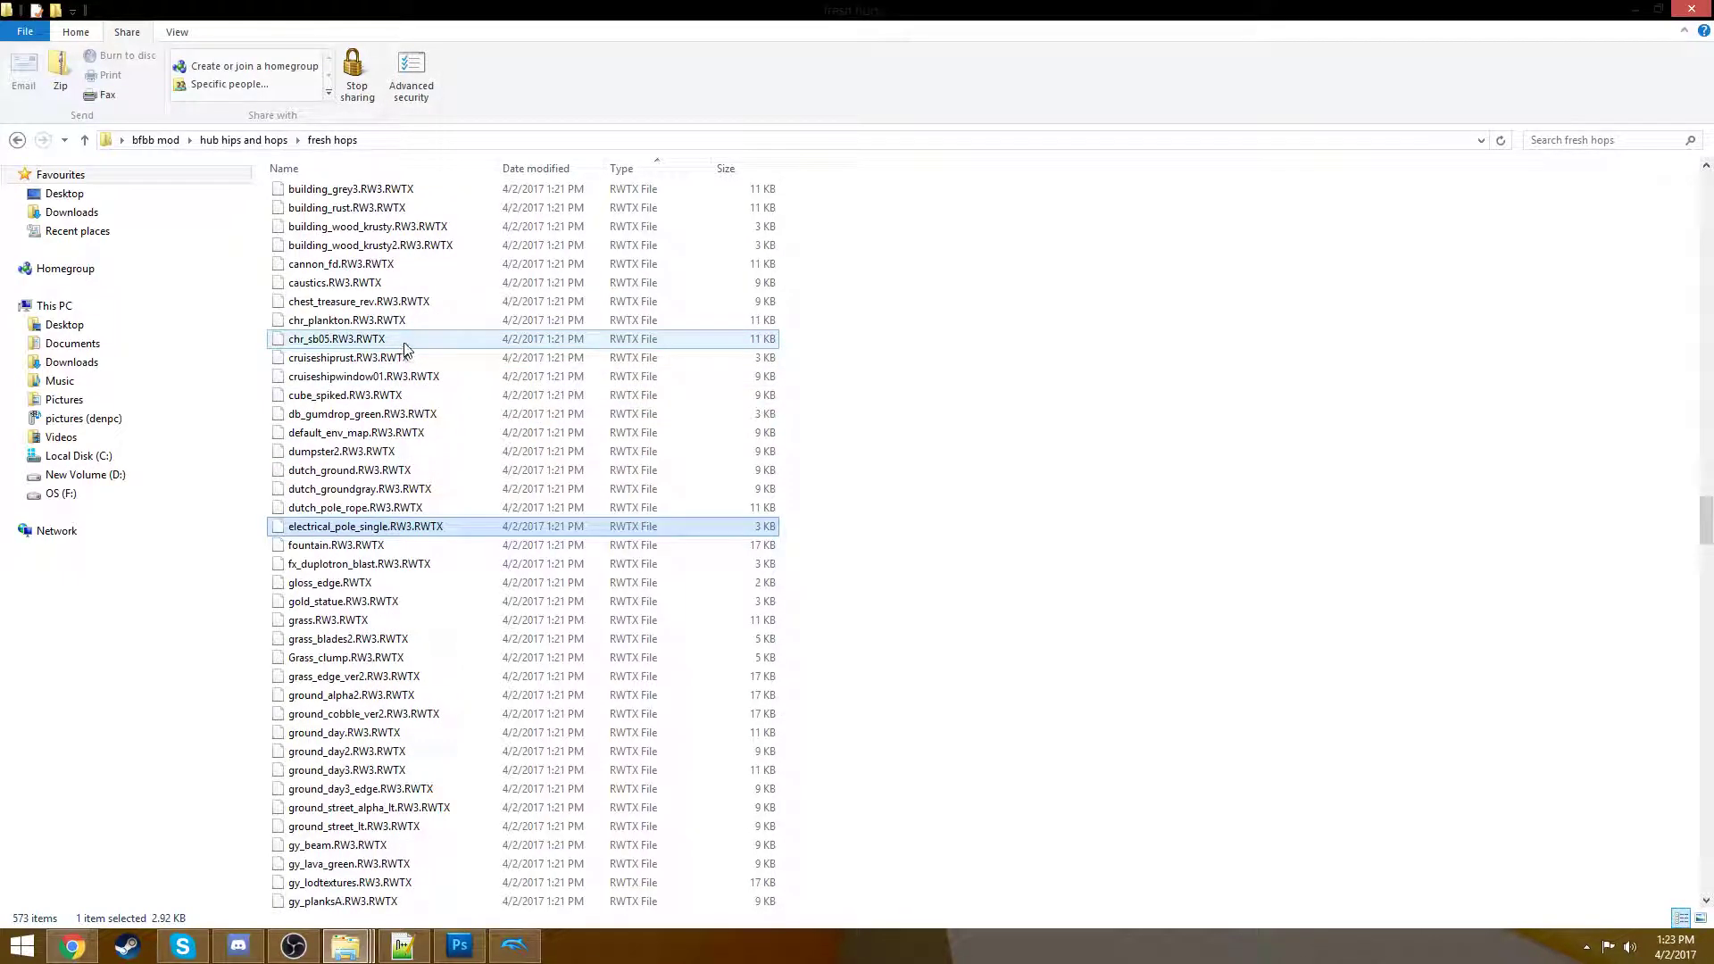
left_click(405, 323)
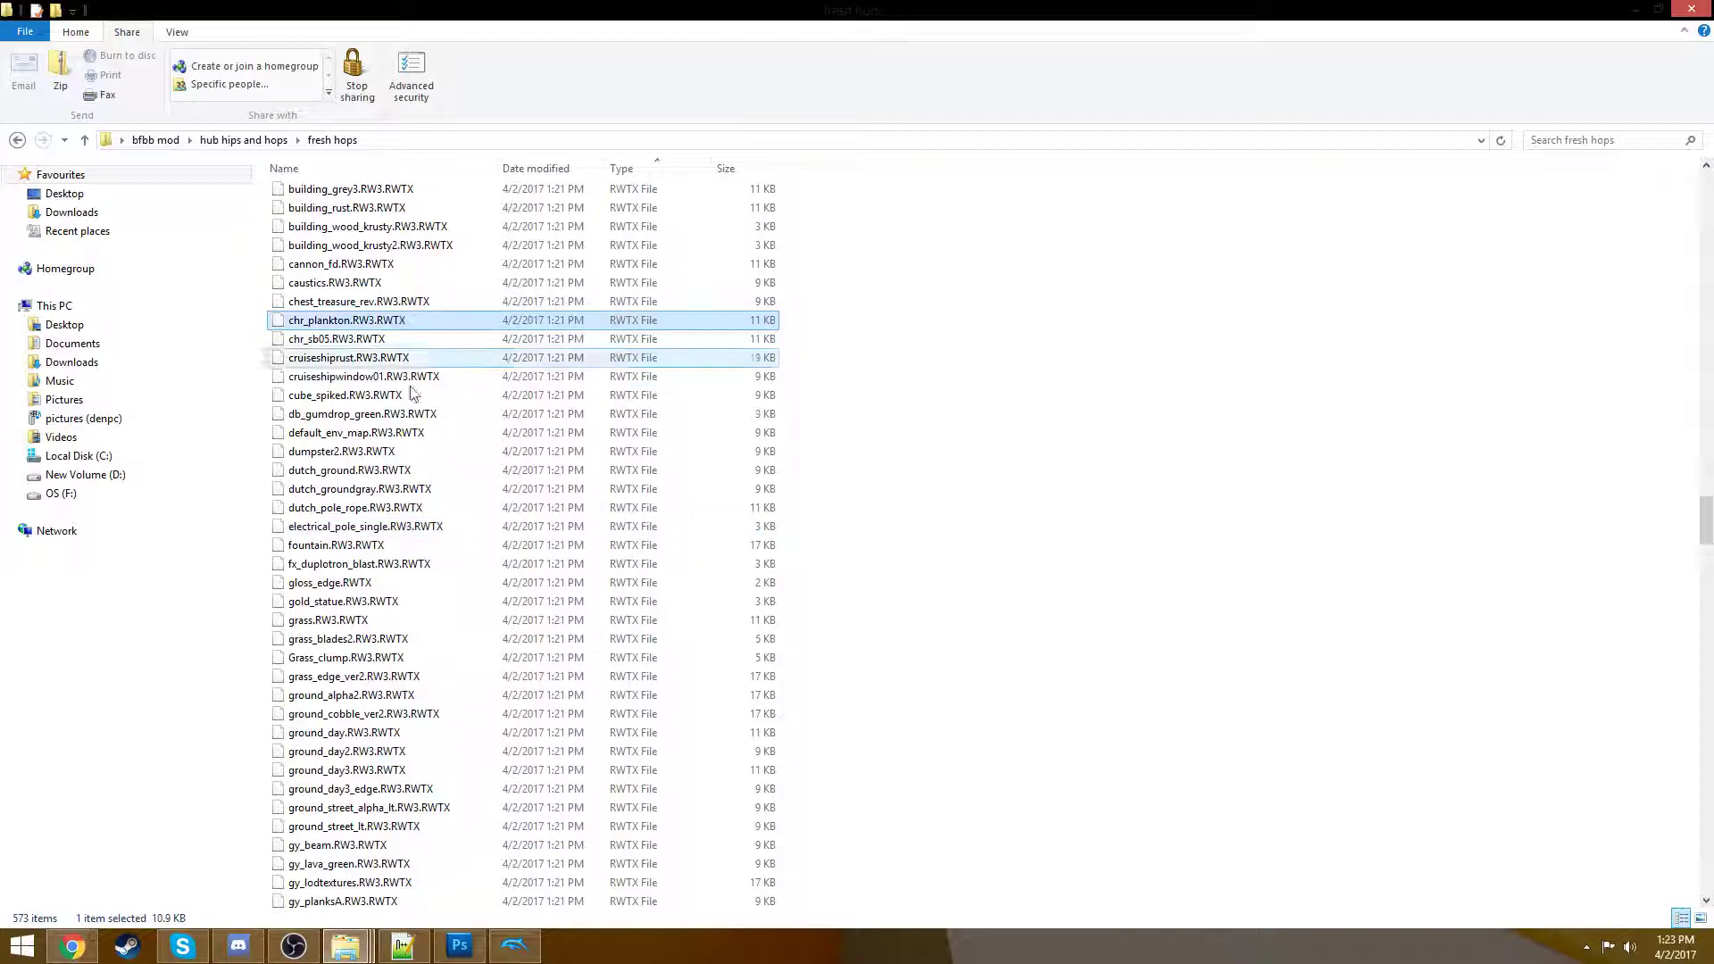
scroll(420, 451, "down", 10)
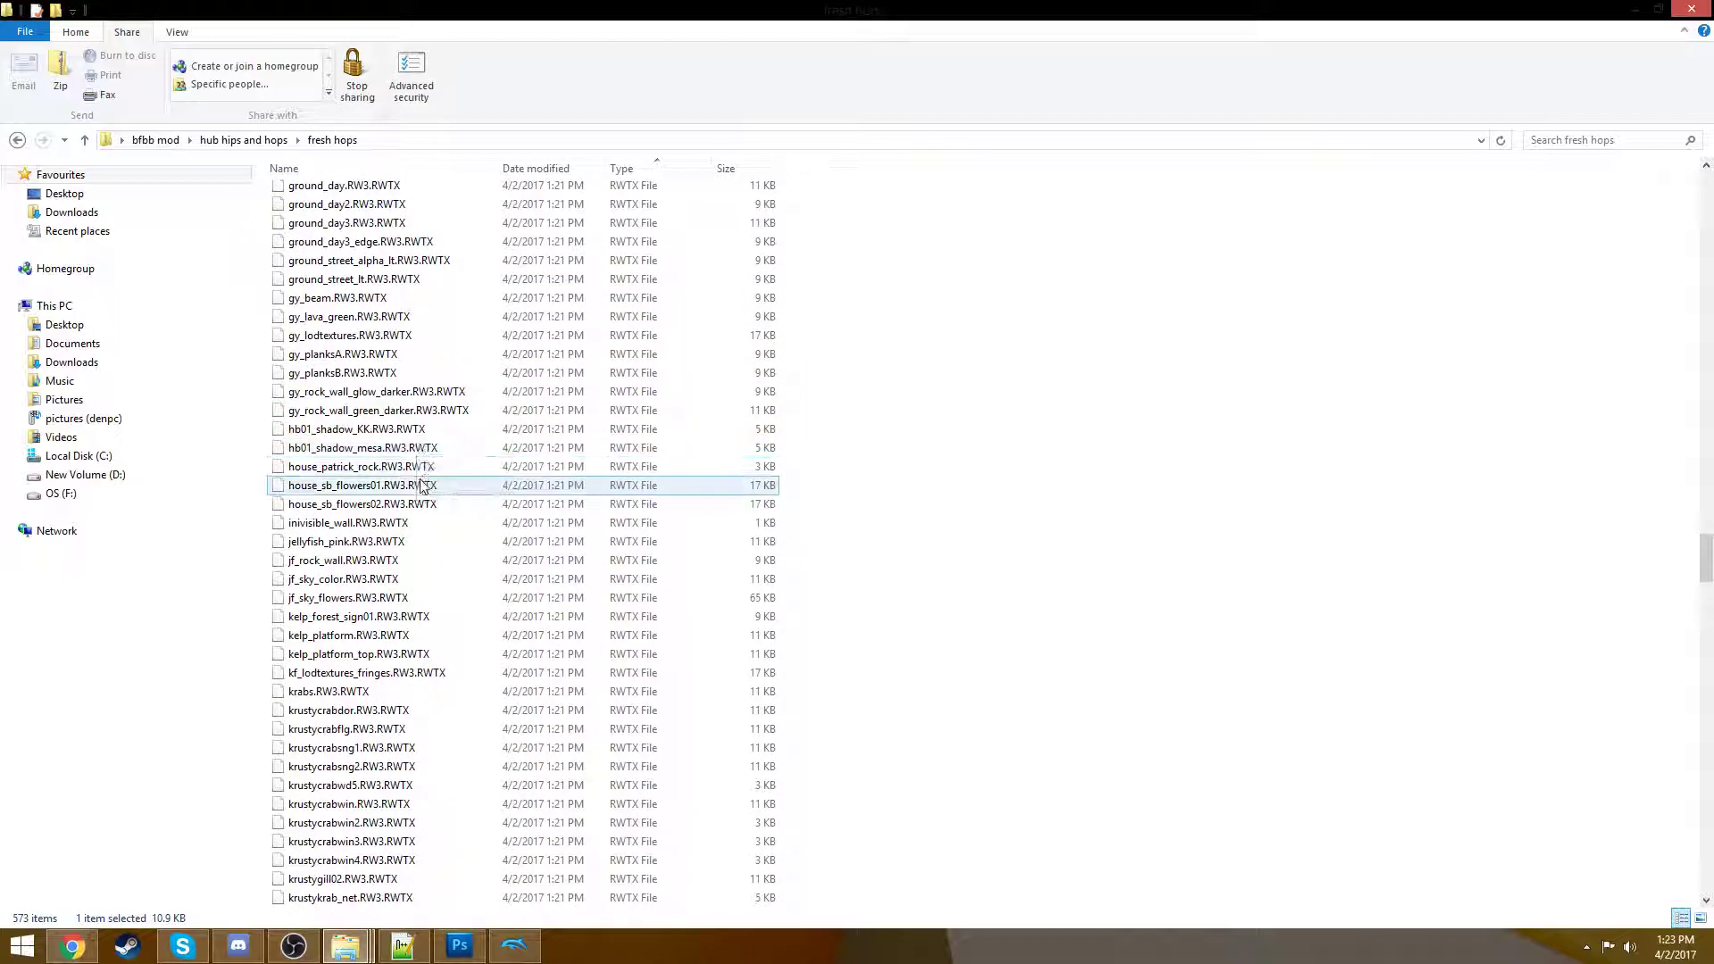
left_click(416, 492)
left_click(403, 468)
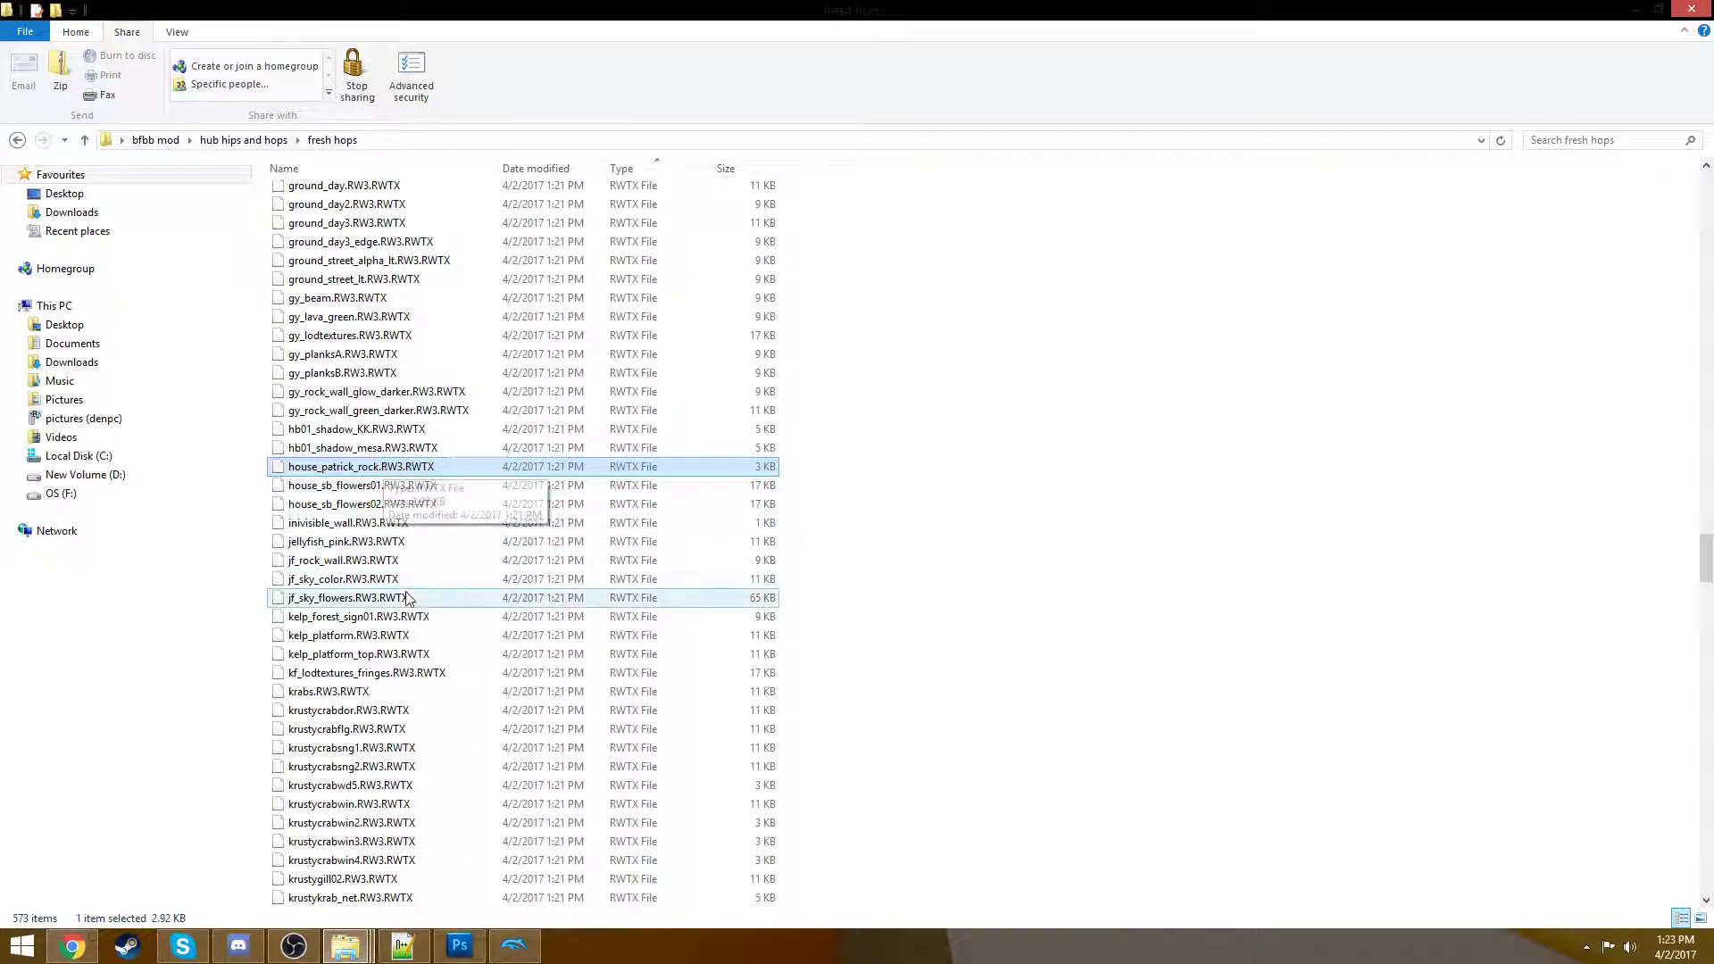
left_click(399, 545)
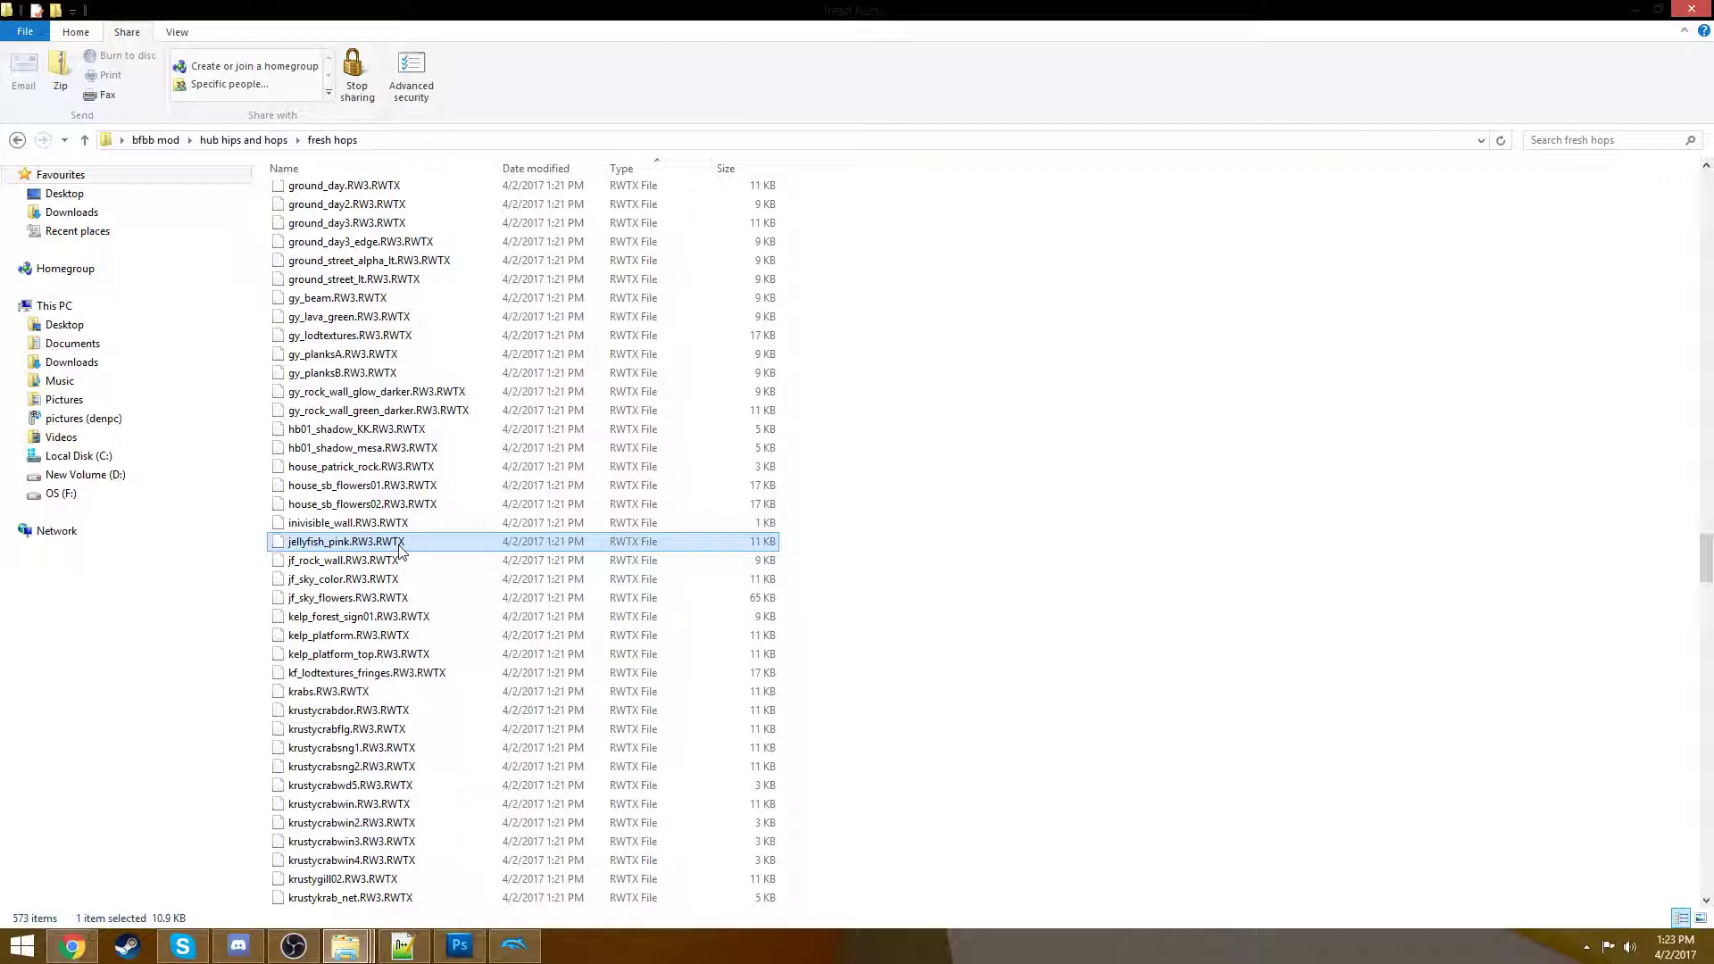
- Check leaf_pineapple, scroll through the rest of the list, and clear the selection
scroll(399, 548, "down", 2)
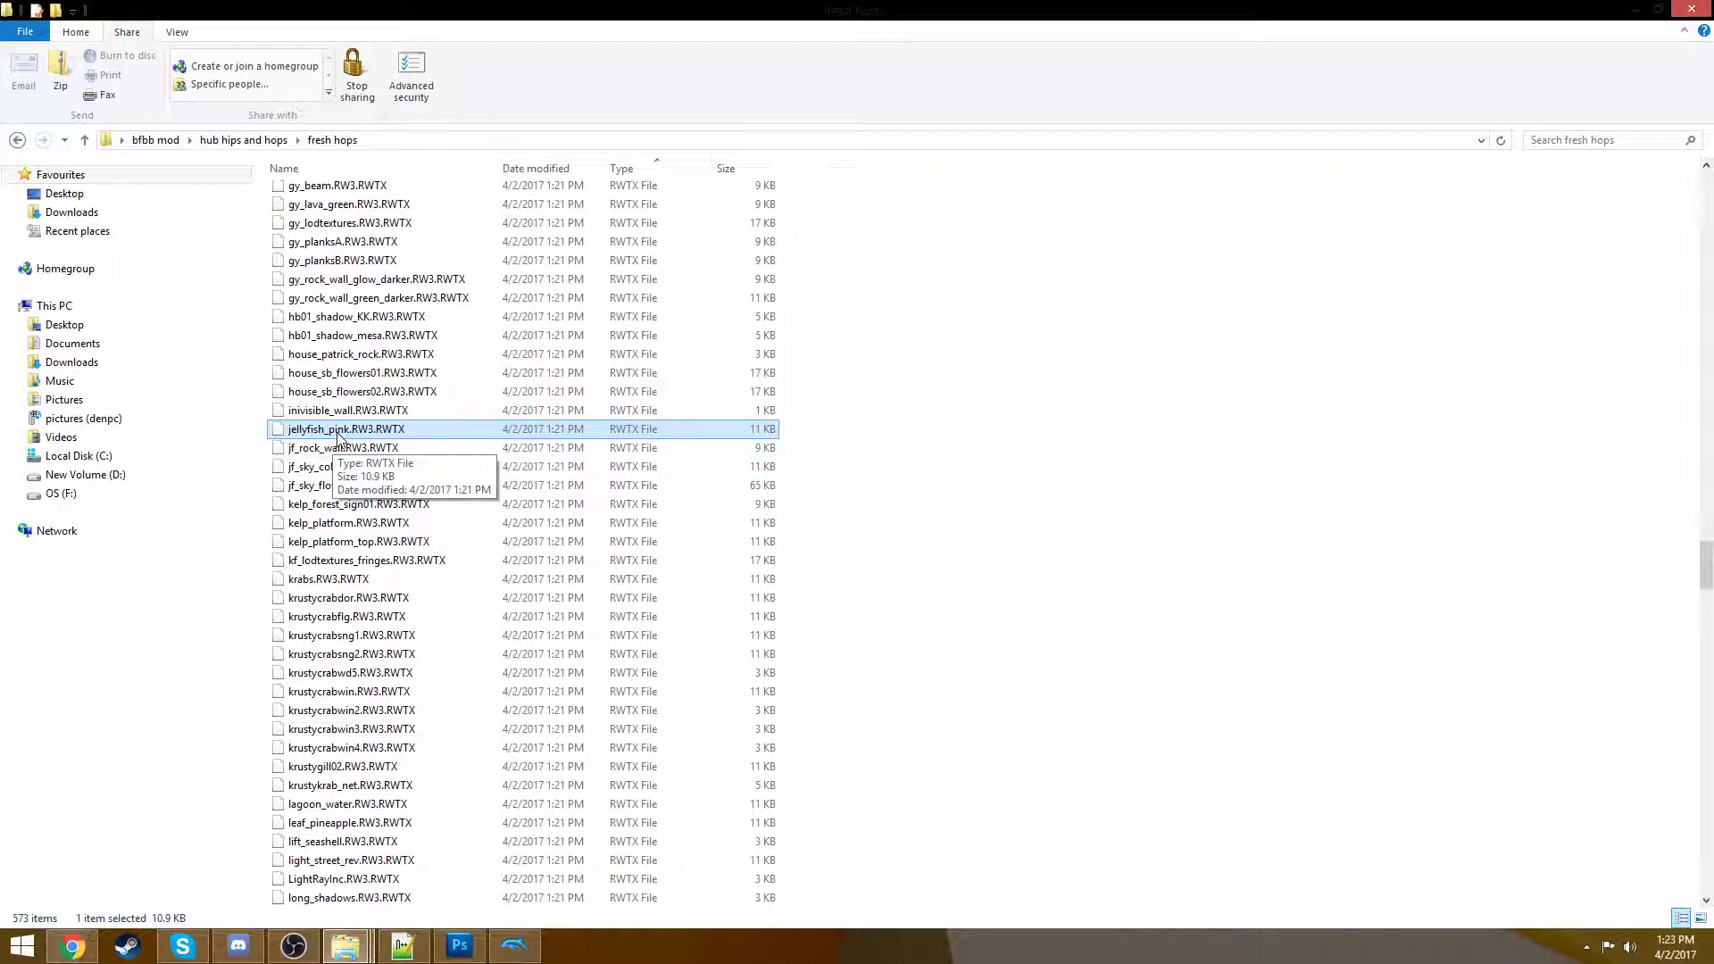
scroll(339, 437, "down", 2)
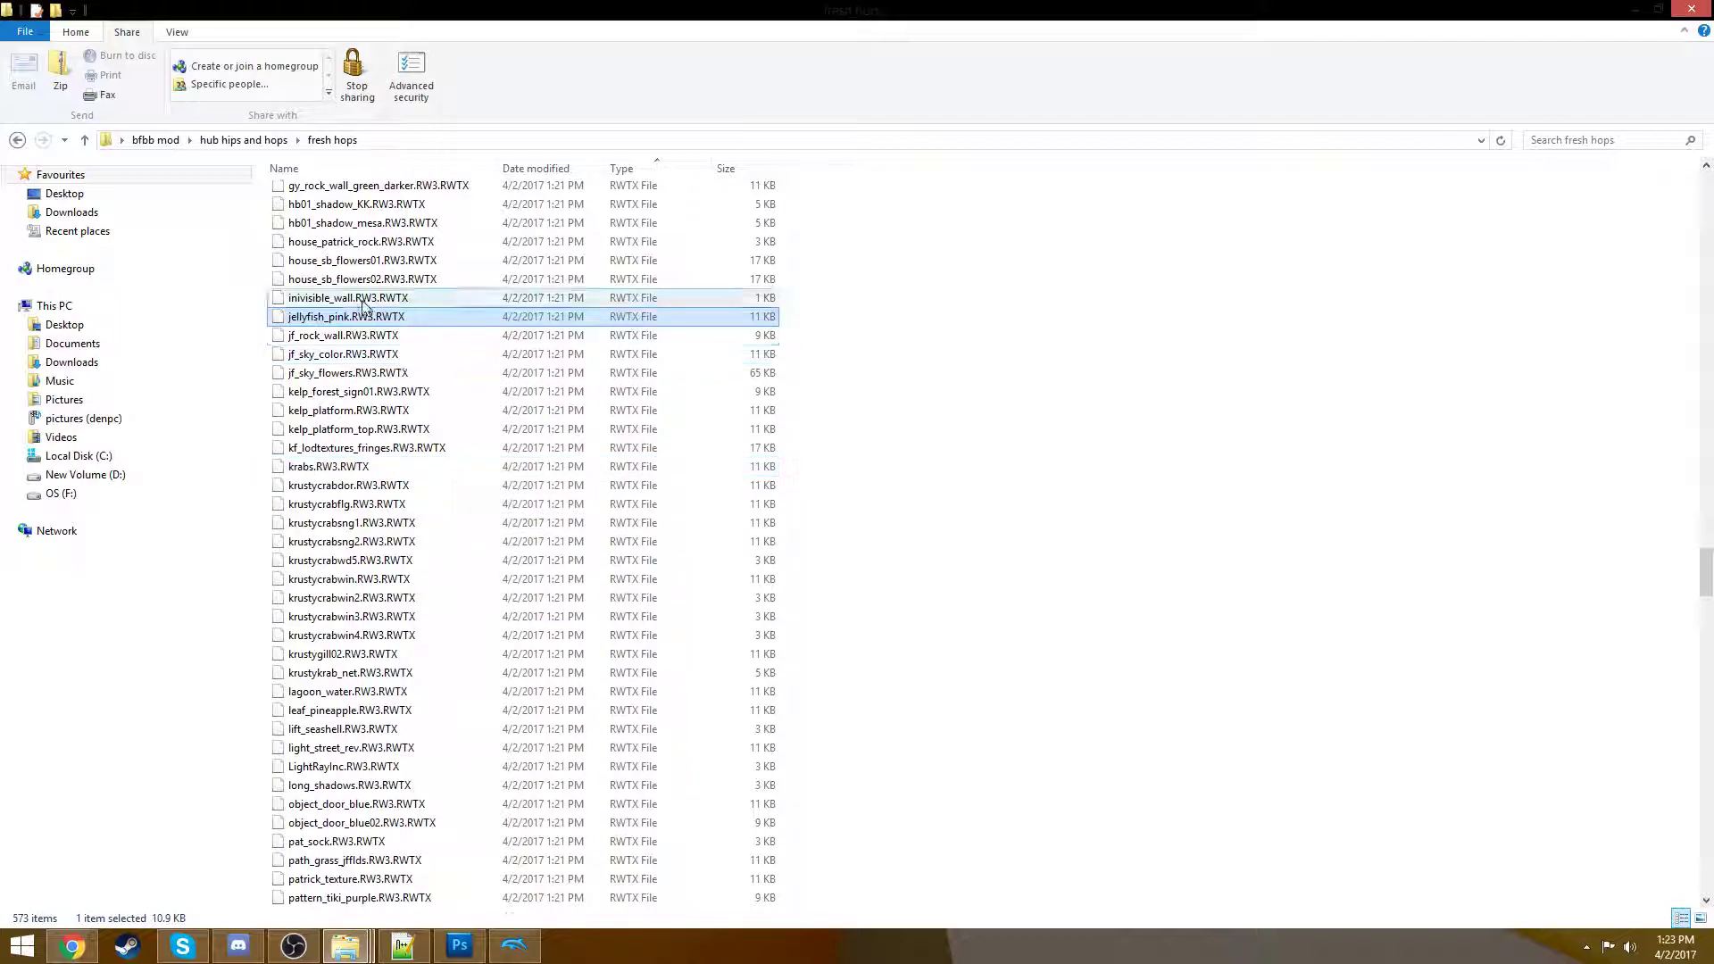
scroll(513, 397, "down", 5)
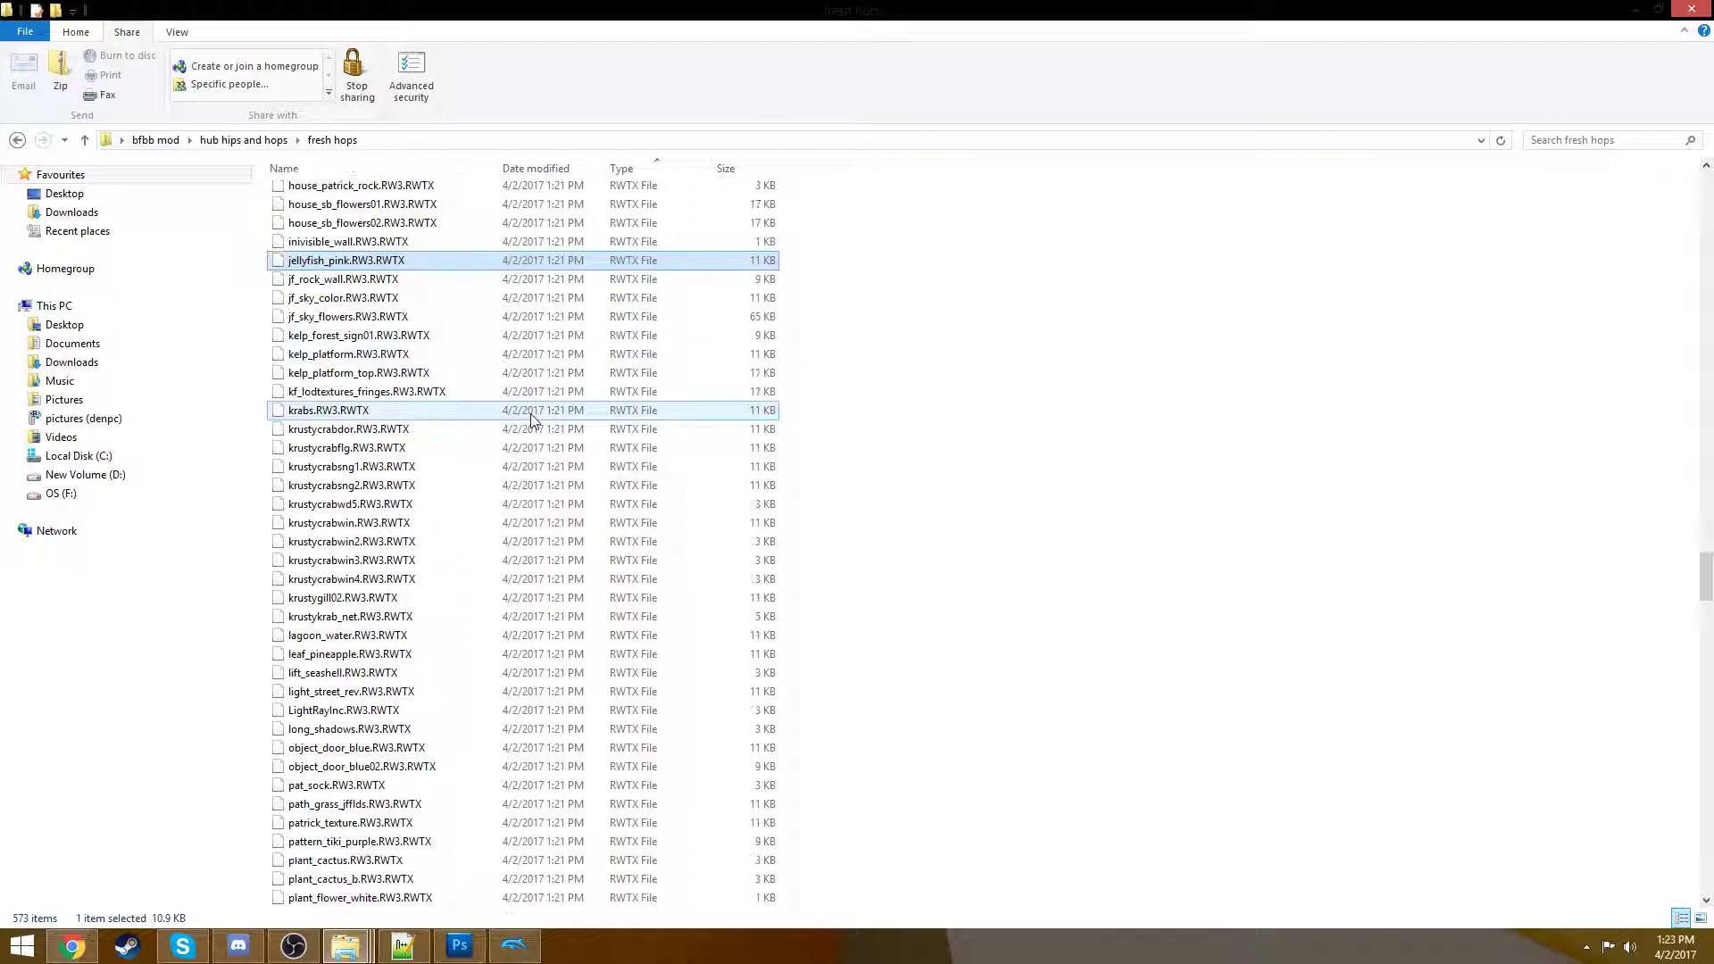
left_click(503, 431)
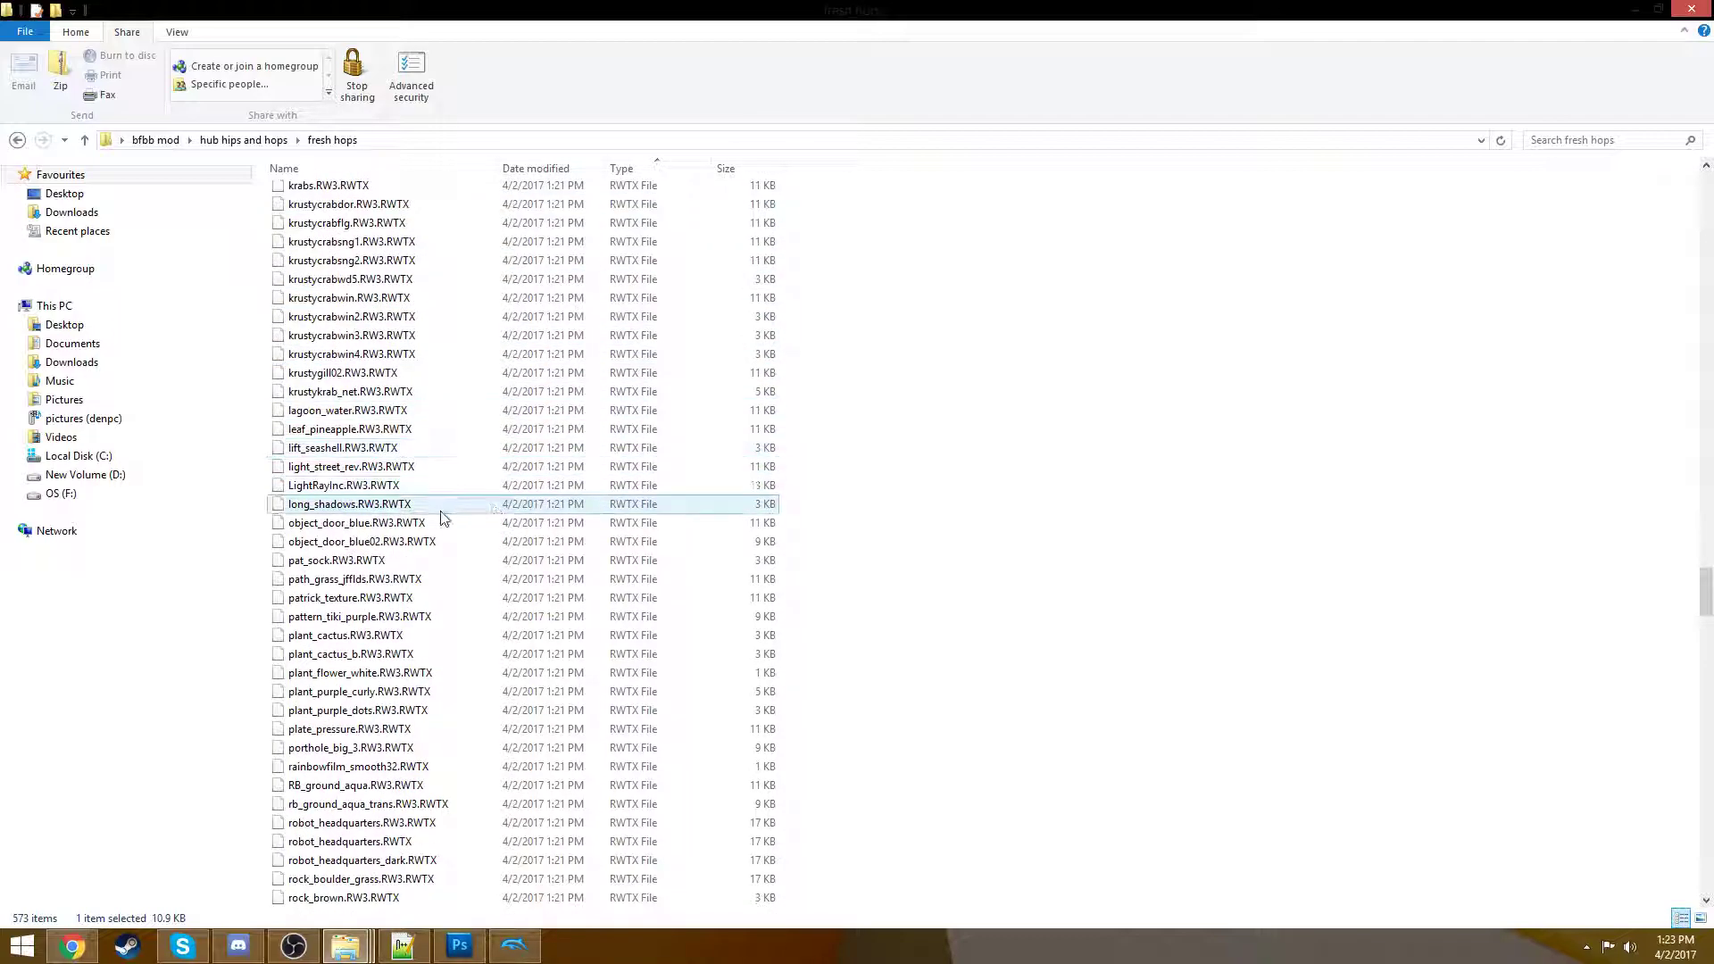
scroll(421, 541, "down", 2)
scroll(424, 542, "down", 4)
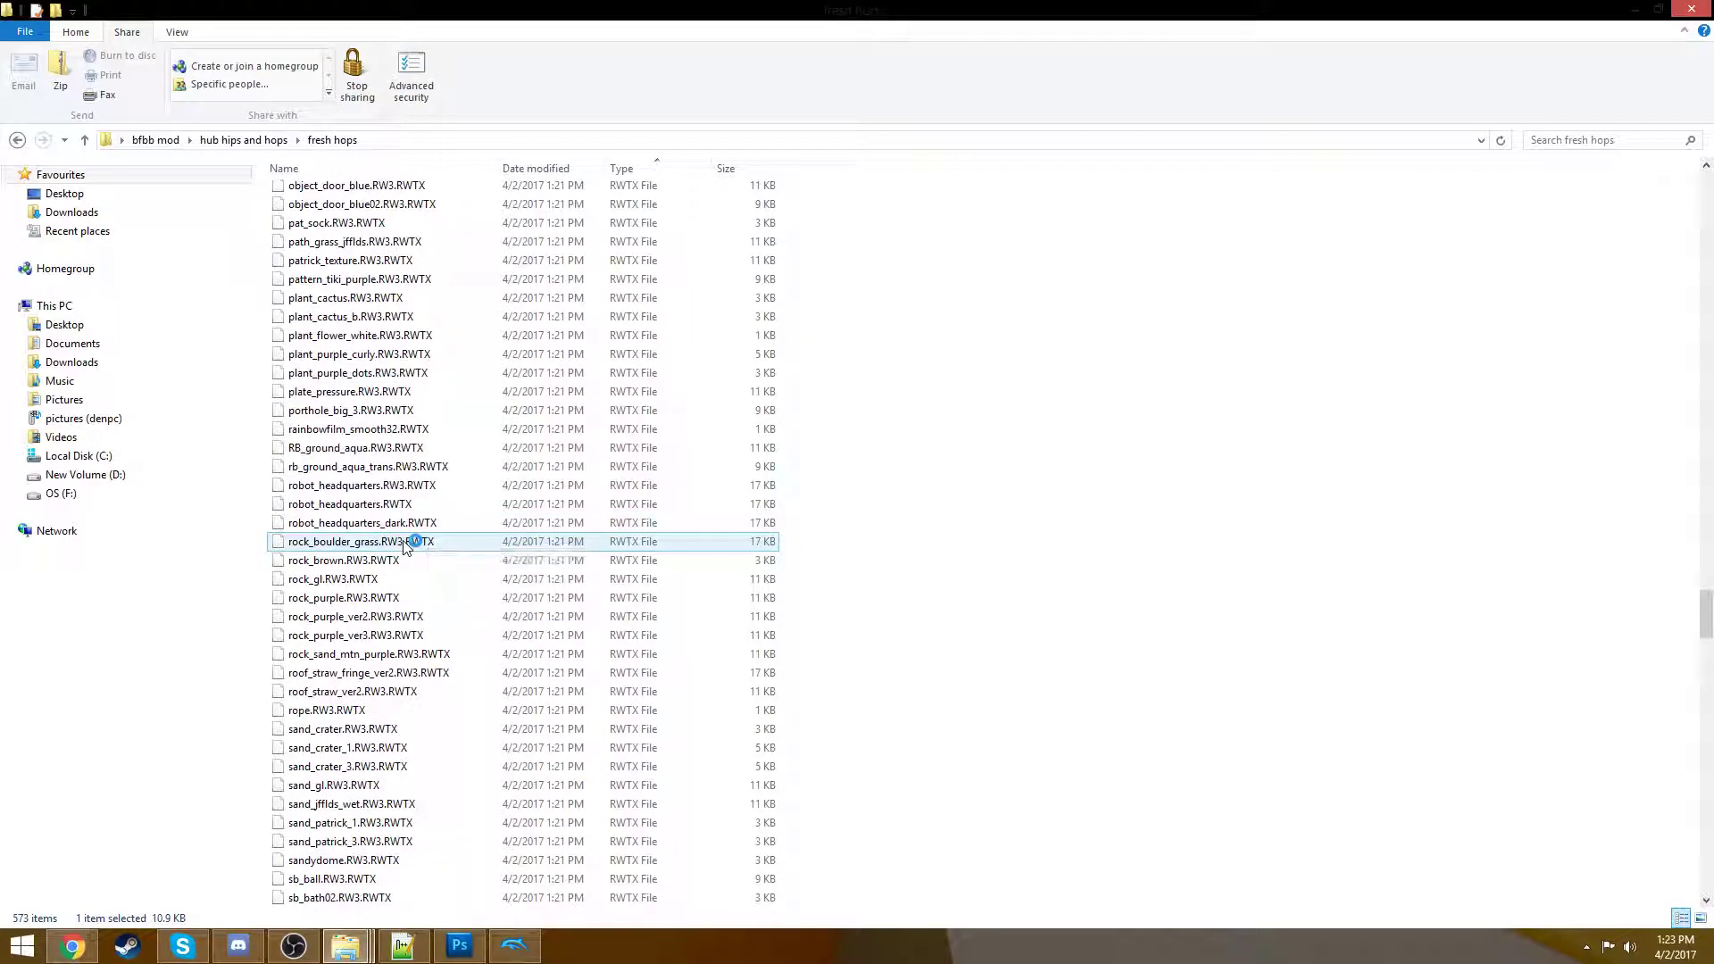
scroll(411, 542, "down", 5)
scroll(406, 544, "down", 2)
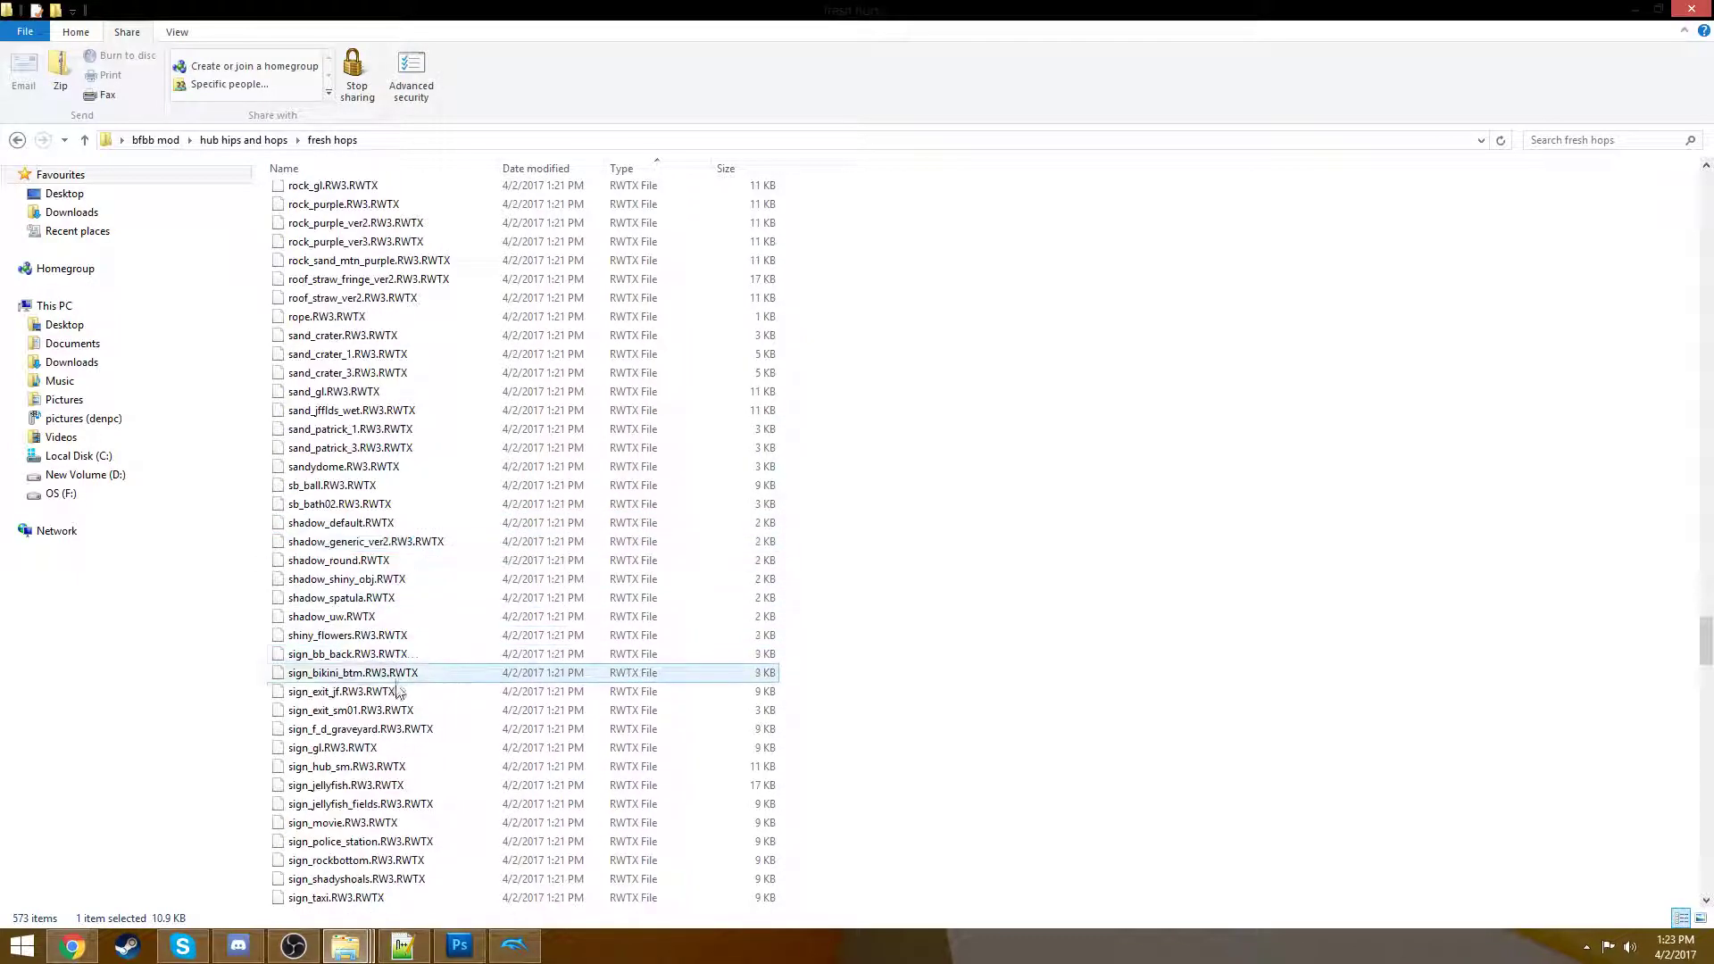
scroll(391, 694, "down", 1)
scroll(390, 693, "down", 3)
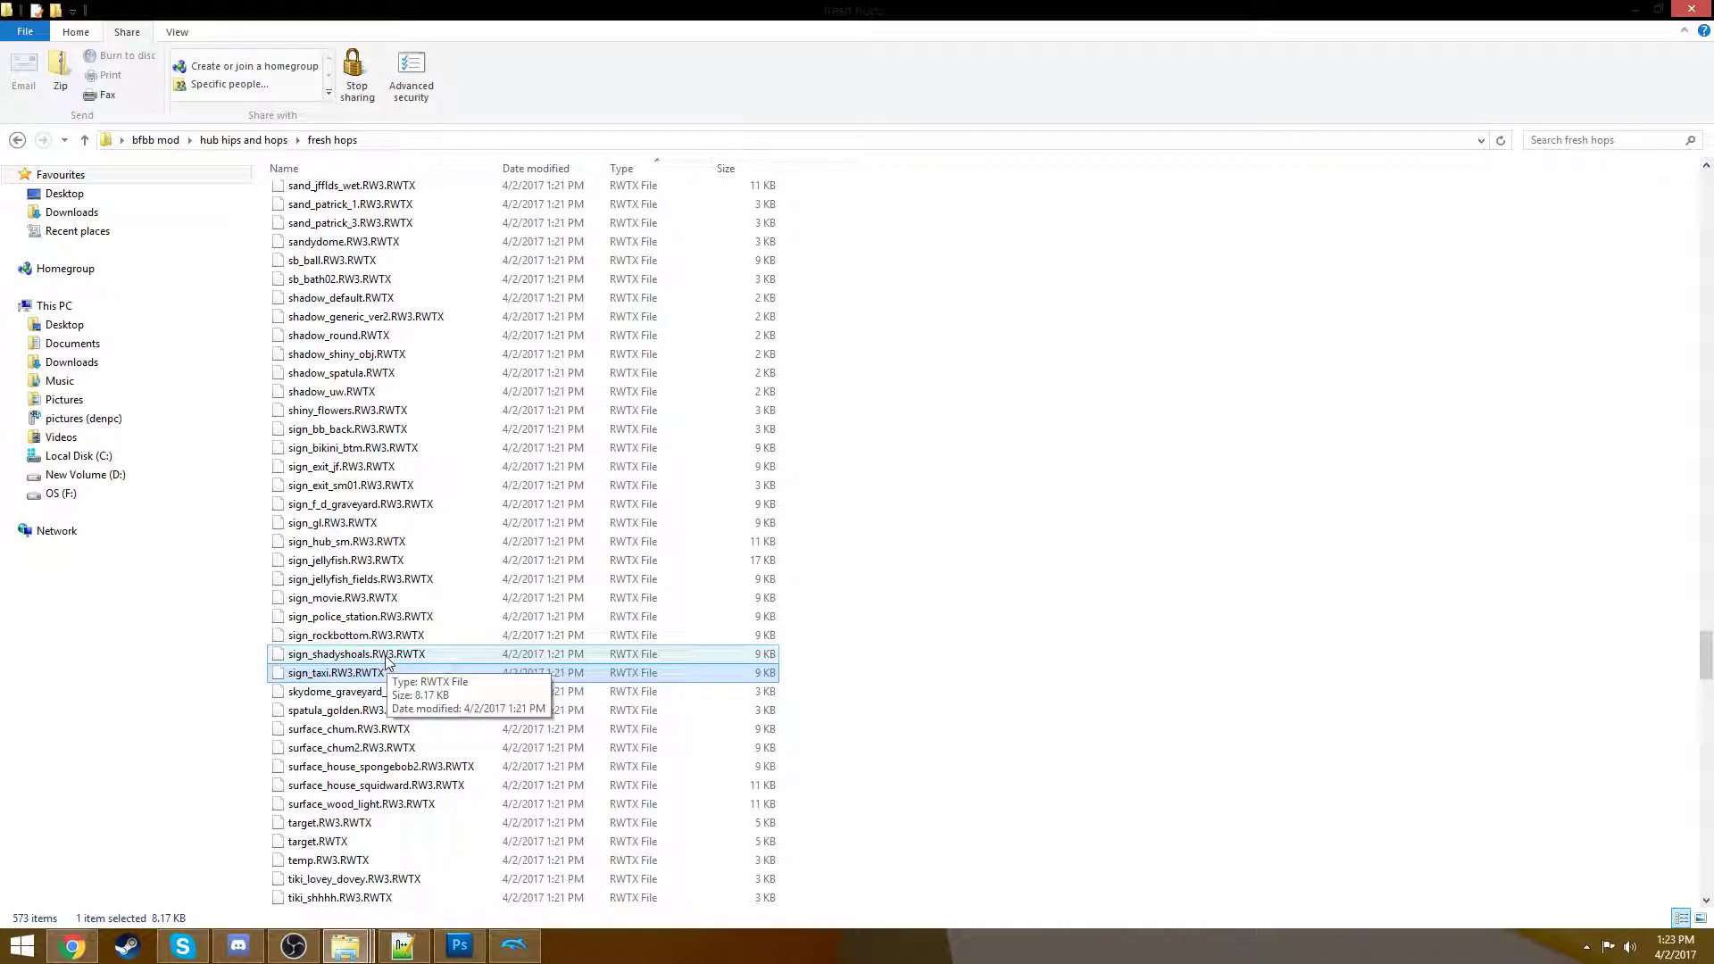
scroll(414, 595, "up", 8)
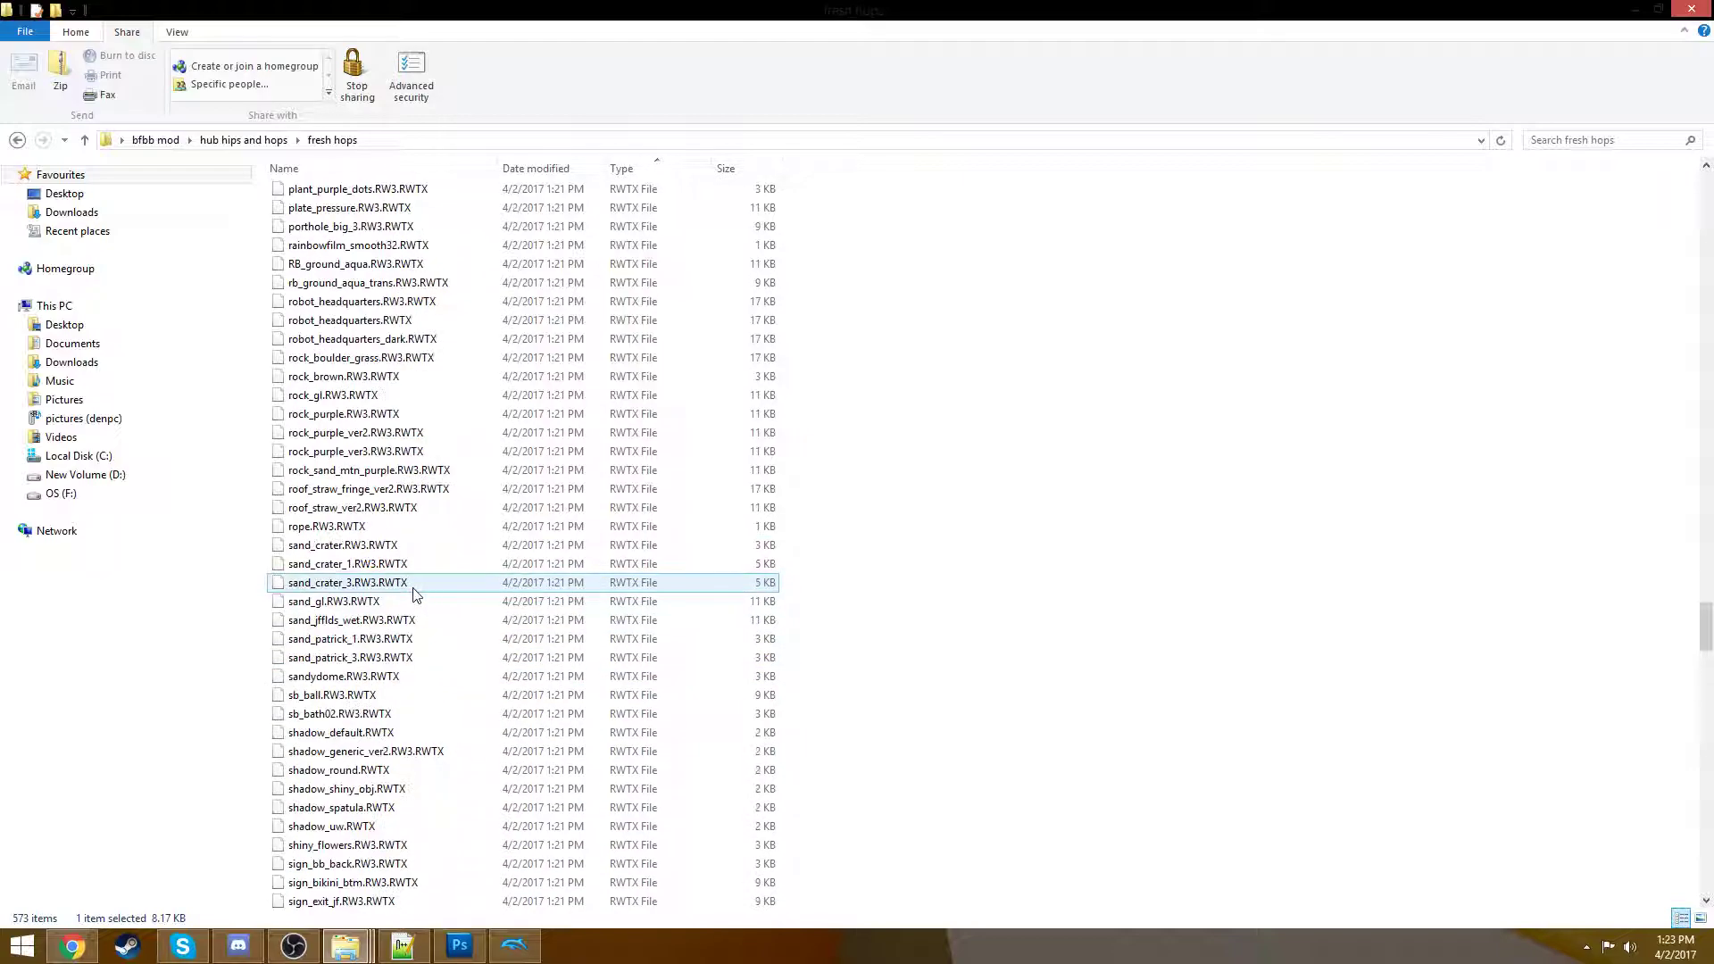
scroll(446, 535, "up", 2)
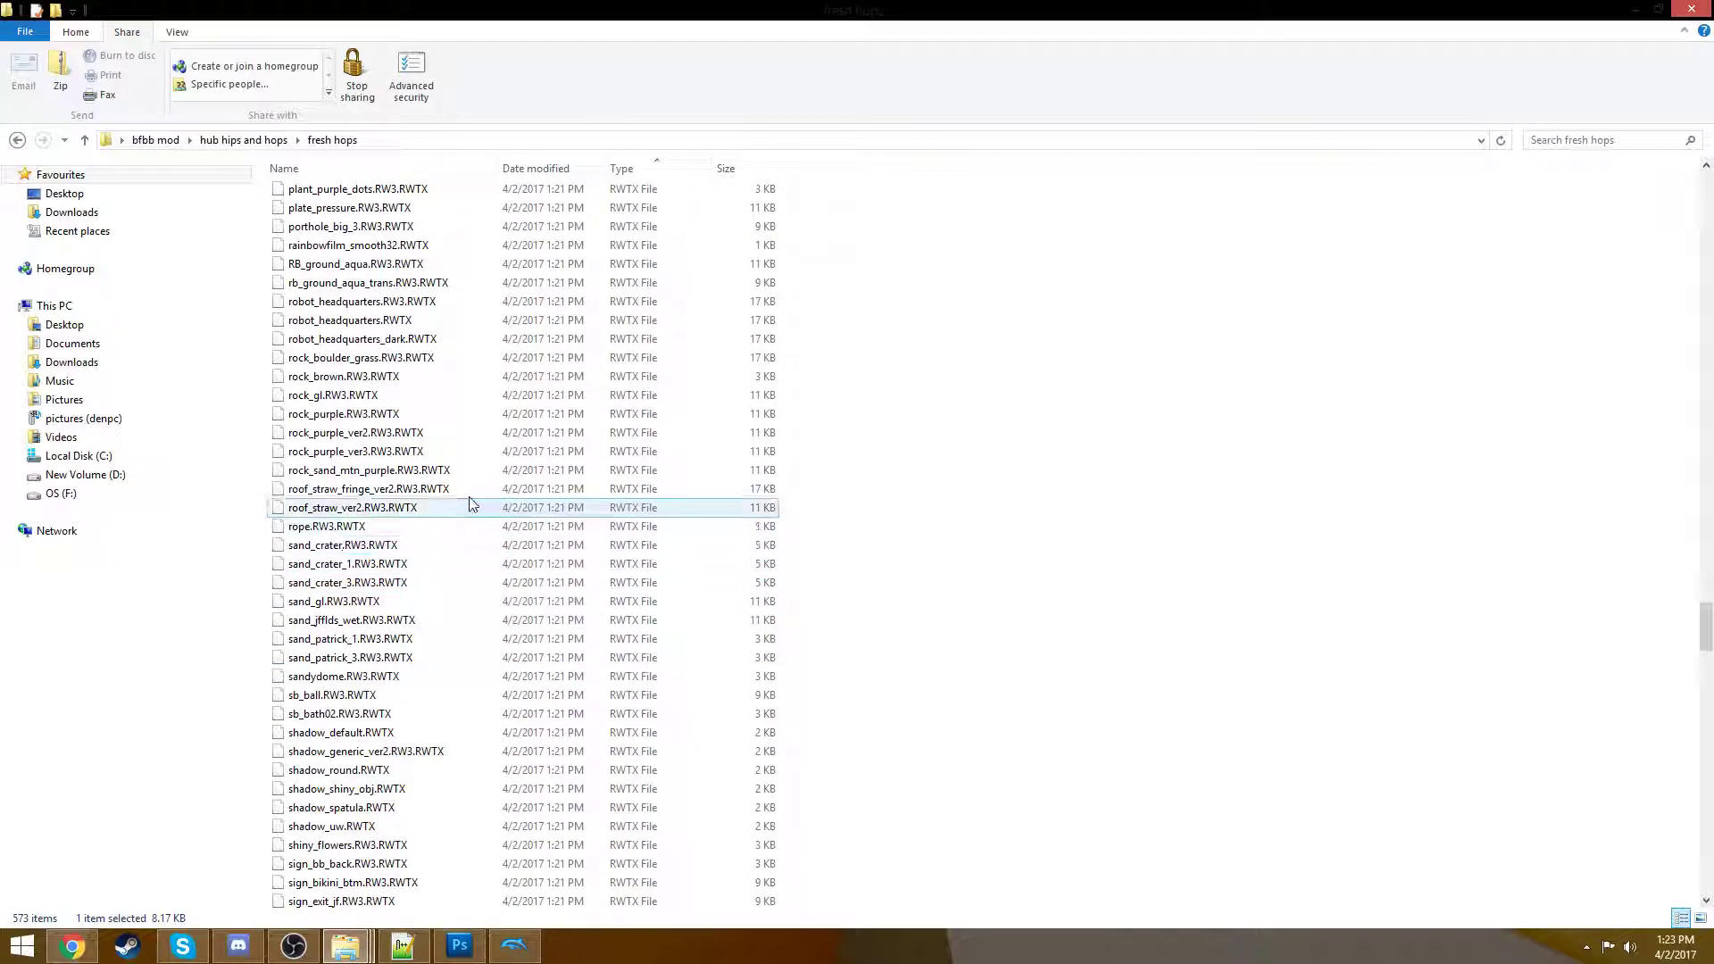
scroll(440, 513, "up", 2)
left_click(949, 447)
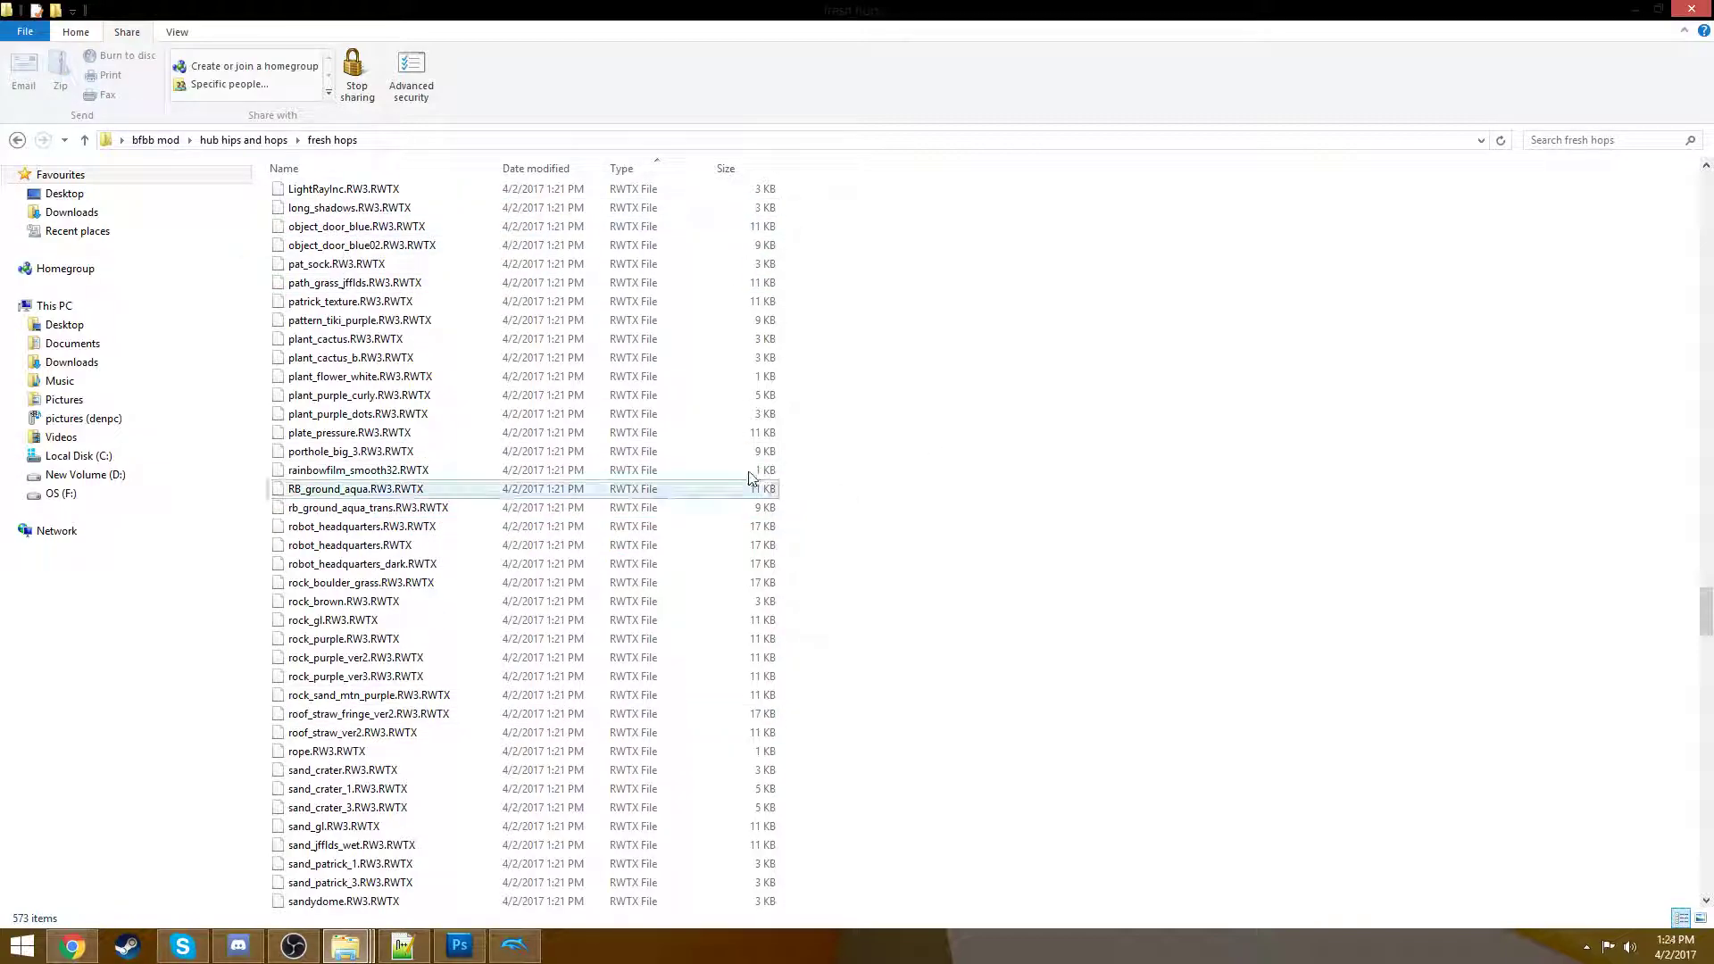
- Navigate via the address bar breadcrumbs back to the bfbb mod folder containing boot.dol
left_click(265, 141)
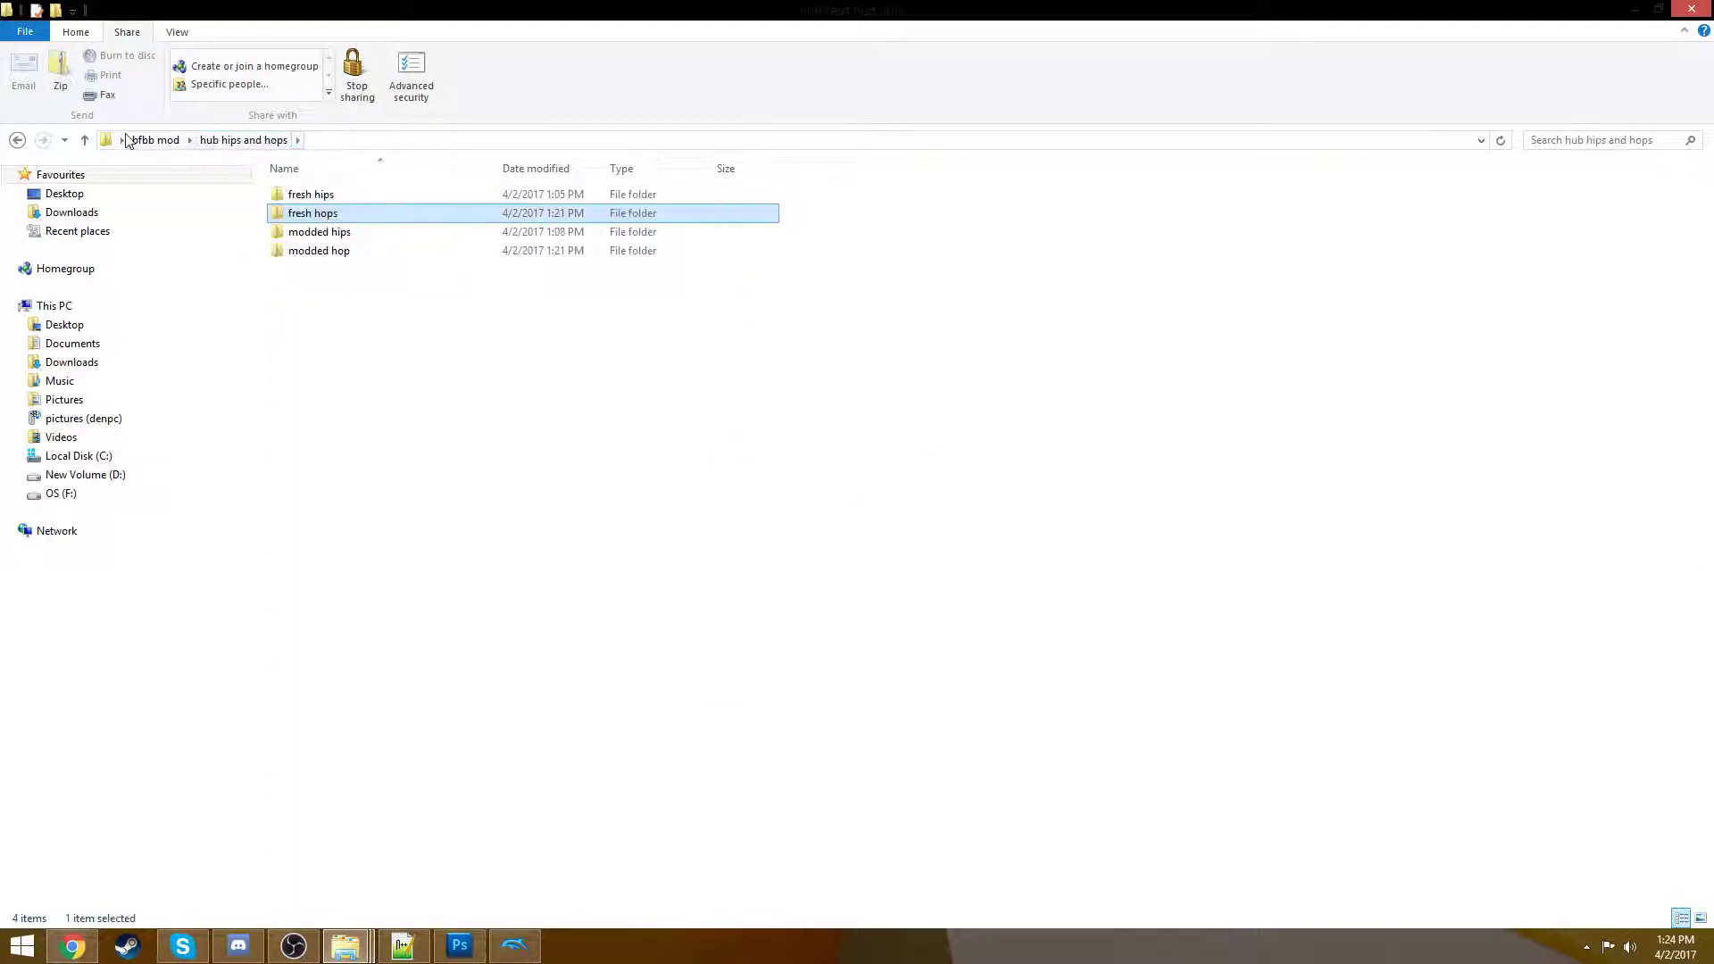
left_click(134, 140)
left_click(1099, 628)
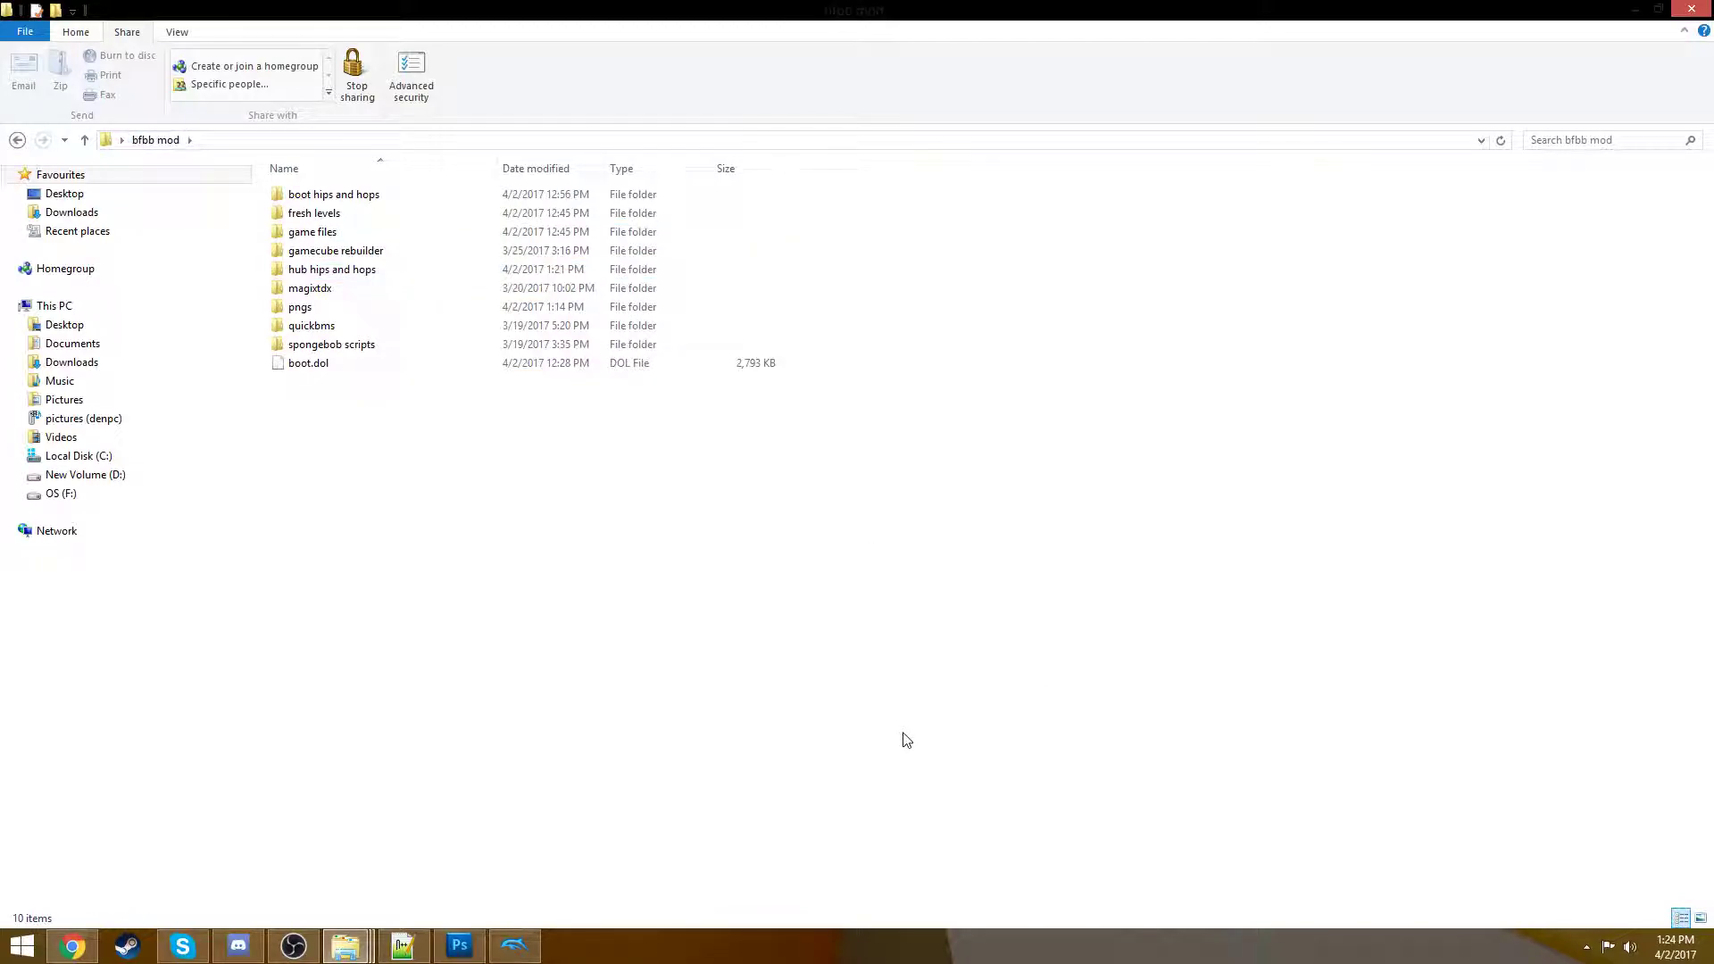
left_click(515, 946)
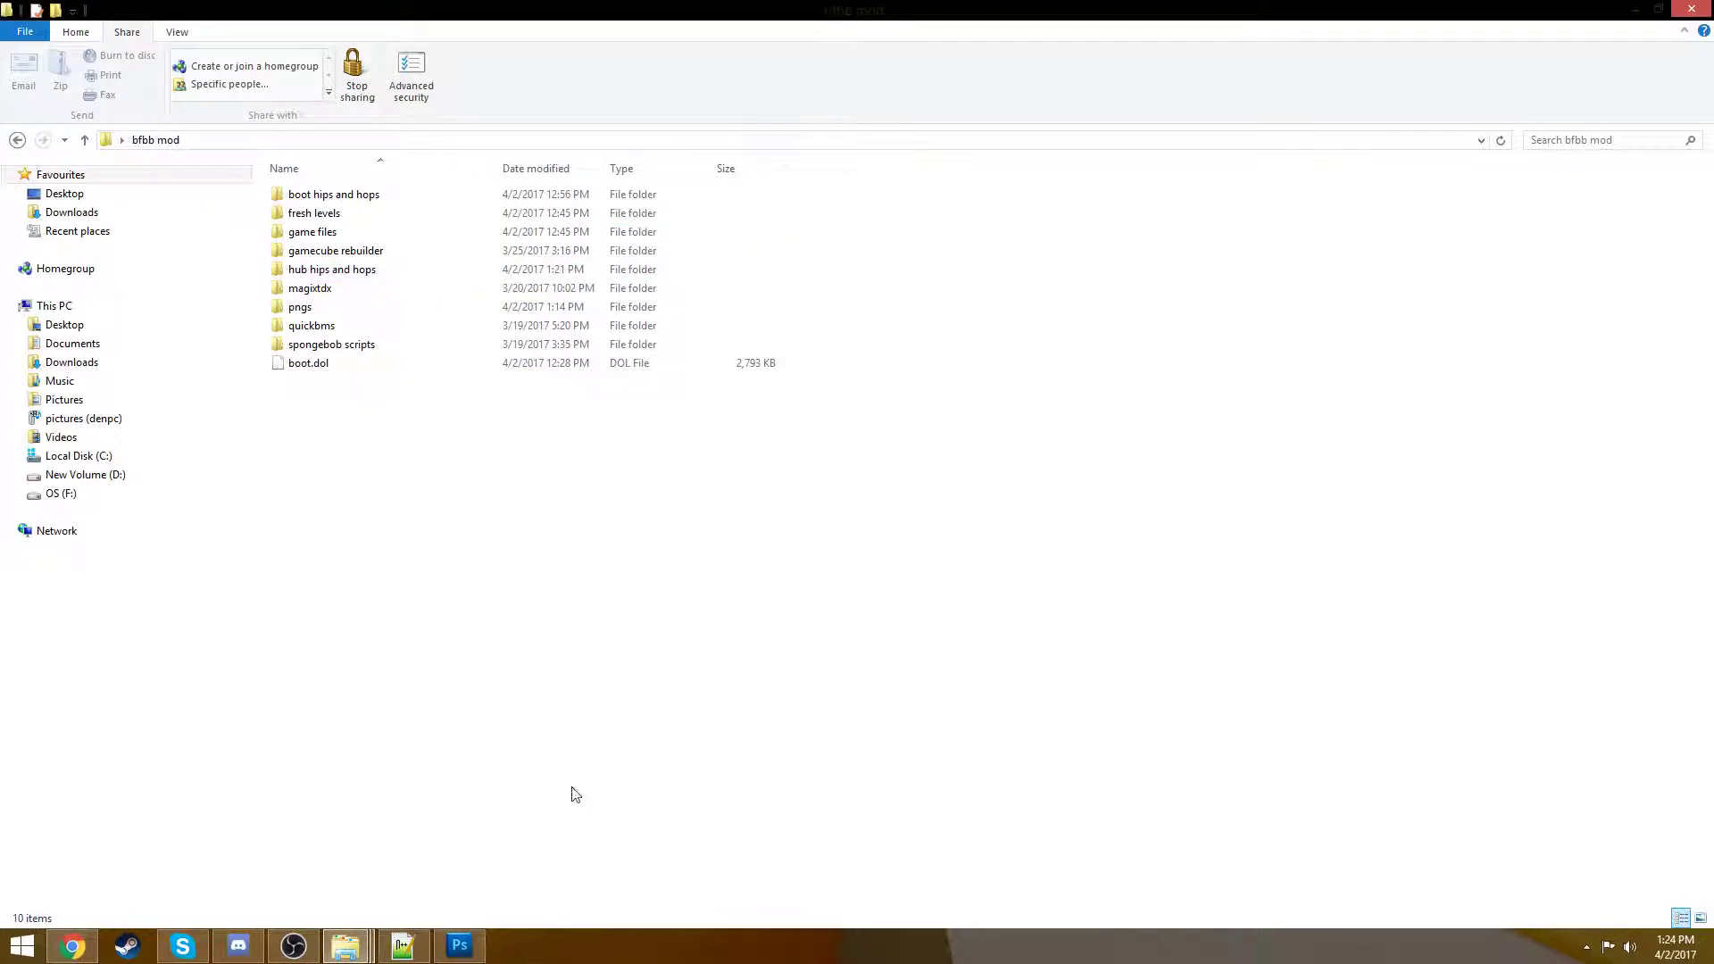